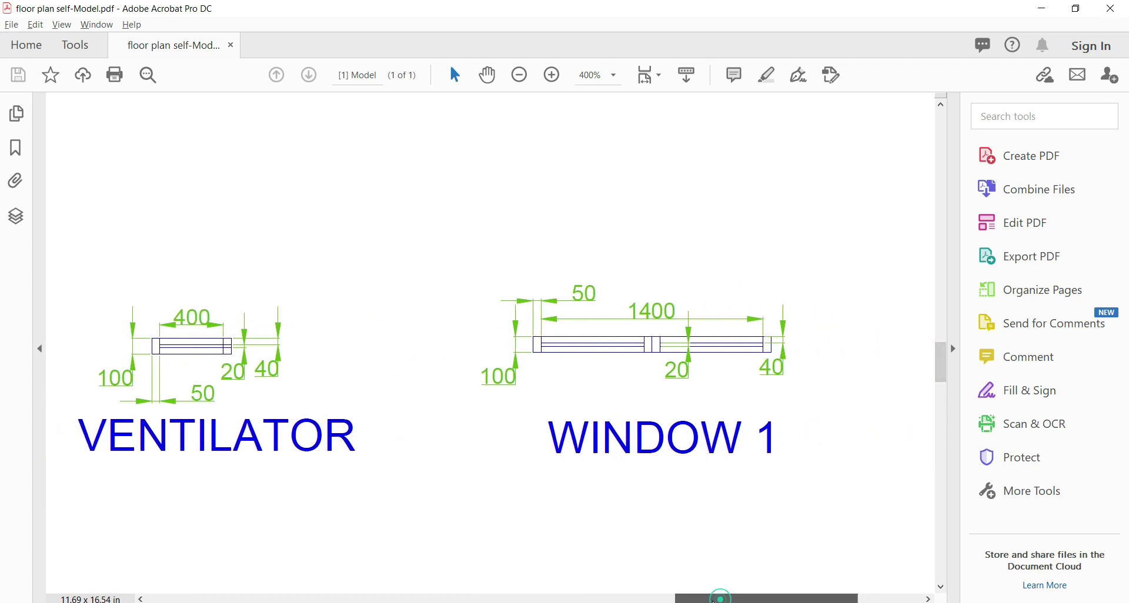
Step: Review the dimensioned door, ventilator and window details in the floor plan PDF, and switch to the AutoCAD drawing of the walls
scroll(491, 347, left, 7)
mouse_move(945, 379)
mouse_down()
mouse_move(946, 404)
mouse_move(946, 388)
mouse_up()
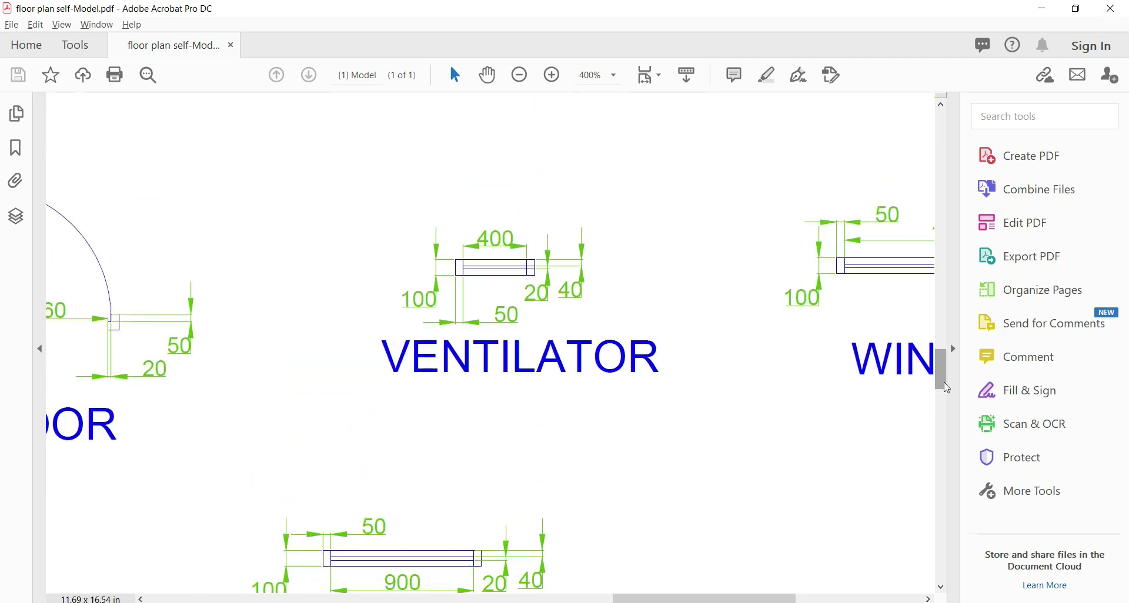
drag(752, 598, 706, 599)
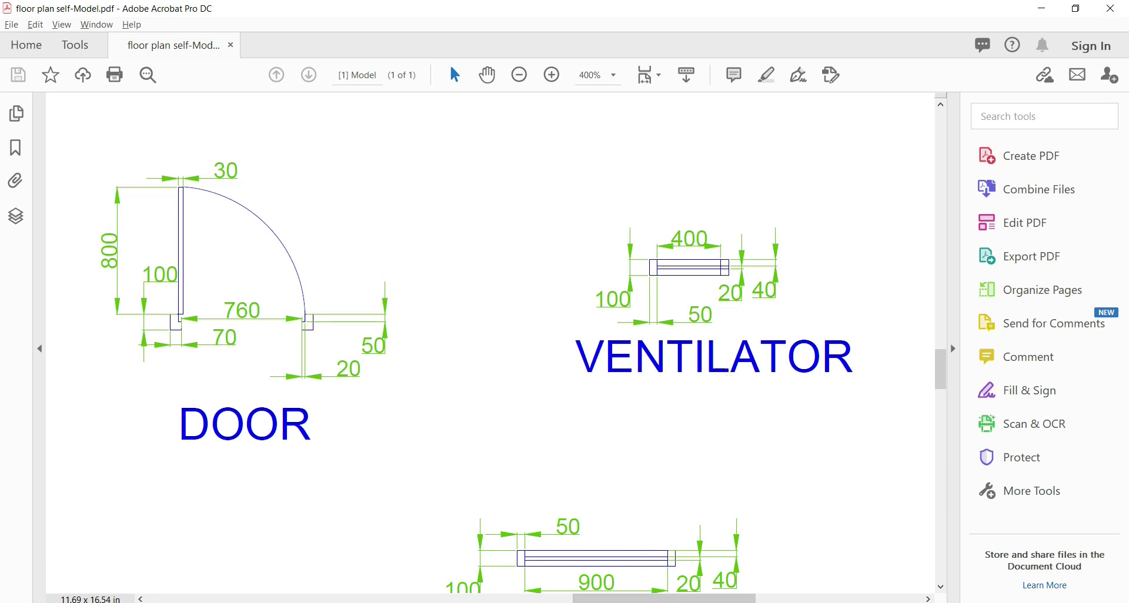
mouse_move(597, 602)
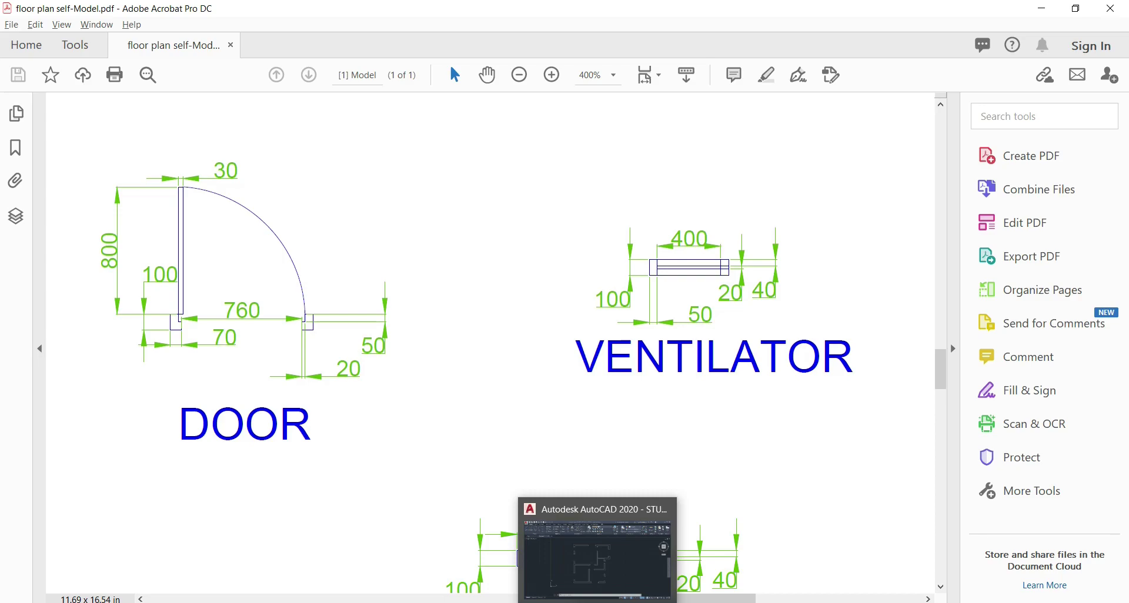
click(596, 600)
scroll(653, 388, up, 2)
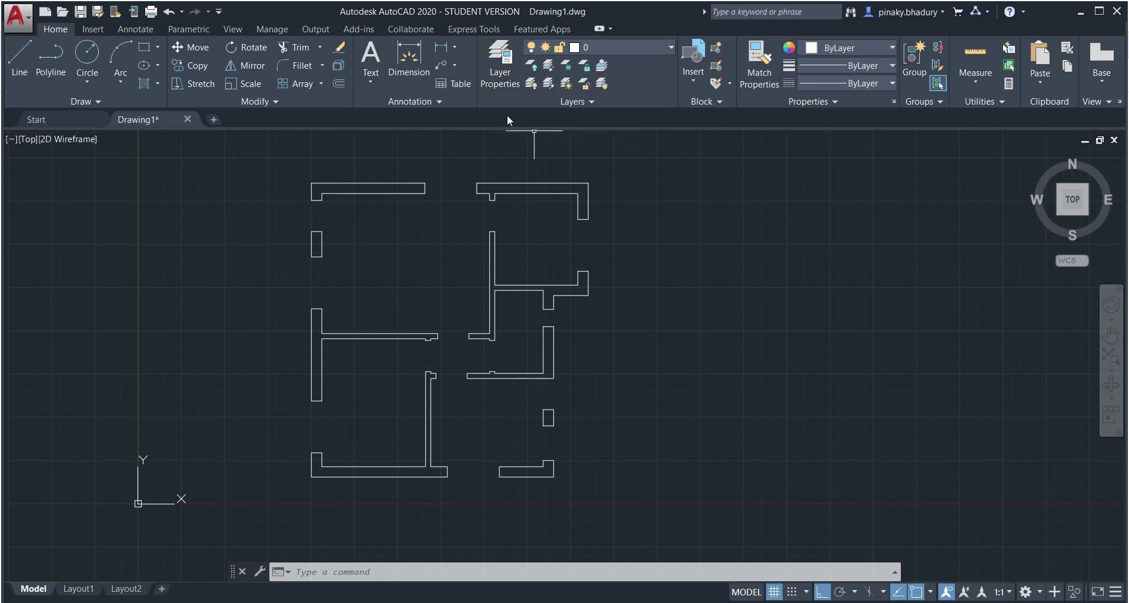
Step: Open the Layer Properties Manager and create a layer named "walls" with index color 60
click(501, 82)
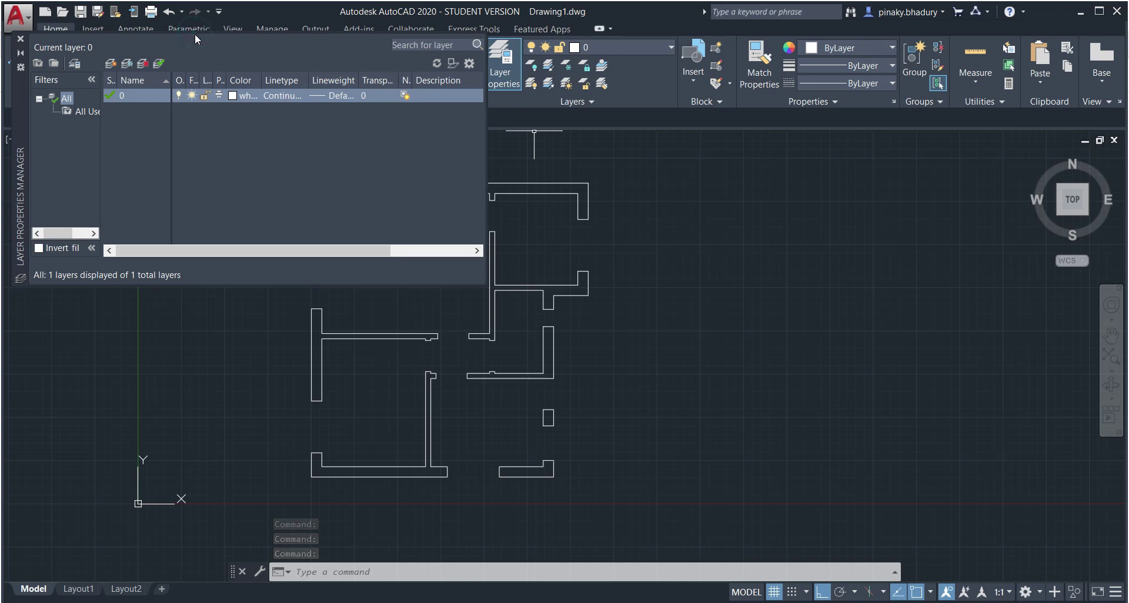
mouse_move(23, 101)
mouse_down()
mouse_move(79, 202)
mouse_move(41, 195)
mouse_up()
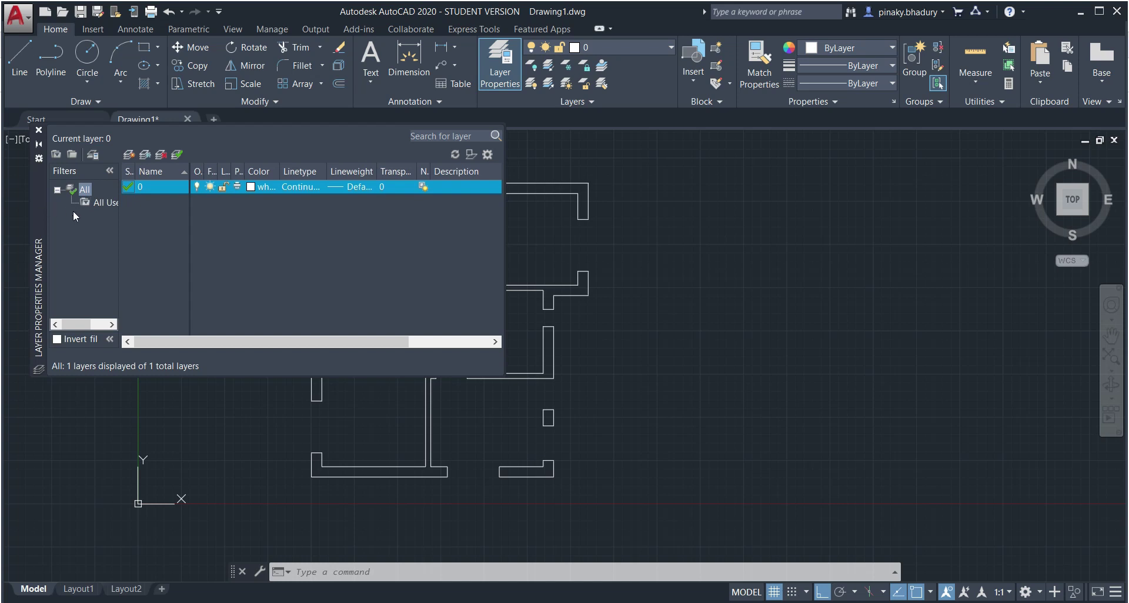
click(129, 155)
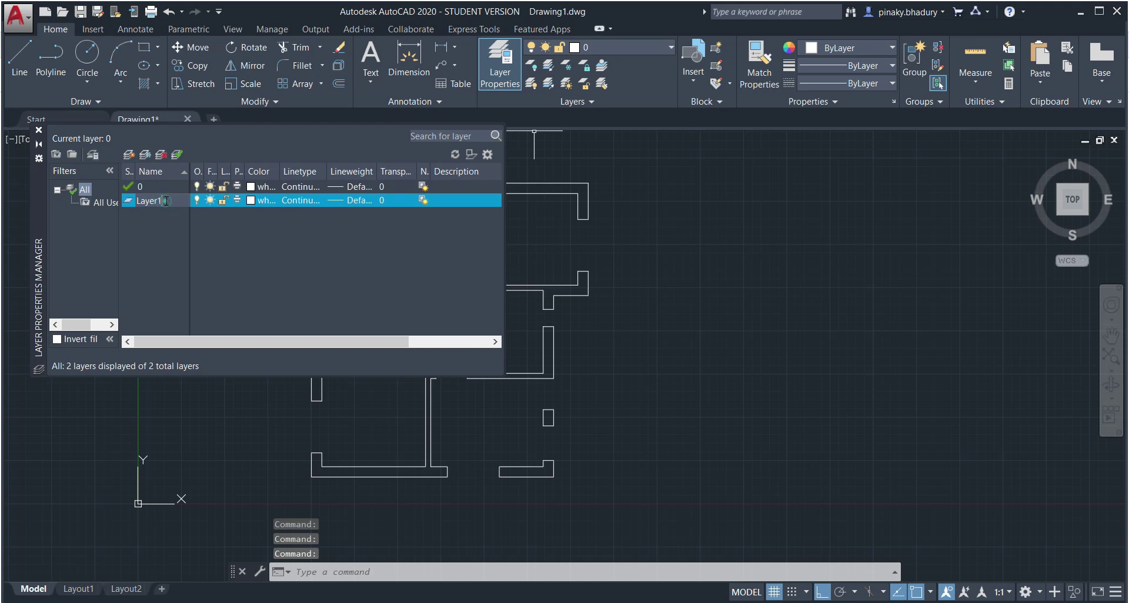
text(walls)
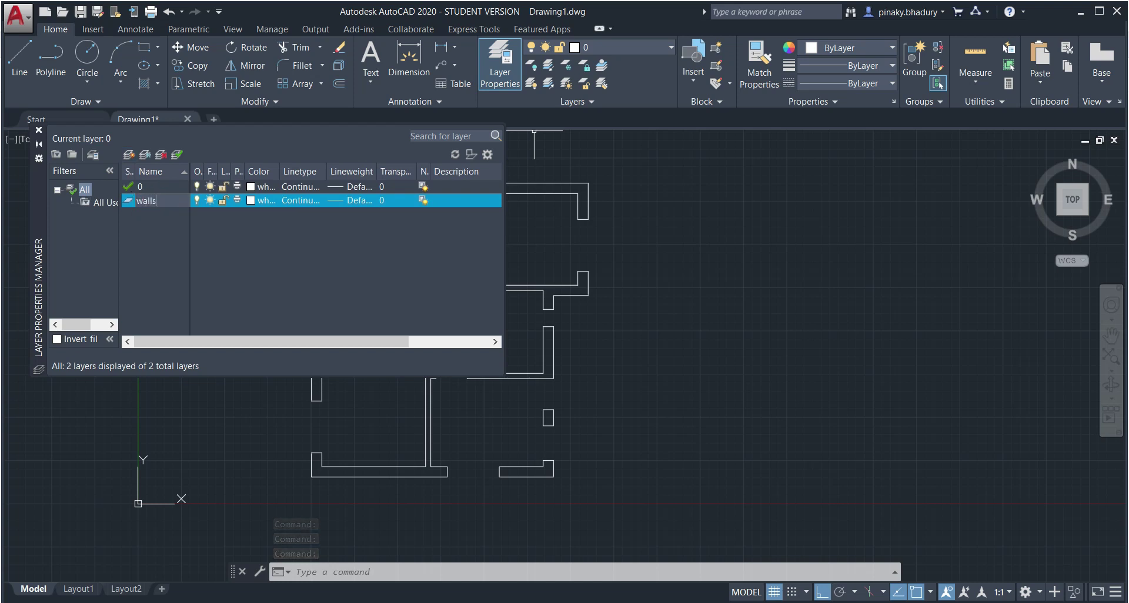
key(Return)
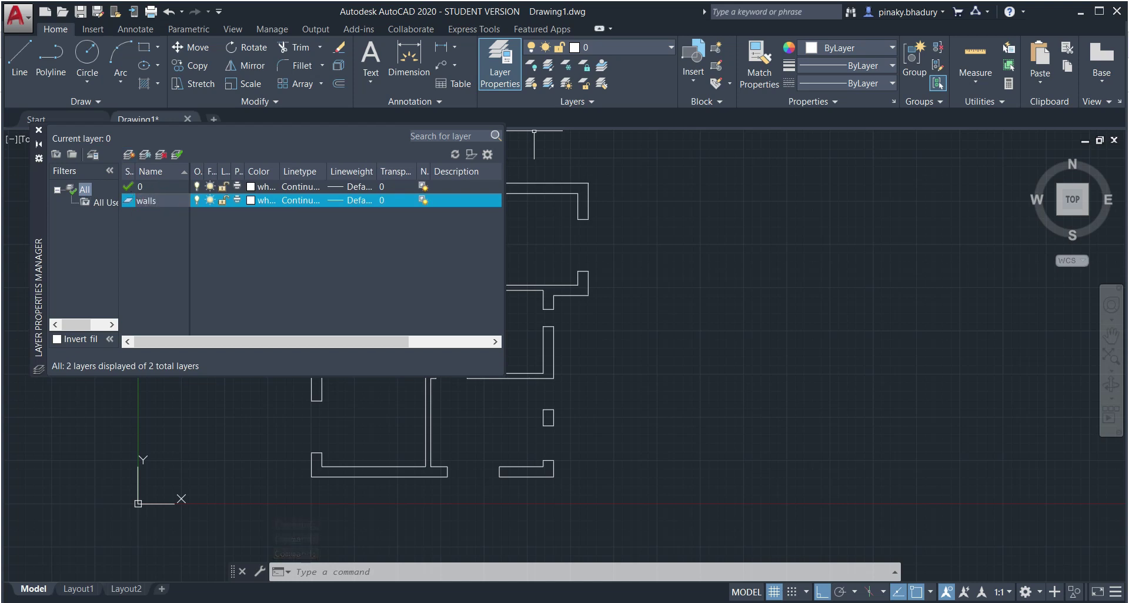
click(252, 201)
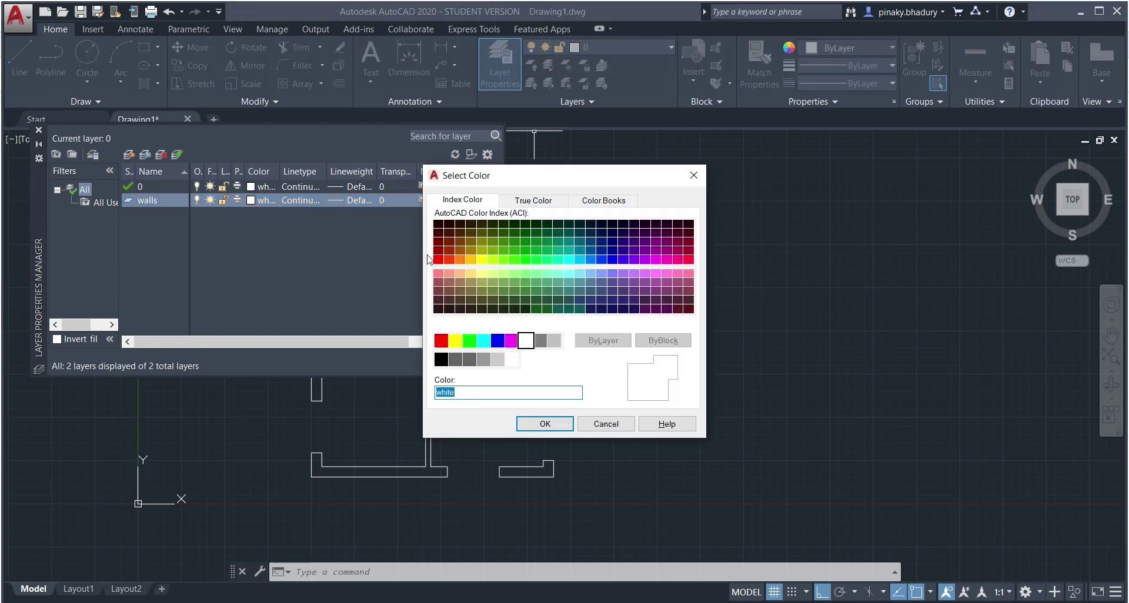
click(493, 262)
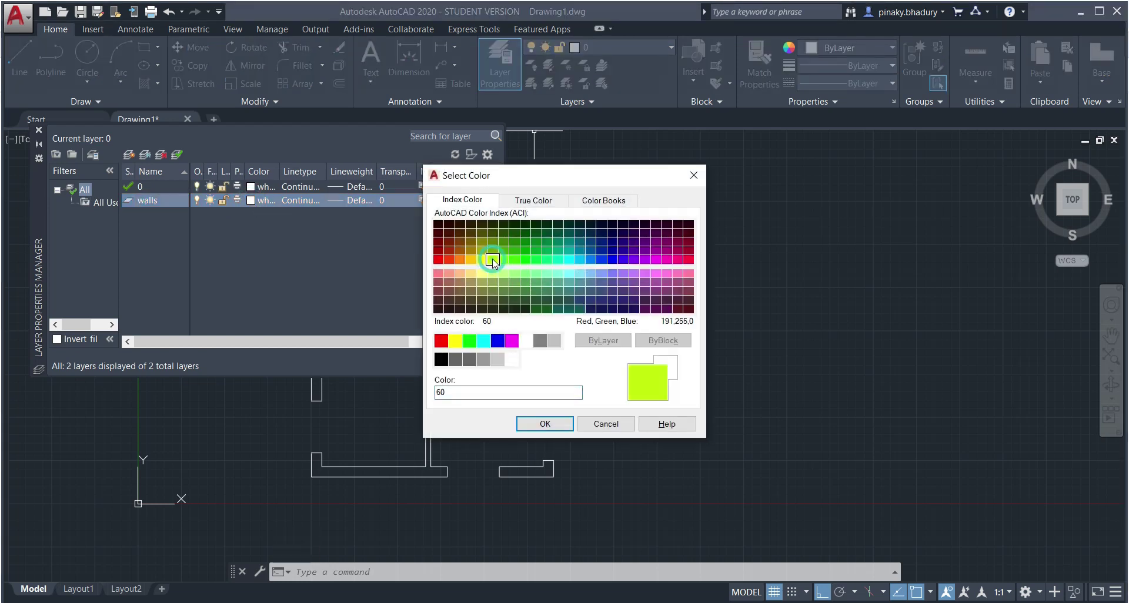
click(545, 422)
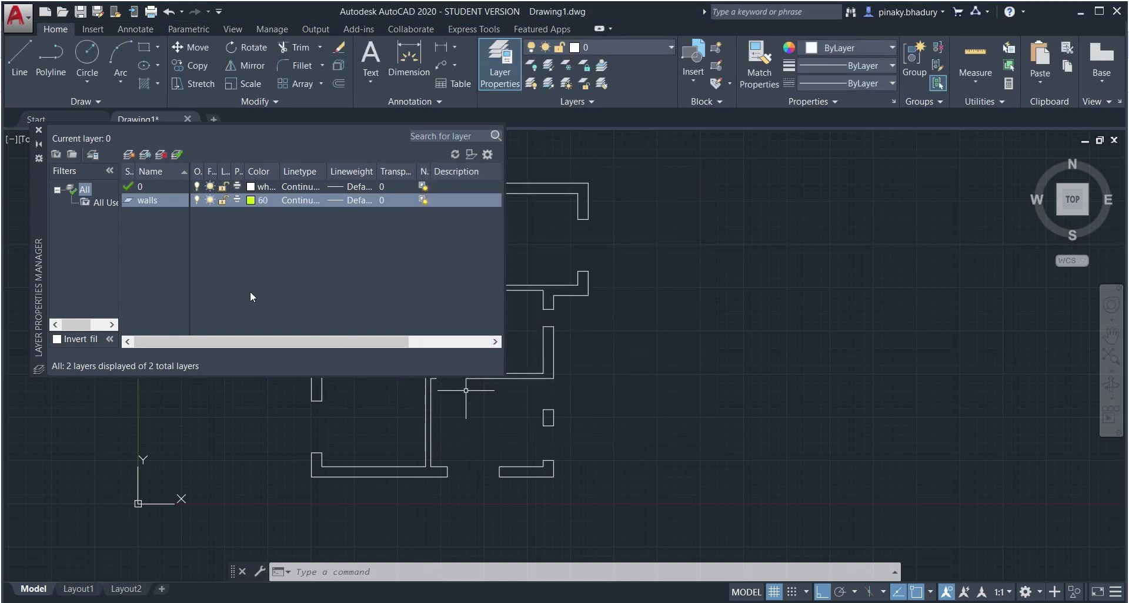
Step: Create a layer named "doors" and set its color to index color 121
click(128, 154)
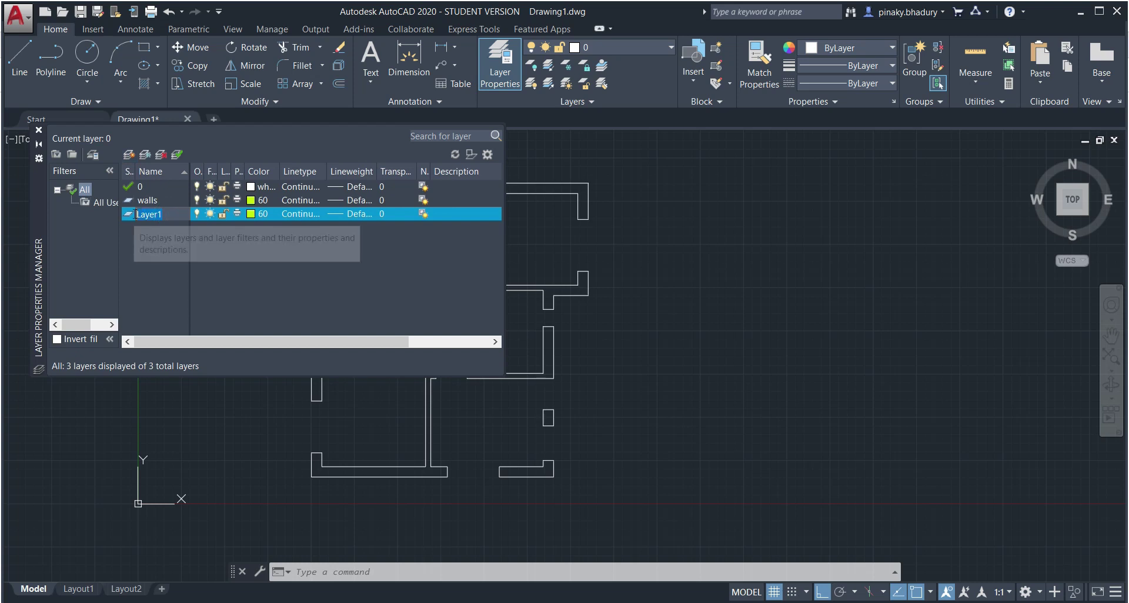
text(doors)
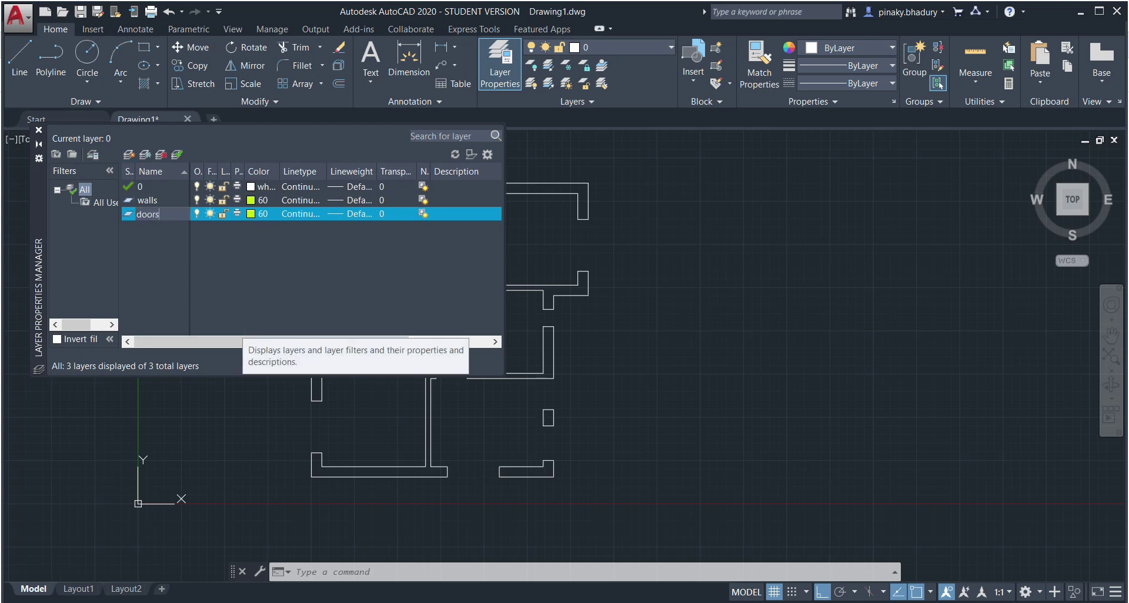
click(259, 216)
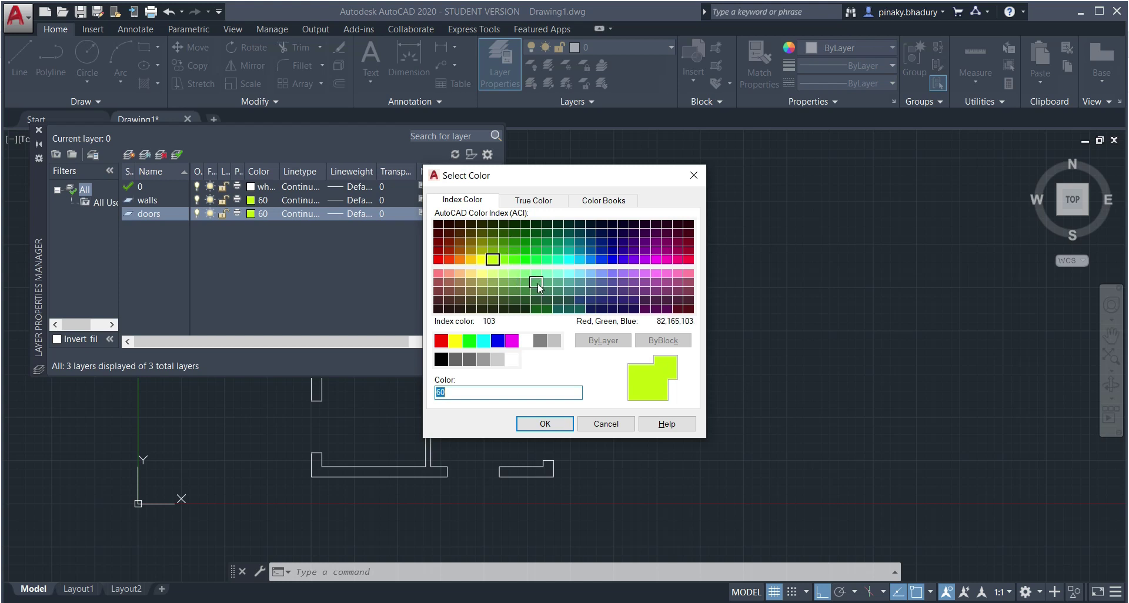
click(557, 275)
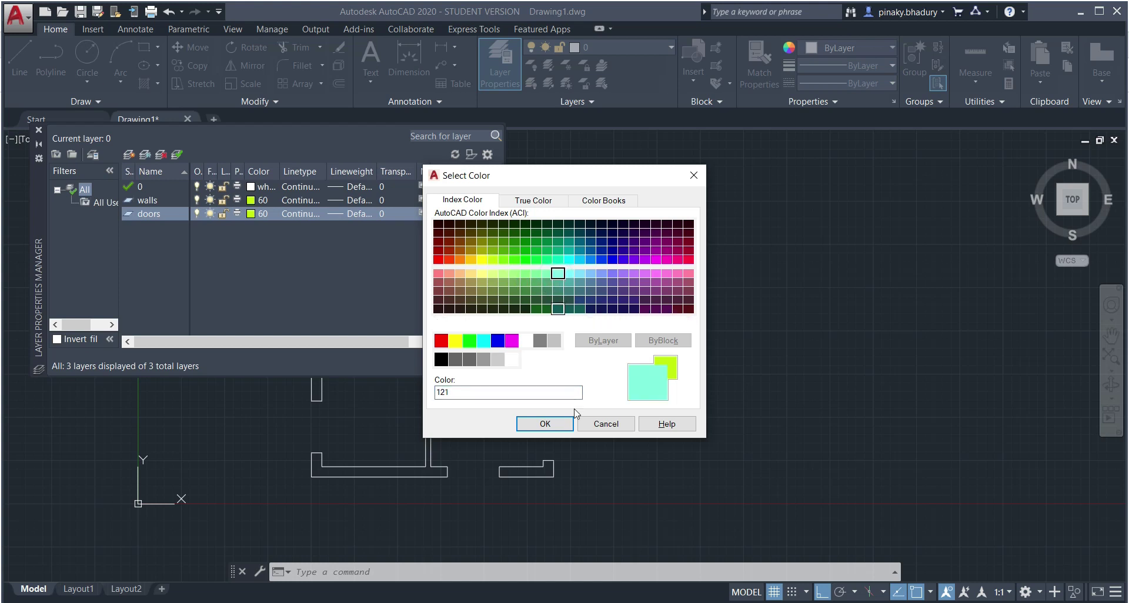
click(545, 424)
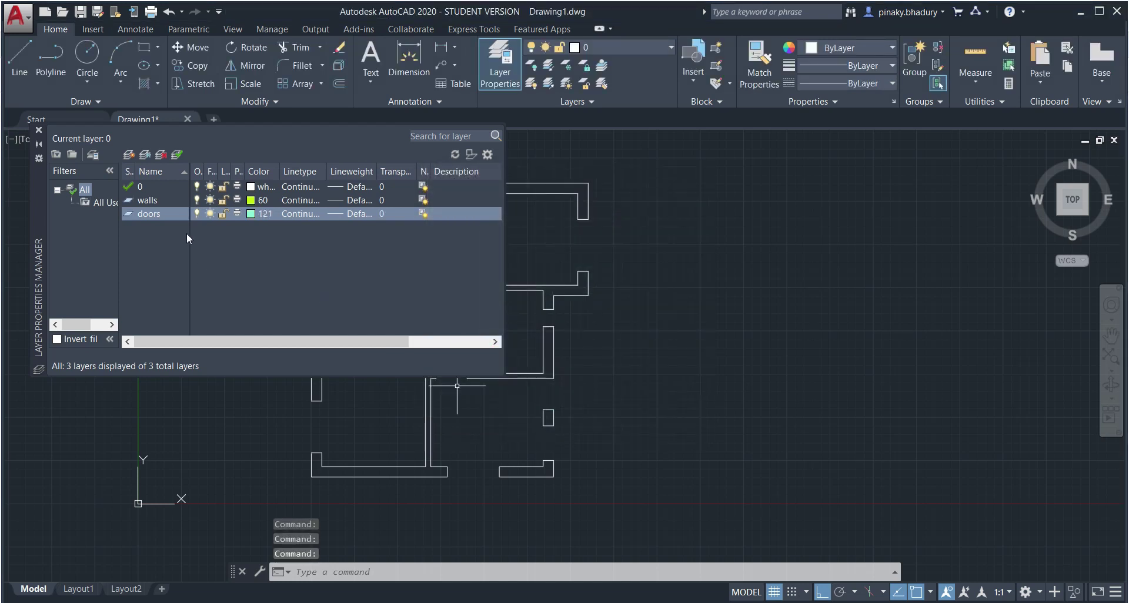
Step: Create a layer named "windows" and set its color to index color 30
click(129, 155)
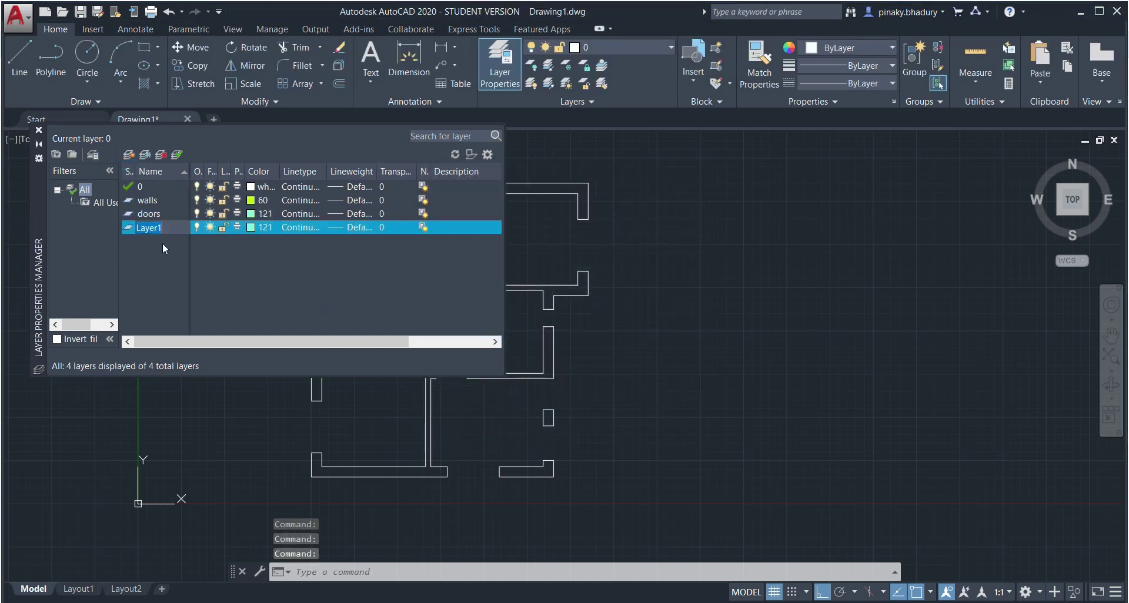
text(wind)
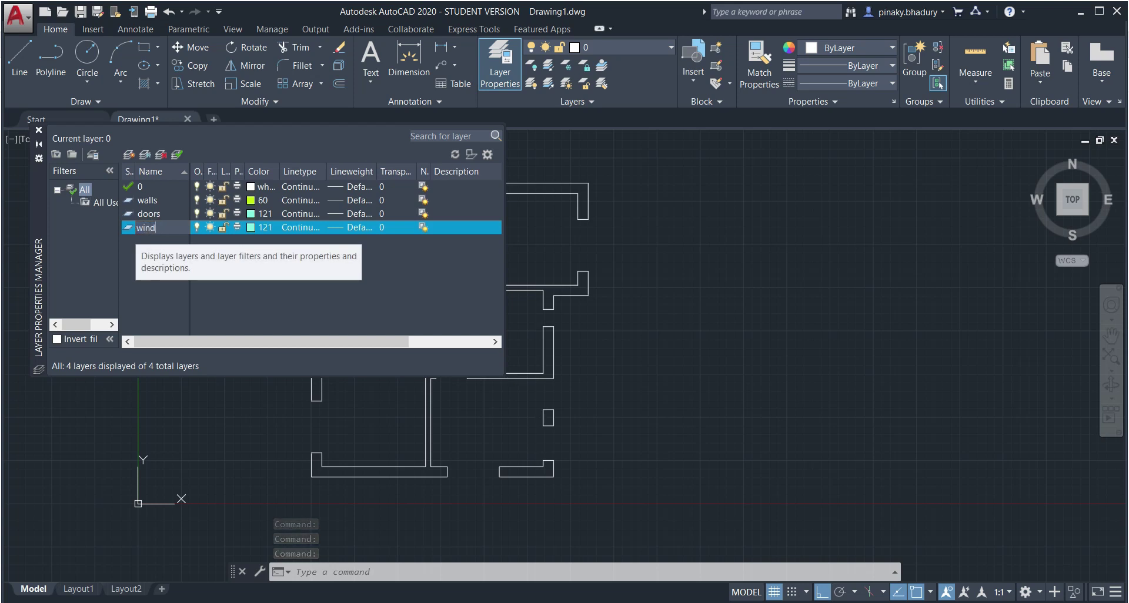
text(ows)
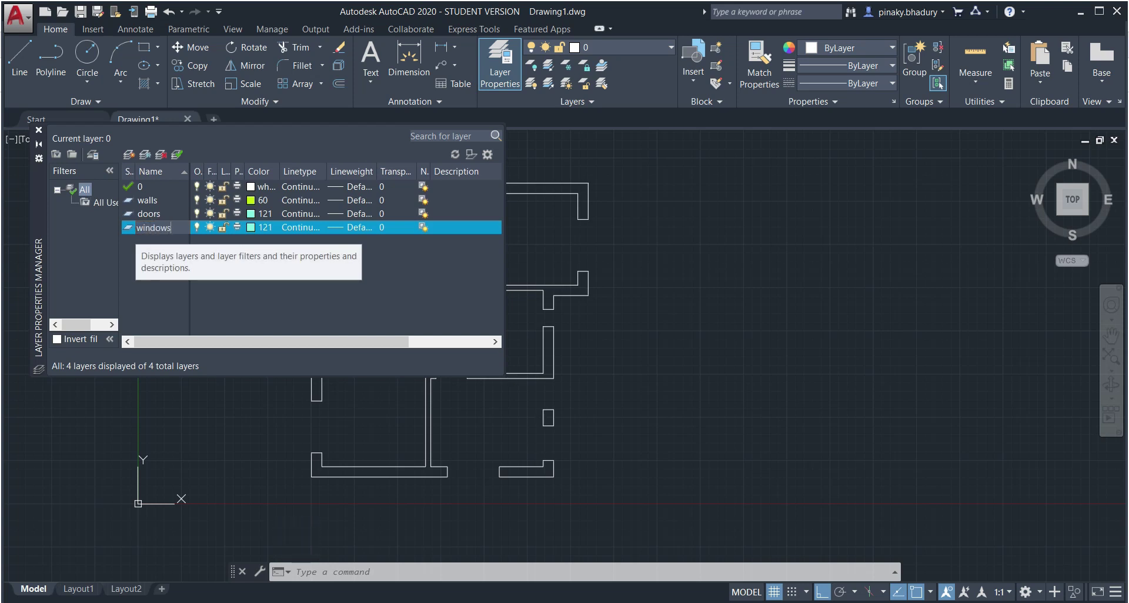
click(251, 228)
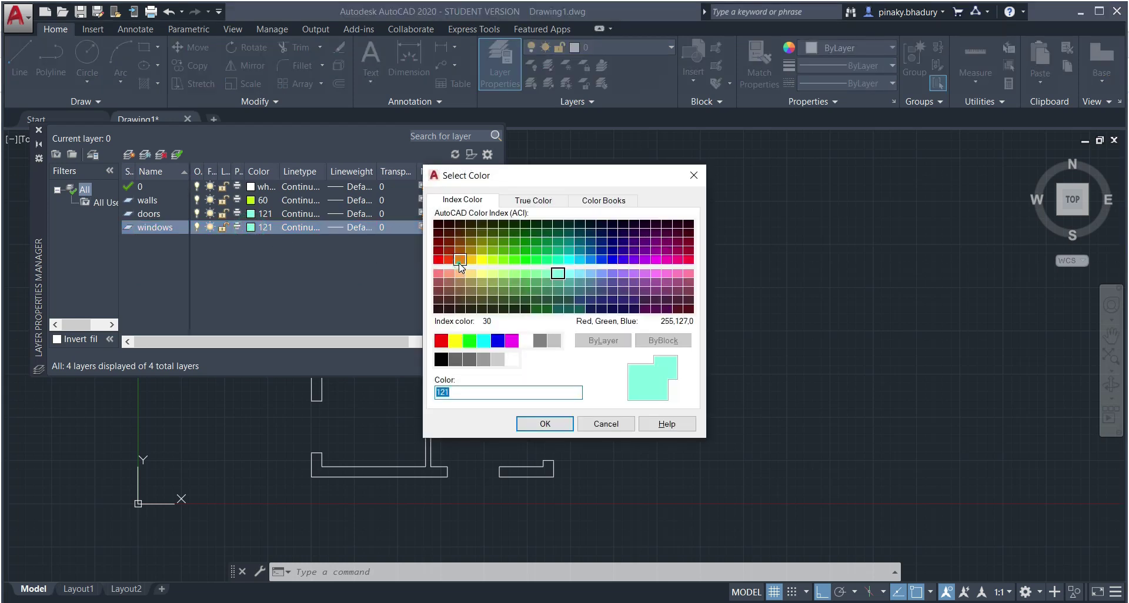
click(459, 261)
click(545, 424)
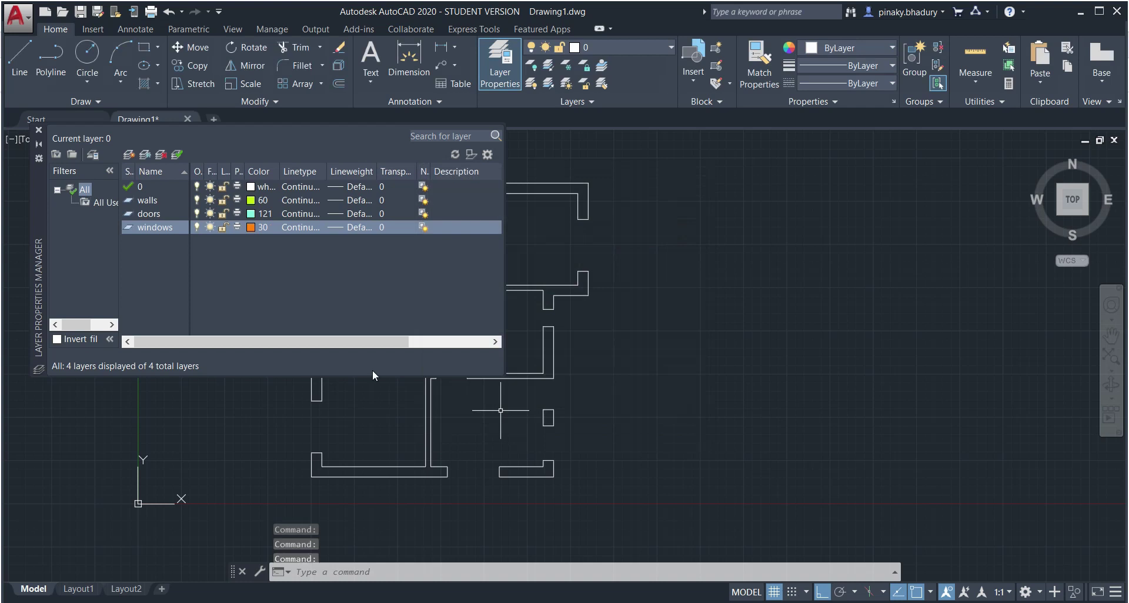
Step: Create a layer named "Hatches" and set its color to index color 240
click(129, 156)
click(171, 243)
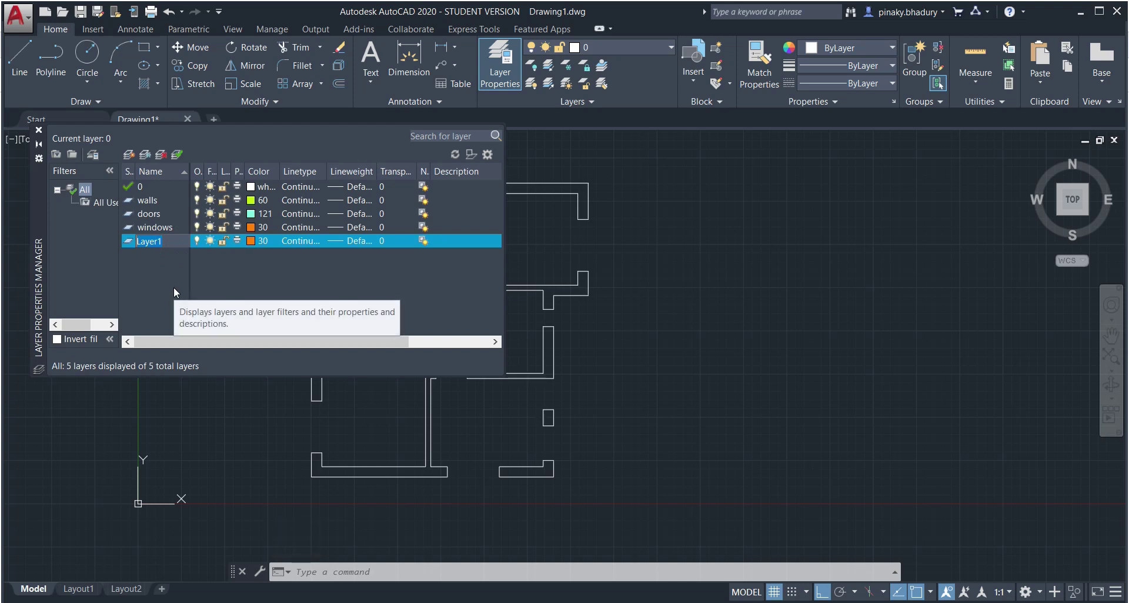
text(Hatches)
click(248, 241)
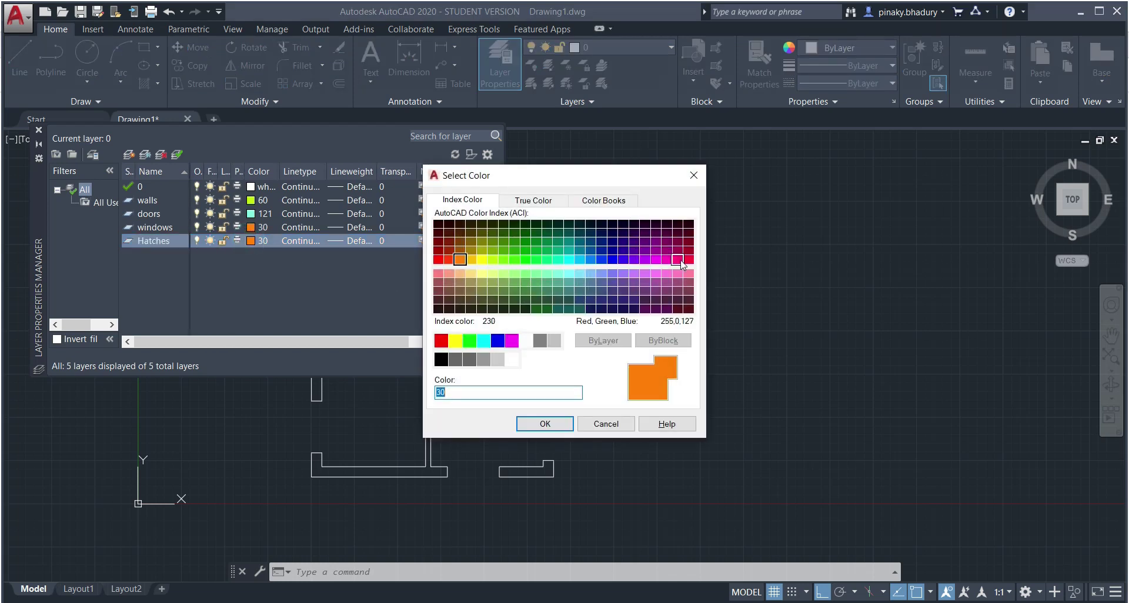
click(687, 259)
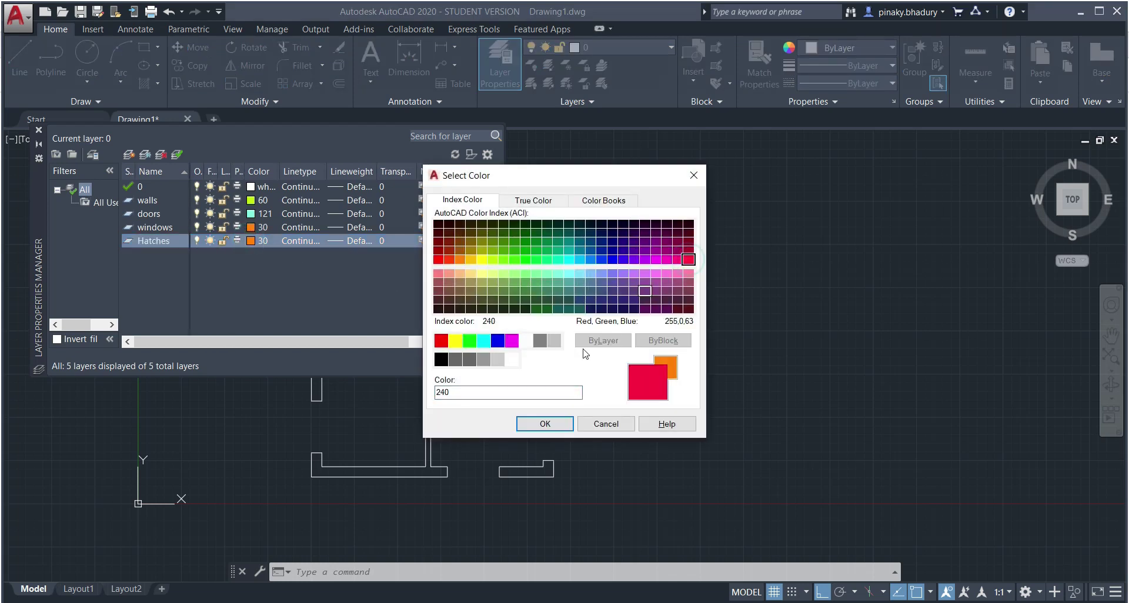
click(545, 424)
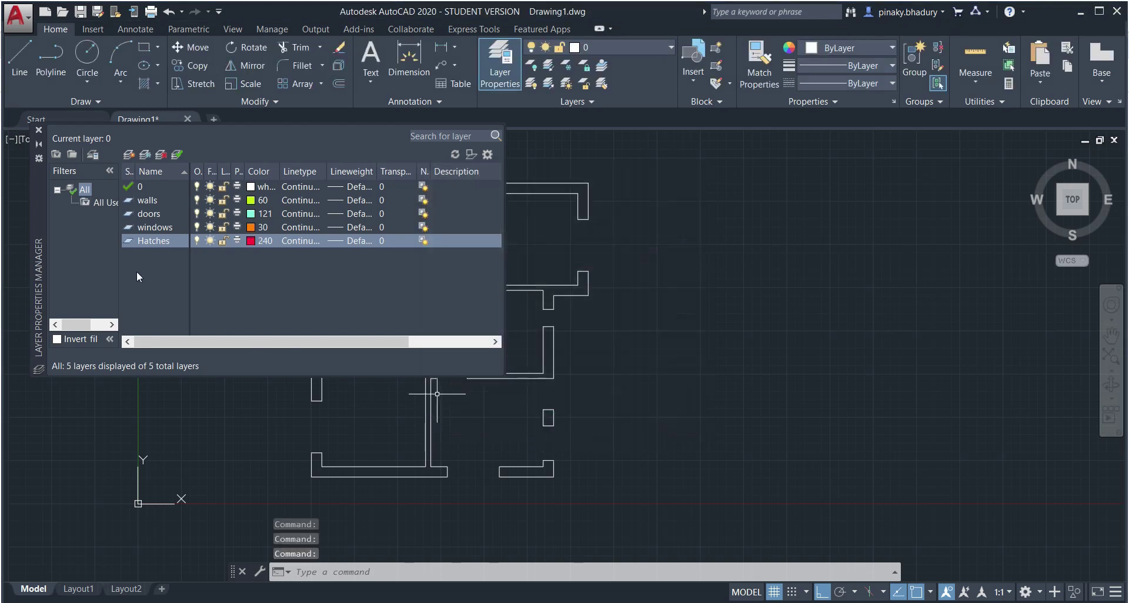
Step: Create a layer named "Text" and set its color to index color 50
click(128, 155)
drag(170, 254, 136, 255)
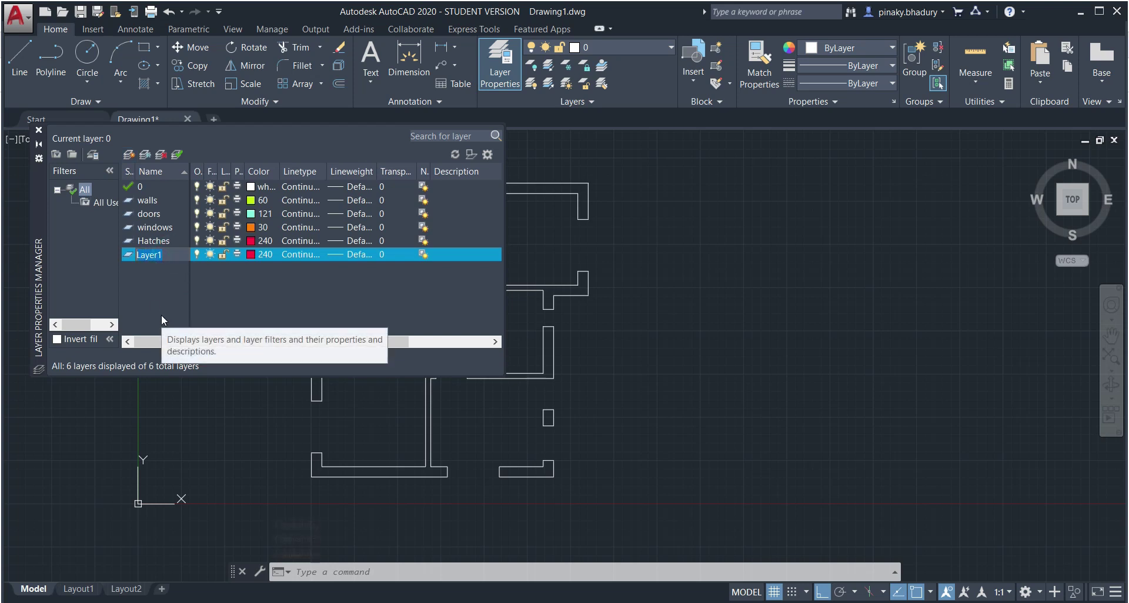
text(Text)
click(251, 254)
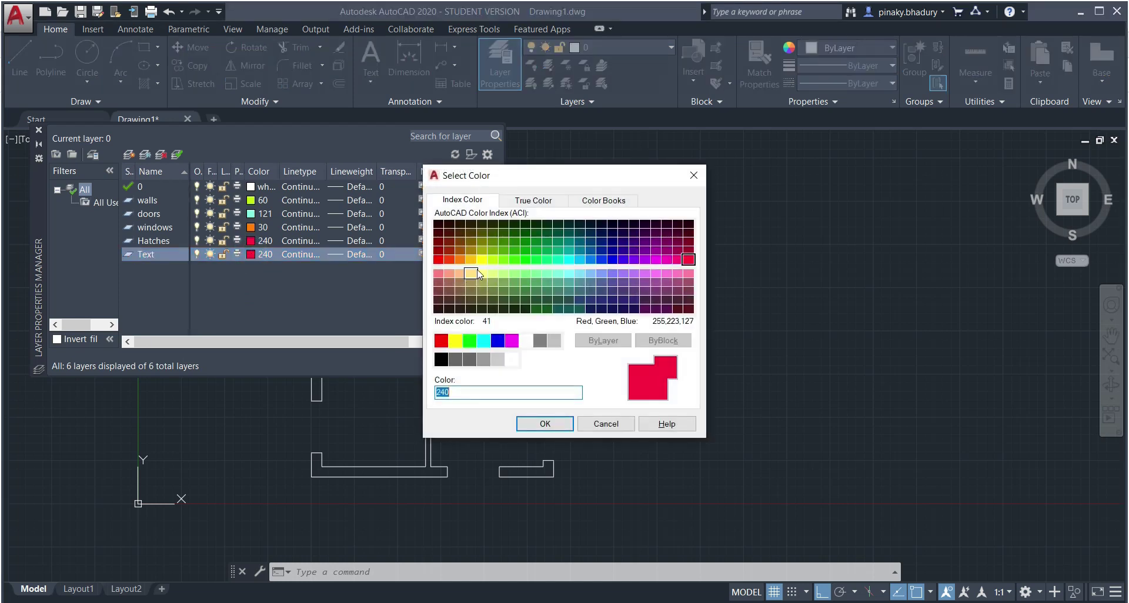
click(482, 260)
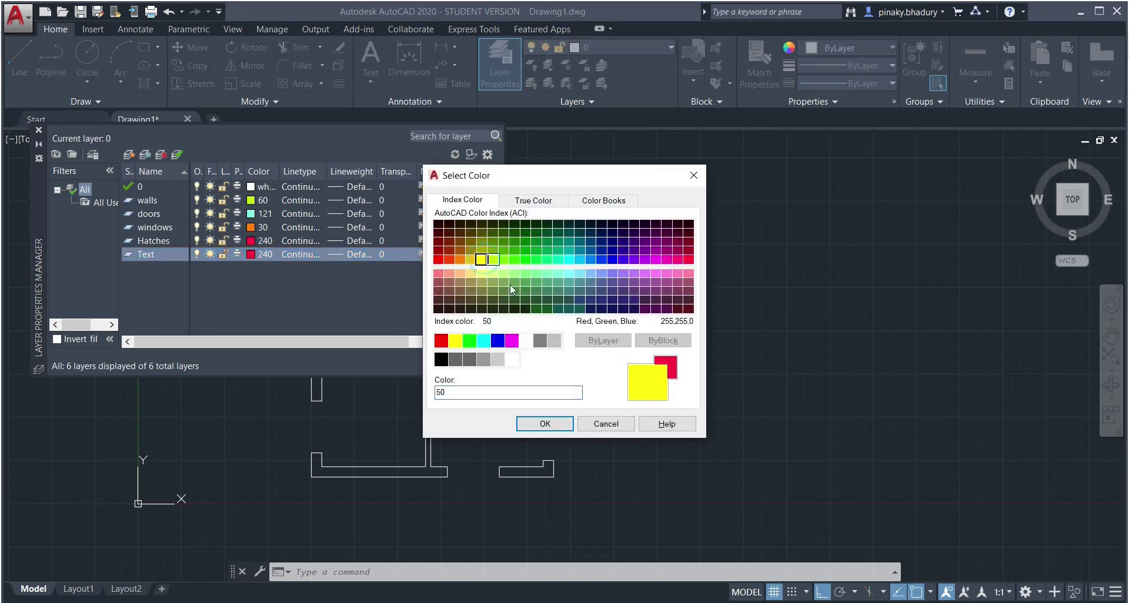
click(545, 423)
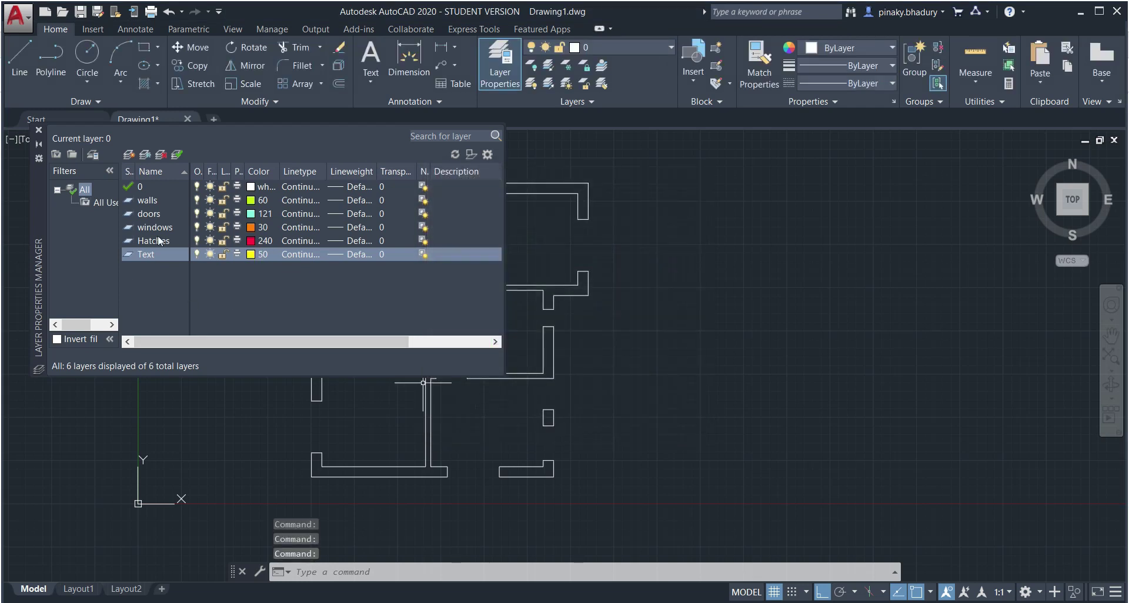
Step: Create a layer named "Dimension", set its color to index color 221, and close the layer manager
click(129, 155)
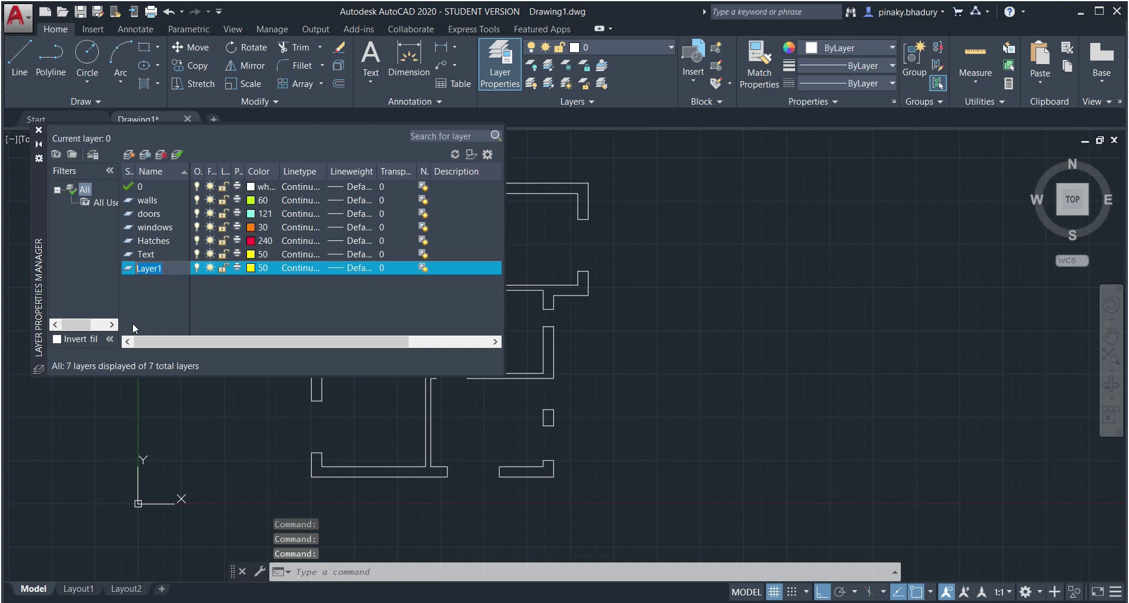
text(Di)
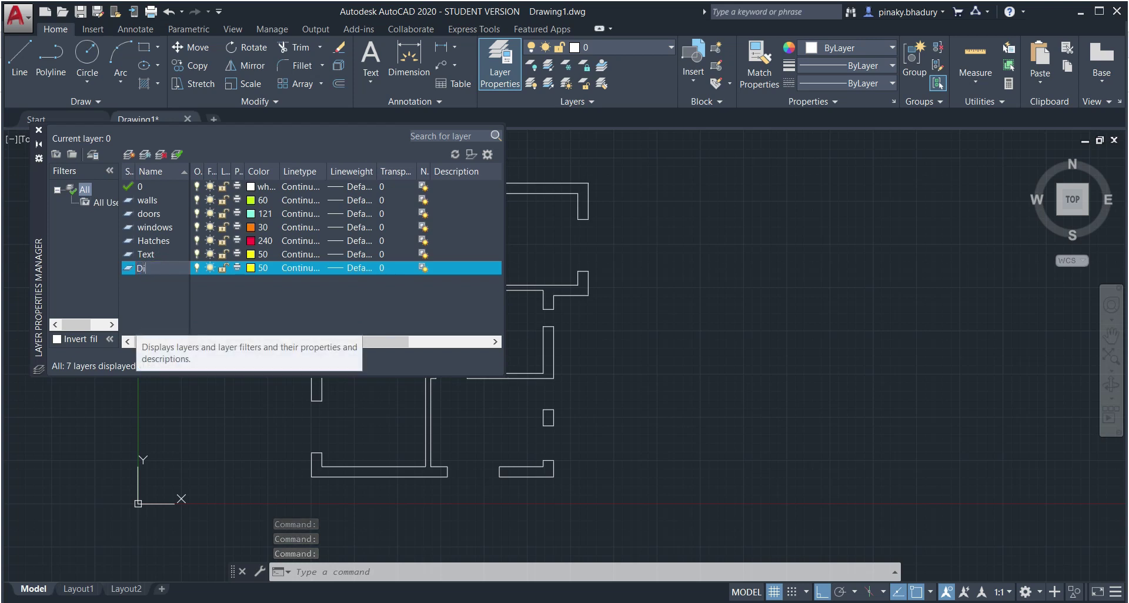
text(mension)
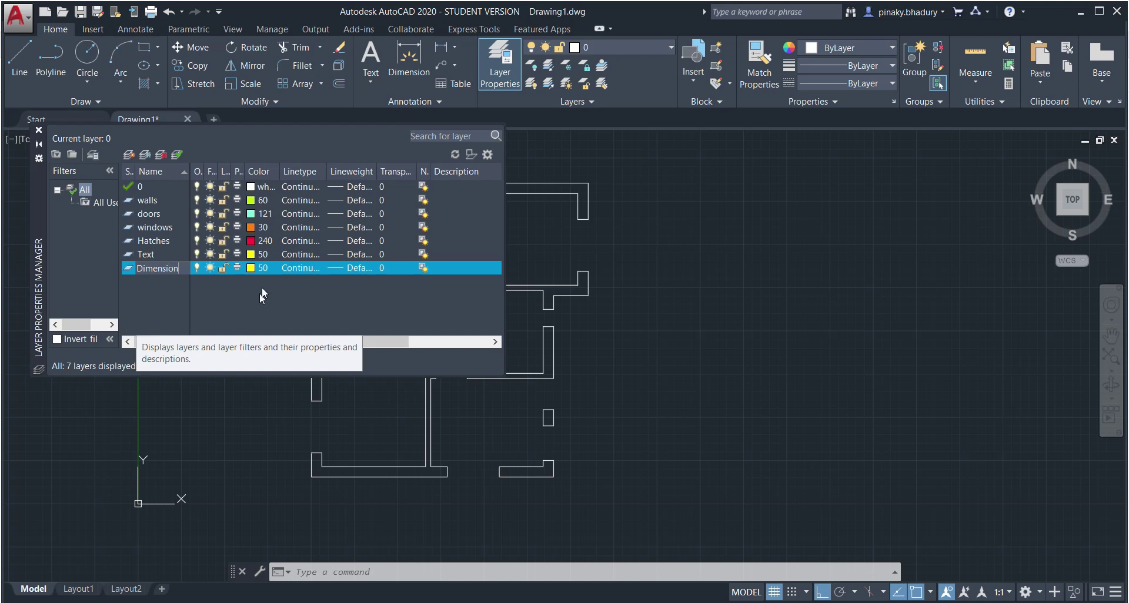
click(251, 268)
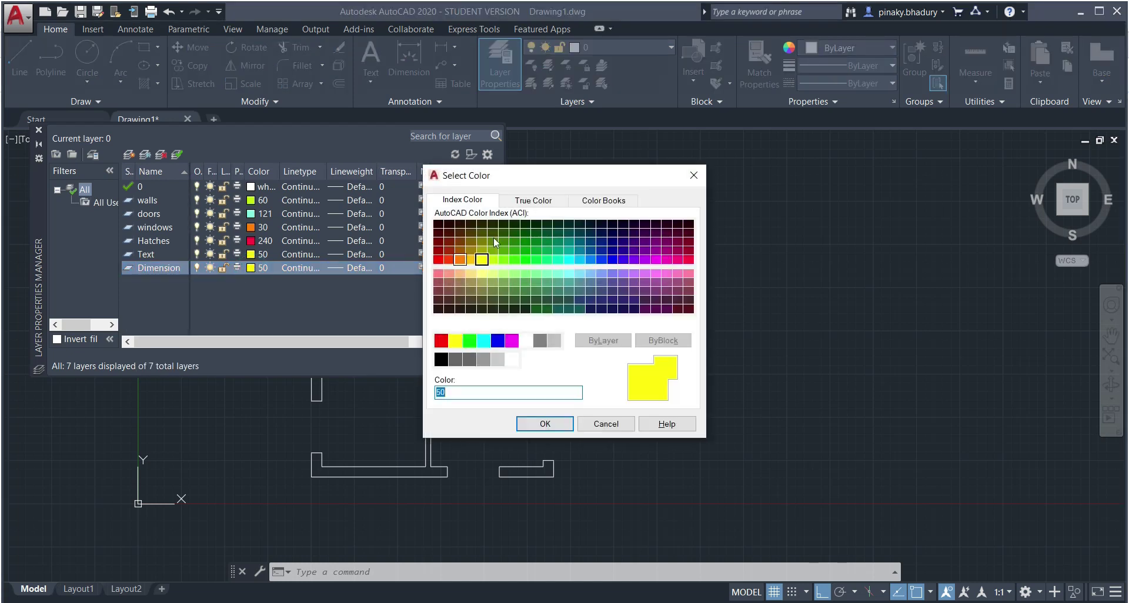
drag(504, 176, 309, 154)
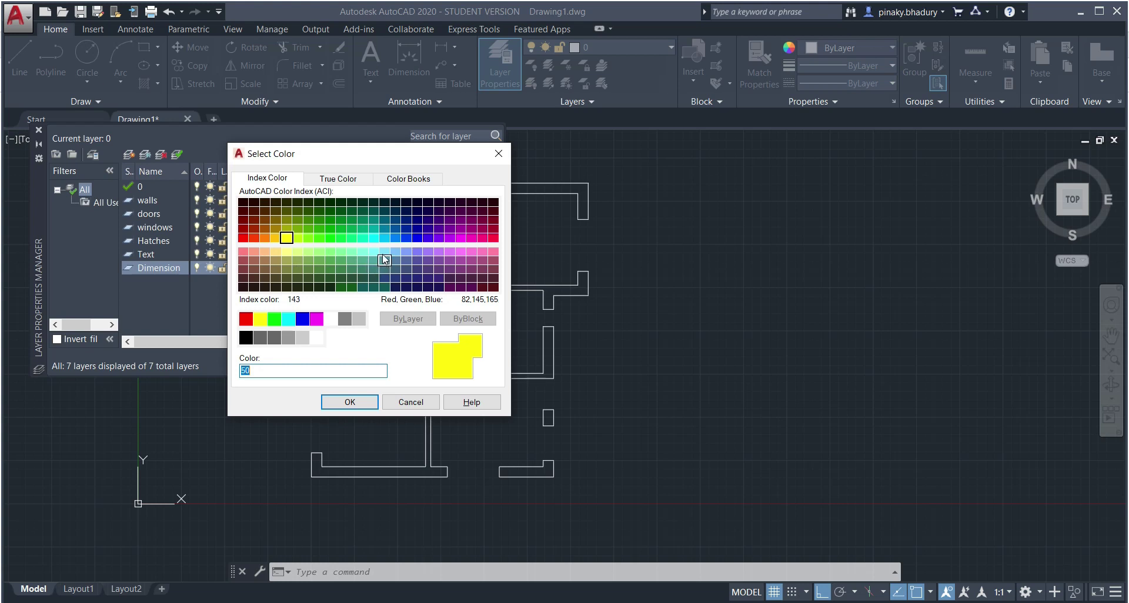
click(472, 253)
click(363, 401)
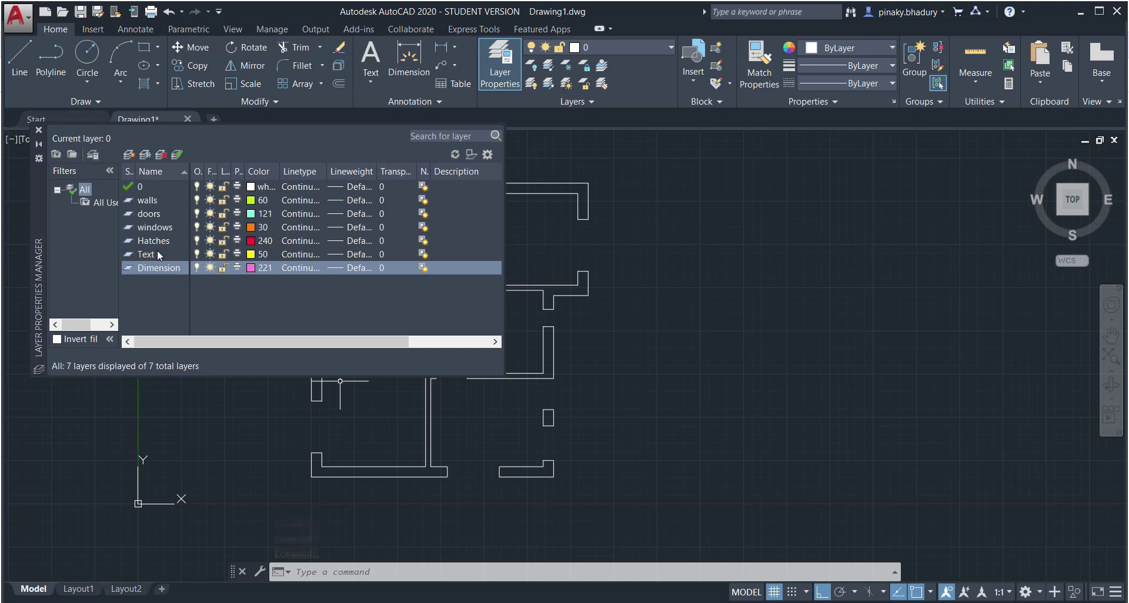
click(39, 130)
Step: Assign all the floor plan's wall outlines to the "walls" layer and clear the selection
scroll(286, 288, down, 4)
scroll(357, 403, up, 2)
scroll(357, 403, down, 2)
scroll(329, 295, up, 2)
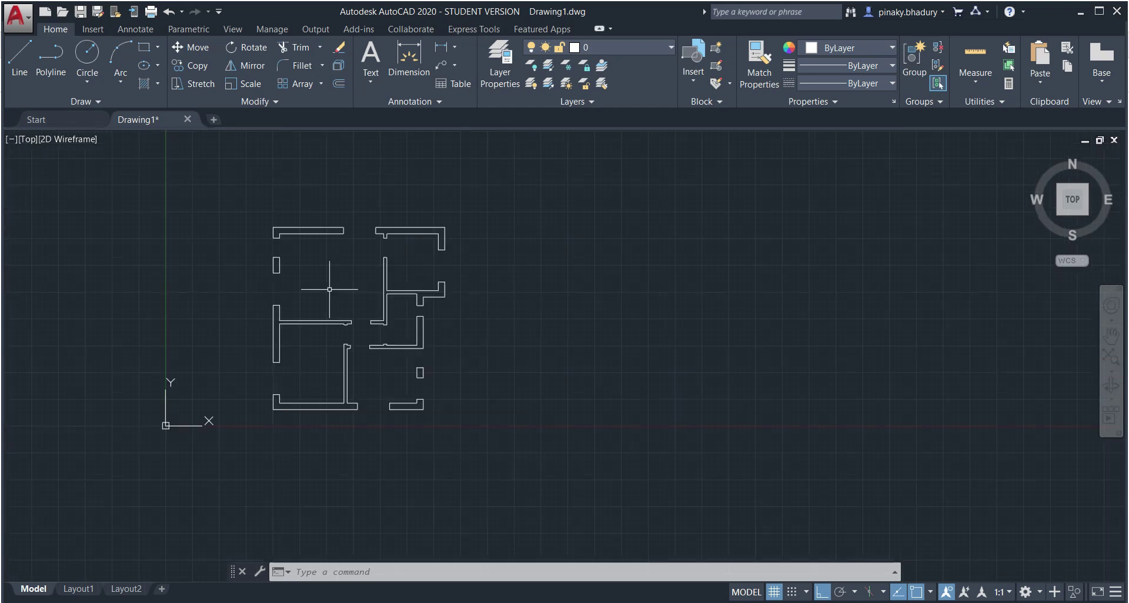
mouse_move(503, 191)
mouse_down()
mouse_move(459, 404)
mouse_move(388, 469)
mouse_move(206, 391)
mouse_move(171, 180)
mouse_up()
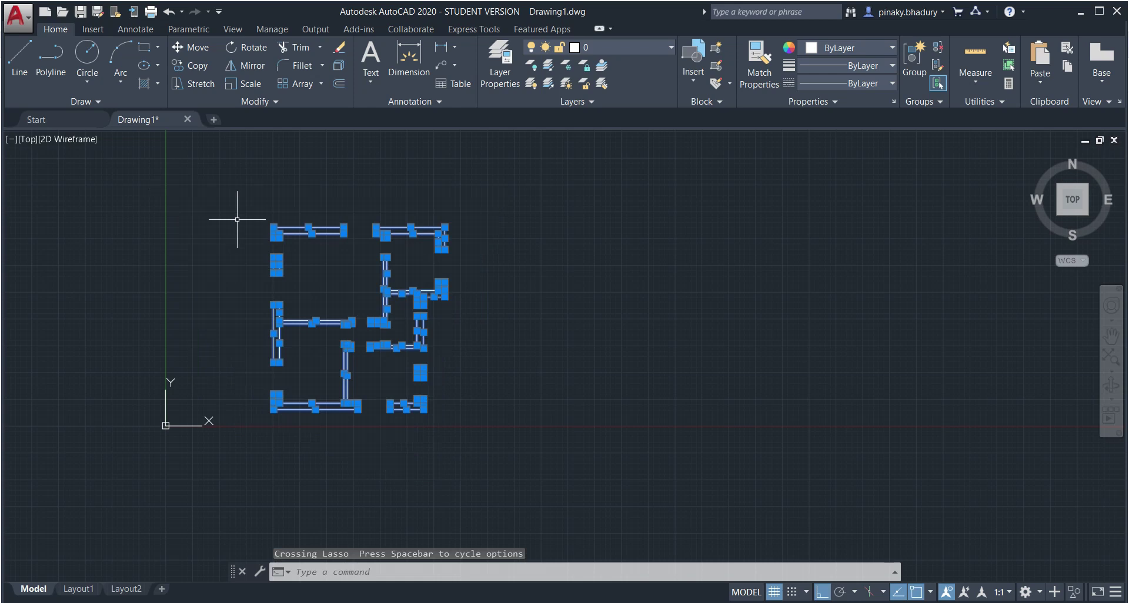
click(654, 47)
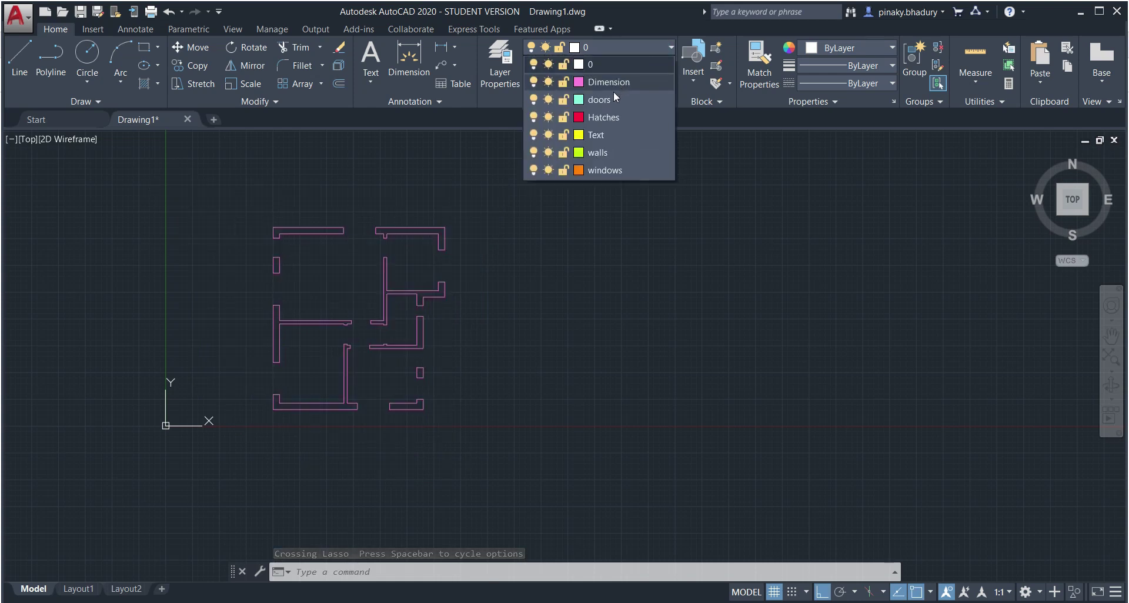
click(591, 153)
key(Escape)
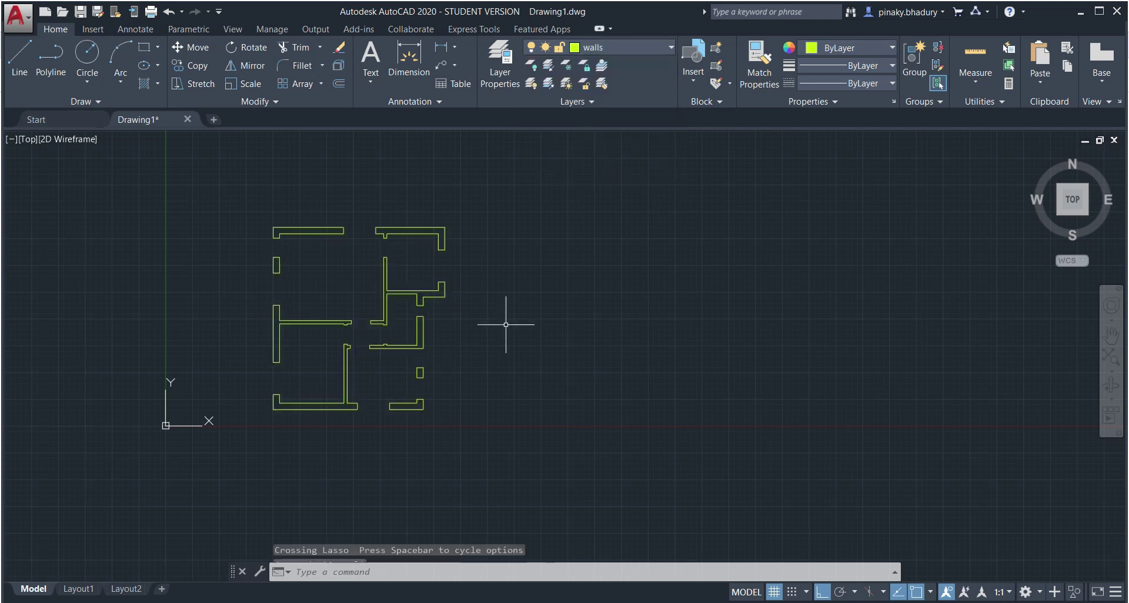
Step: Make "doors" the current layer for drawing in the empty space beside the floor plan
scroll(438, 353, up, 2)
scroll(433, 358, down, 2)
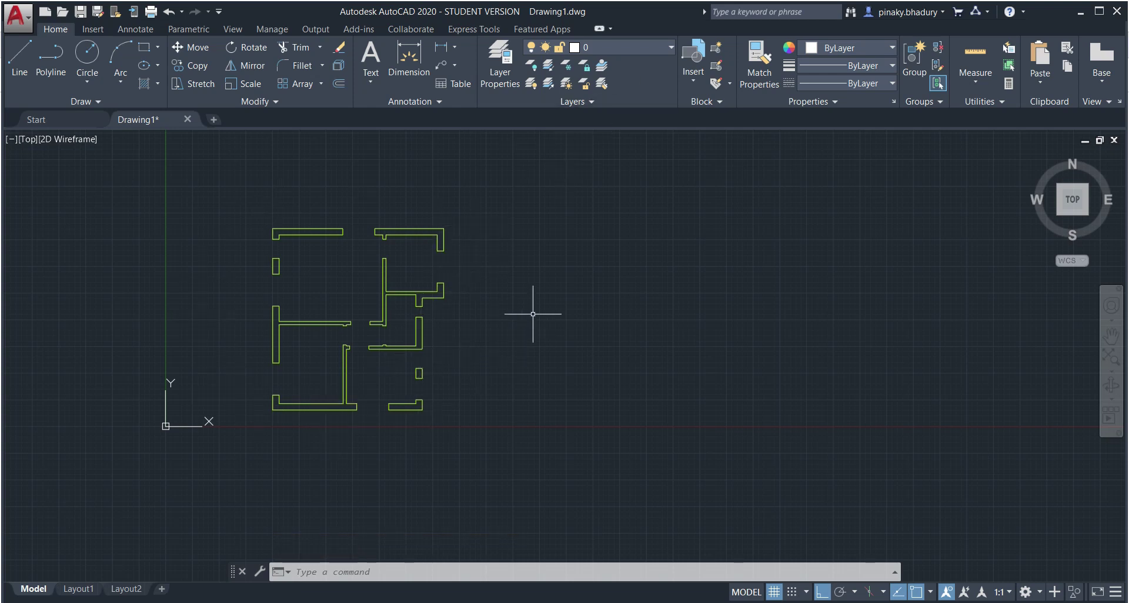
click(662, 49)
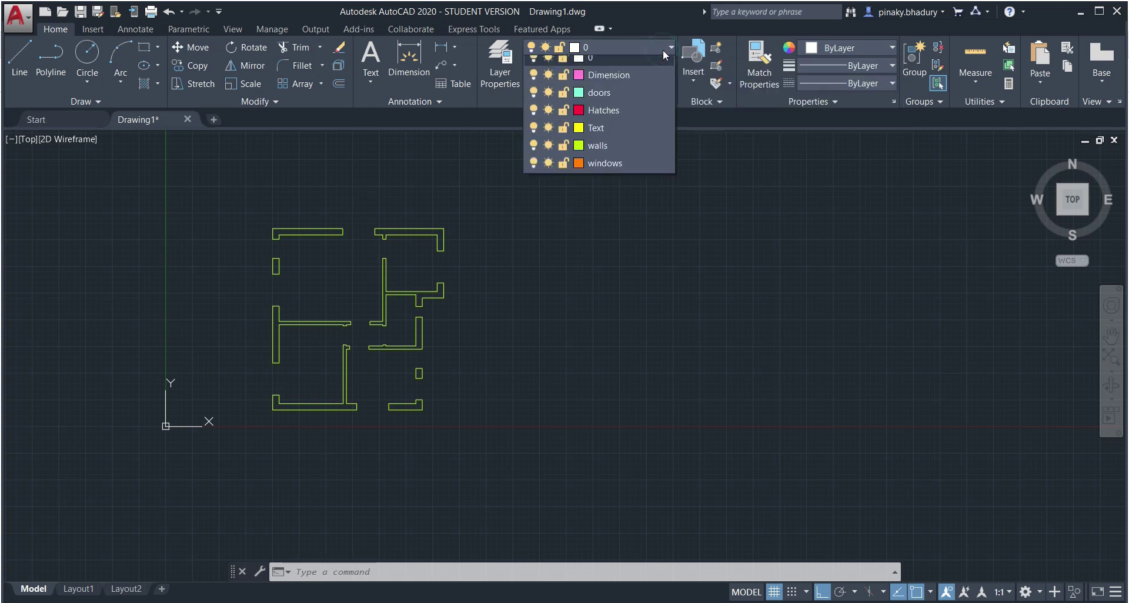
click(605, 100)
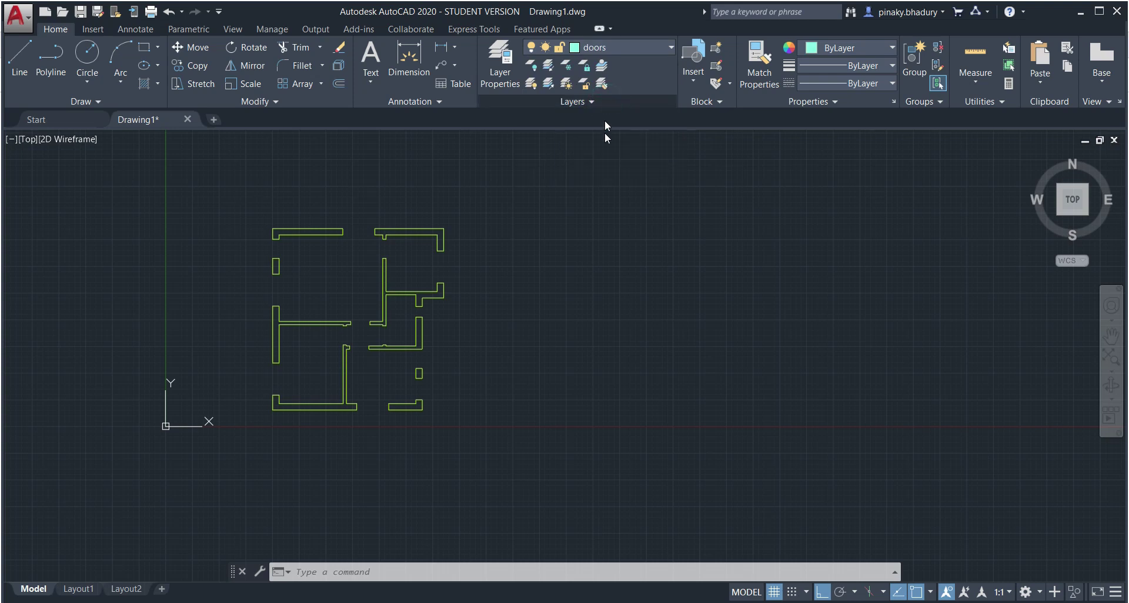
scroll(611, 356, up, 4)
scroll(597, 360, down, 2)
scroll(588, 359, up, 2)
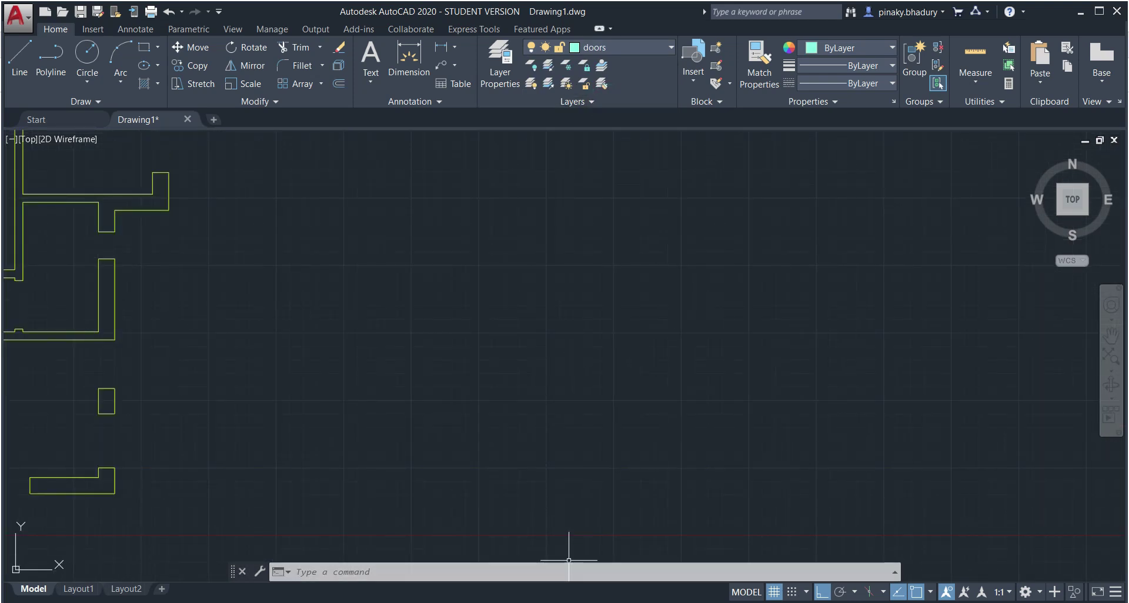
Step: Check the door detail in the Acrobat PDF, and in AutoCAD draw the door leaf as a 30 by 800 rectangle beside the floor plan
click(597, 602)
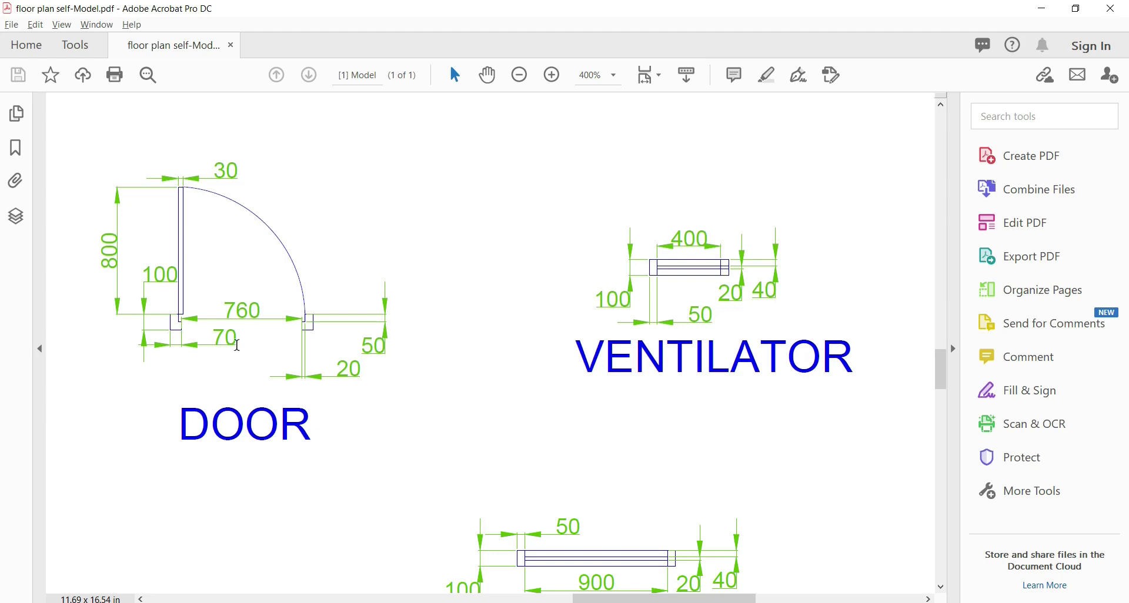
key(alt+Tab)
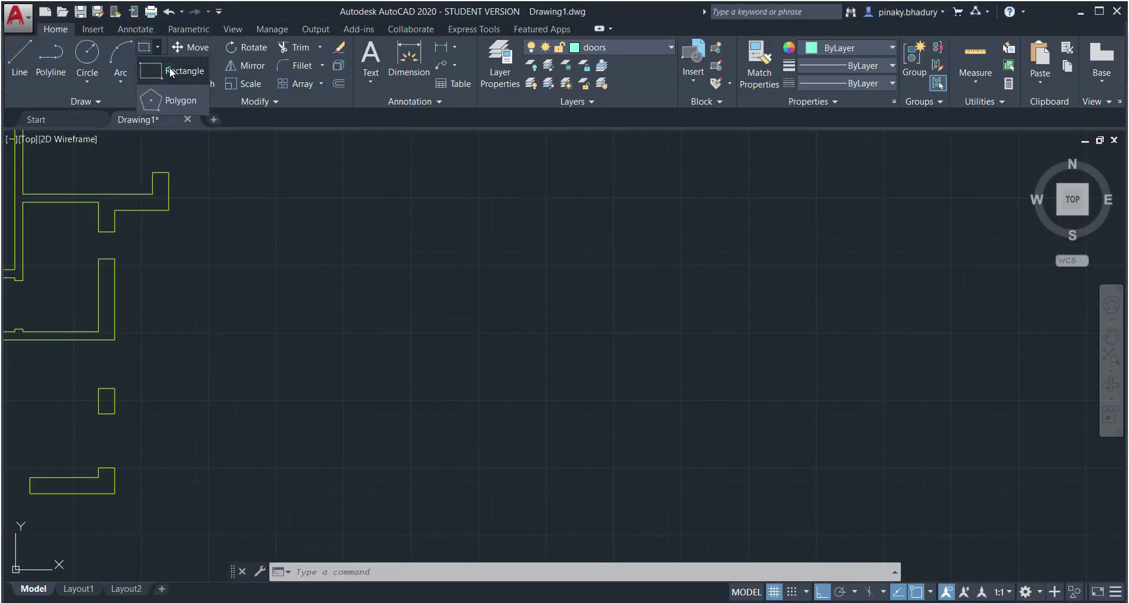
click(144, 47)
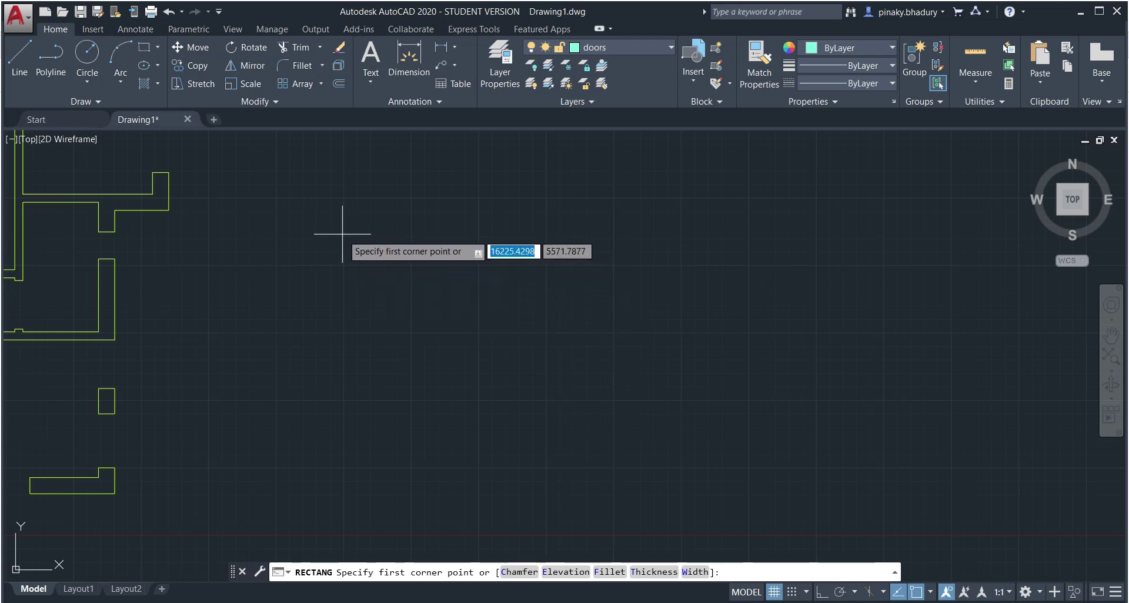
click(345, 265)
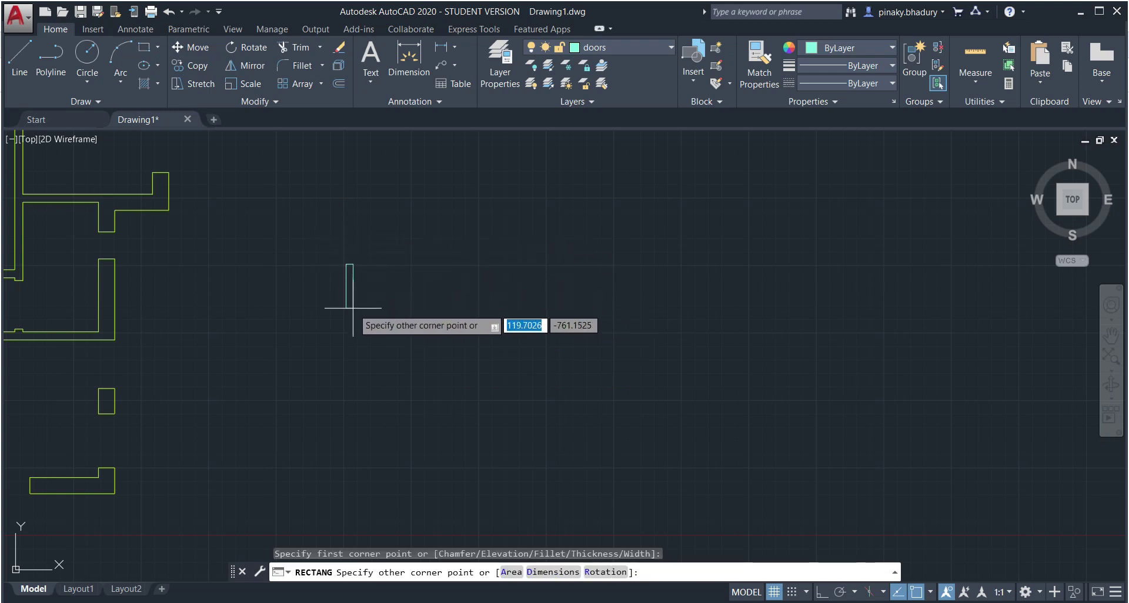
click(540, 573)
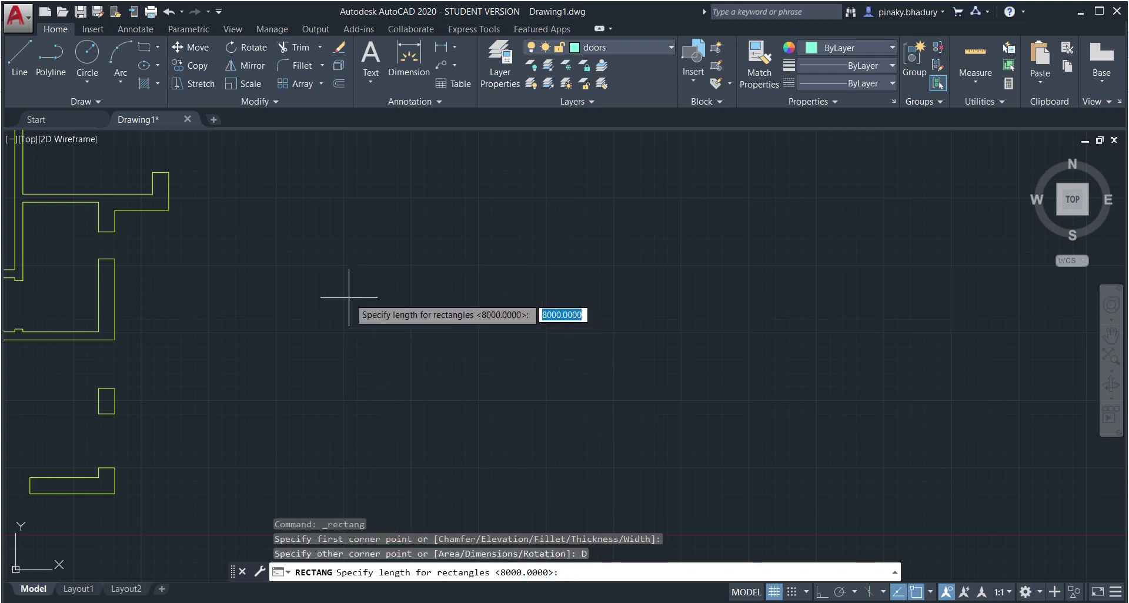
text(30)
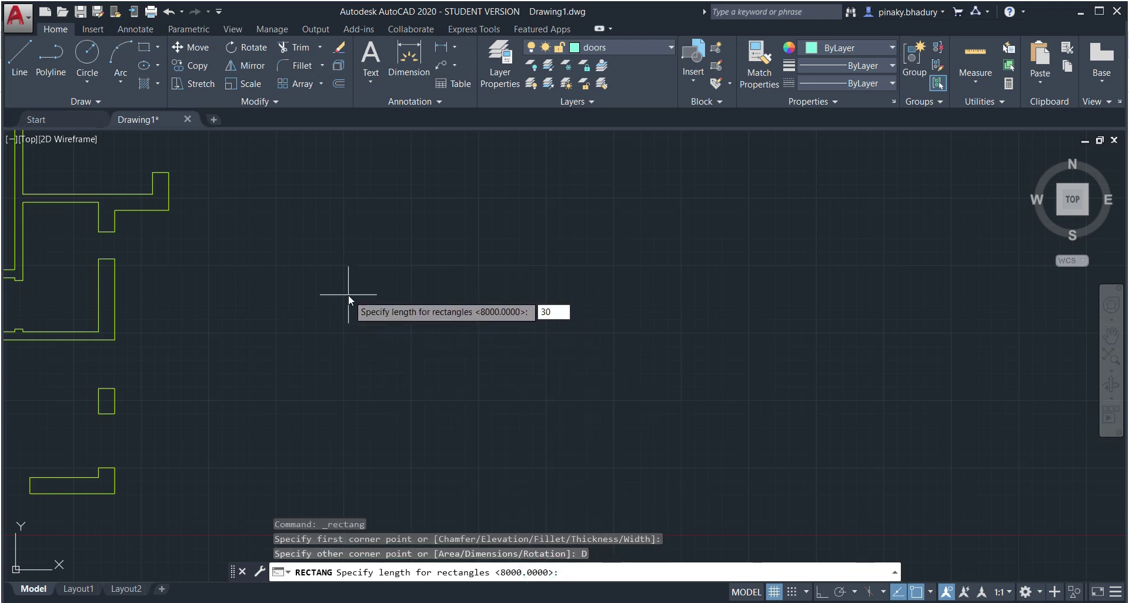
key(Return)
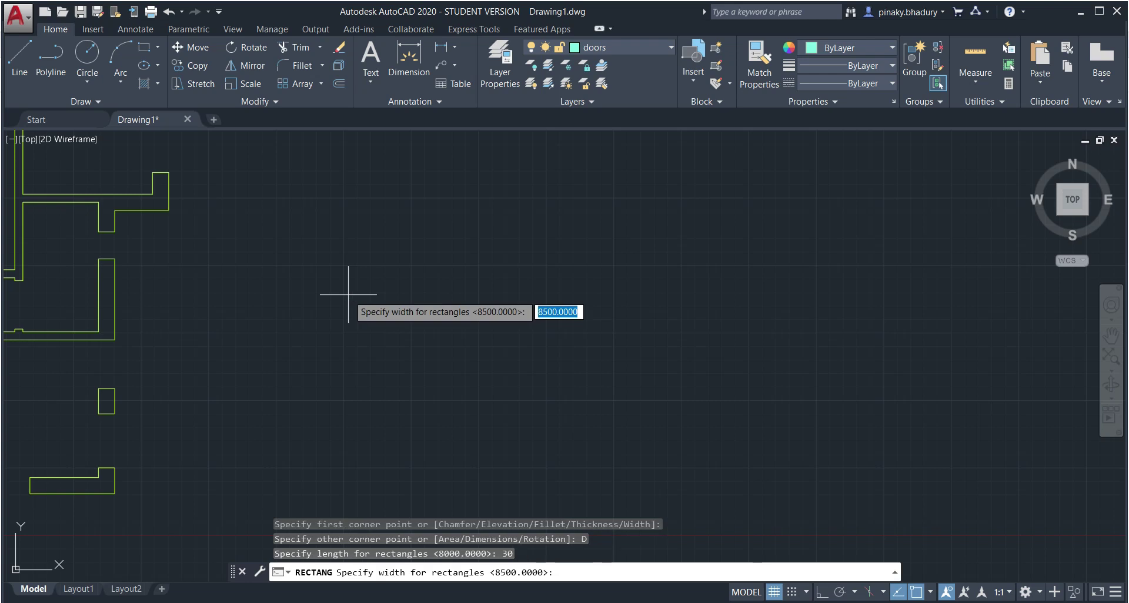
text(800)
key(Return)
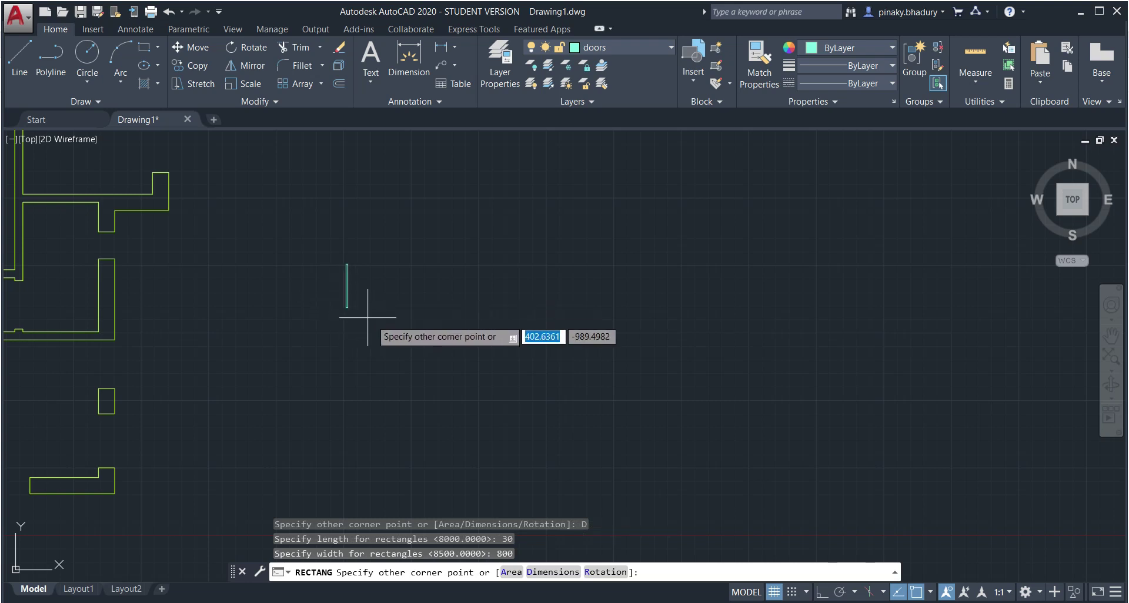
click(369, 313)
scroll(346, 285, up, 6)
scroll(377, 211, up, 2)
scroll(377, 211, down, 2)
scroll(372, 218, up, 2)
scroll(376, 230, down, 2)
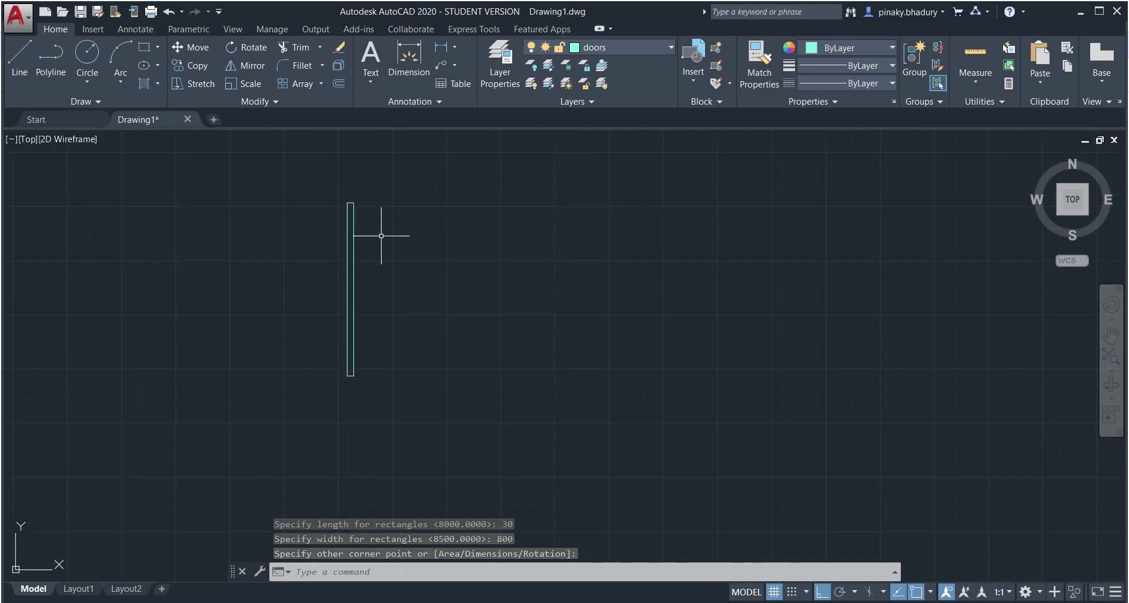
Step: Using the PDF's door frame dimensions, draw a 70 by 100 rectangle to the left of the door leaf in AutoCAD
key(alt+Tab)
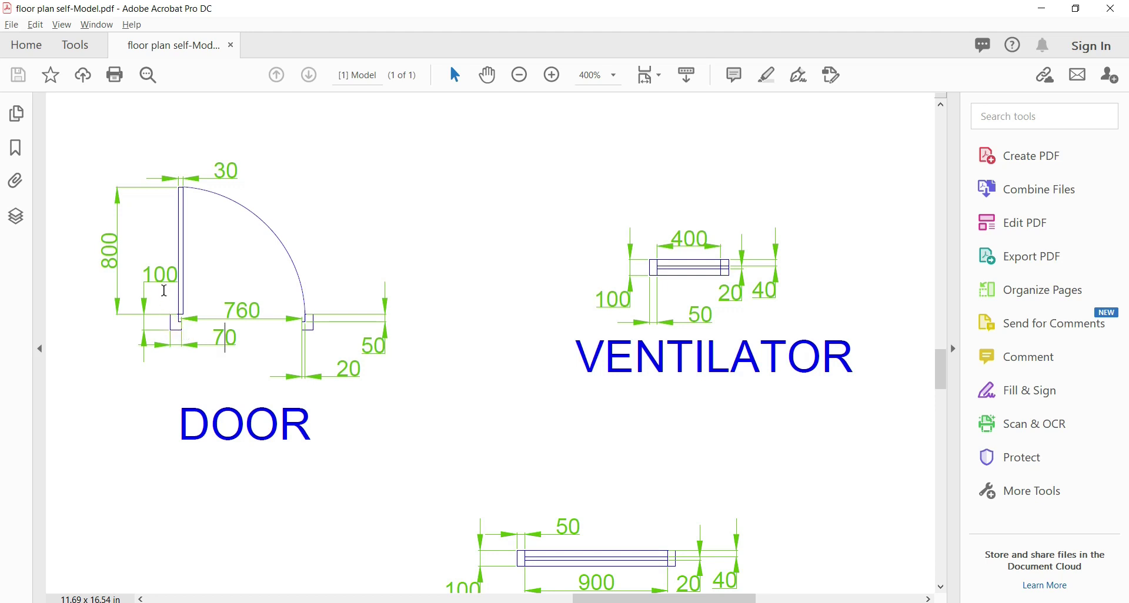
key(alt+Tab)
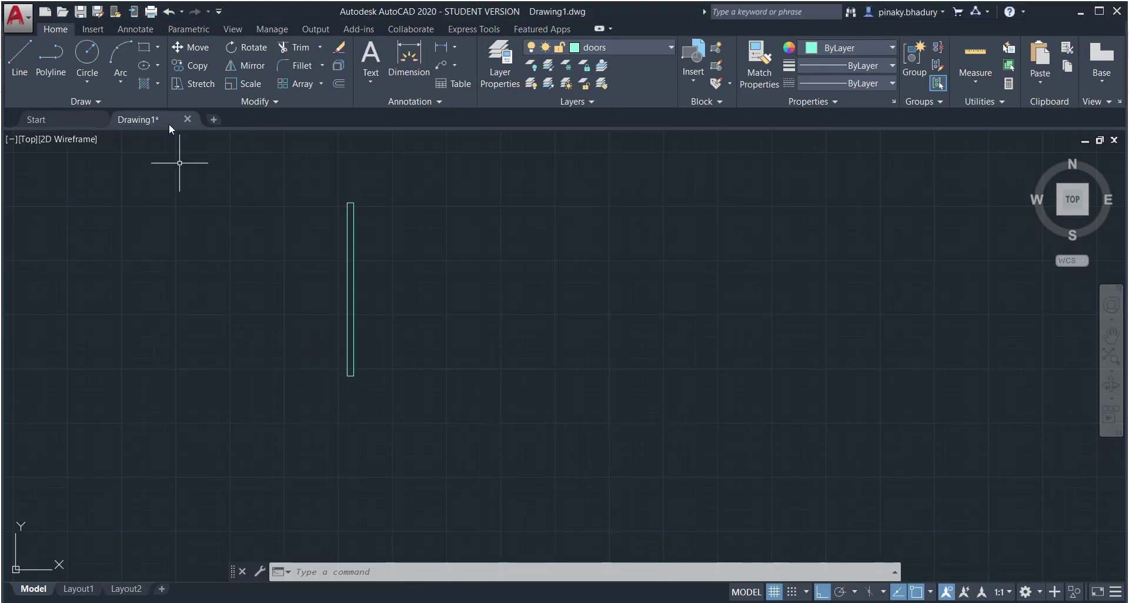
click(151, 49)
click(176, 279)
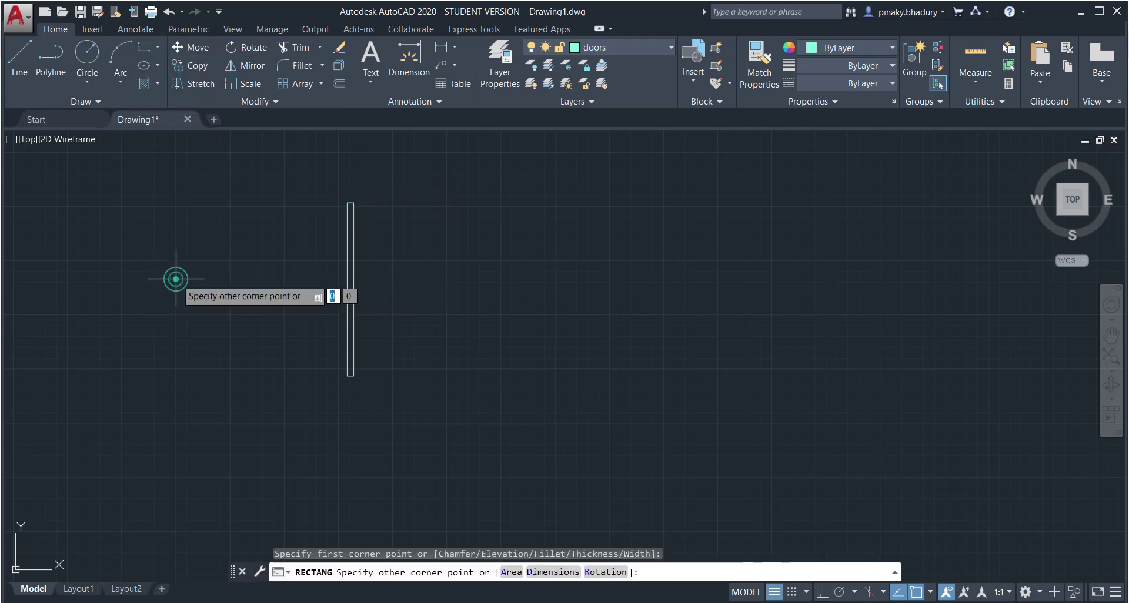
click(546, 572)
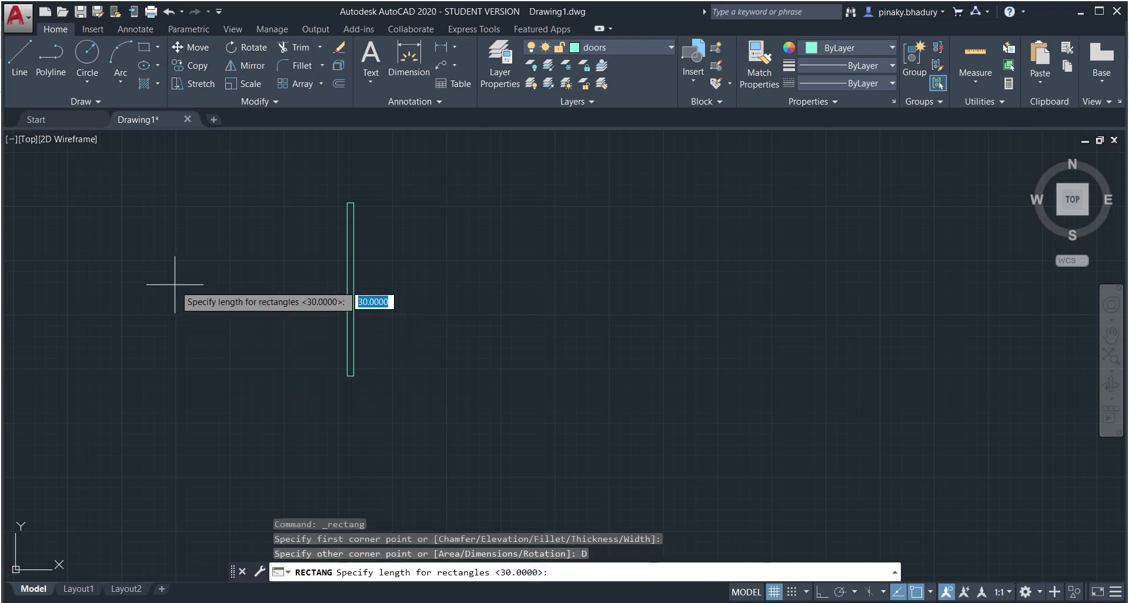
key(alt+Tab)
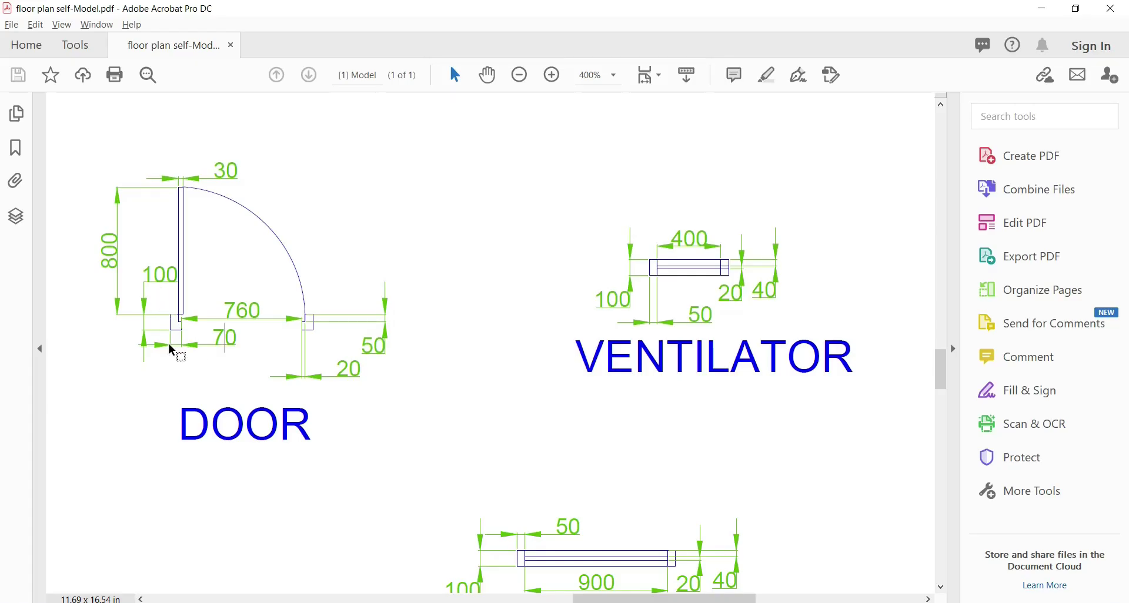
key(alt+Tab)
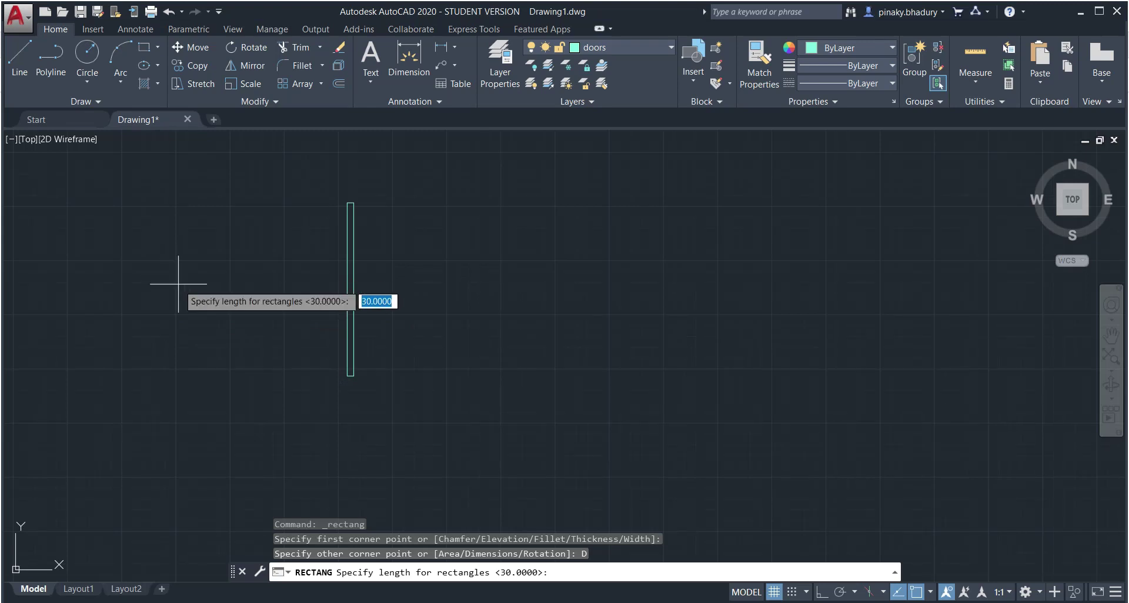
text(70)
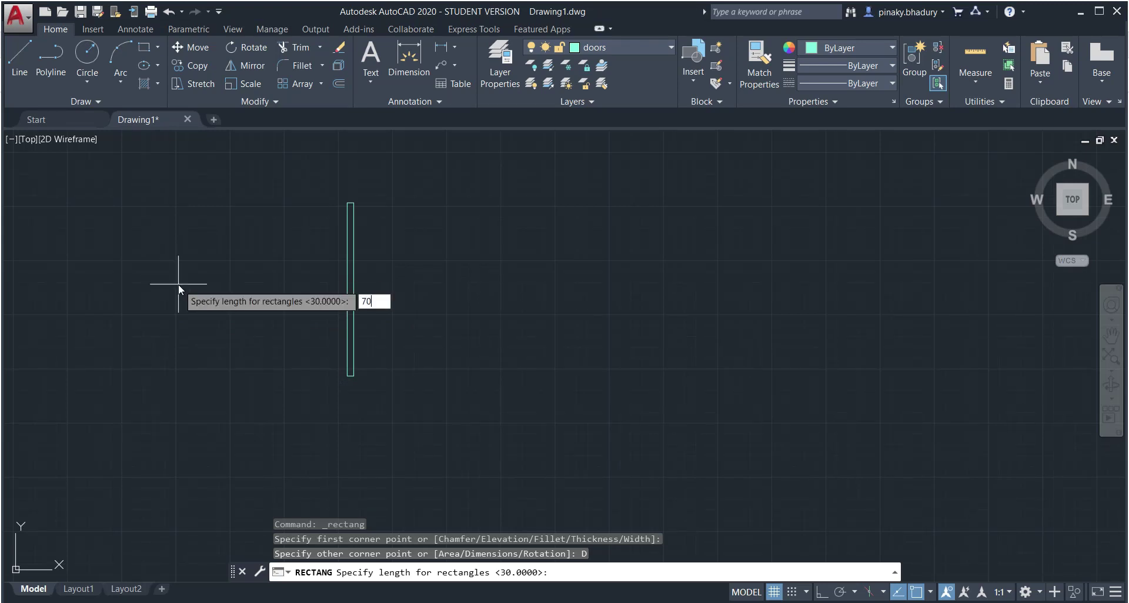
key(Return)
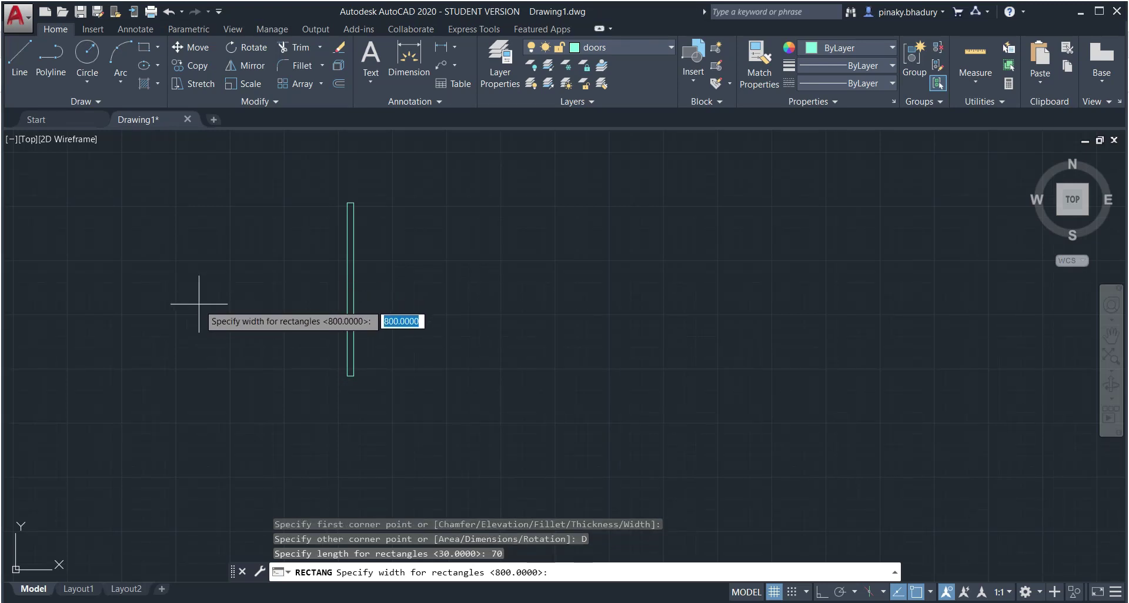
text(1)
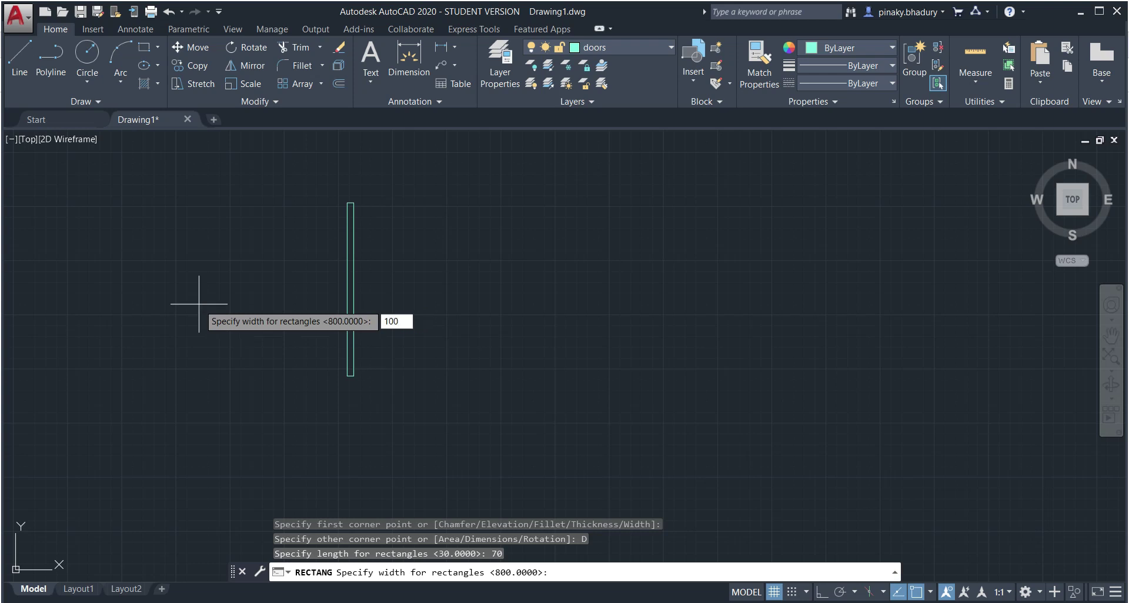
text(00)
key(Return)
click(196, 318)
scroll(195, 308, up, 1)
scroll(180, 305, down, 1)
scroll(201, 308, up, 1)
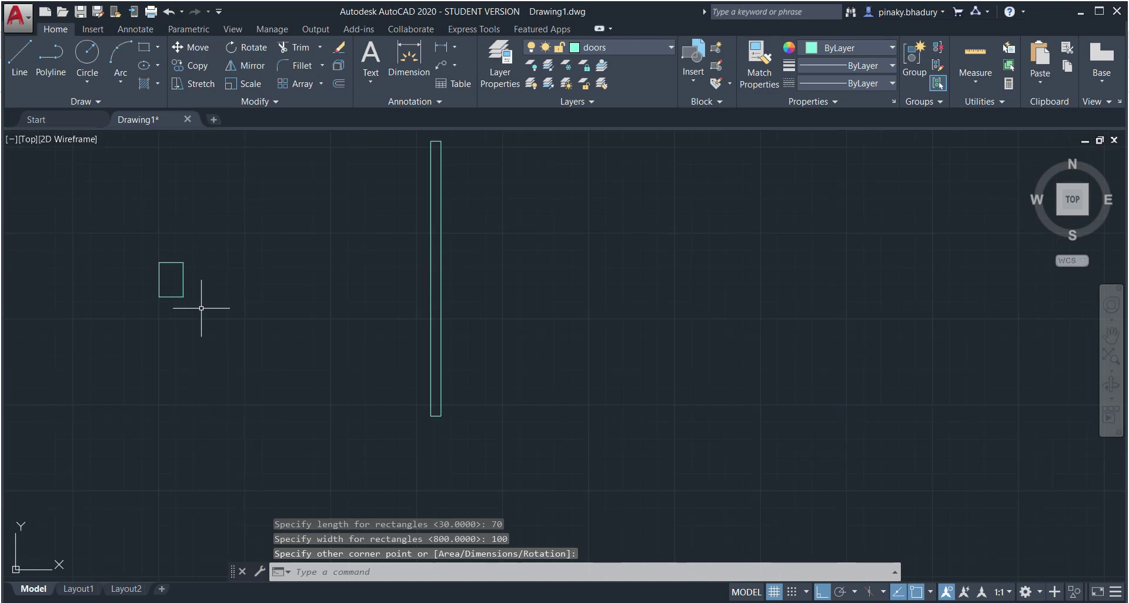
Step: Check the door frame's shape in the Acrobat PDF, and in AutoCAD explode the 70 by 100 frame rectangle into separate lines
key(alt+Tab)
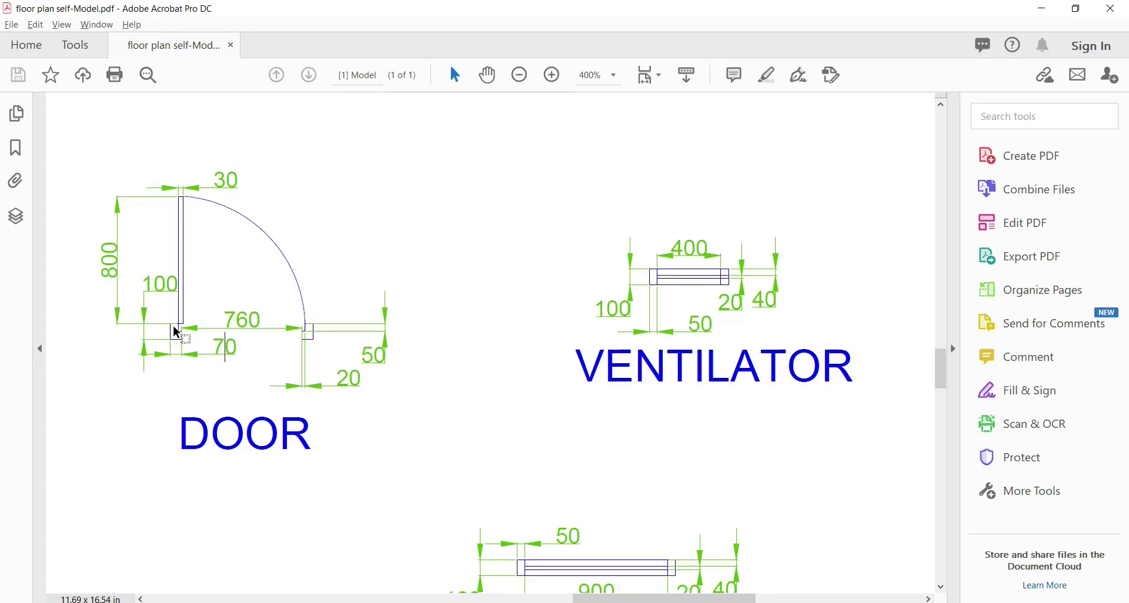
scroll(176, 326, down, 1)
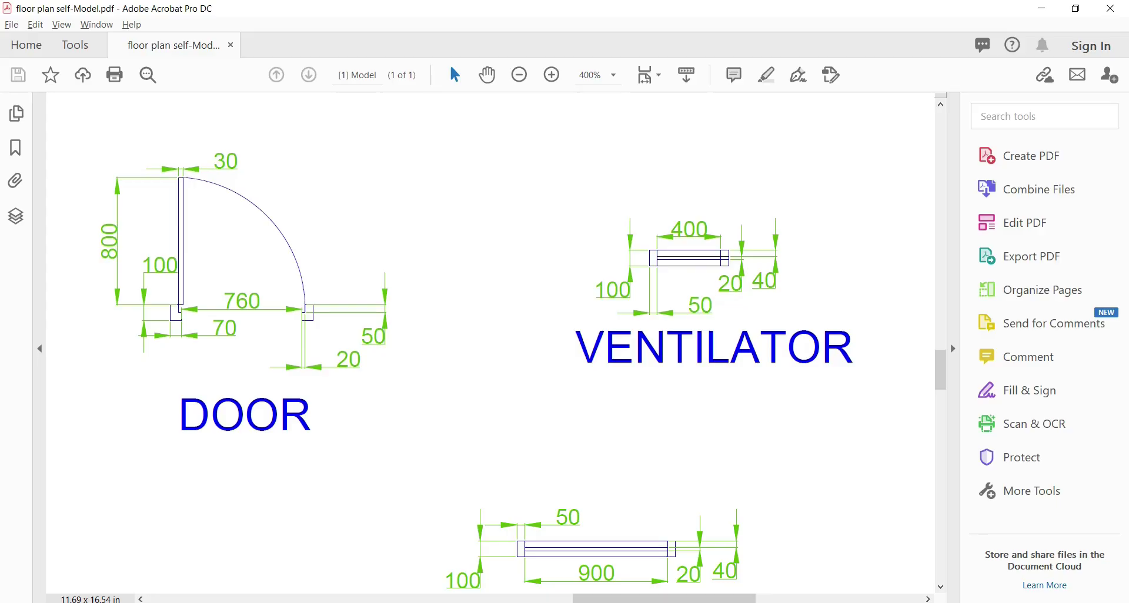
key(alt+Tab)
mouse_move(198, 256)
mouse_down()
mouse_move(167, 320)
mouse_move(105, 259)
mouse_up()
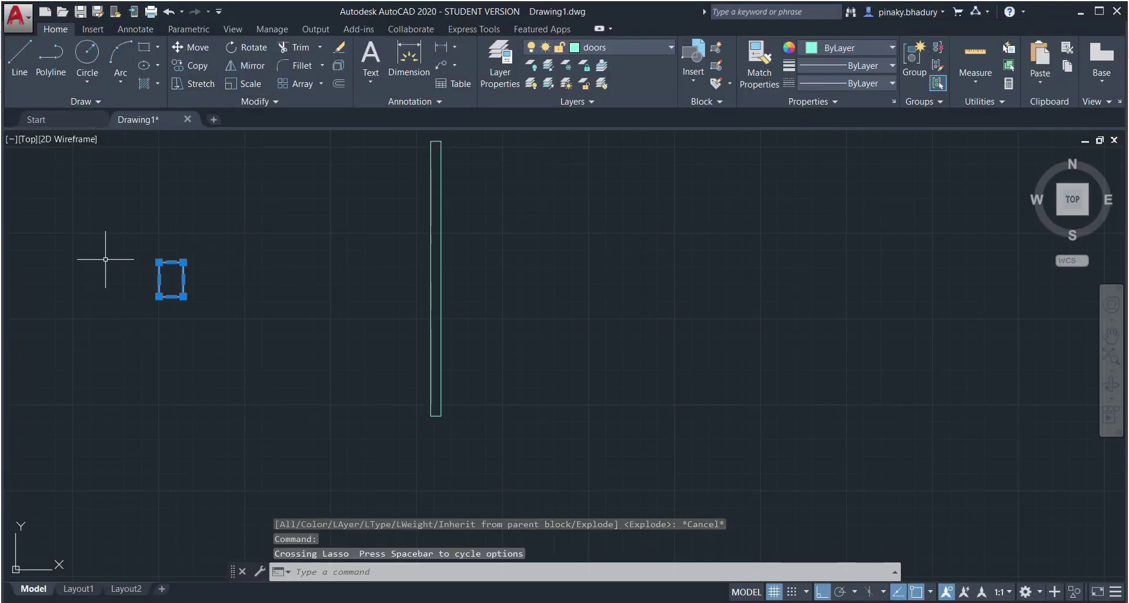
text(x)
key(Return)
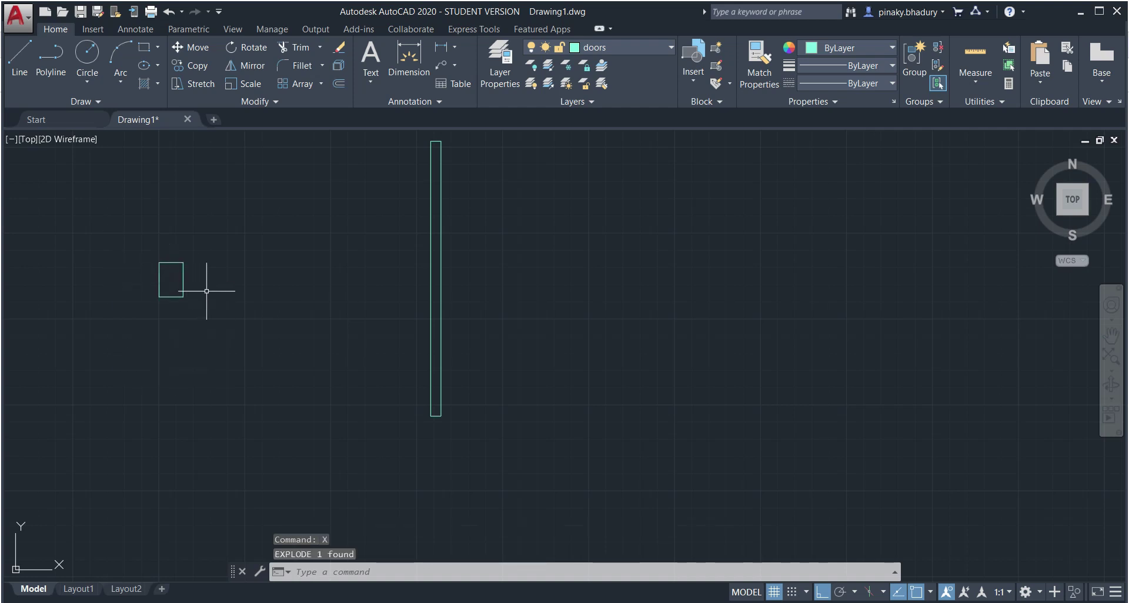
Step: Offset the frame rectangle's right edge 20 inward, checking the distance against the door detail in the Acrobat PDF
scroll(159, 316, up, 2)
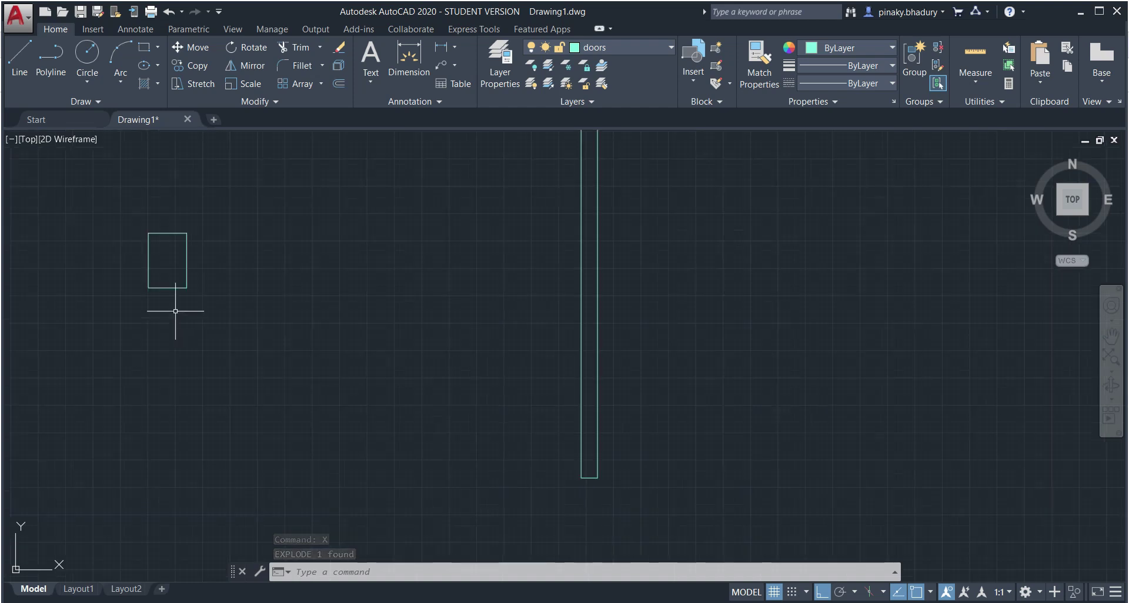
scroll(144, 198, up, 1)
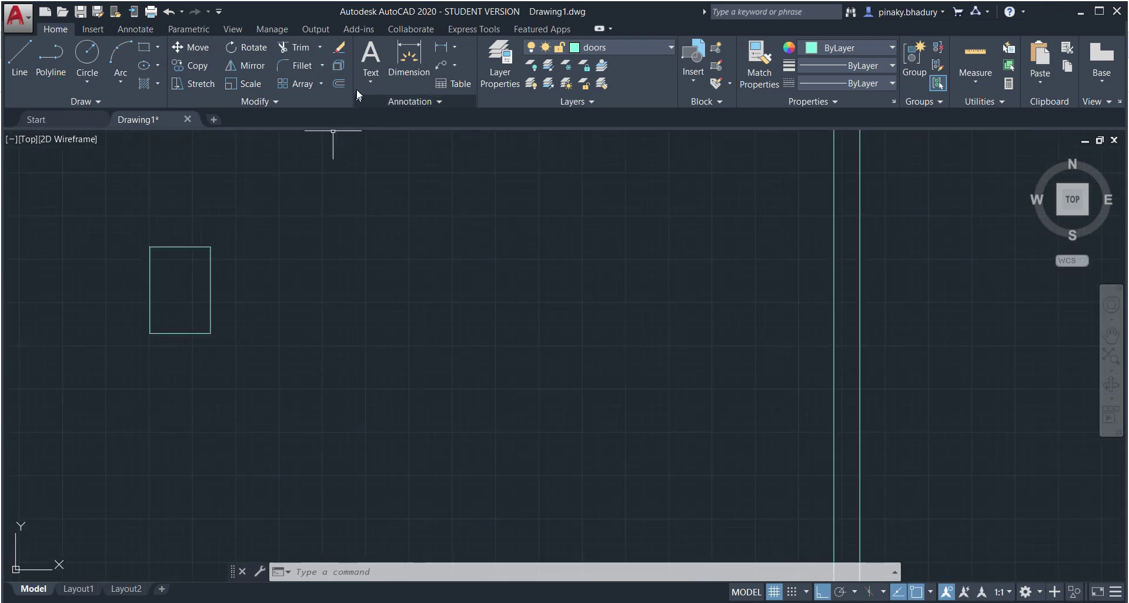
click(339, 83)
text(2)
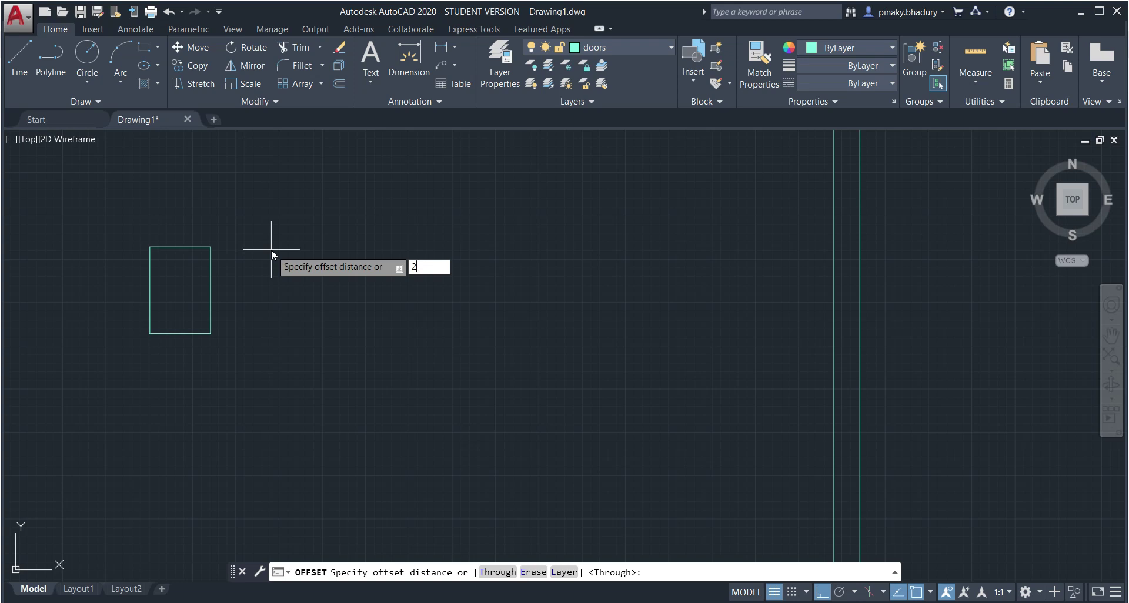
text(0)
key(Return)
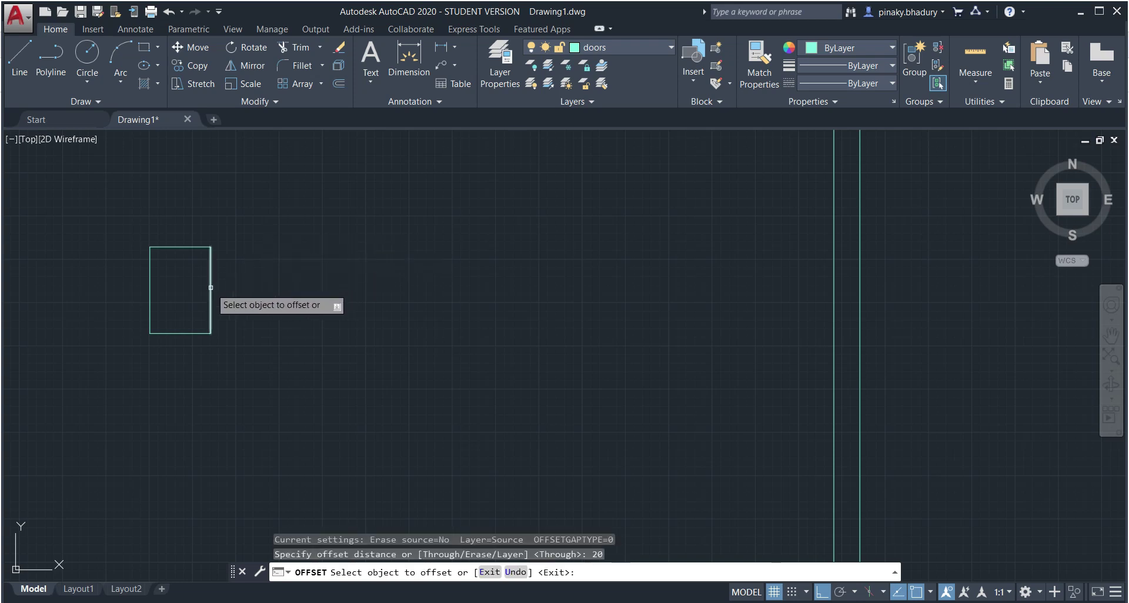
key(alt+Tab)
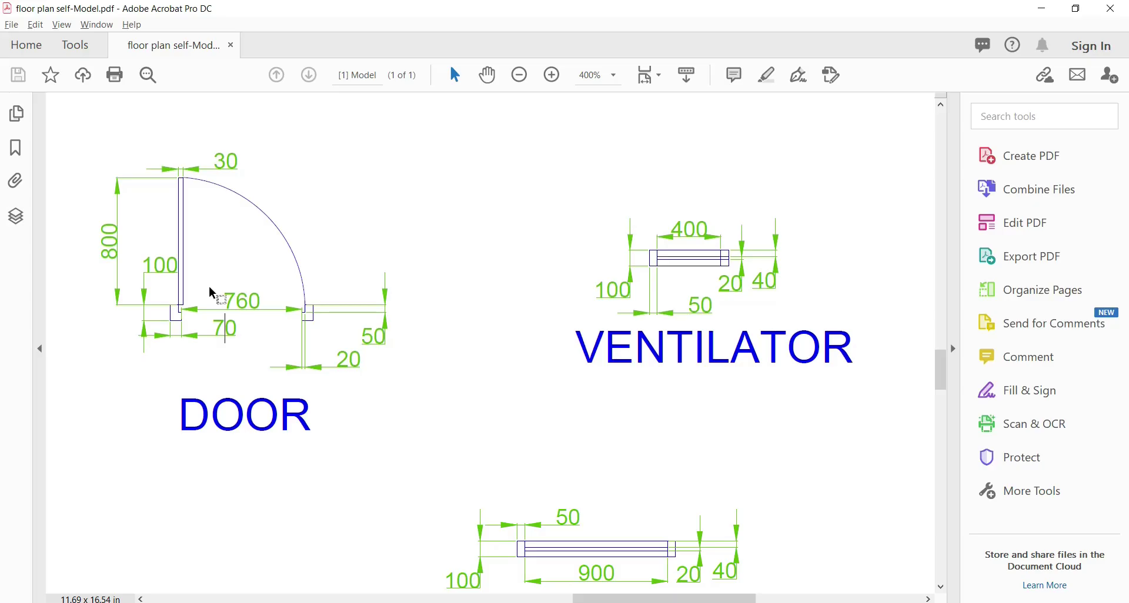
key(alt+Tab)
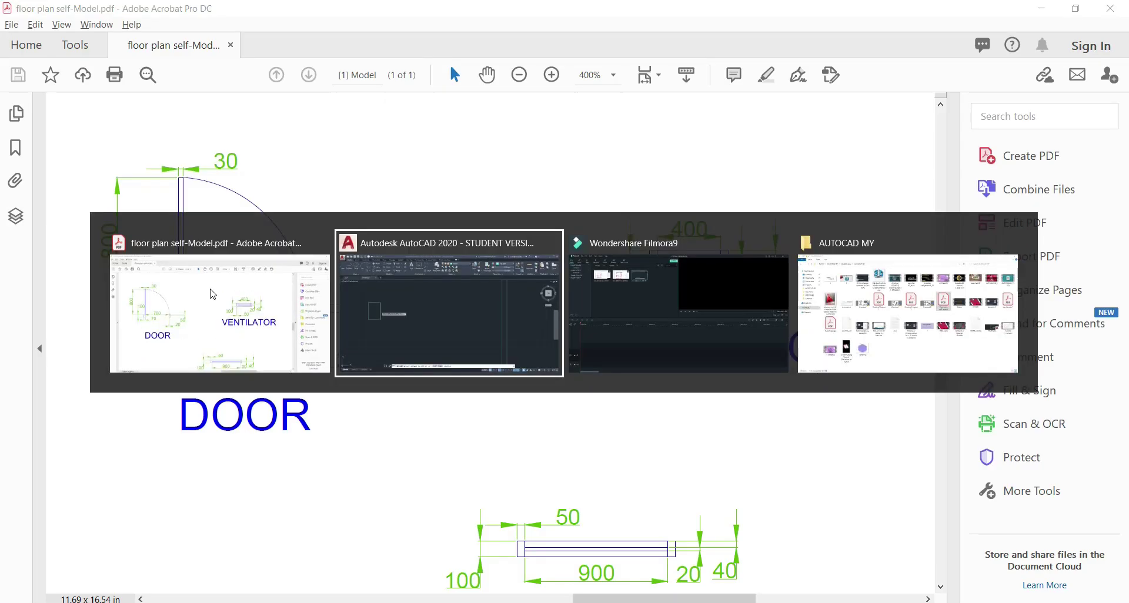
key(alt+Tab)
key(alt+Tab)
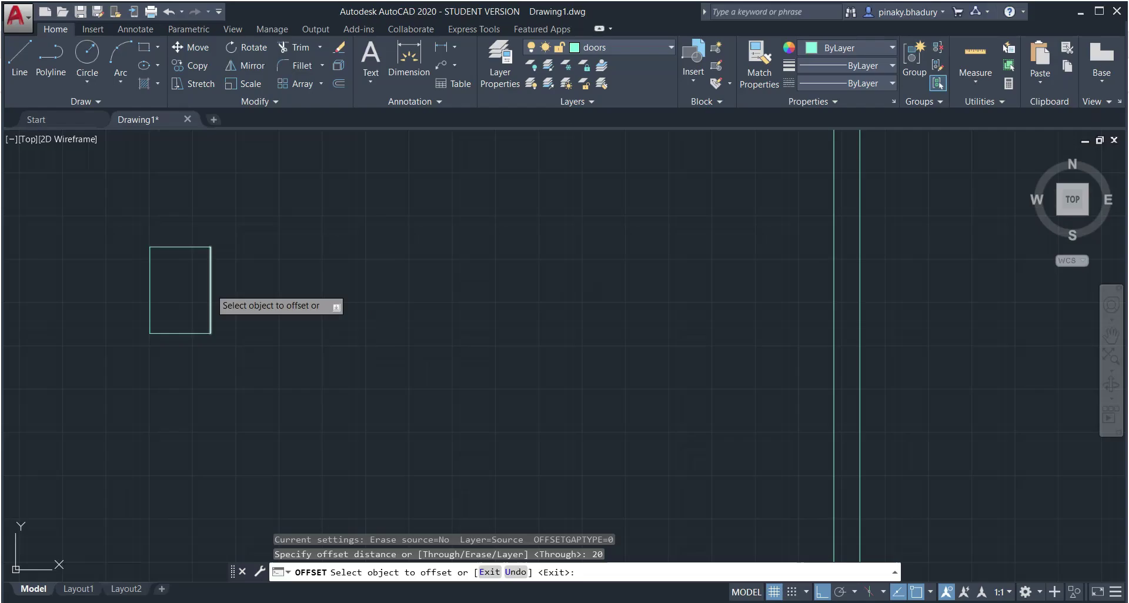
click(210, 289)
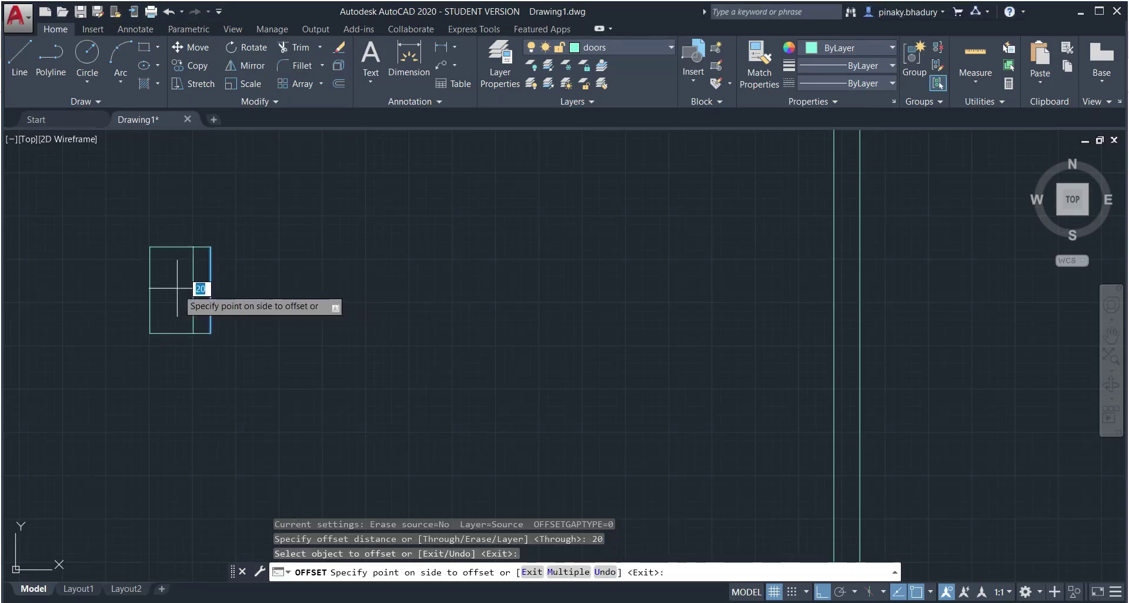
click(174, 285)
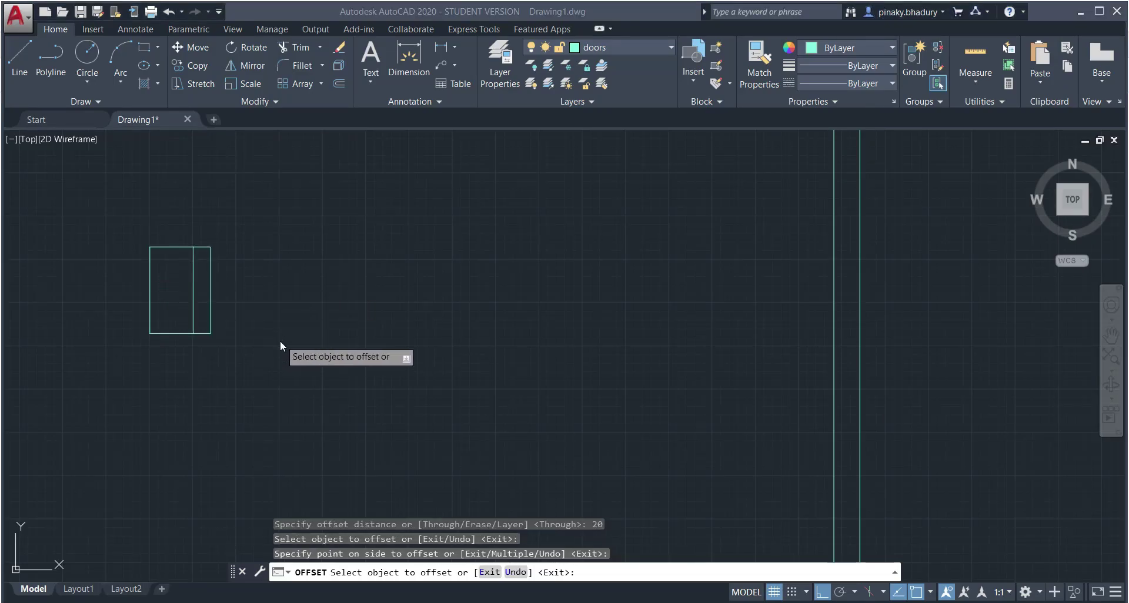
Step: Look up the notch depth in the Acrobat PDF, and in AutoCAD offset the frame rectangle's top edge 50 downward
key(alt+Tab)
scroll(266, 327, up, 1)
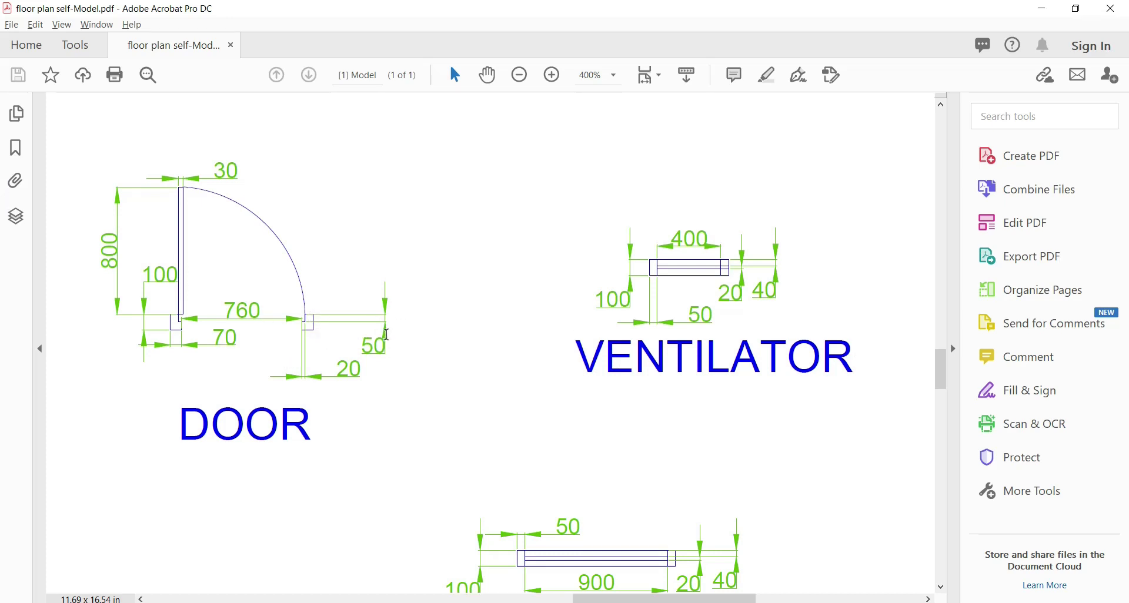
key(alt+Tab)
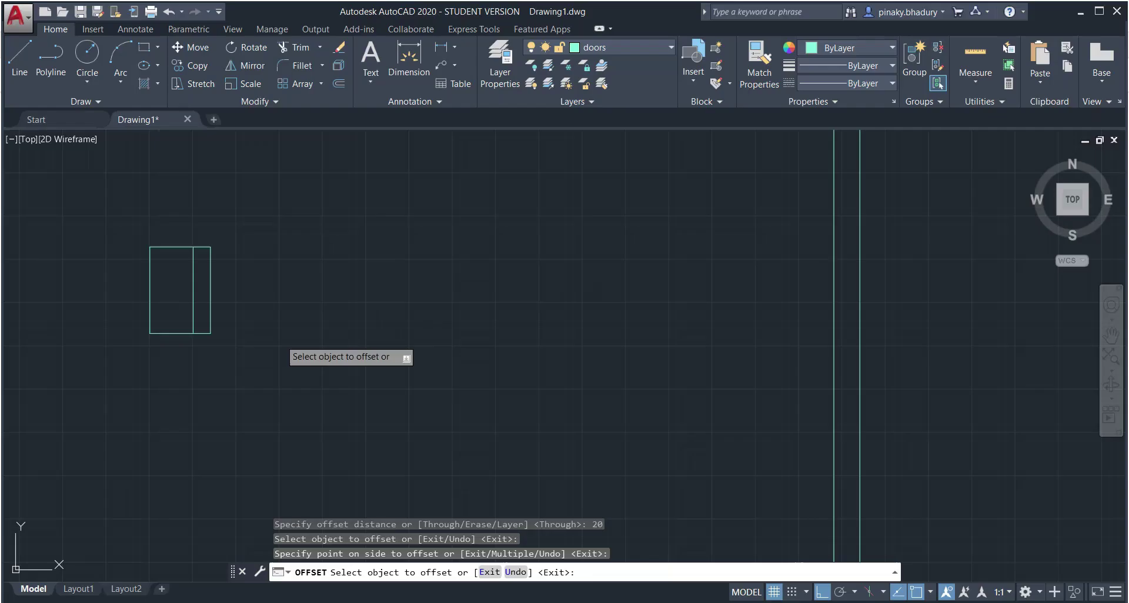
click(172, 247)
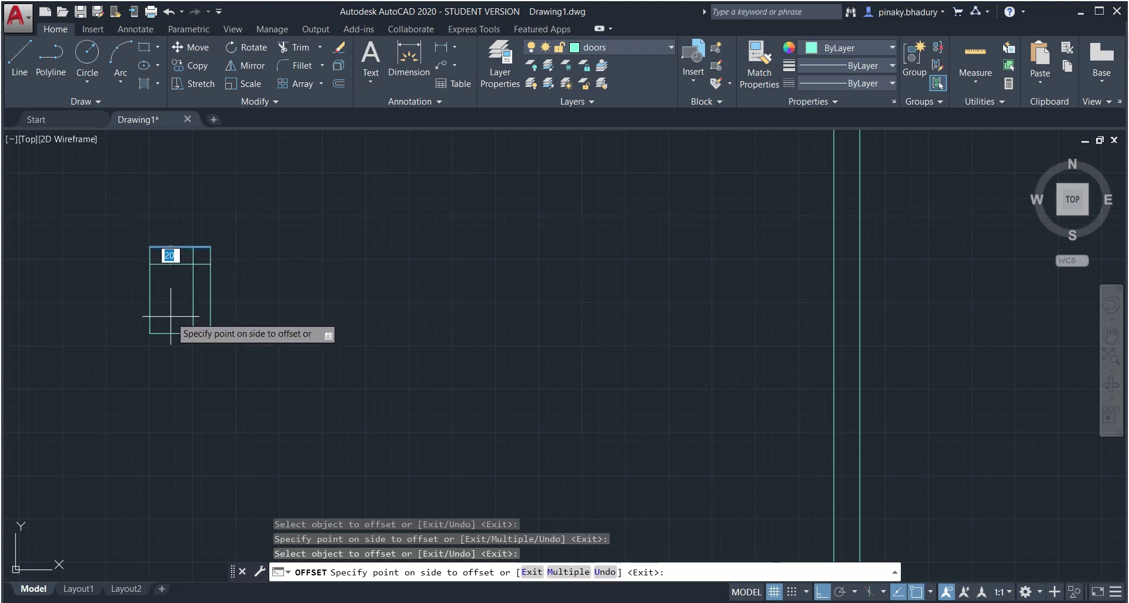
key(Return)
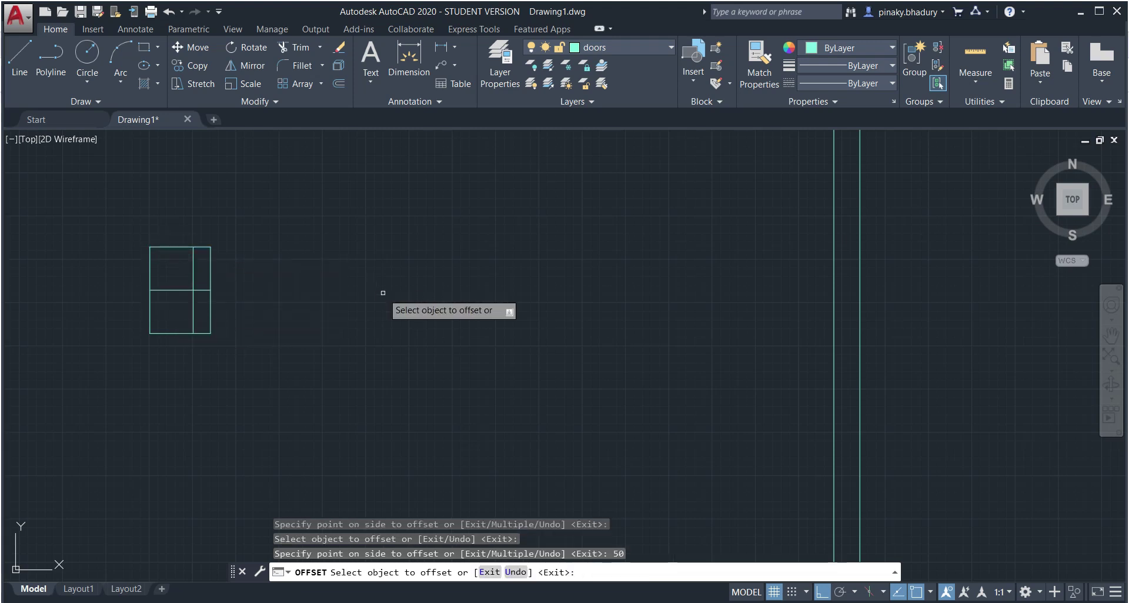
key(Escape)
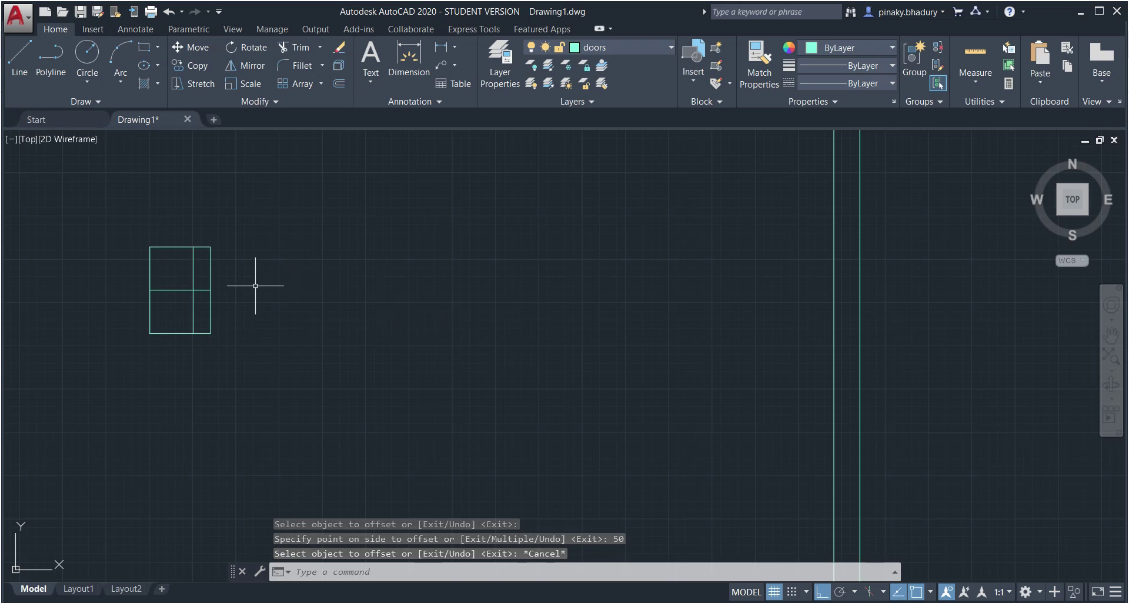
Step: Trim away the frame's upper-right corner and the leftover inner lines to leave an L-shaped door frame outline
text(TR)
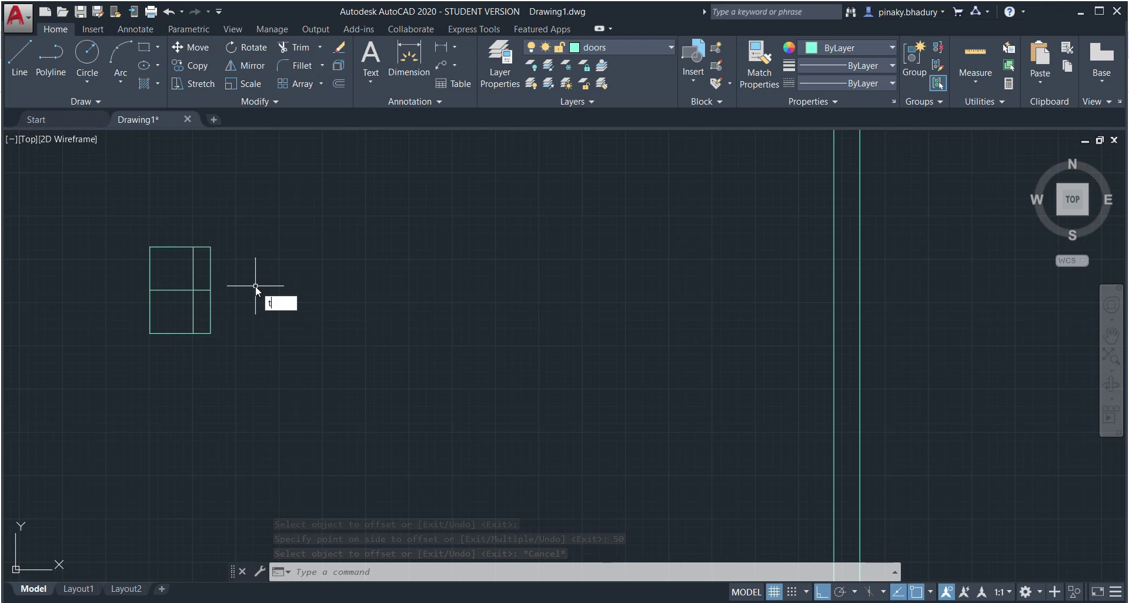
key(Return)
key(Return)
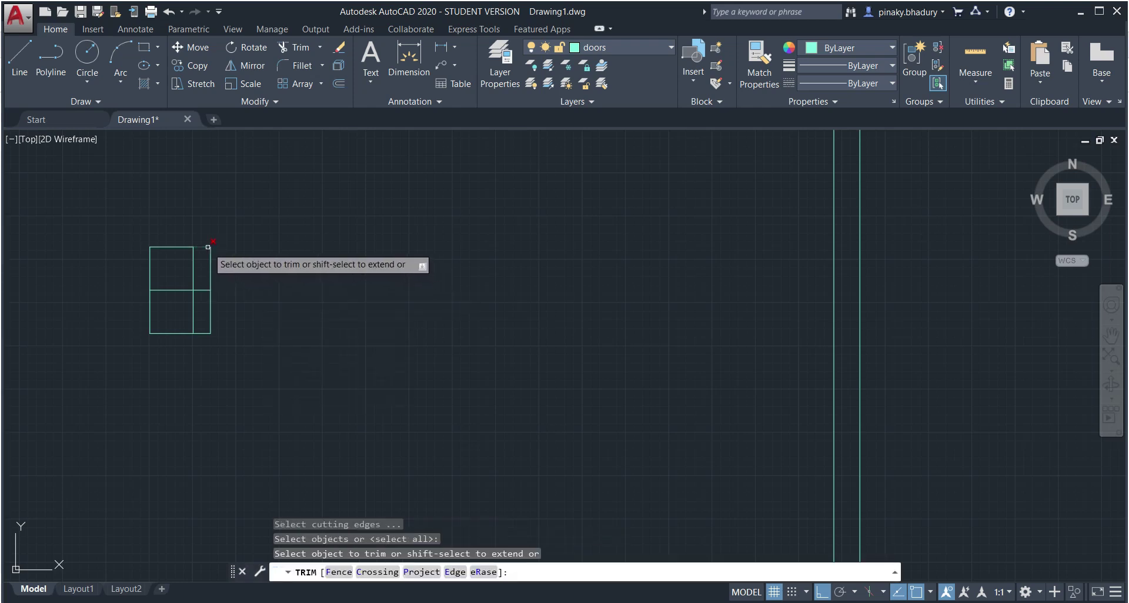
click(210, 249)
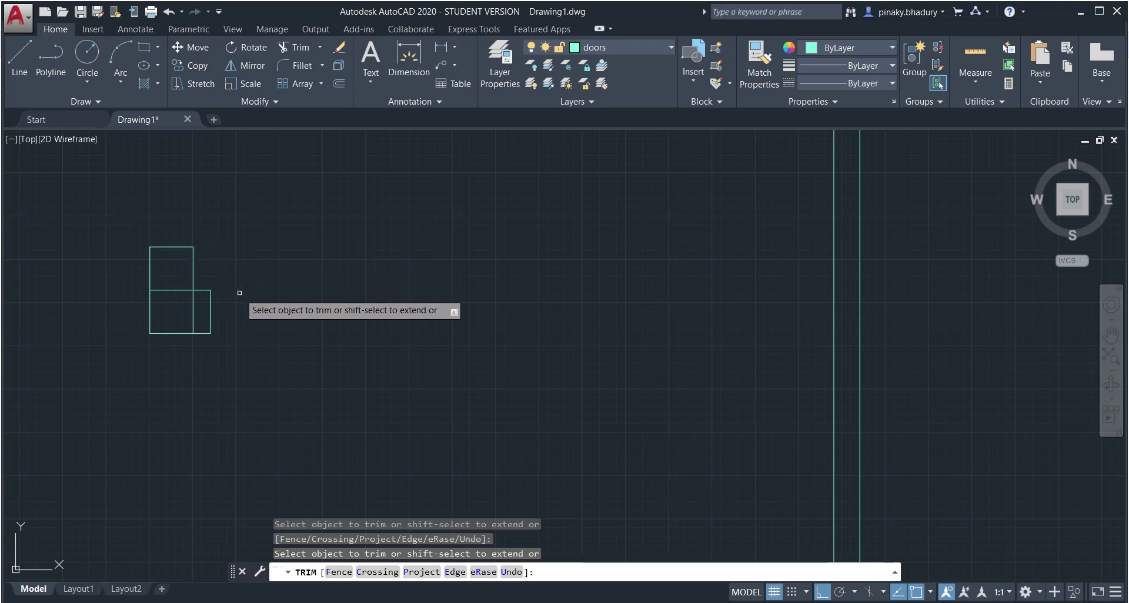
click(202, 310)
click(180, 312)
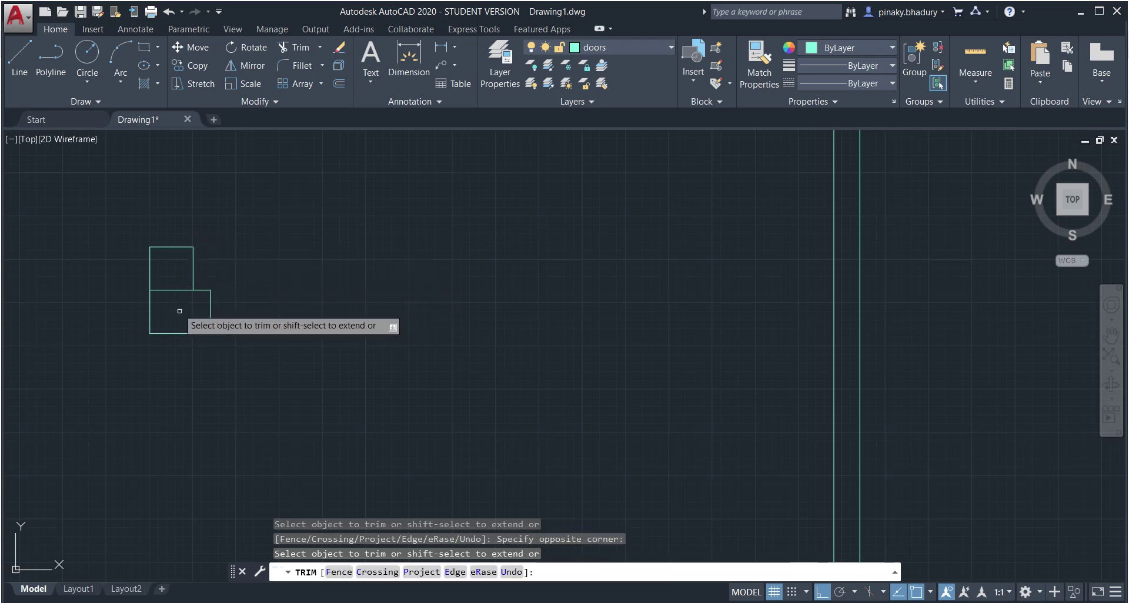
click(175, 274)
click(174, 300)
key(Return)
scroll(235, 292, down, 4)
key(Escape)
Step: Join all the lines of the L-shaped door frame outline into one polyline
mouse_move(235, 284)
mouse_down()
mouse_move(232, 315)
mouse_move(168, 285)
mouse_up()
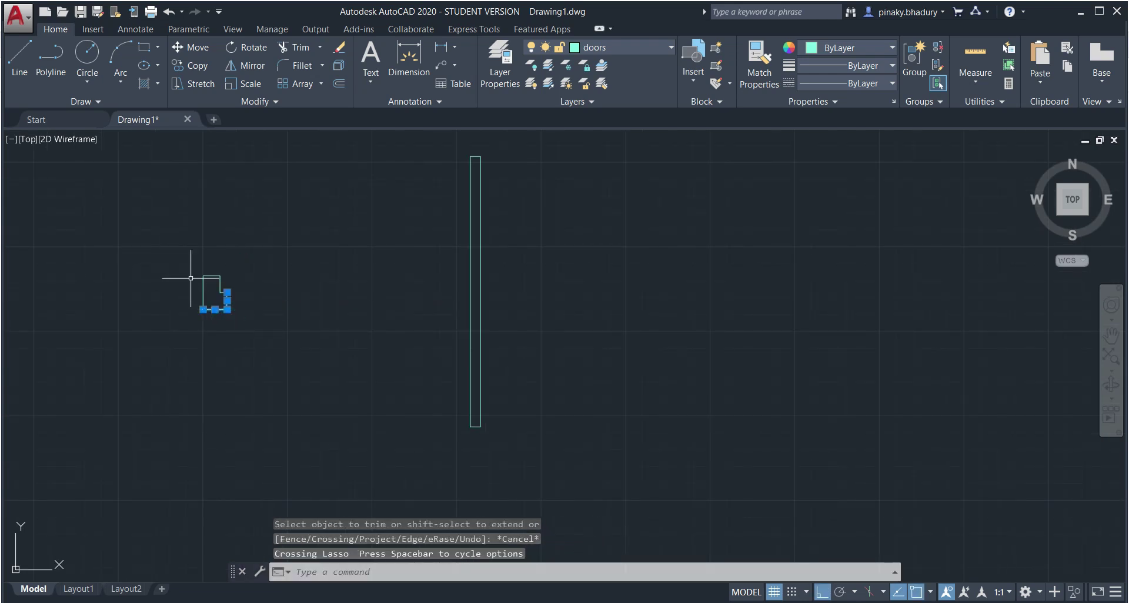
key(Escape)
click(249, 268)
mouse_move(249, 268)
mouse_down()
mouse_move(163, 297)
mouse_move(157, 239)
mouse_up()
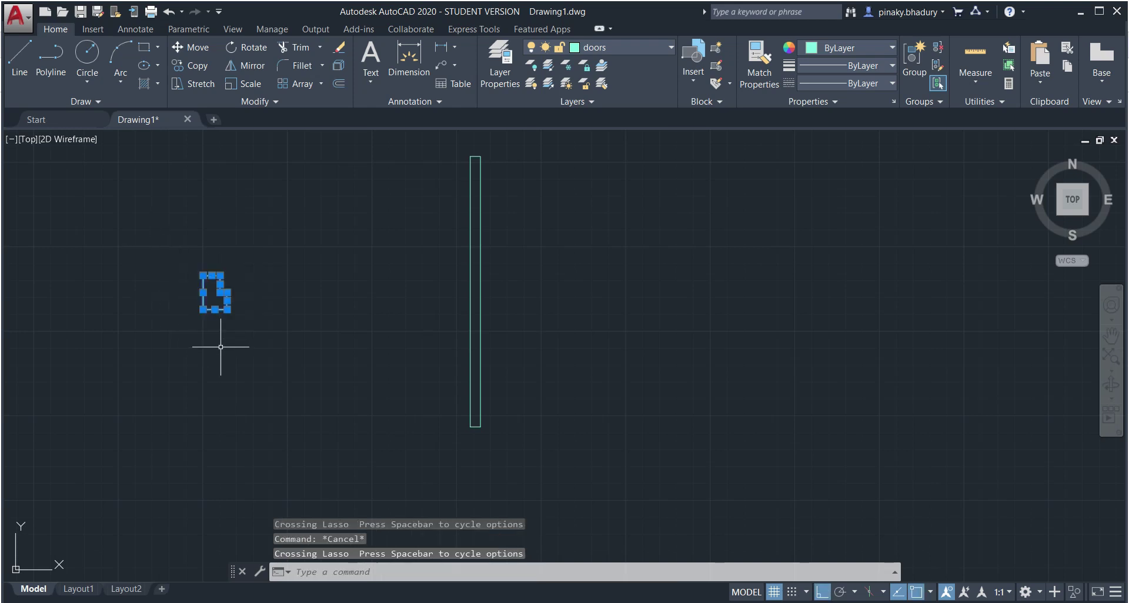
key(Return)
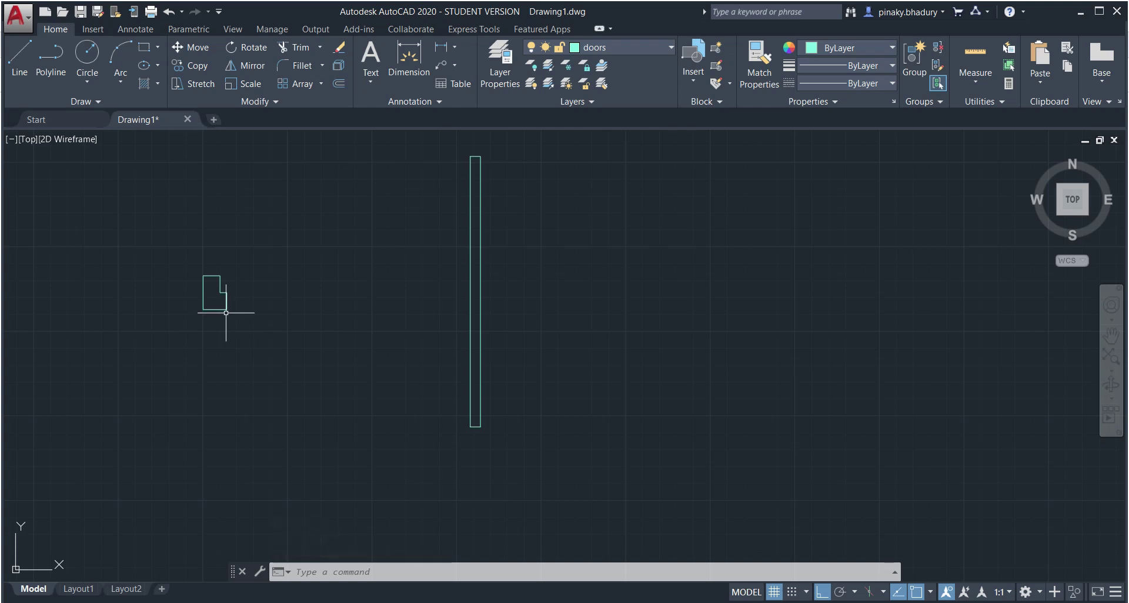
Step: Mirror the L-shaped frame about the vertical line through its lower-right corner, keeping the original
mouse_move(236, 256)
mouse_down()
mouse_move(177, 320)
mouse_move(239, 338)
mouse_up()
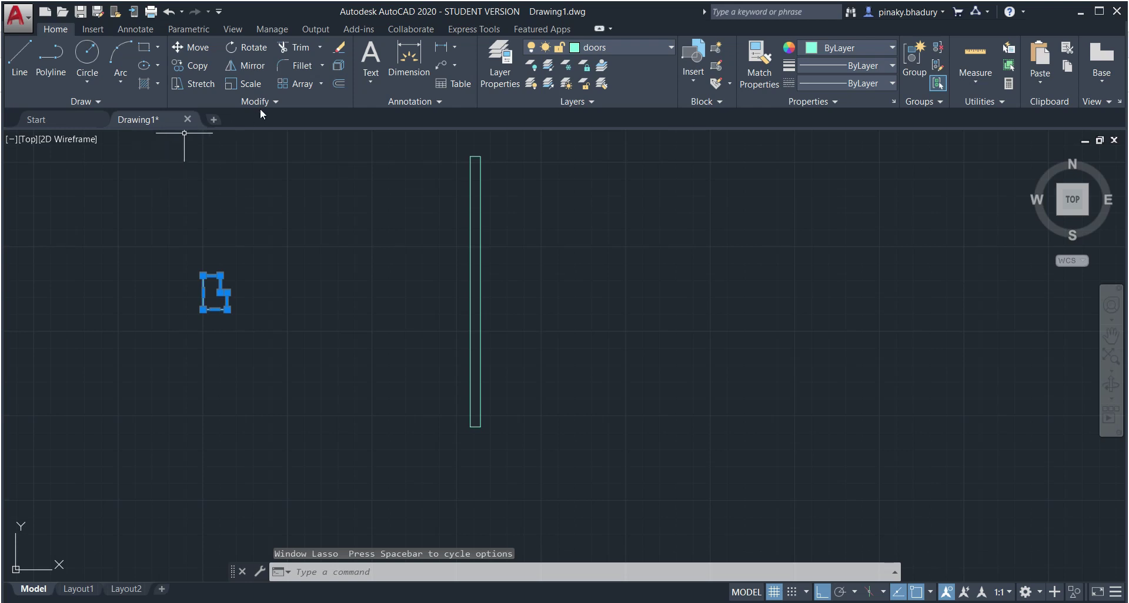
click(246, 66)
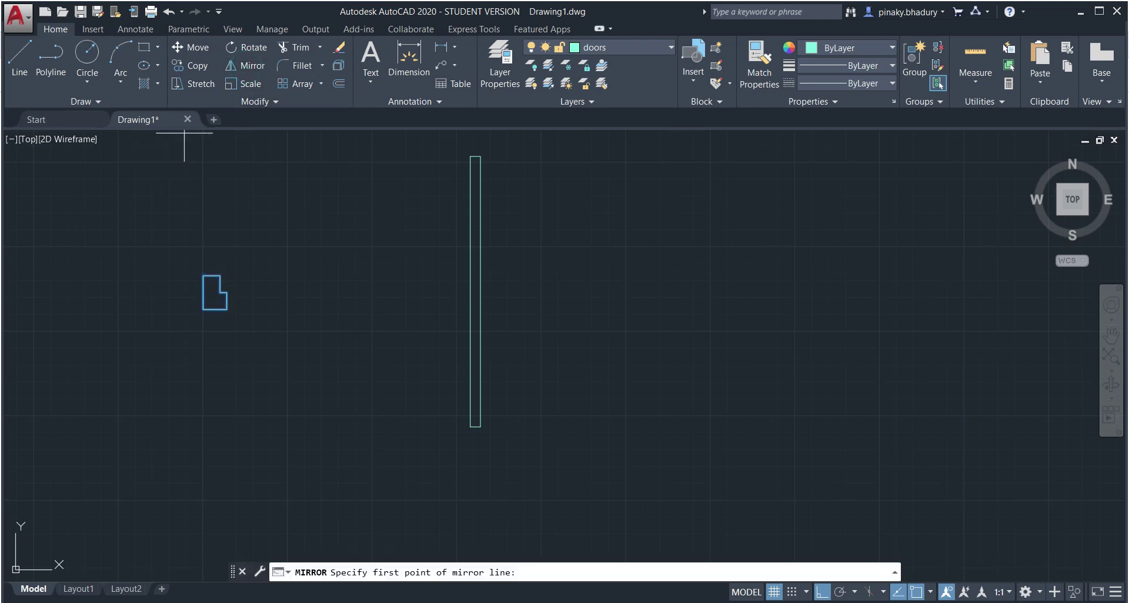
click(227, 309)
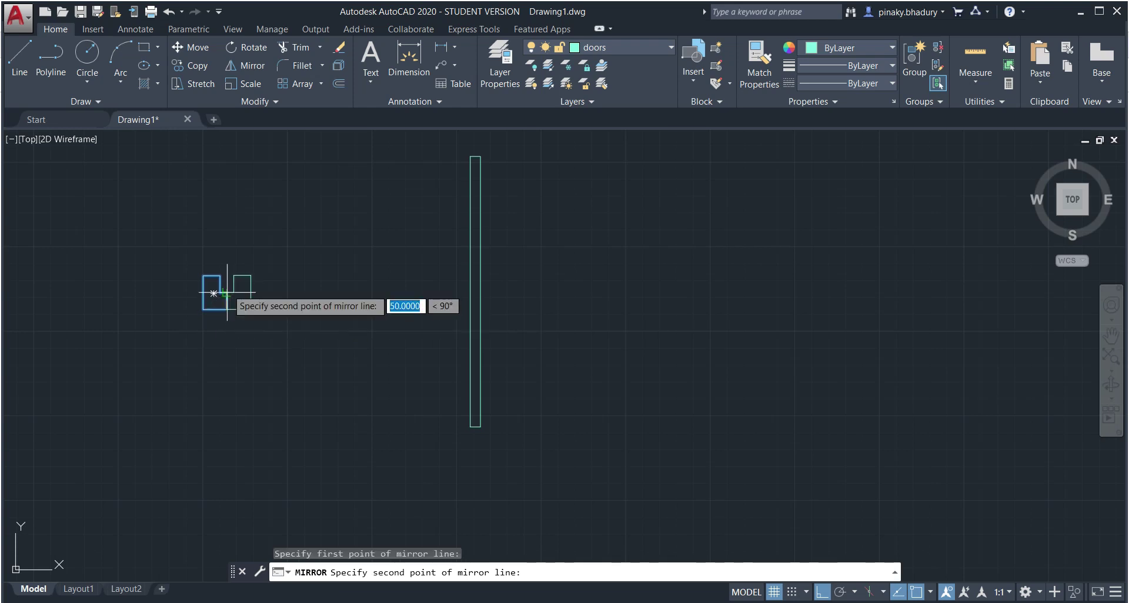
click(227, 289)
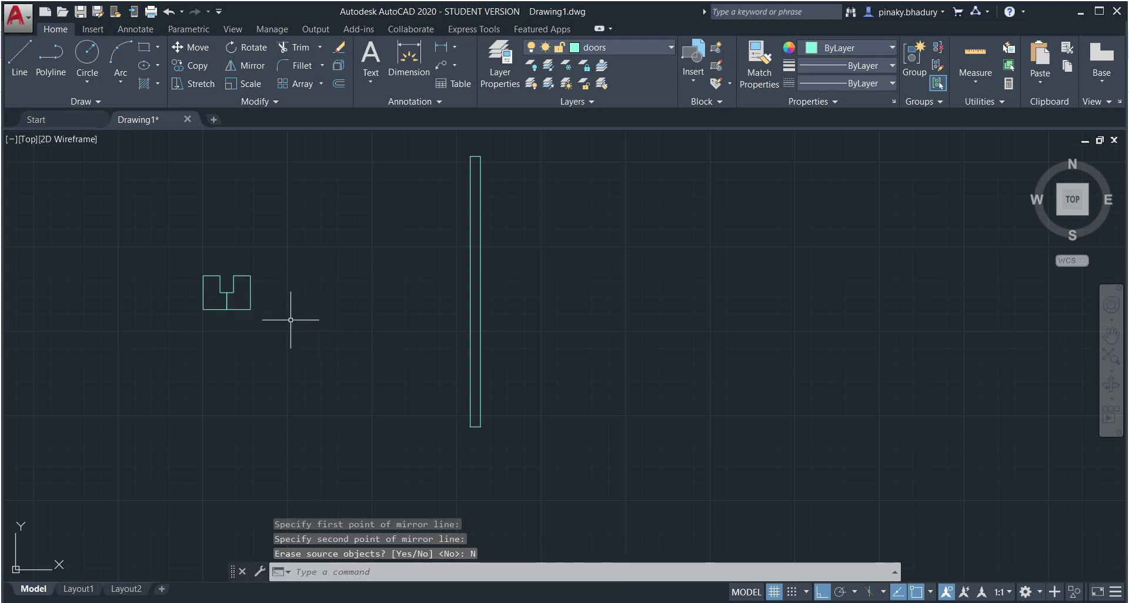
Step: Check the frame position in the Acrobat PDF, and in AutoCAD move the left L-shaped frame's upper notch corner onto the door leaf's lower-left corner
key(alt+Tab)
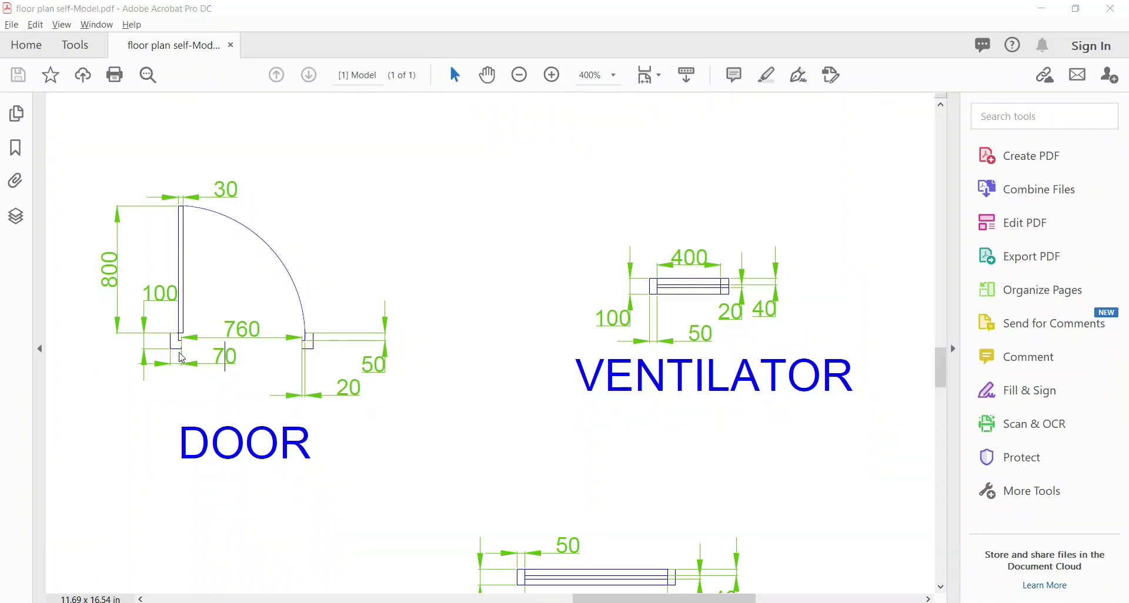
key(alt+Tab)
click(222, 276)
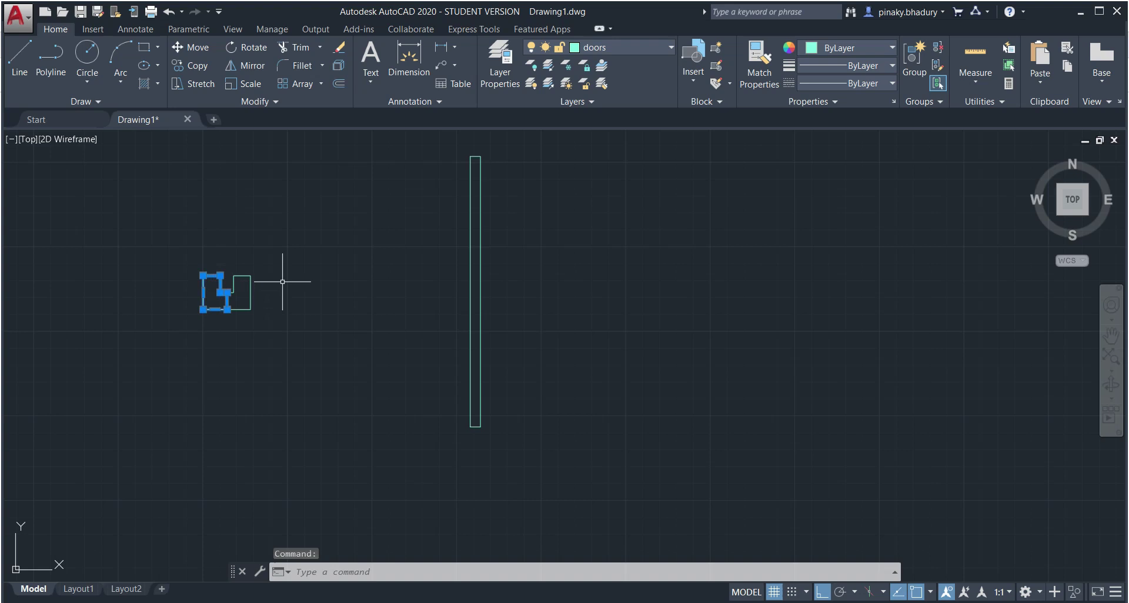
text(m)
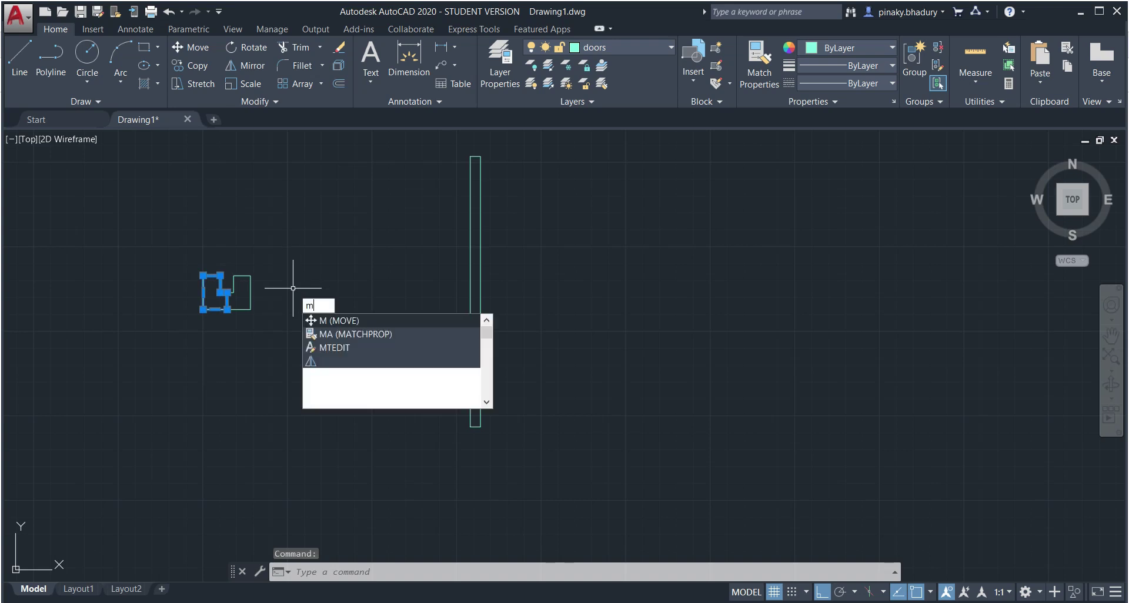
key(Return)
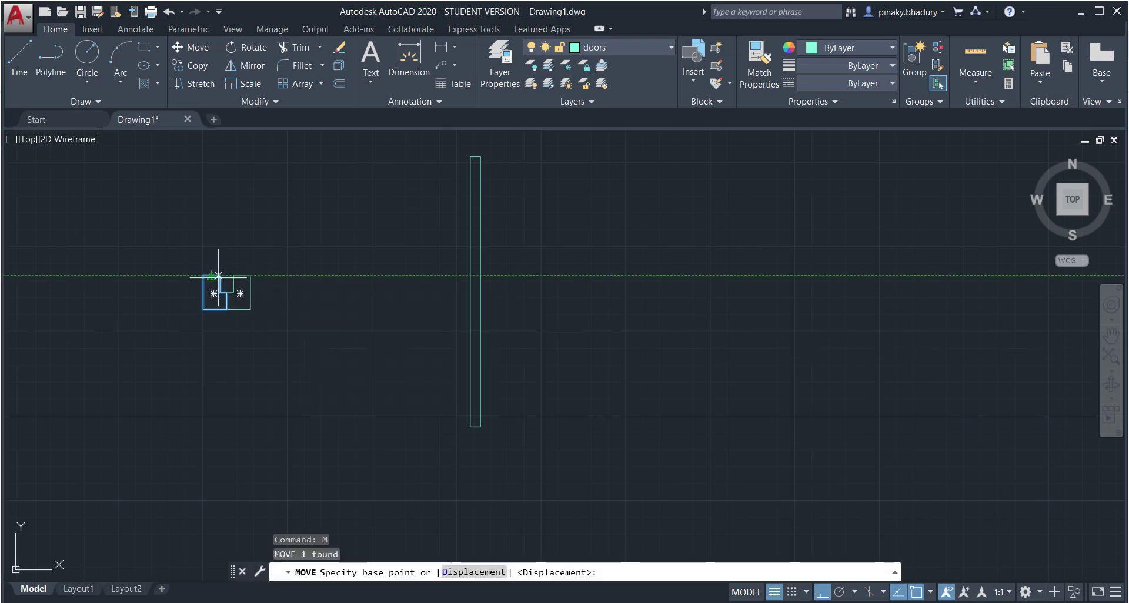
scroll(218, 270, up, 5)
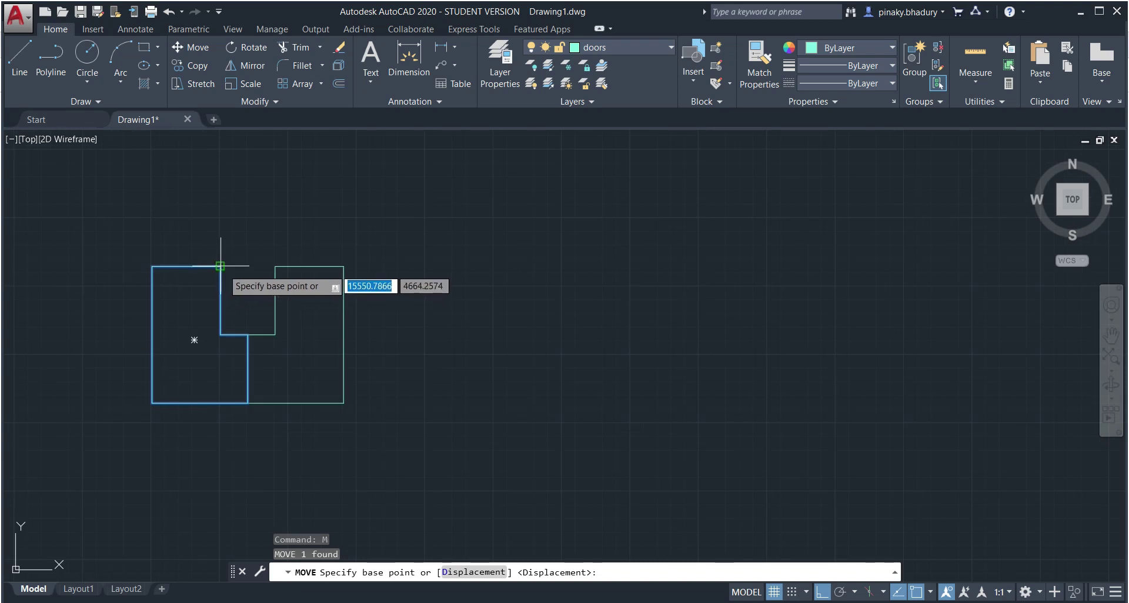
click(220, 265)
scroll(330, 320, down, 5)
scroll(453, 429, up, 6)
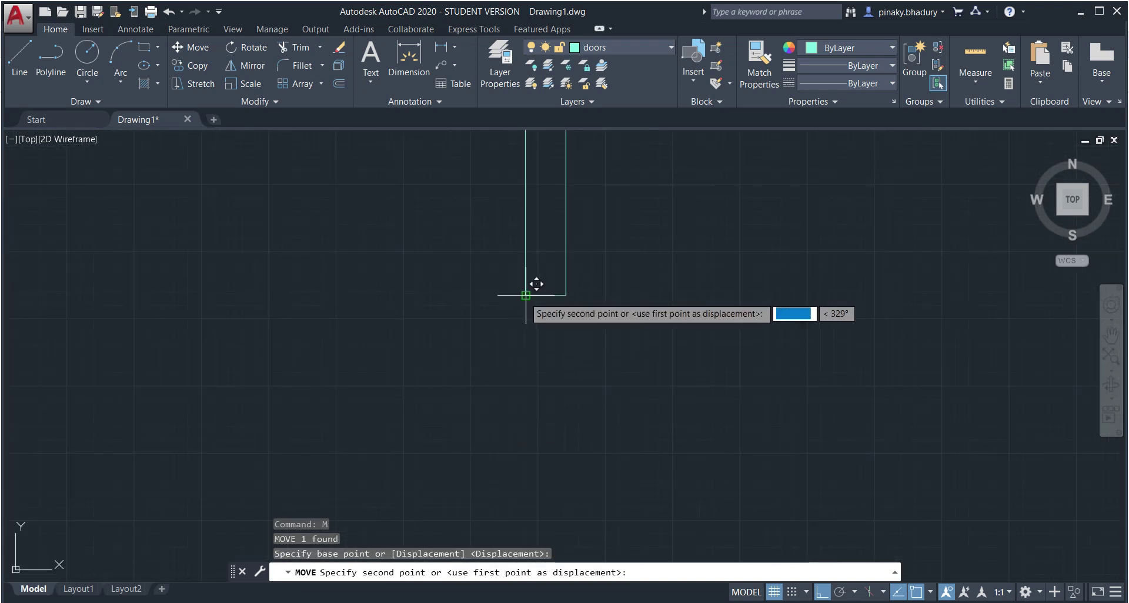
click(530, 291)
scroll(550, 340, down, 6)
scroll(651, 319, down, 2)
scroll(723, 320, up, 2)
scroll(693, 225, up, 2)
scroll(598, 292, down, 2)
Step: Look up the door opening in the Acrobat PDF, and in AutoCAD draw a 760 horizontal line rightward from the left frame's outer notch corner
key(alt+Tab)
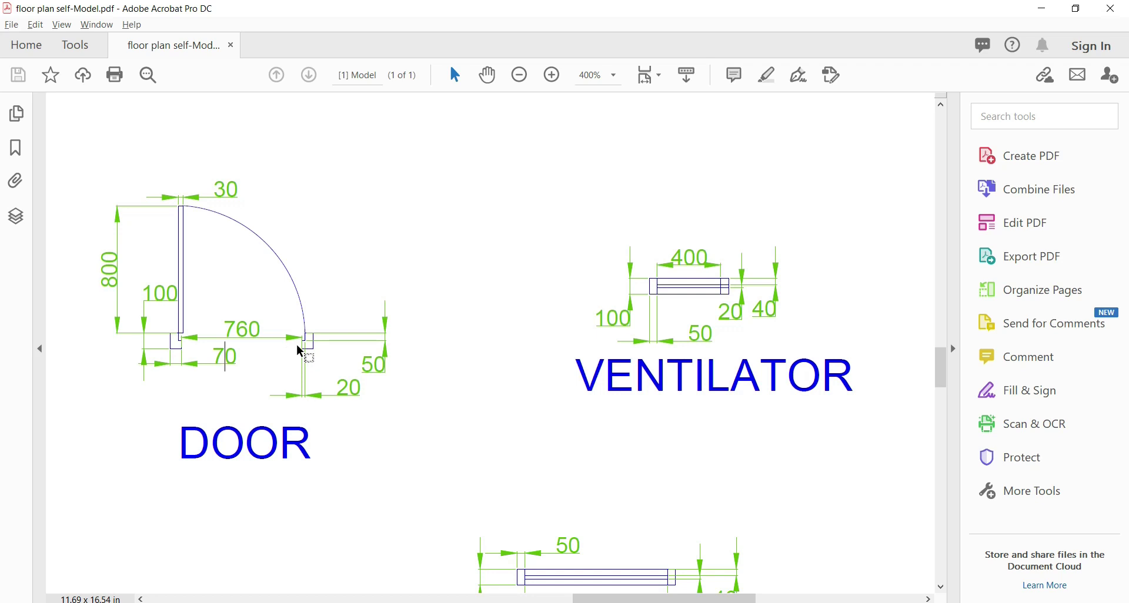
key(alt+Tab)
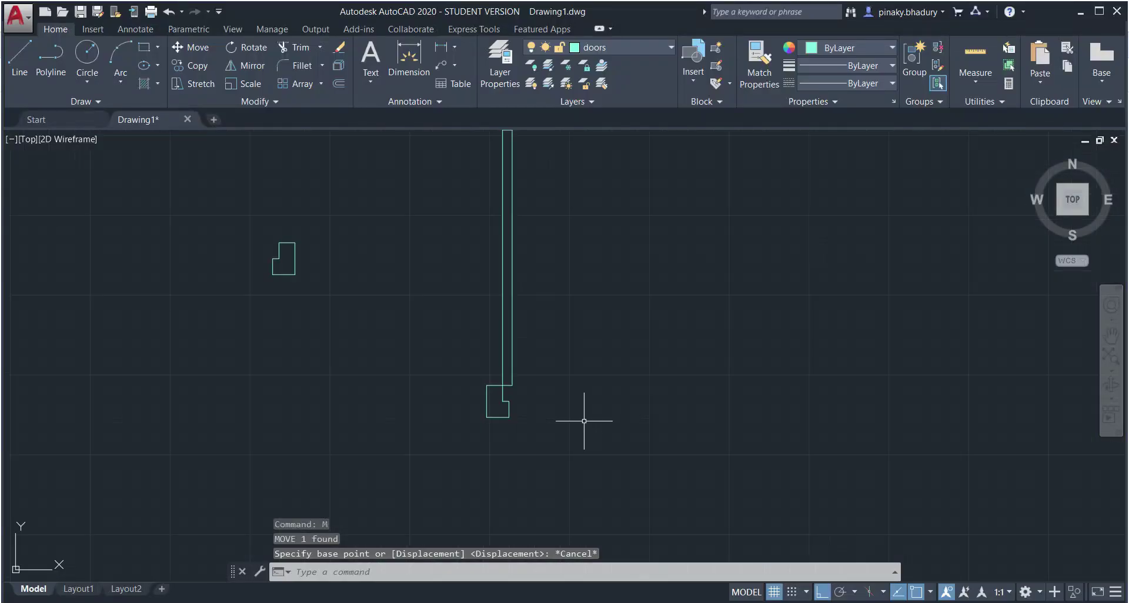
scroll(703, 372, up, 2)
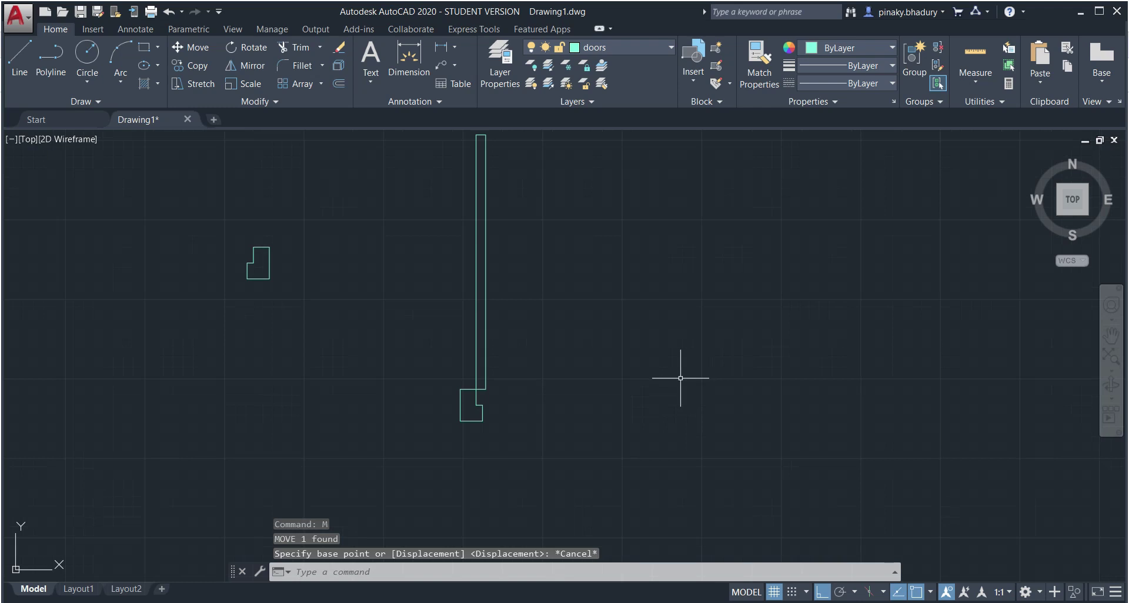
key(l)
key(Return)
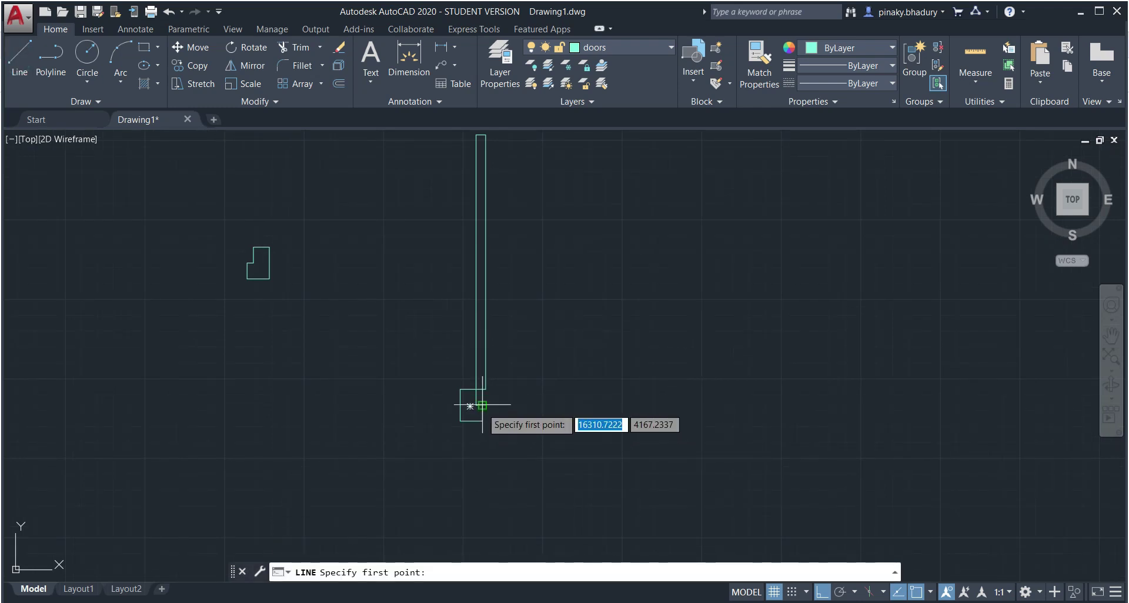
scroll(479, 413, up, 5)
scroll(479, 413, up, 2)
click(463, 376)
scroll(650, 376, down, 6)
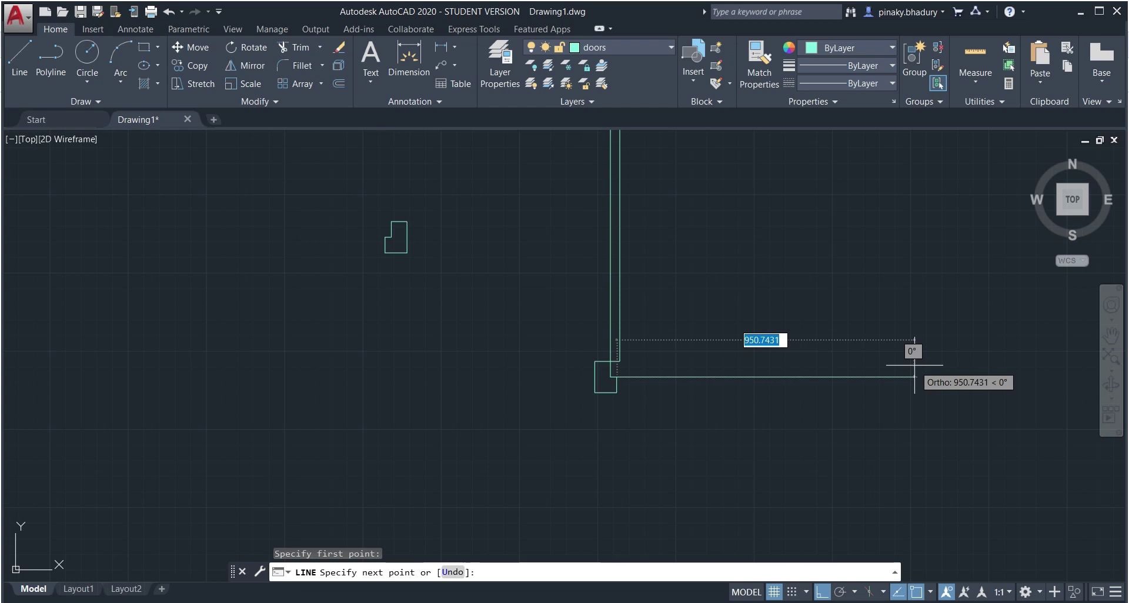
text(760)
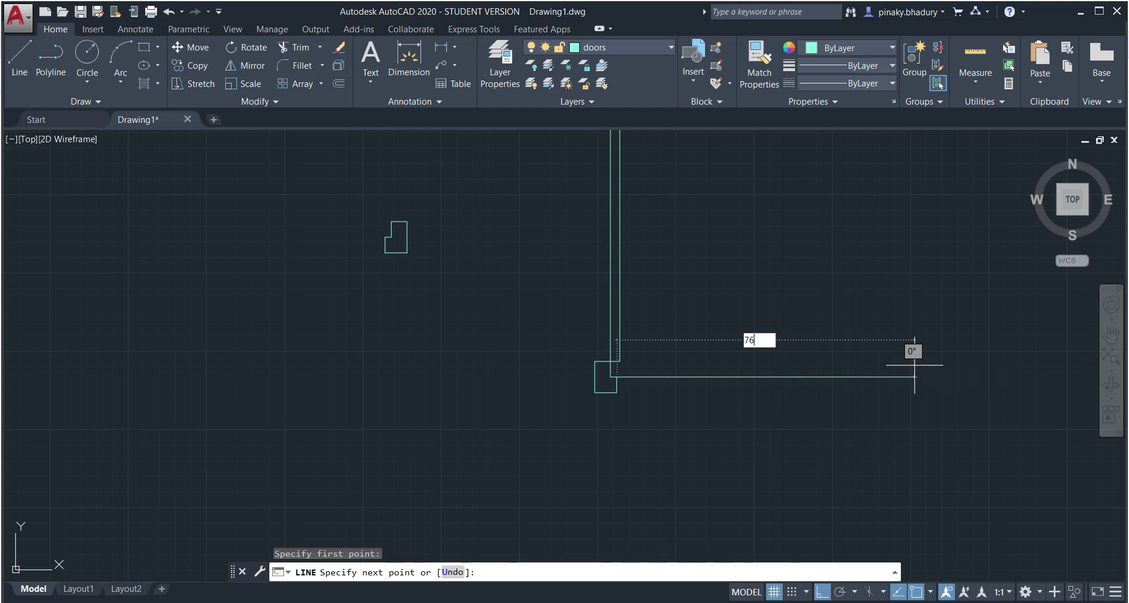
key(Return)
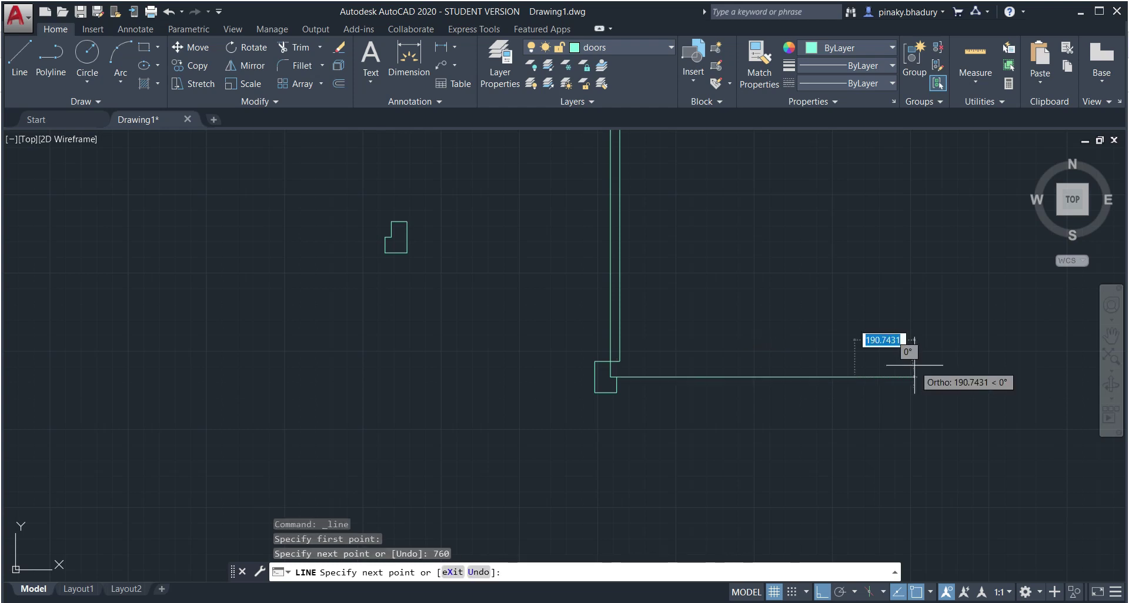
right_click(892, 472)
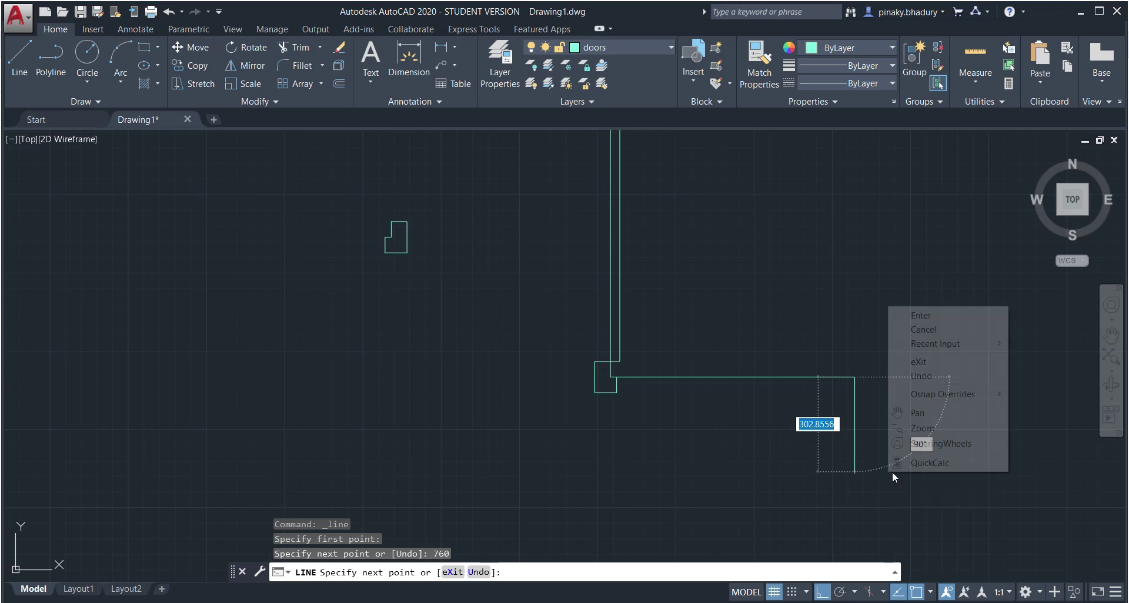
click(932, 313)
scroll(840, 412, down, 2)
scroll(917, 404, up, 5)
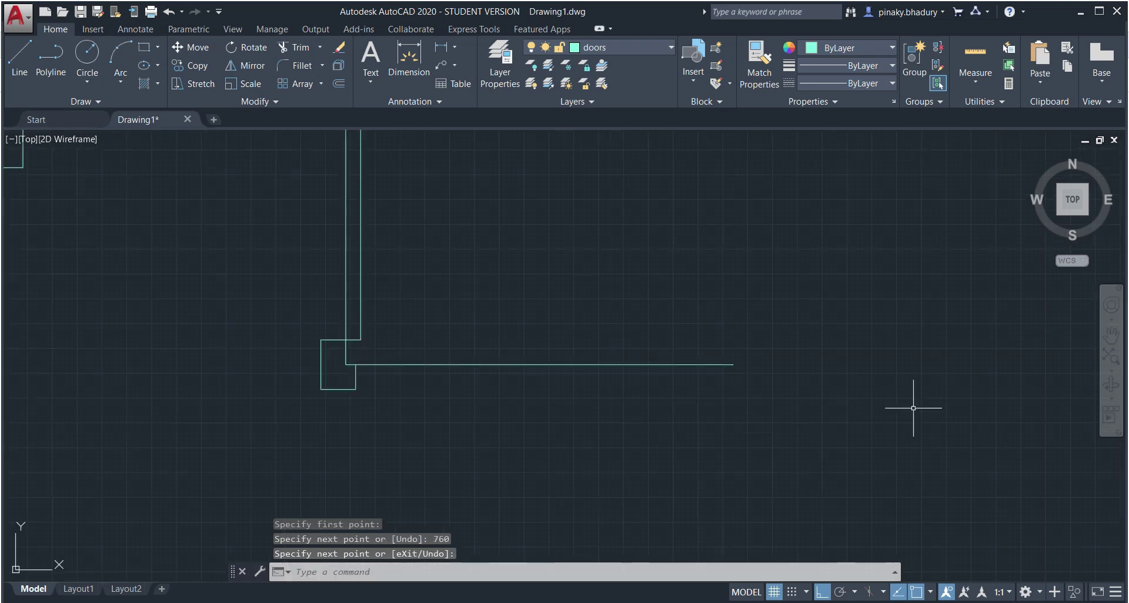
Step: Check the PDF, and in AutoCAD move the mirrored frame by its outer notch corner to the right end of the 760 line
key(alt+Tab)
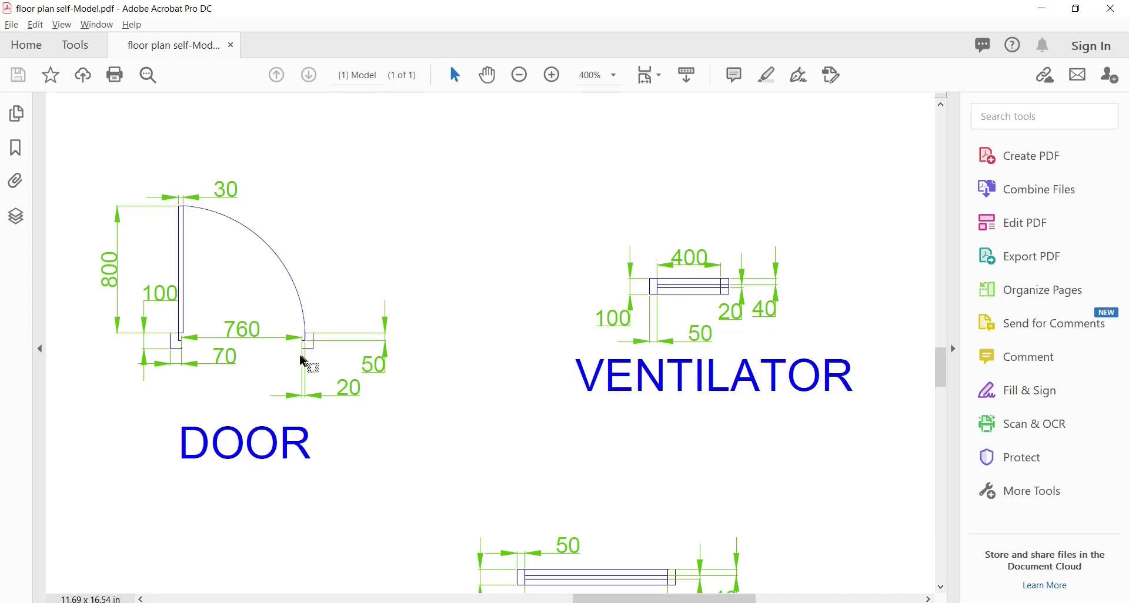
key(alt+Tab)
scroll(252, 333, down, 4)
scroll(198, 292, up, 2)
mouse_move(189, 223)
mouse_down()
mouse_move(171, 307)
mouse_move(100, 239)
mouse_move(148, 281)
mouse_up()
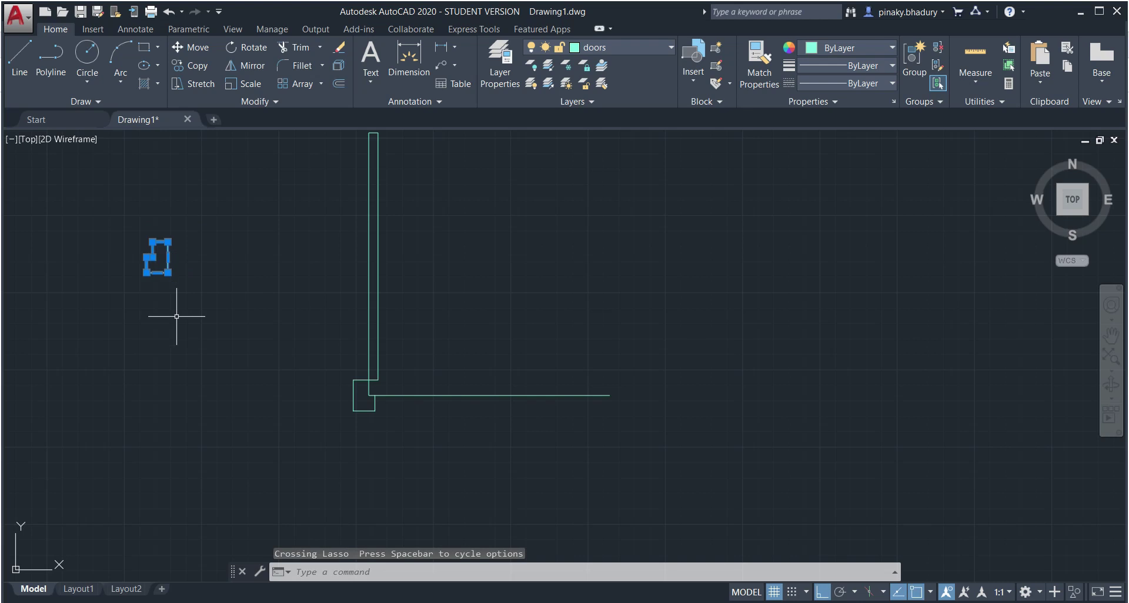
key(Return)
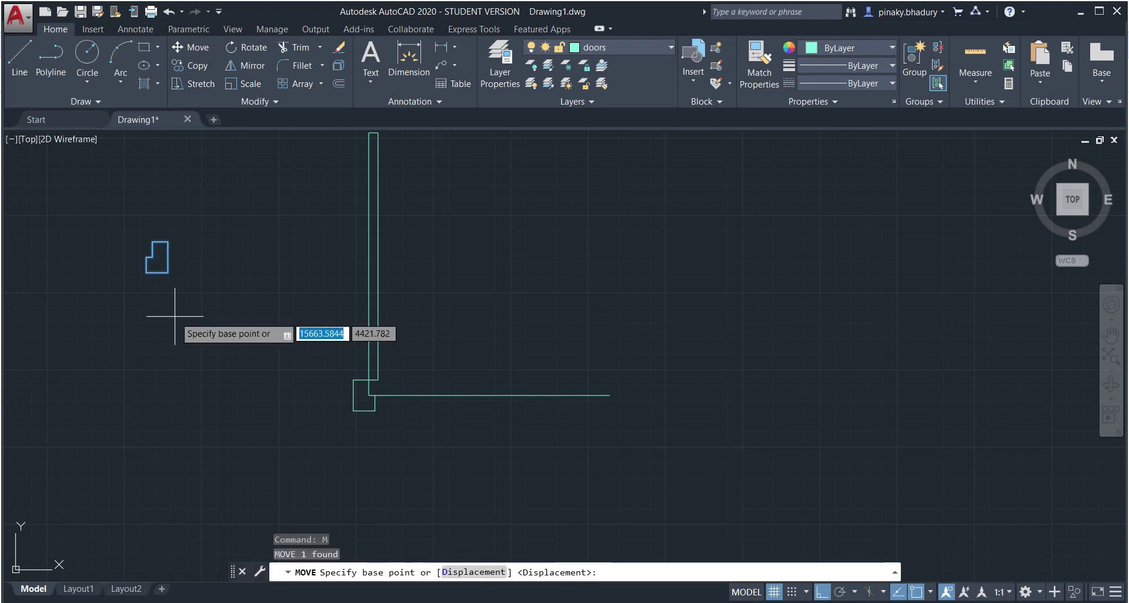
scroll(154, 262, up, 2)
scroll(150, 258, up, 4)
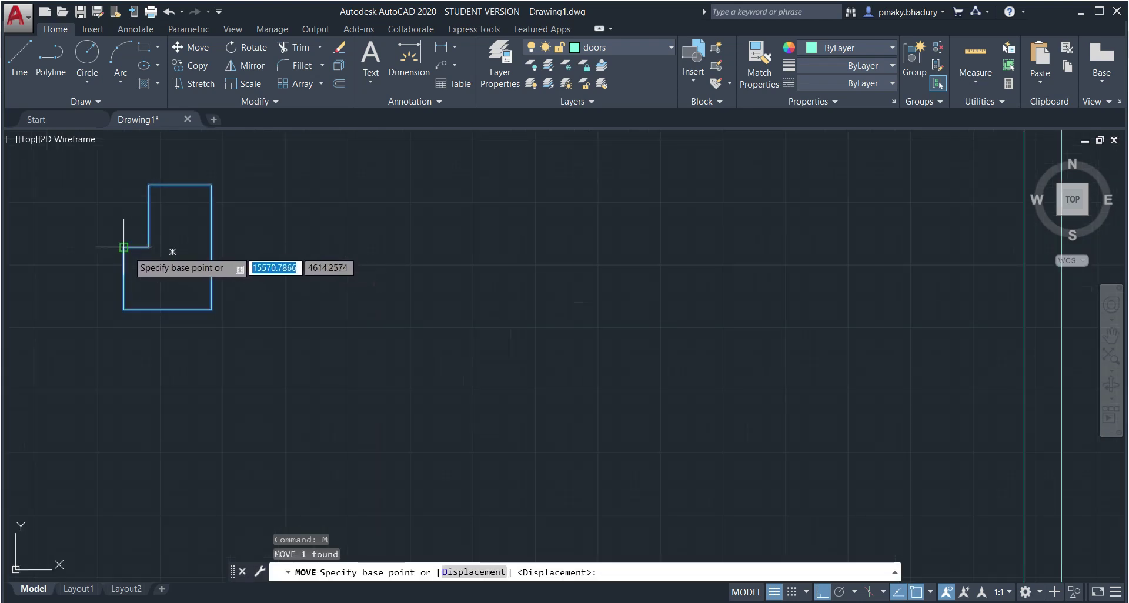
click(124, 247)
scroll(188, 299, up, 3)
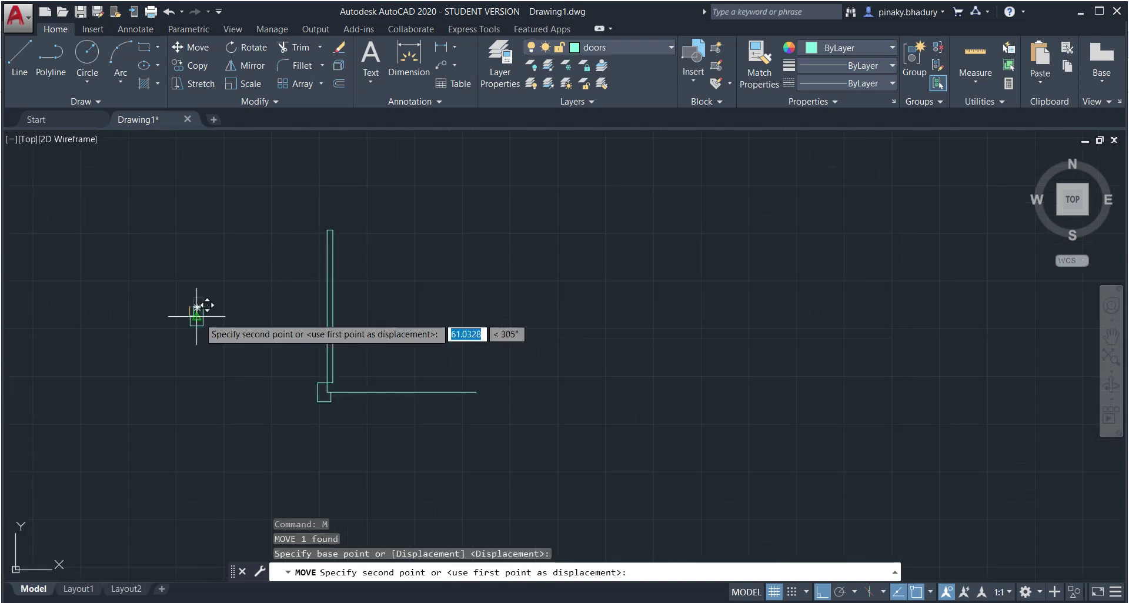
scroll(335, 353, up, 4)
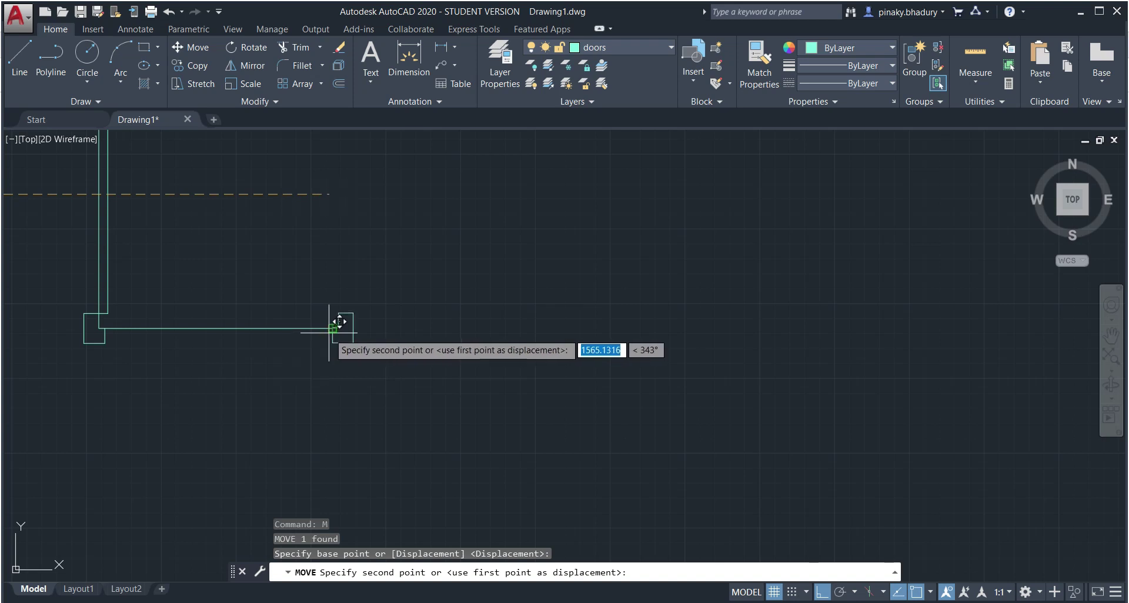
click(332, 328)
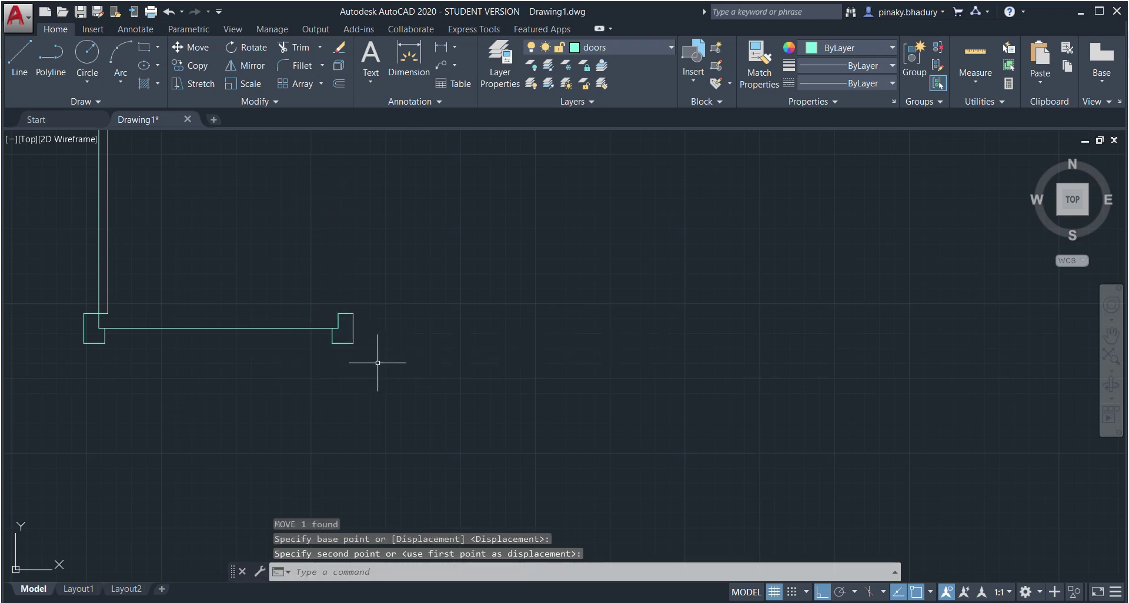
scroll(380, 368, down, 1)
key(Escape)
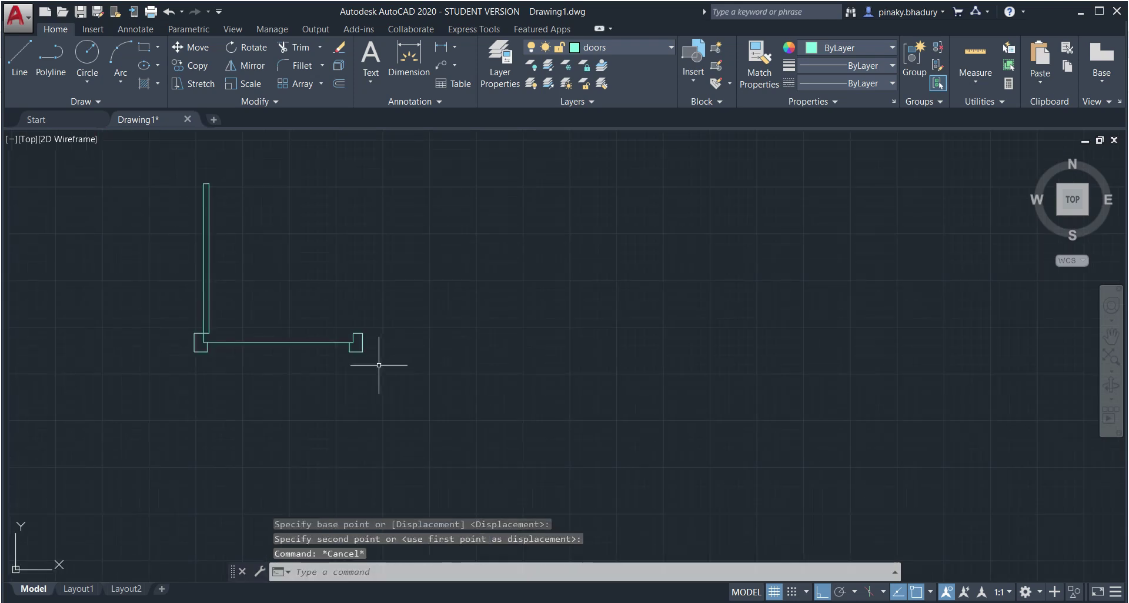
Step: Delete the horizontal helper line between the two door frames
click(299, 342)
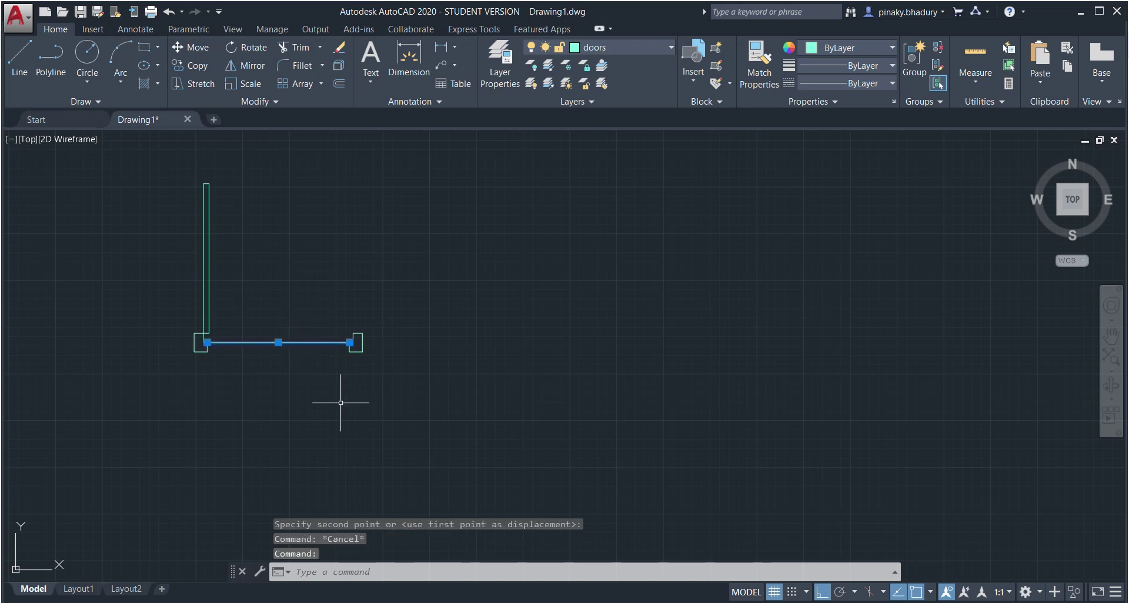
key(Delete)
scroll(341, 403, down, 2)
scroll(338, 404, up, 2)
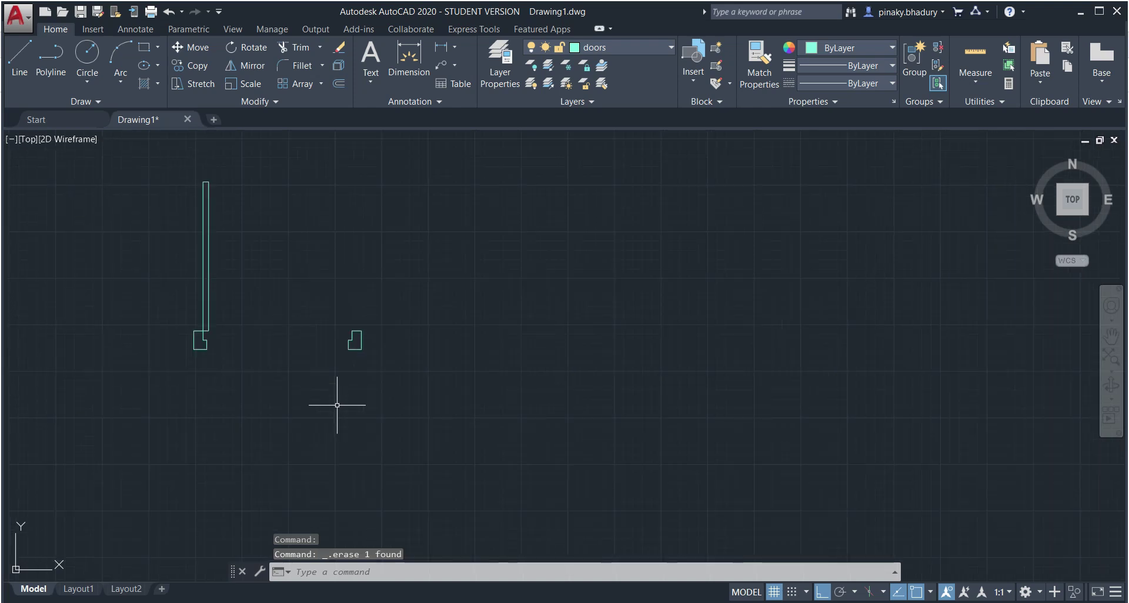
Step: Check the swing in the PDF, and in AutoCAD draw a 3-point arc from the leaf's top-right corner through the right frame's top-left corner to its inner notch corner
key(alt+Tab)
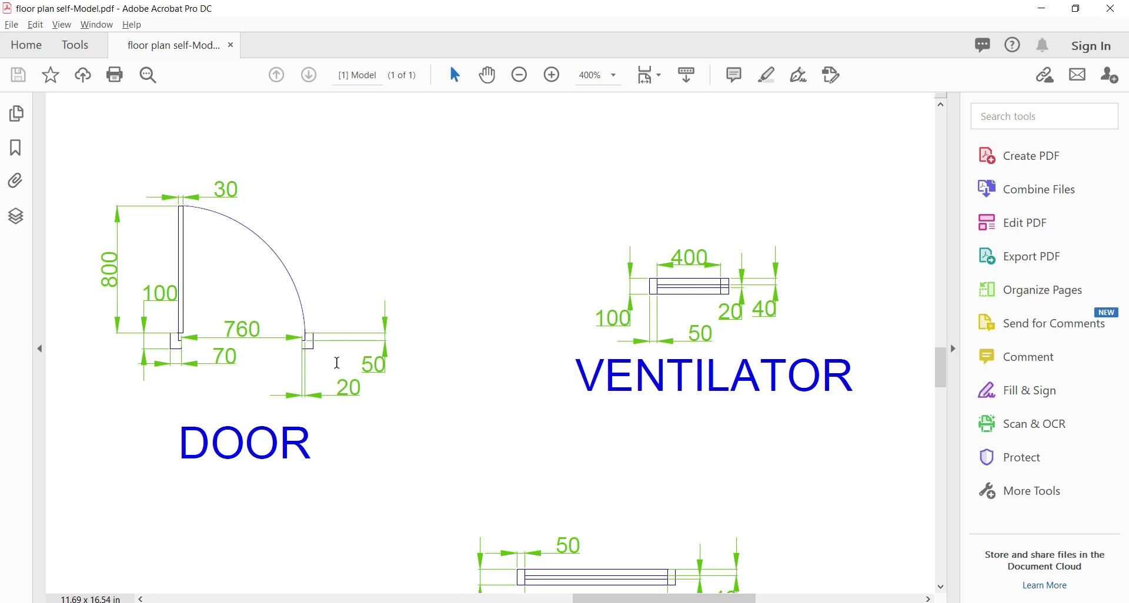
key(alt+Tab)
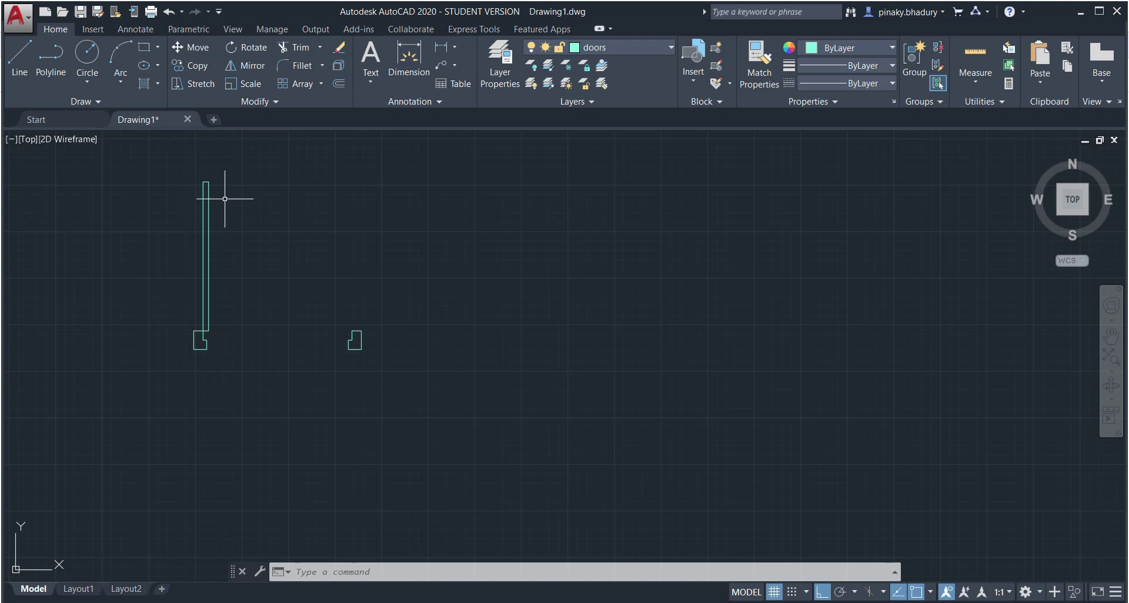
click(121, 82)
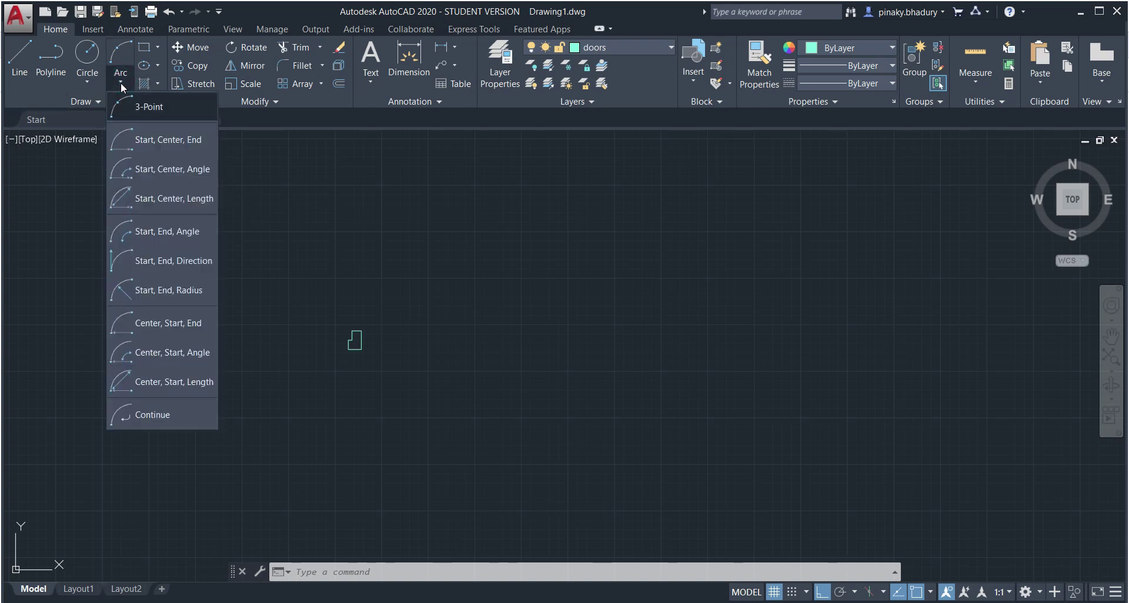
click(149, 109)
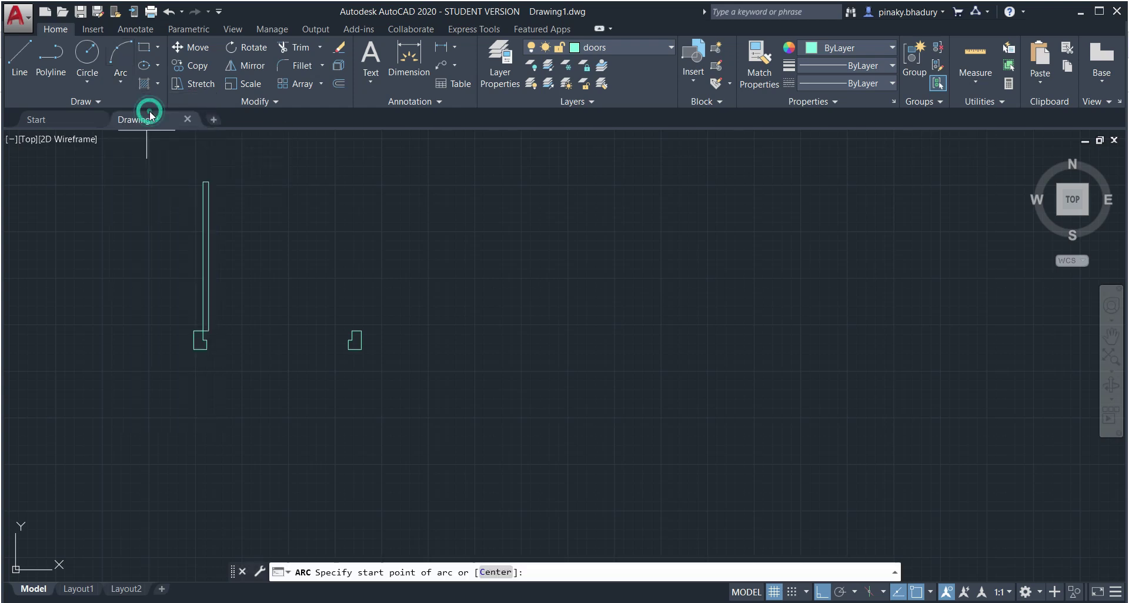
click(209, 182)
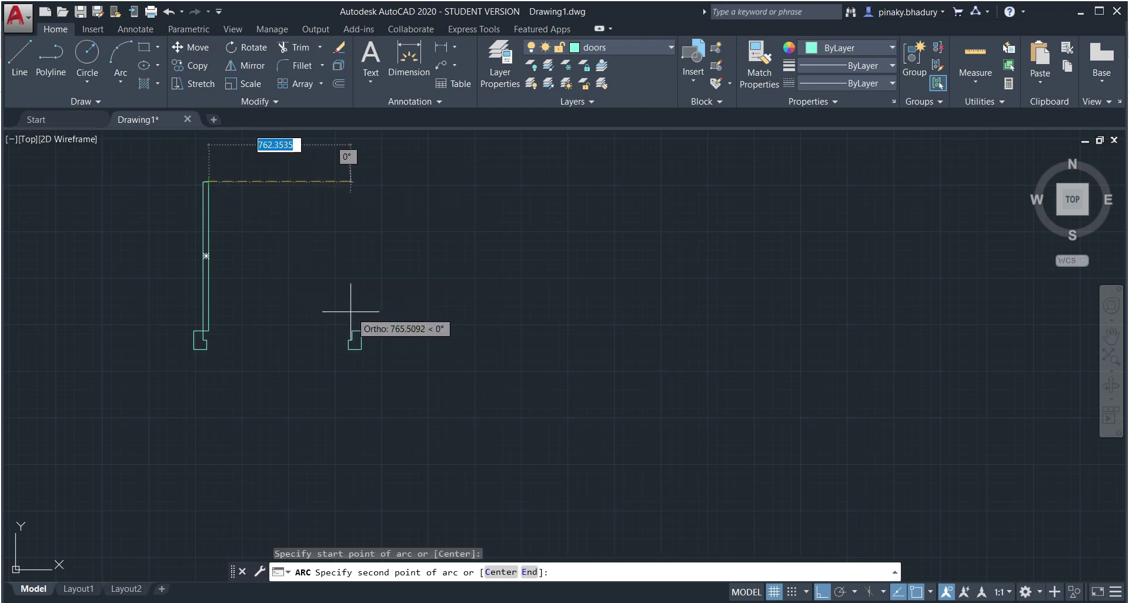
scroll(351, 316, up, 3)
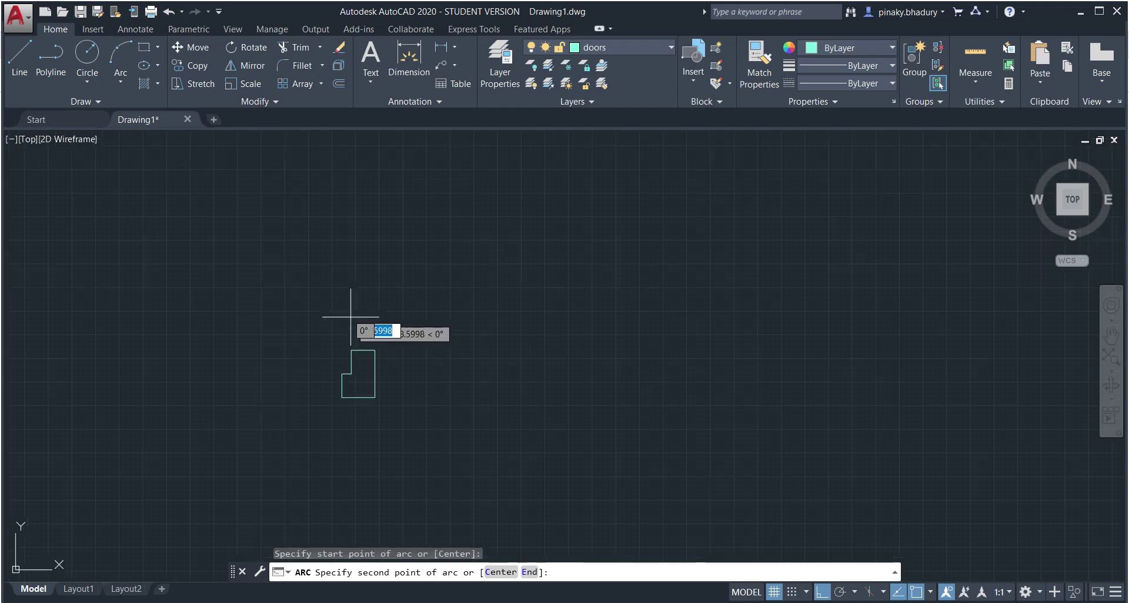
click(351, 351)
scroll(353, 371, up, 8)
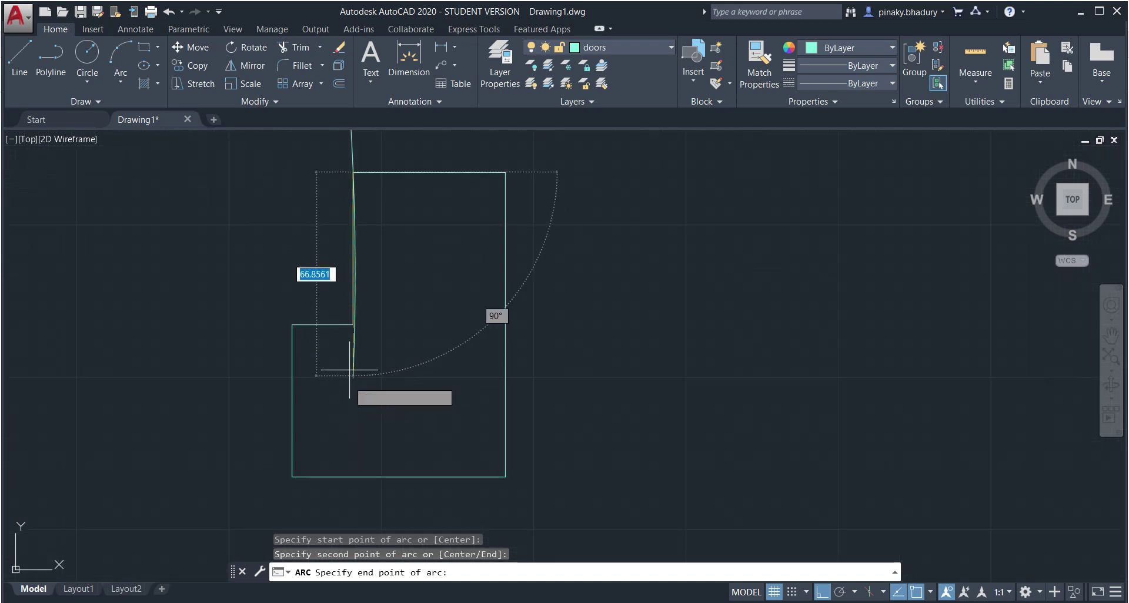
click(352, 326)
scroll(370, 352, down, 5)
scroll(310, 351, up, 2)
scroll(309, 351, down, 2)
scroll(309, 351, up, 2)
scroll(309, 351, down, 2)
scroll(309, 351, up, 2)
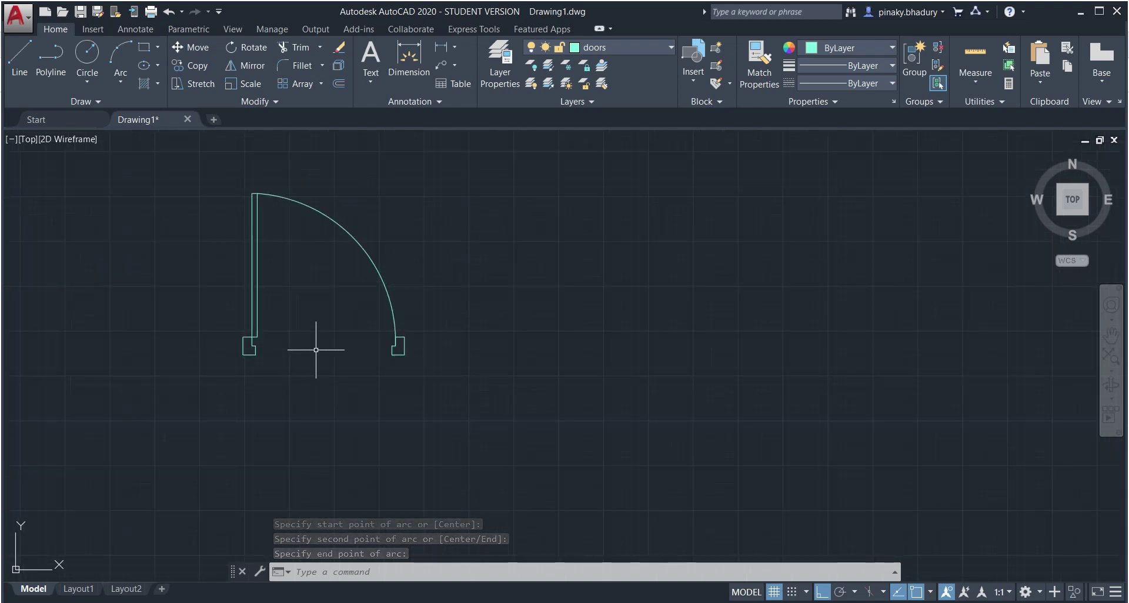
key(Escape)
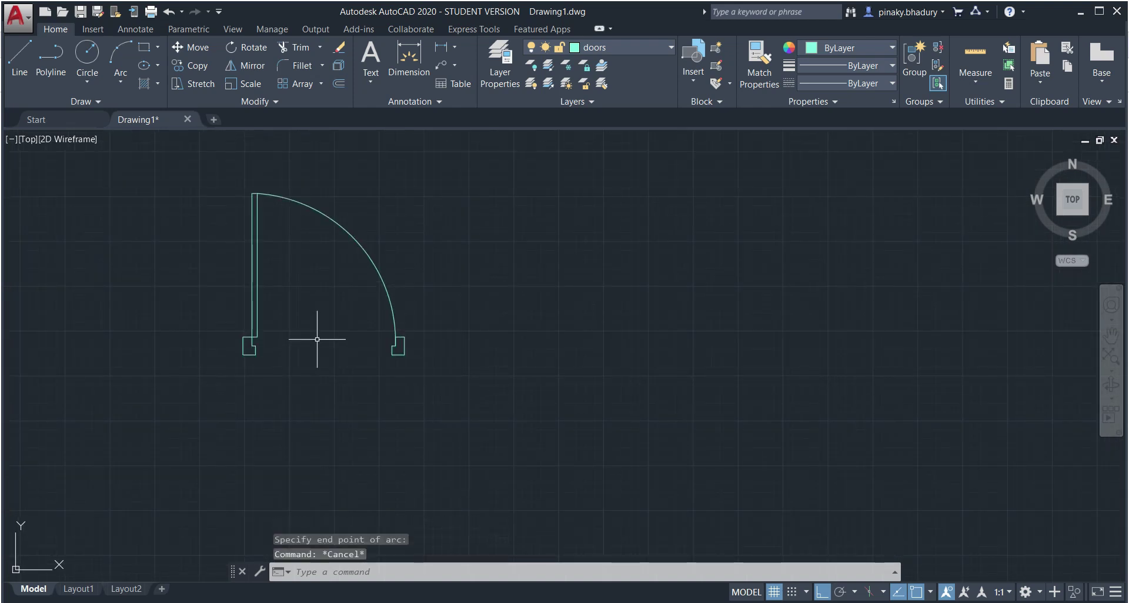
Step: Start defining a block named Door from the door leaf, frames and arc, with the right frame's bottom-right corner as base point
scroll(317, 339, down, 2)
mouse_move(403, 188)
mouse_down()
mouse_move(420, 230)
mouse_move(325, 437)
mouse_move(197, 345)
mouse_move(201, 214)
mouse_up()
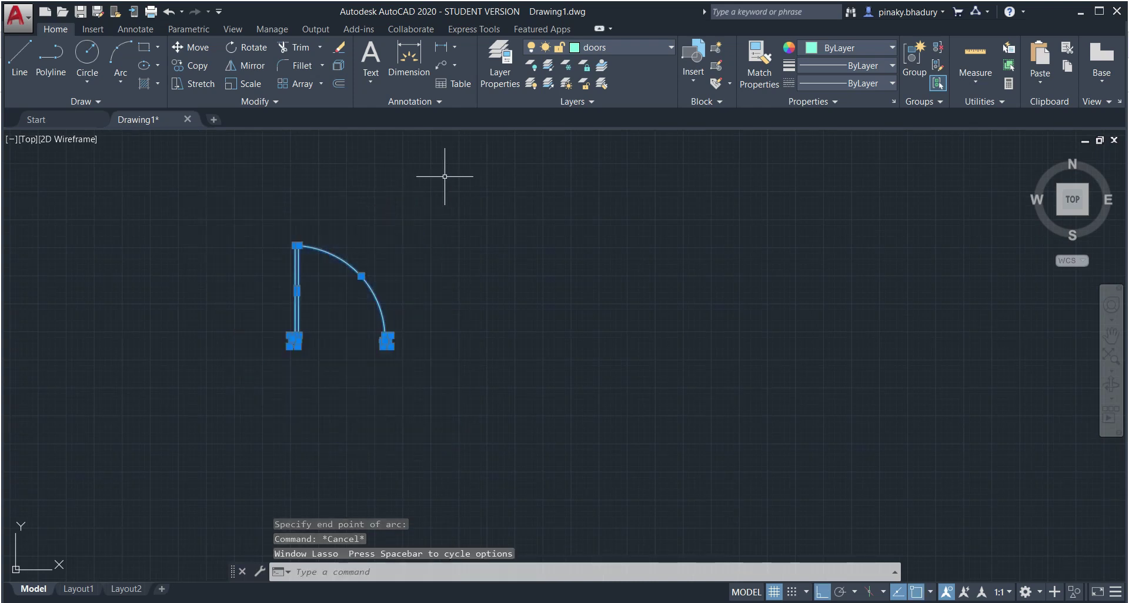
click(717, 51)
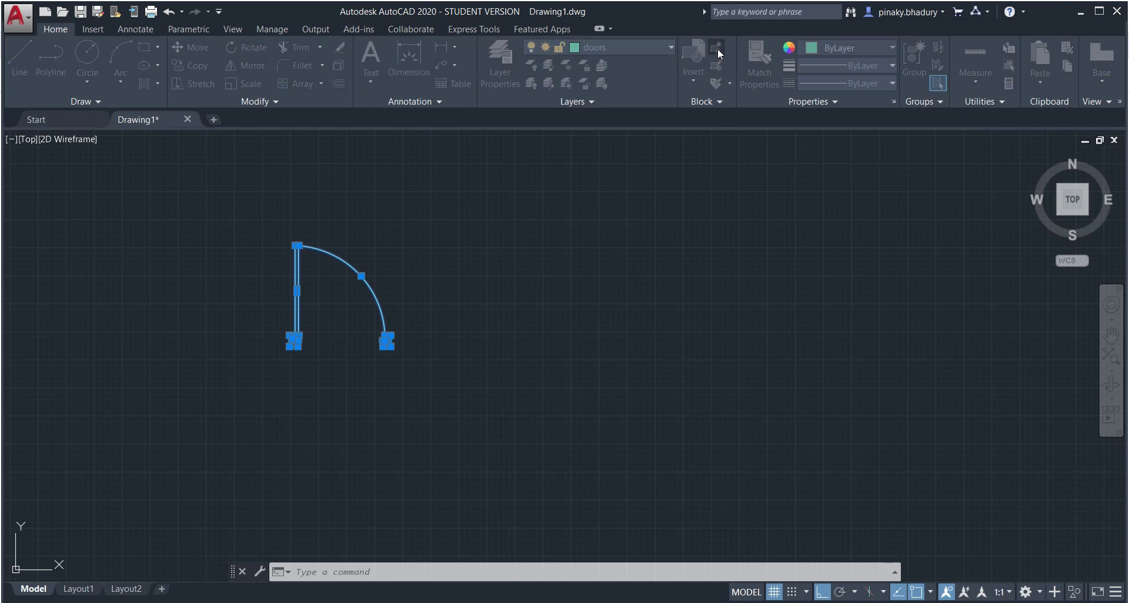
drag(492, 171, 636, 168)
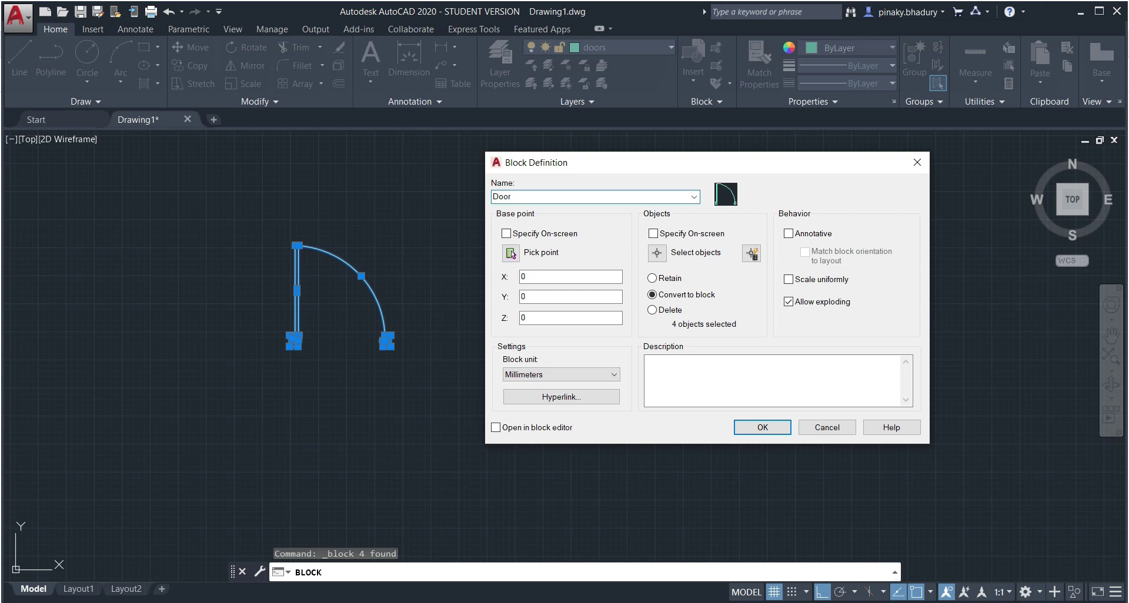
click(511, 254)
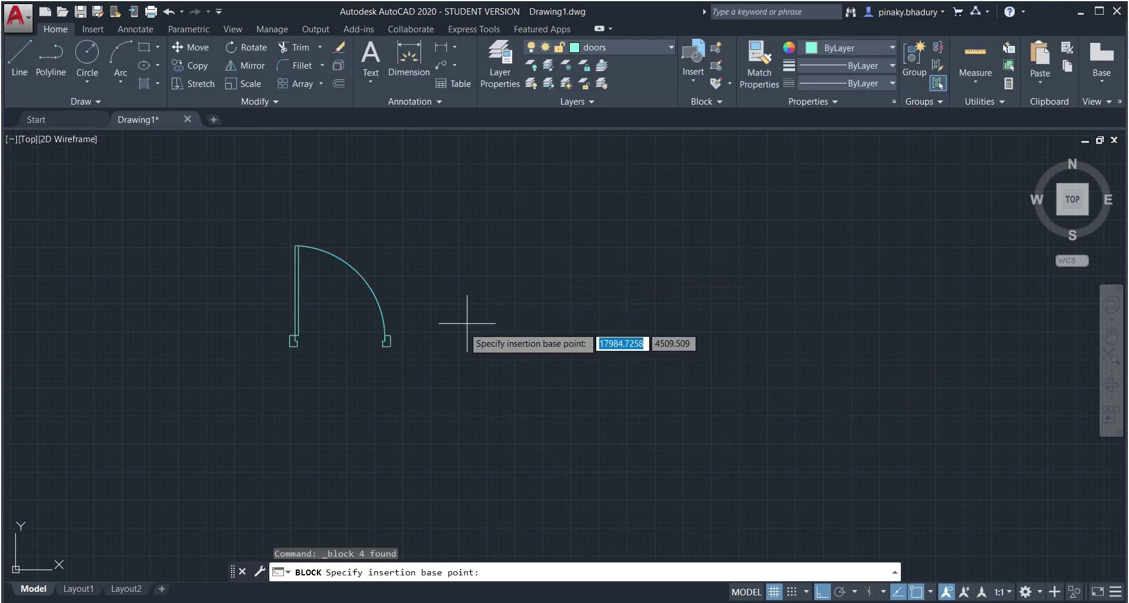
scroll(399, 353, up, 2)
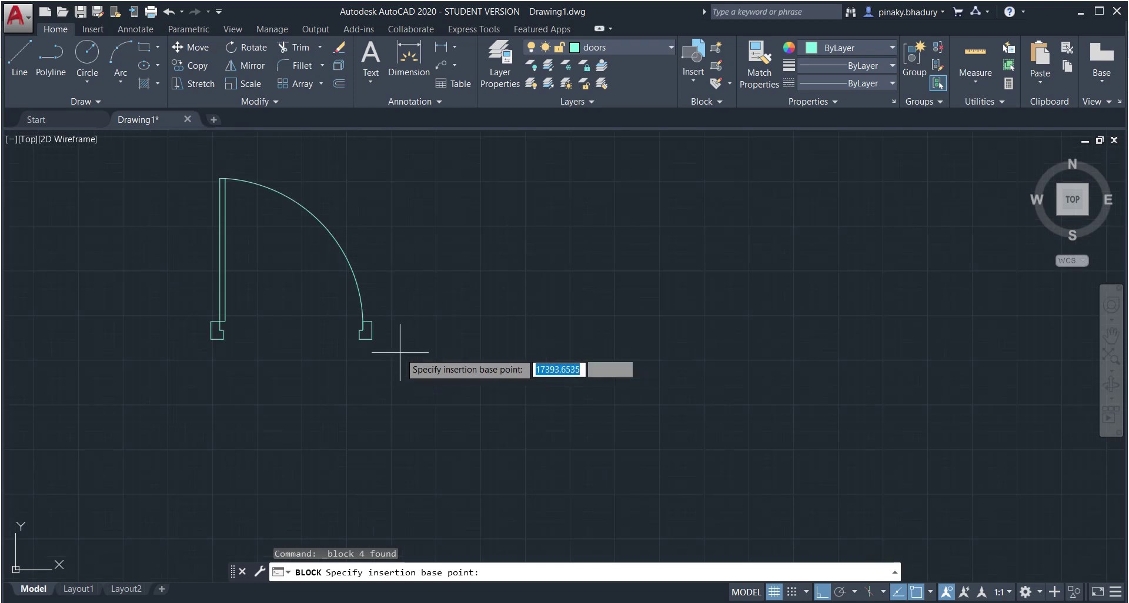
click(367, 331)
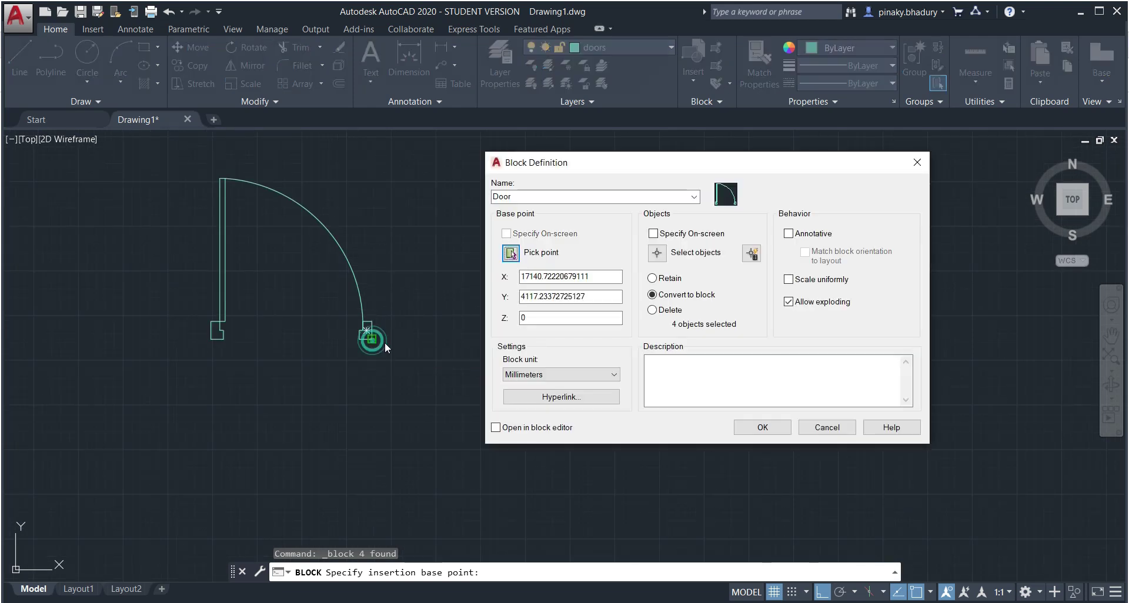
Step: Reselect the complete door as the block's objects and create the Door block with Convert to block and millimetres
click(656, 253)
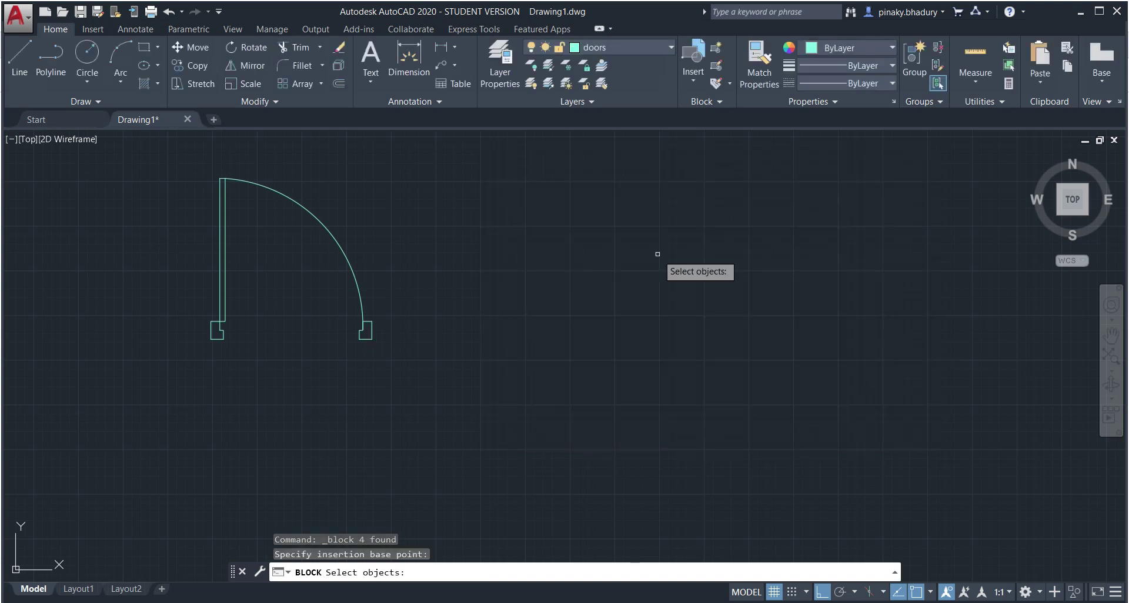
scroll(370, 219, down, 2)
mouse_move(386, 177)
mouse_down()
mouse_move(403, 303)
mouse_move(259, 272)
mouse_move(238, 185)
mouse_up()
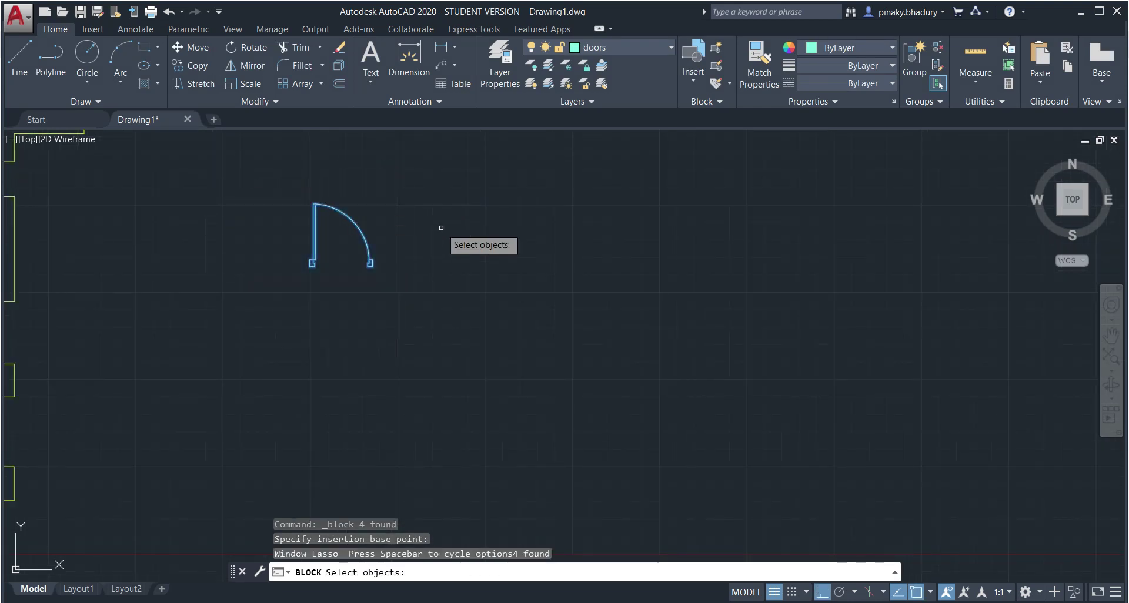
key(Return)
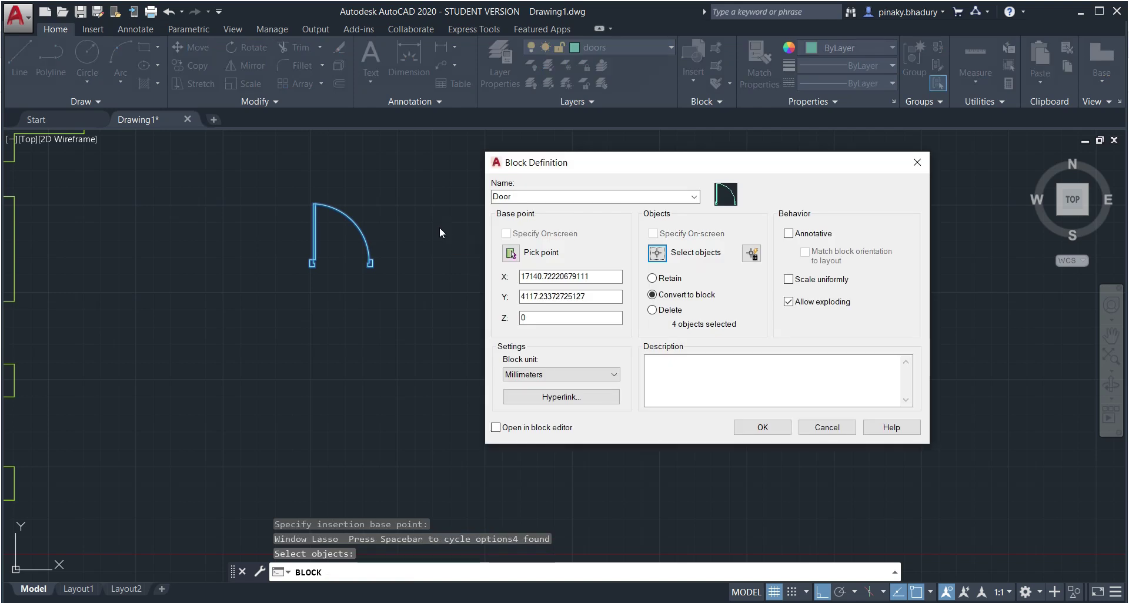
drag(635, 165, 395, 161)
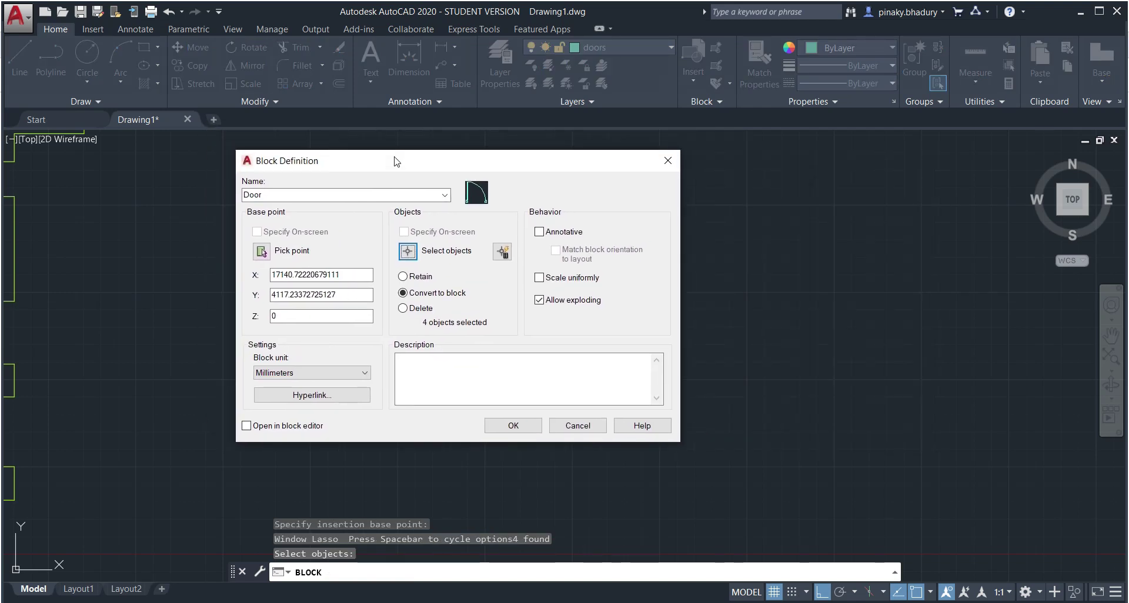
click(509, 425)
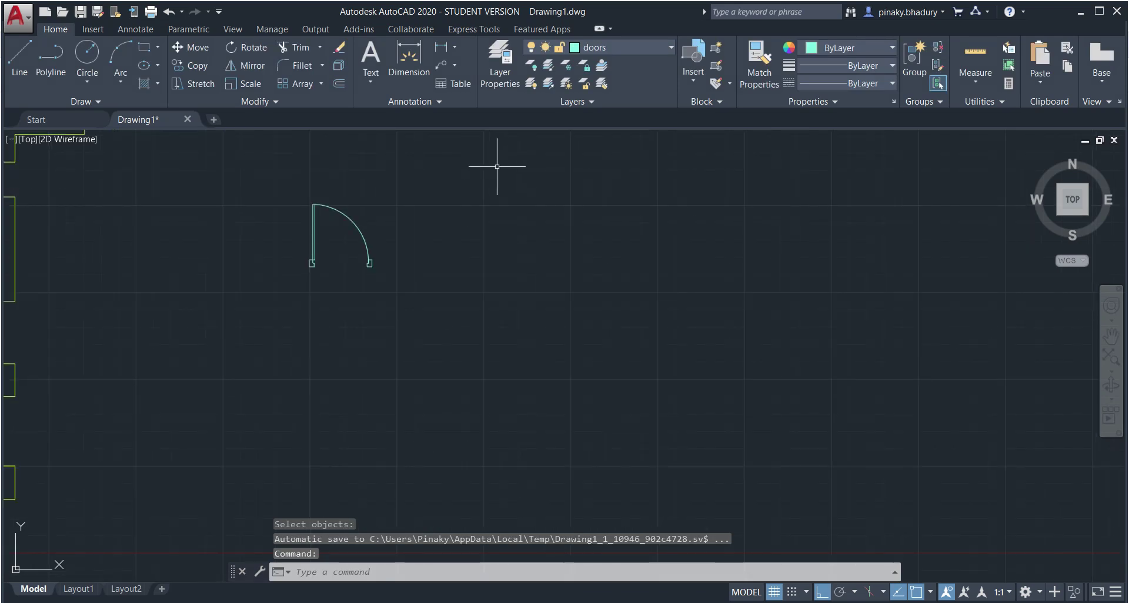
Step: Examine the Door block among the insertable blocks and compare the door with the floor plan's openings
click(695, 83)
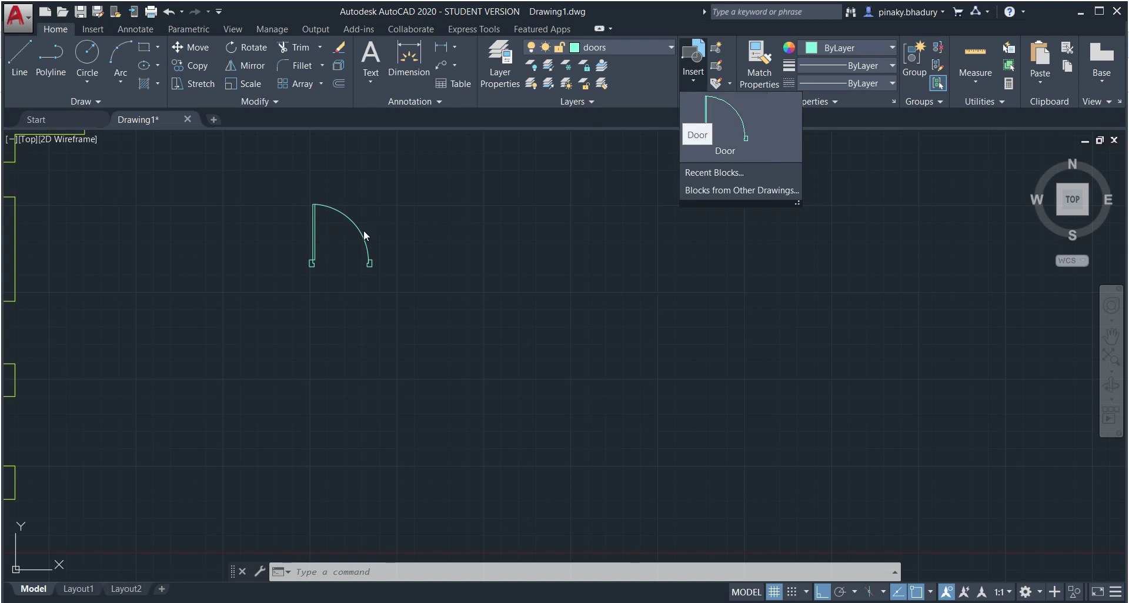
click(478, 305)
scroll(478, 304, down, 4)
scroll(471, 252, up, 2)
scroll(471, 252, down, 2)
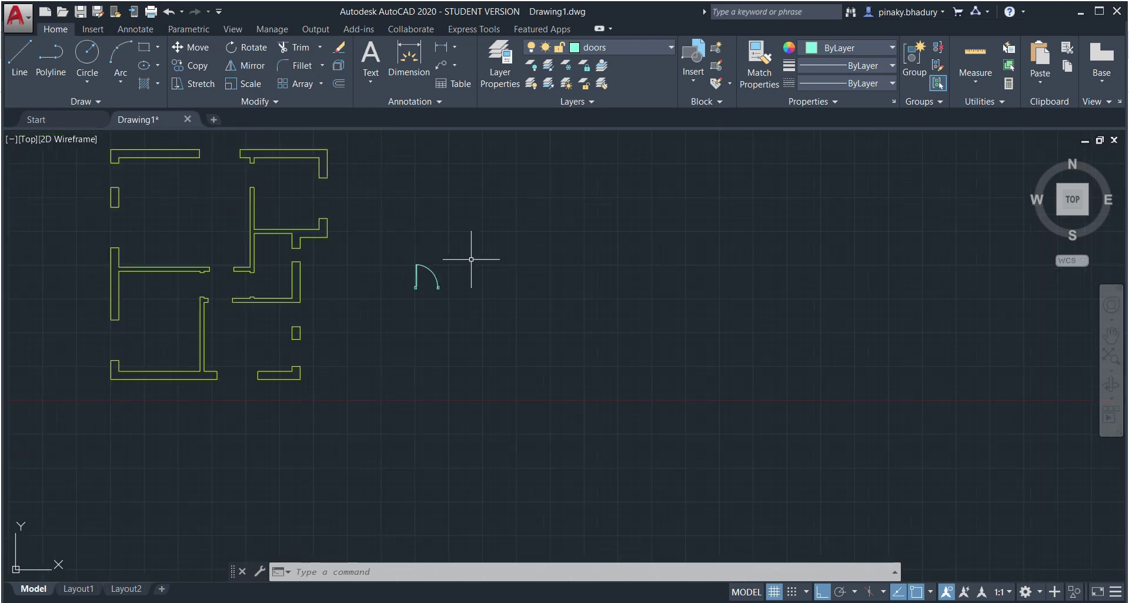
scroll(425, 296, up, 2)
scroll(429, 297, down, 2)
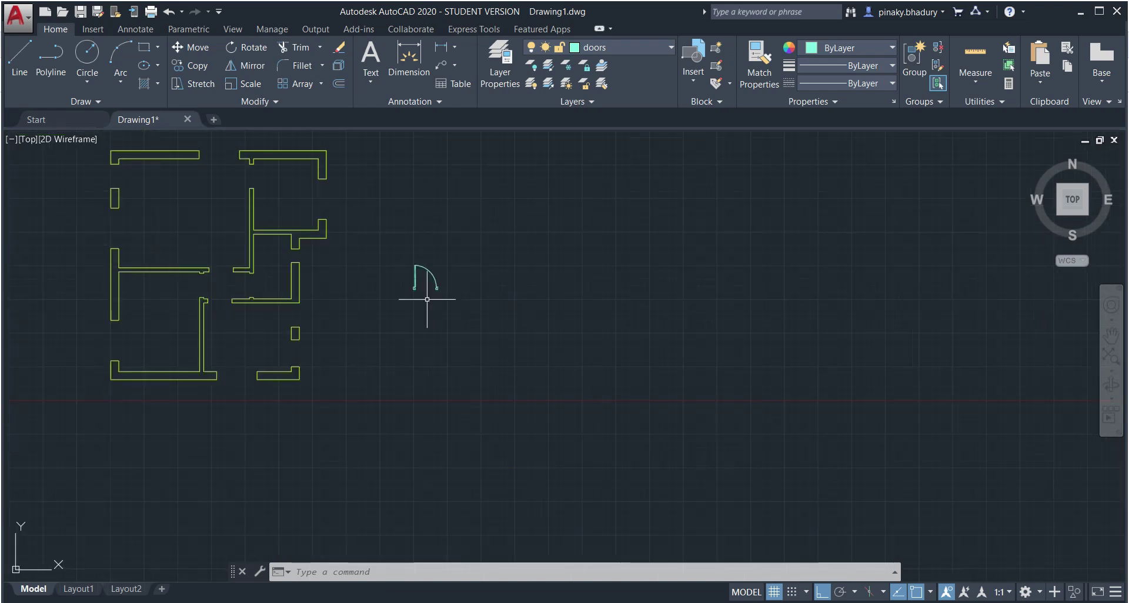
scroll(441, 296, up, 2)
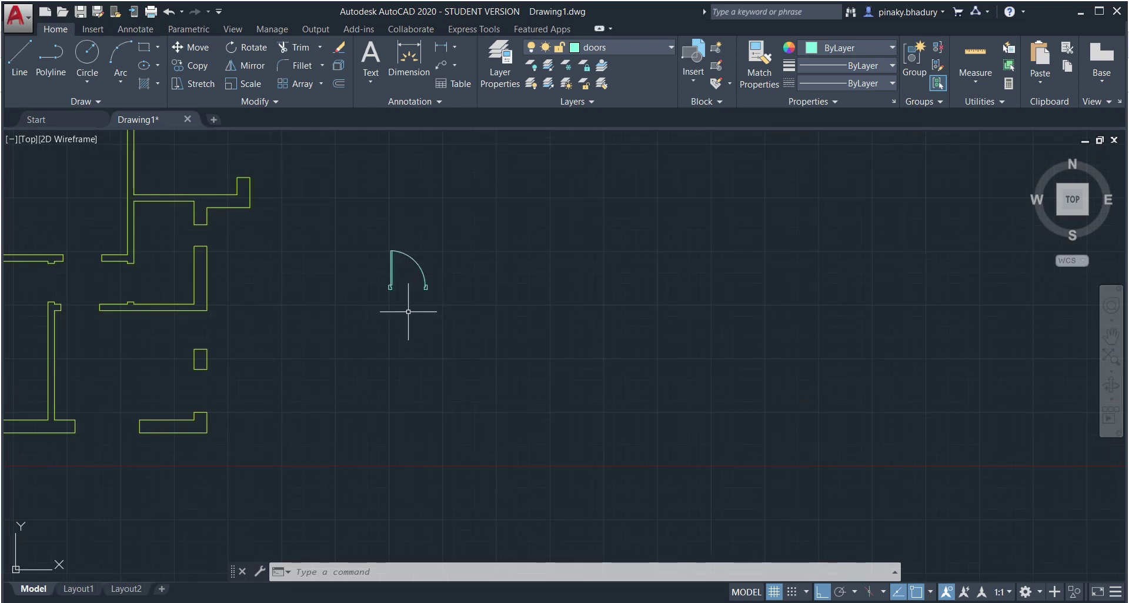
scroll(408, 312, down, 2)
scroll(345, 323, up, 1)
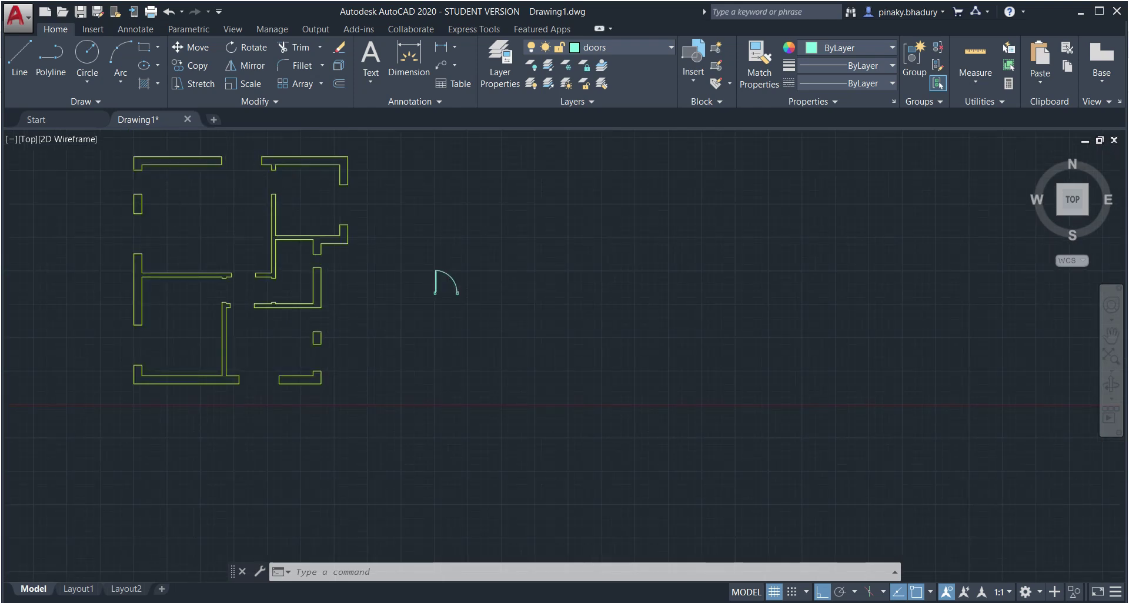
scroll(461, 295, up, 2)
scroll(442, 295, up, 3)
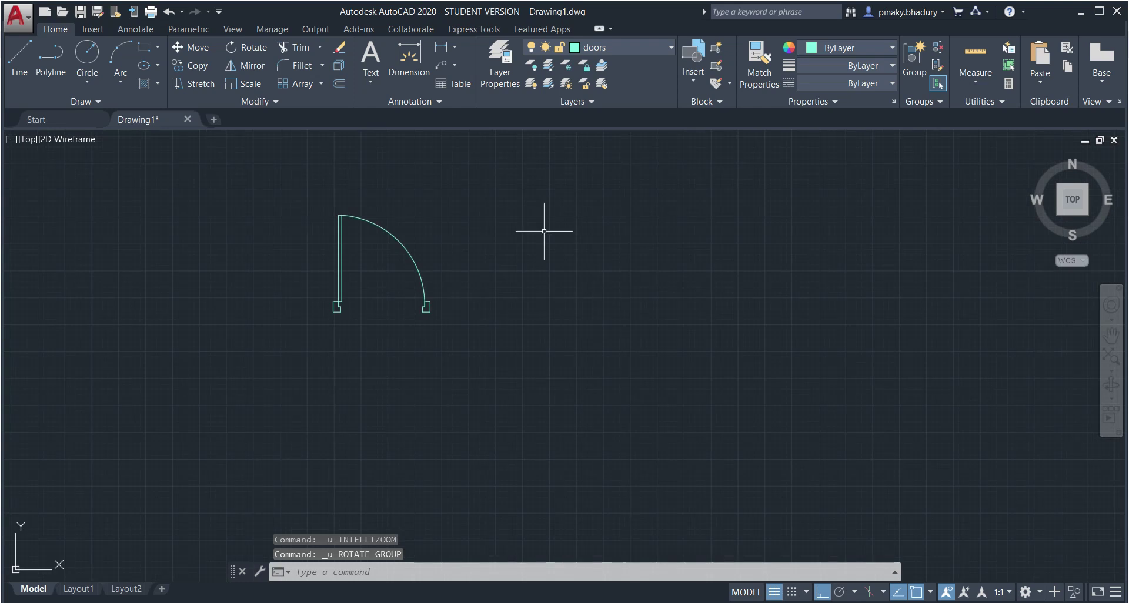
scroll(509, 190, down, 4)
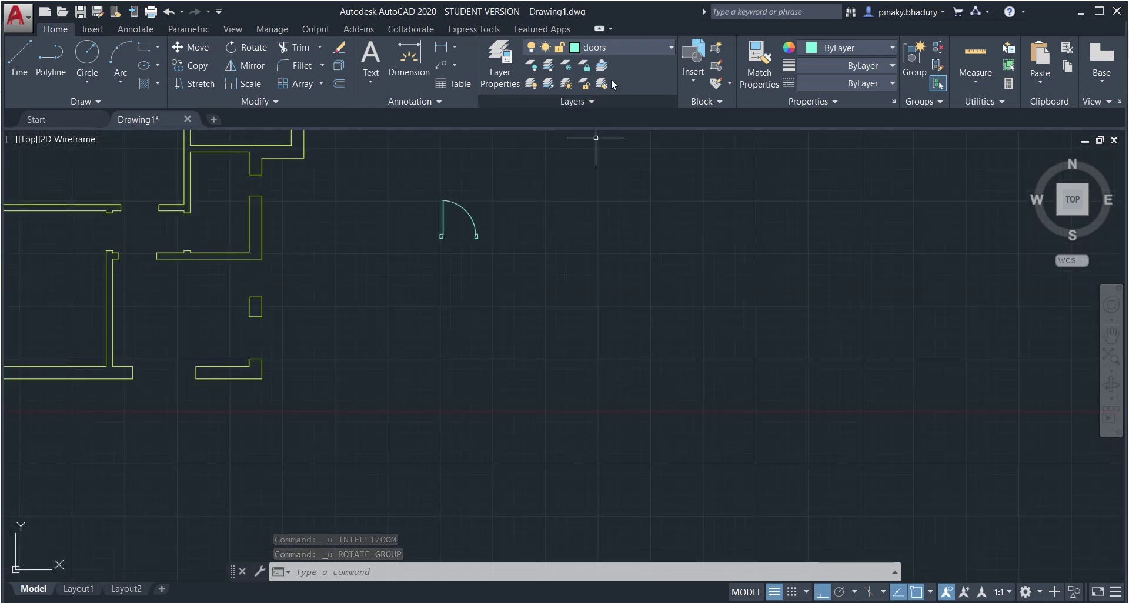
Step: Insert a second Door block in the empty area to the right of and slightly below the original door
click(694, 82)
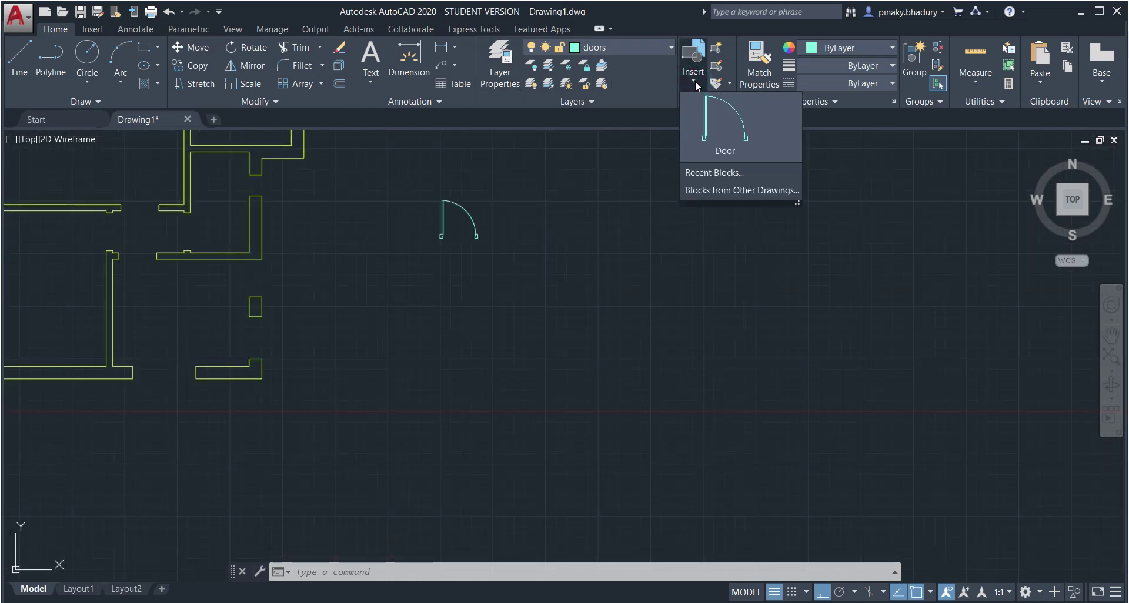
click(726, 131)
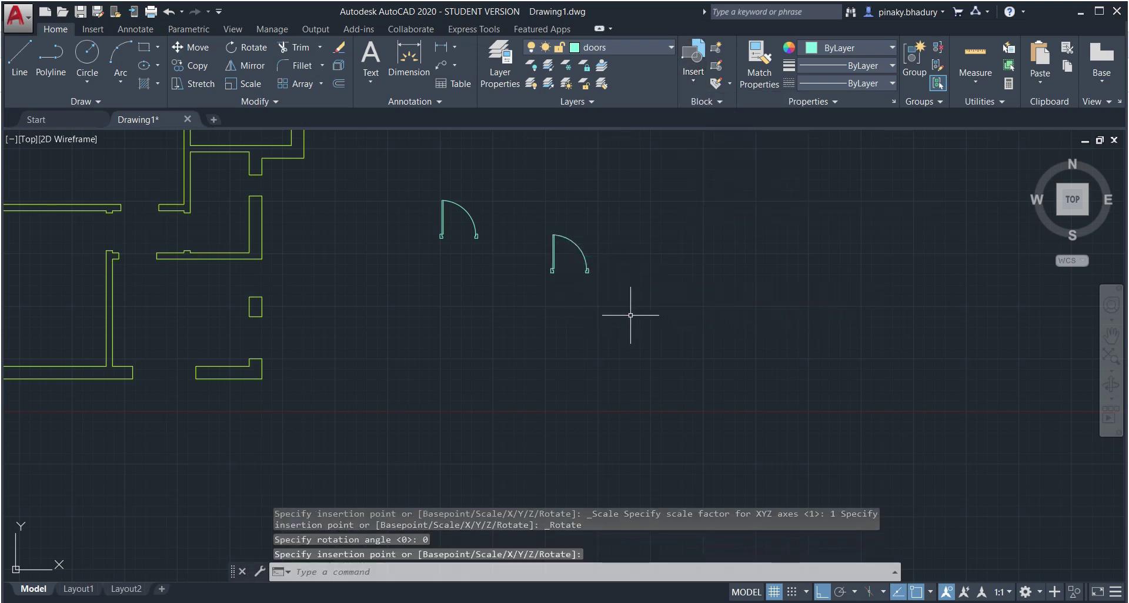
scroll(602, 247, up, 2)
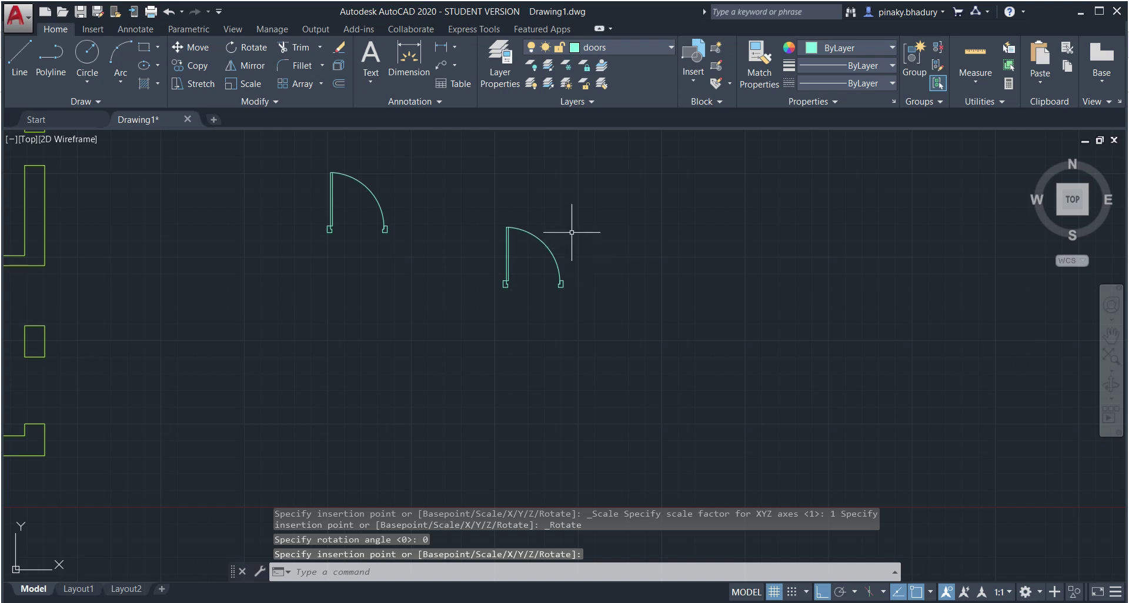
click(569, 220)
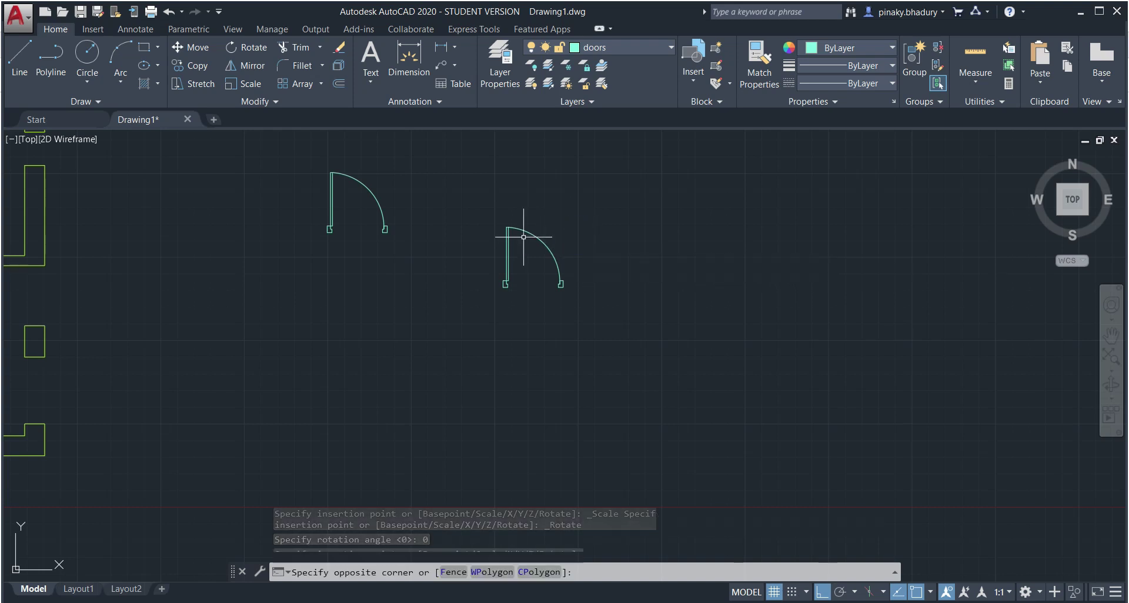
key(Escape)
Step: Rotate the second door 270° about its right frame's bottom-right corner
click(247, 47)
scroll(557, 291, up, 2)
scroll(558, 297, up, 2)
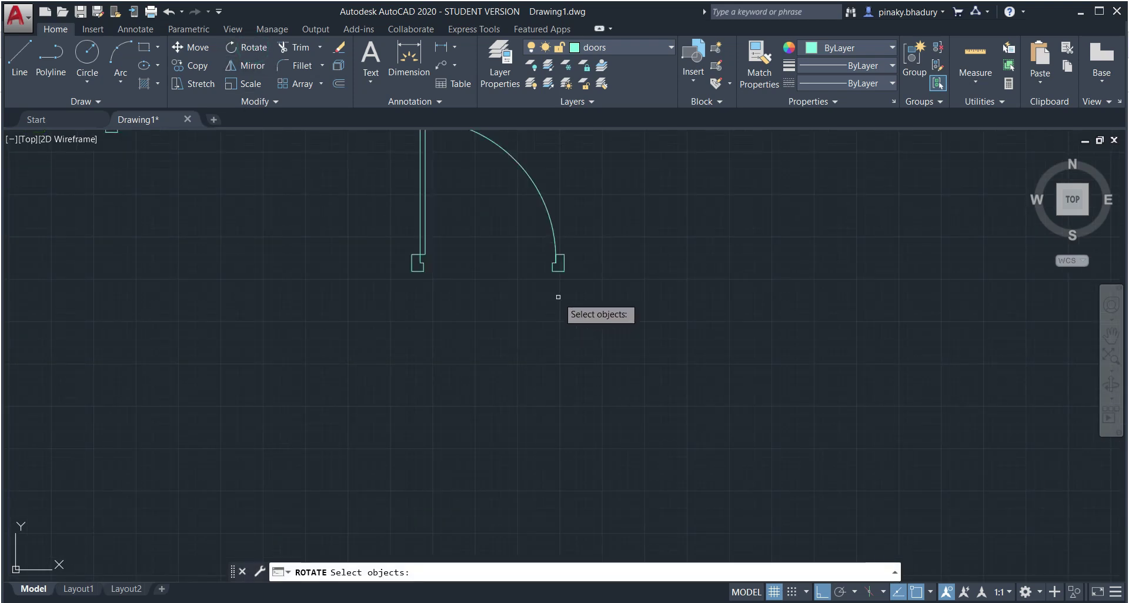
click(548, 206)
key(Return)
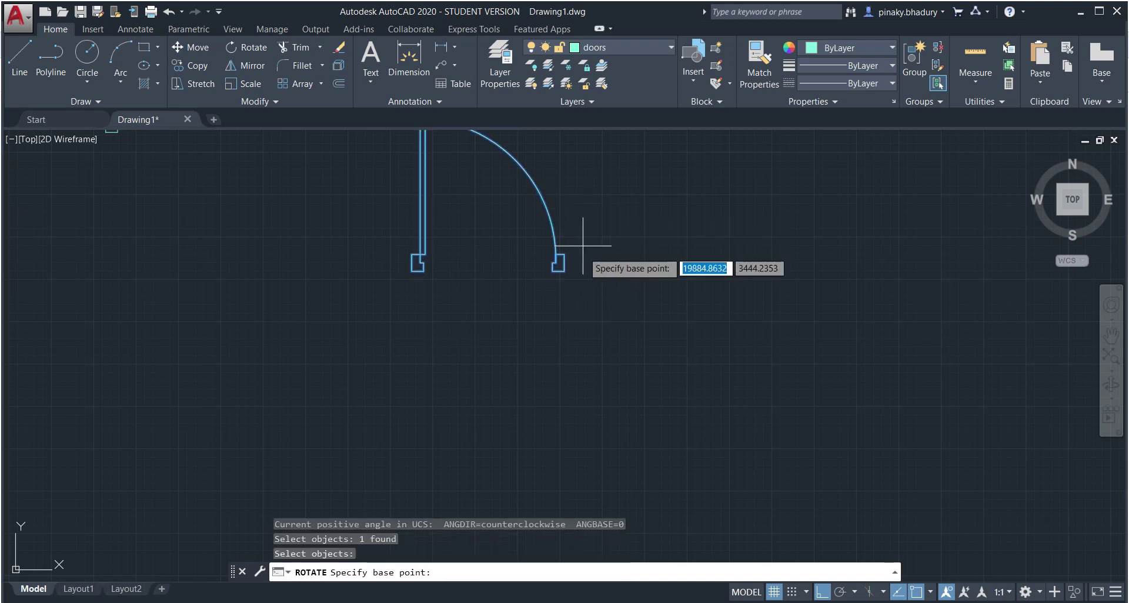
scroll(566, 272, up, 3)
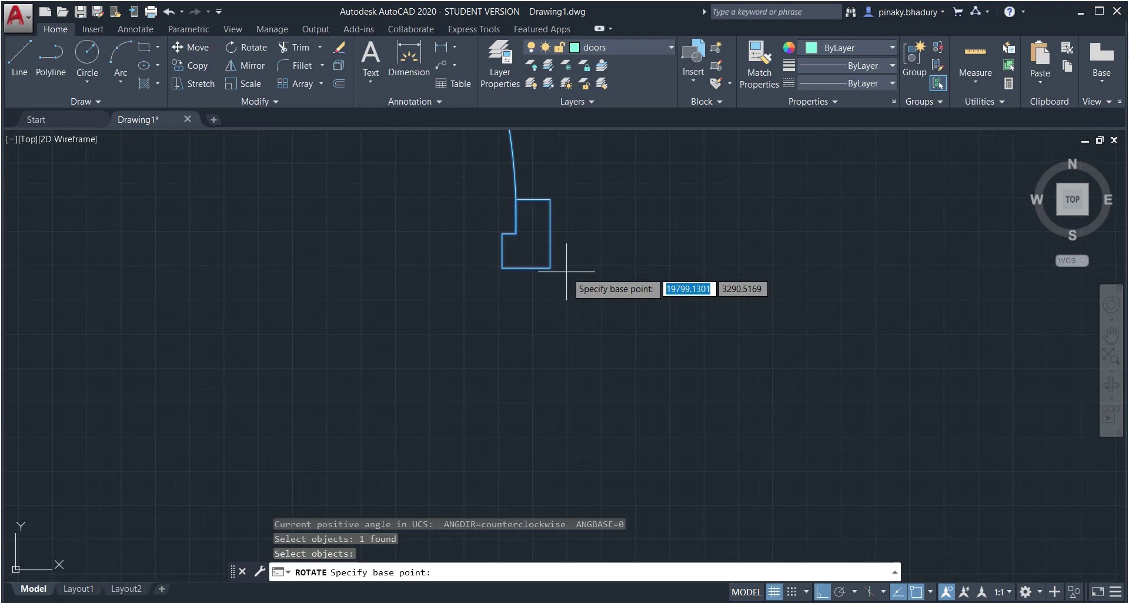
click(549, 268)
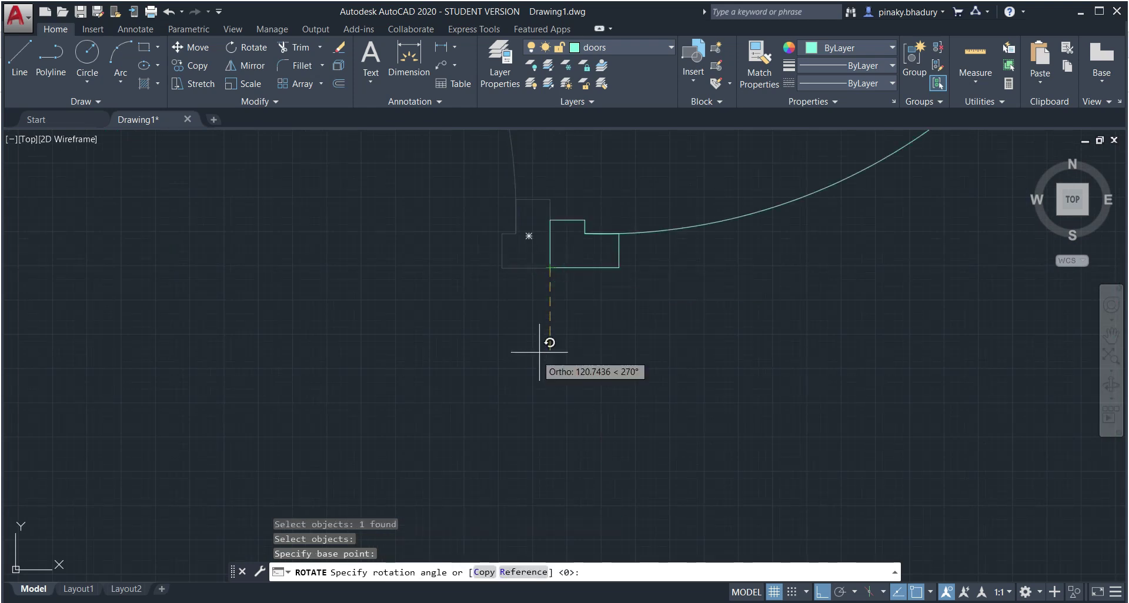
scroll(538, 346, down, 5)
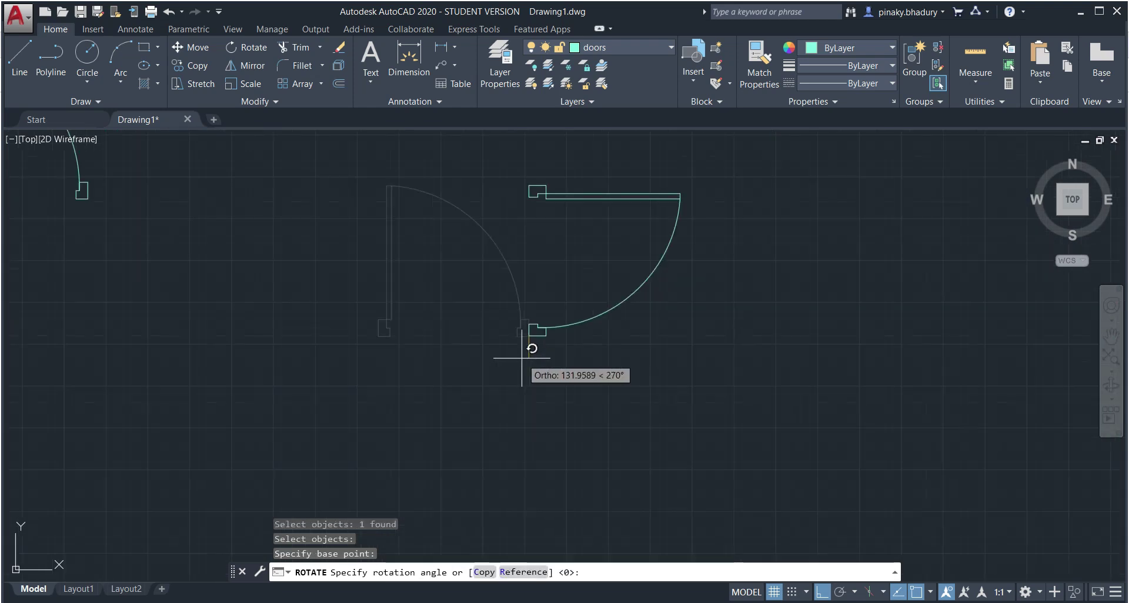
click(543, 415)
scroll(593, 392, down, 3)
scroll(606, 406, up, 2)
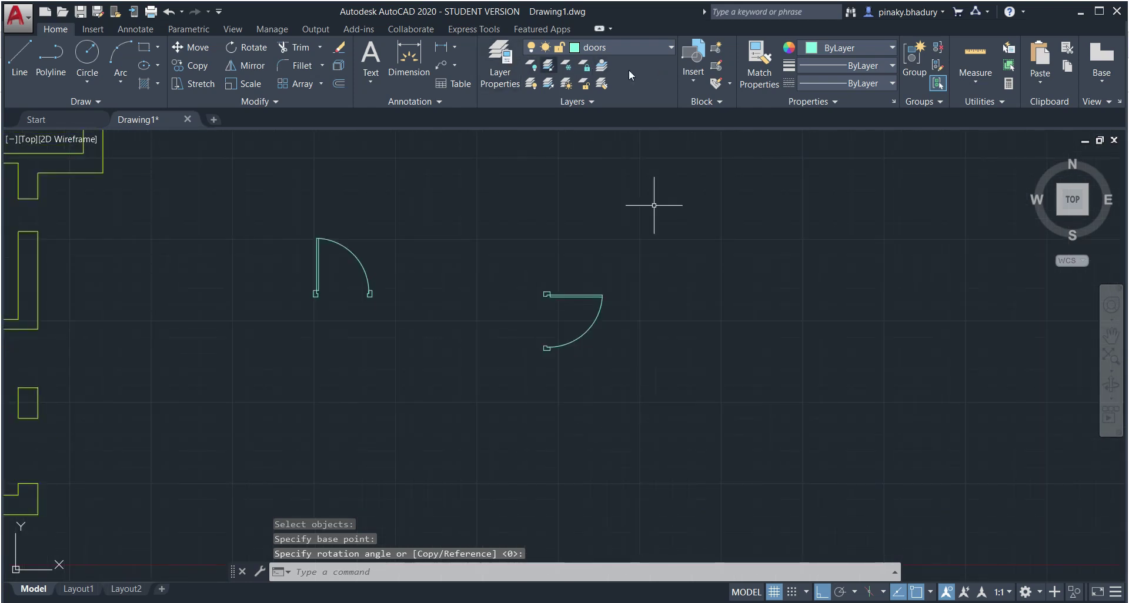
Step: Insert a third Door block in the empty area just below the original door
click(694, 81)
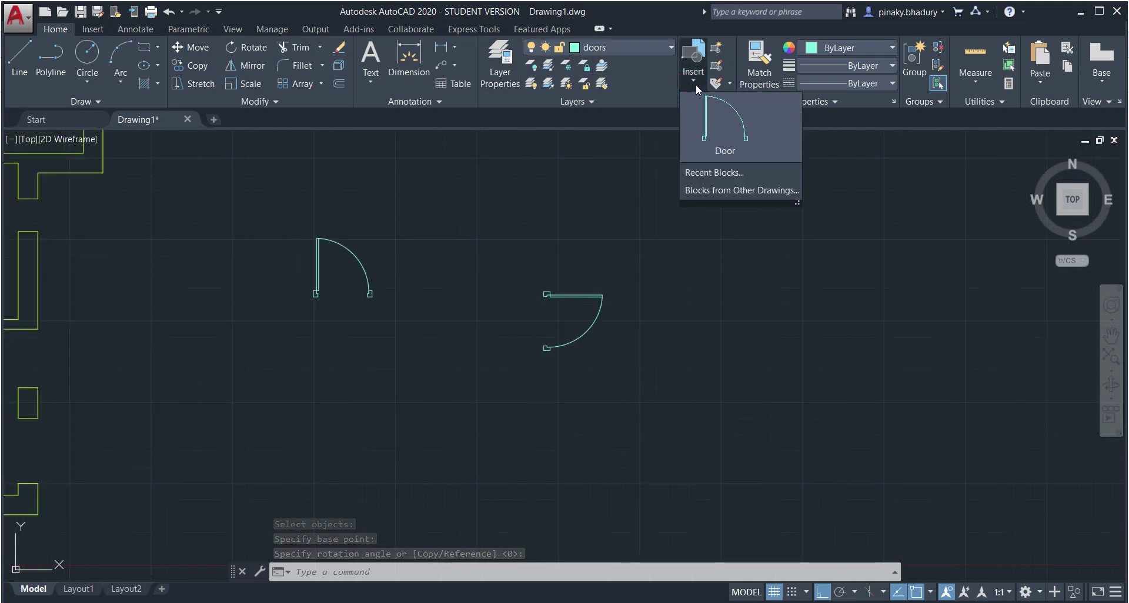
click(715, 122)
click(384, 390)
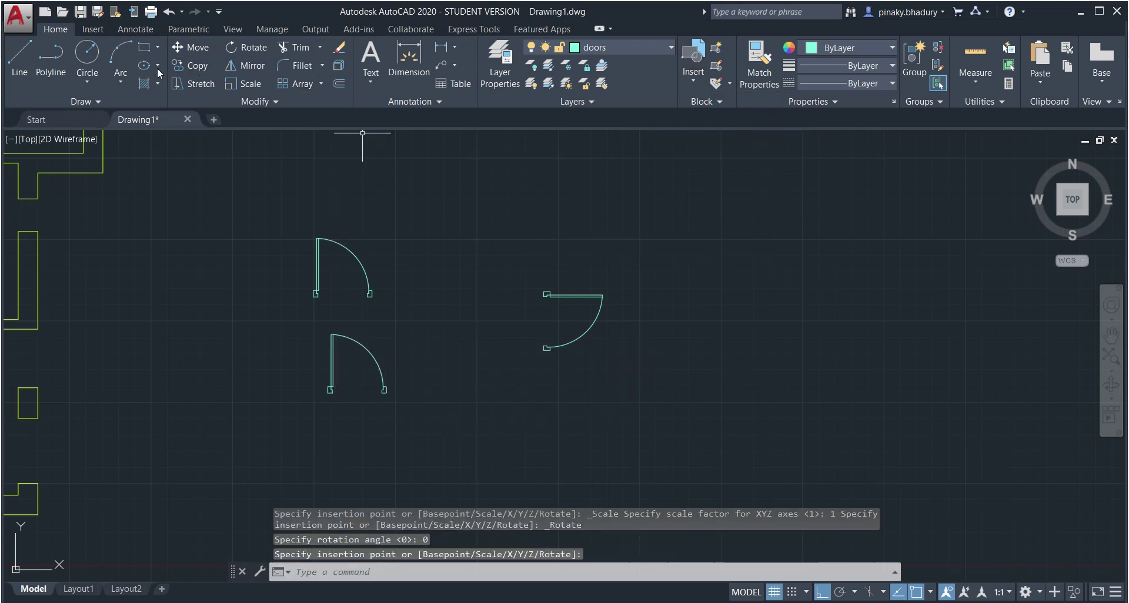
Step: Rotate the third door 180° about its right frame's bottom-right corner
click(250, 47)
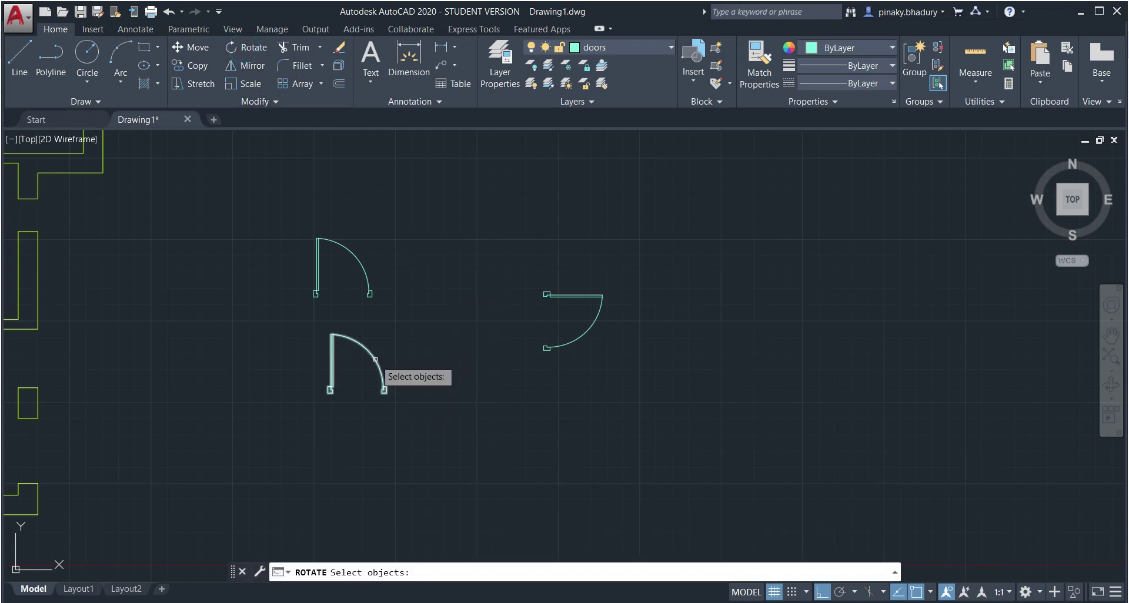
click(374, 369)
key(Return)
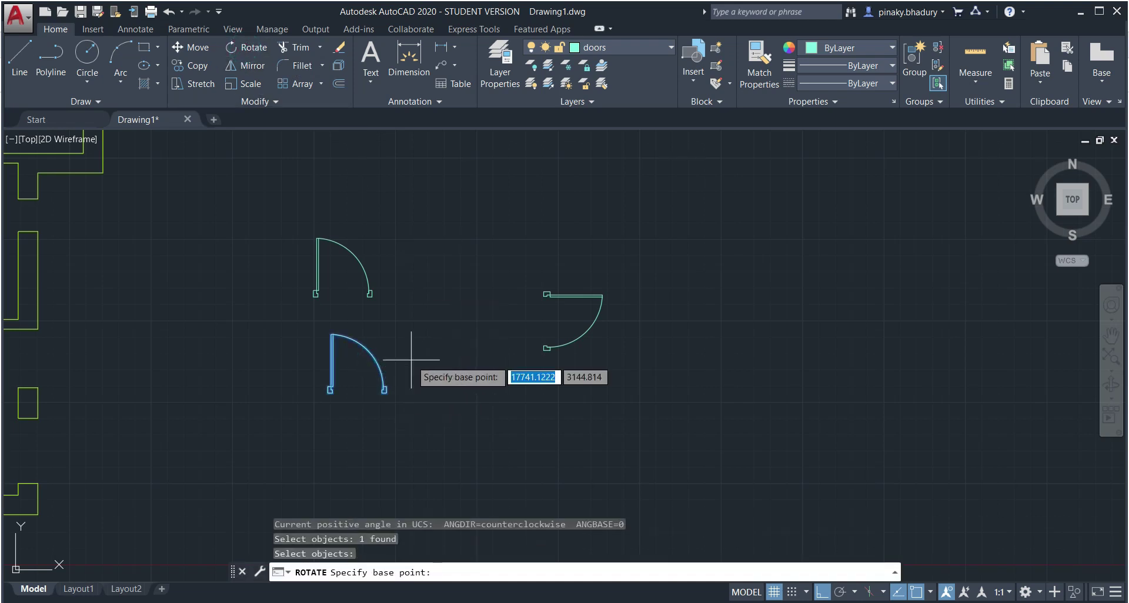
scroll(387, 409, up, 5)
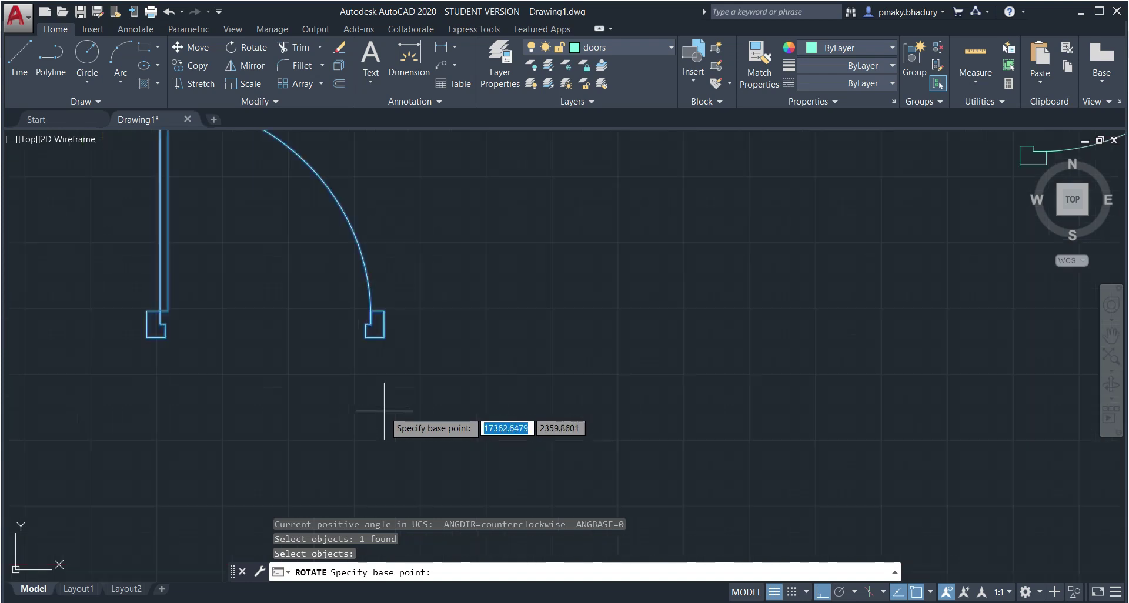
click(383, 338)
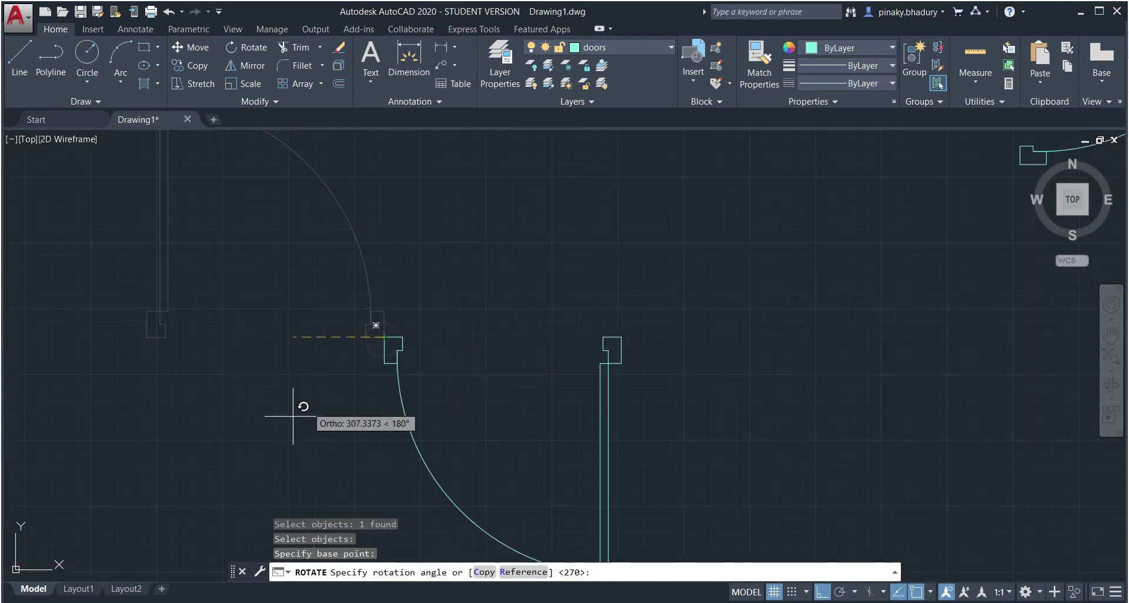
click(244, 417)
scroll(245, 417, down, 8)
scroll(367, 454, up, 2)
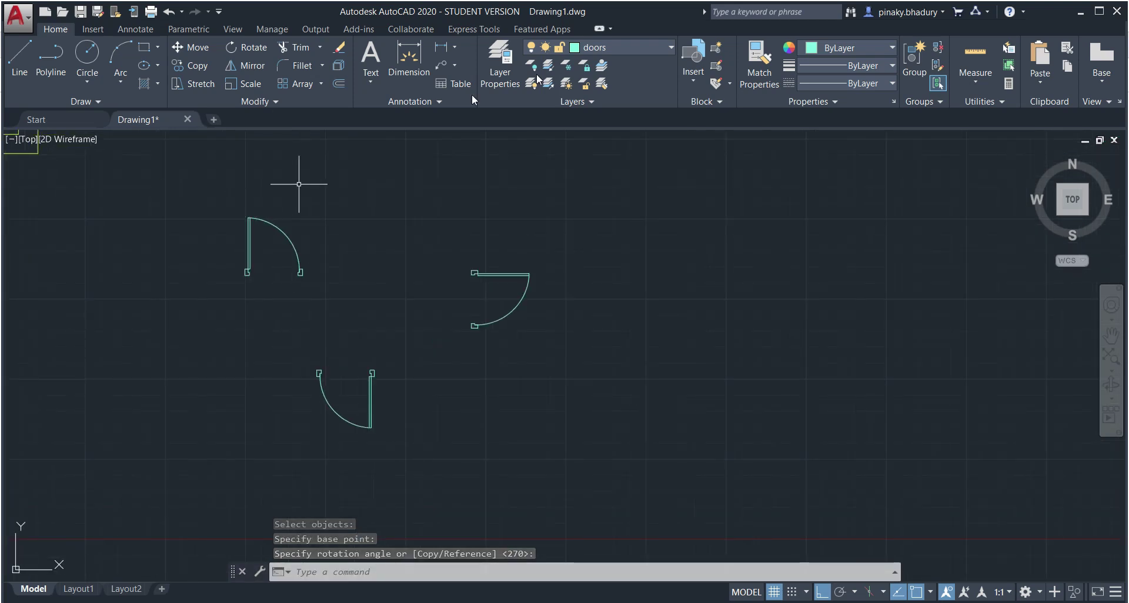
Step: Insert a fourth Door block in the empty area above and to the right of the original door
click(693, 79)
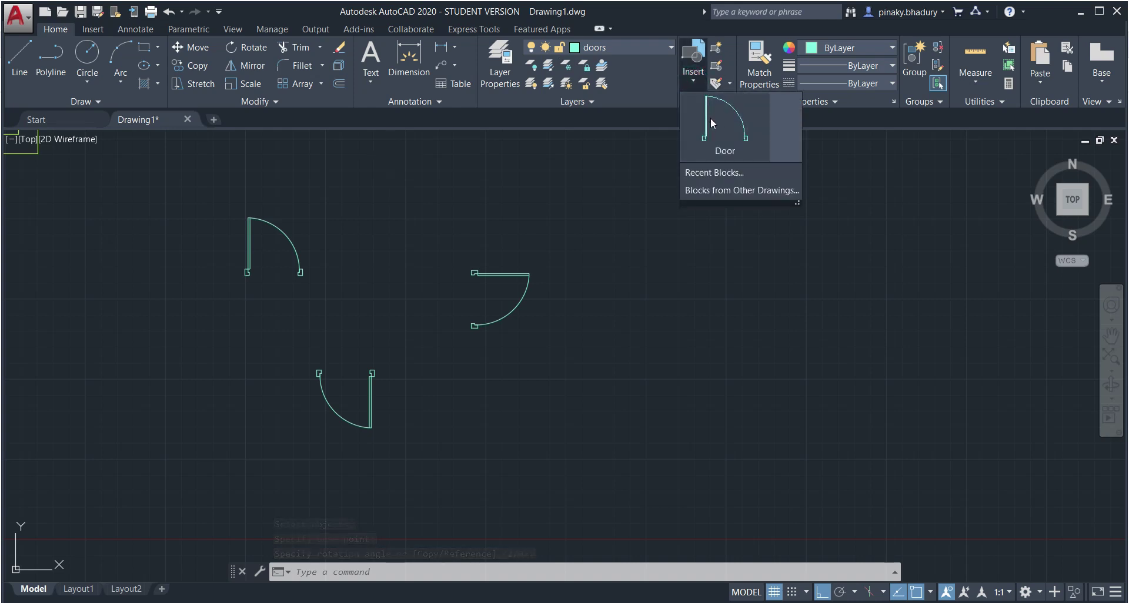
click(711, 123)
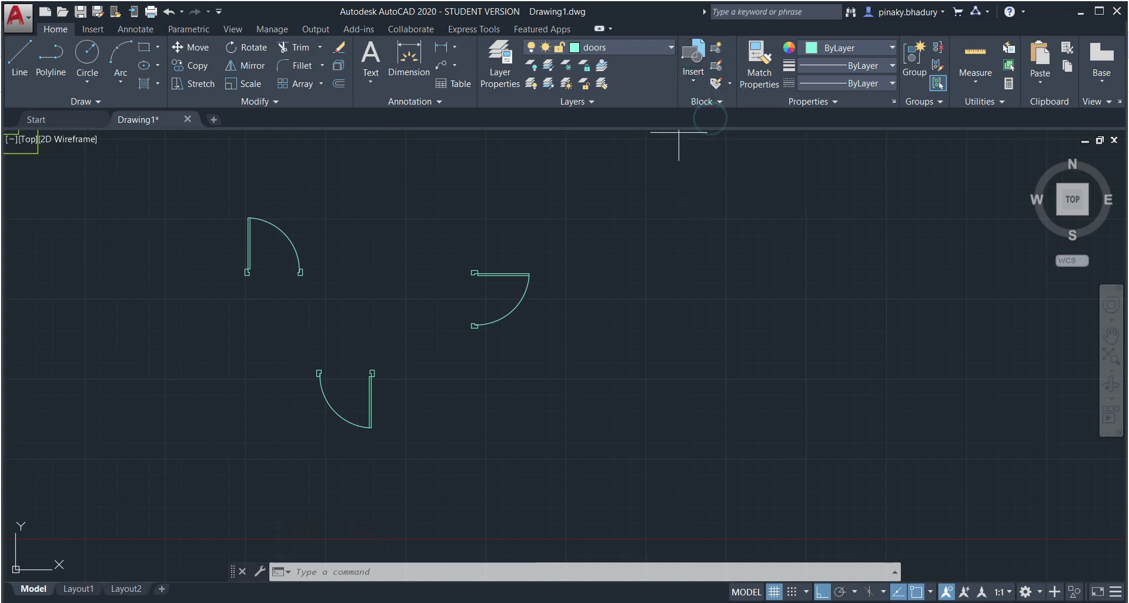
click(412, 229)
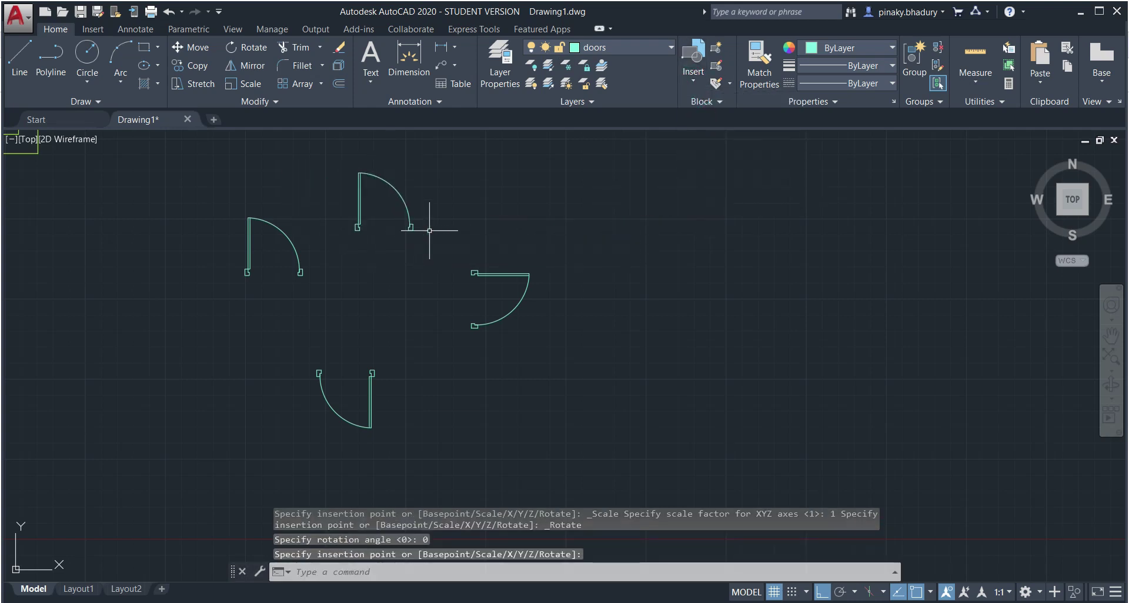
Step: Rotate the fourth door 90° counterclockwise about its right frame's bottom-right corner
click(238, 48)
click(380, 178)
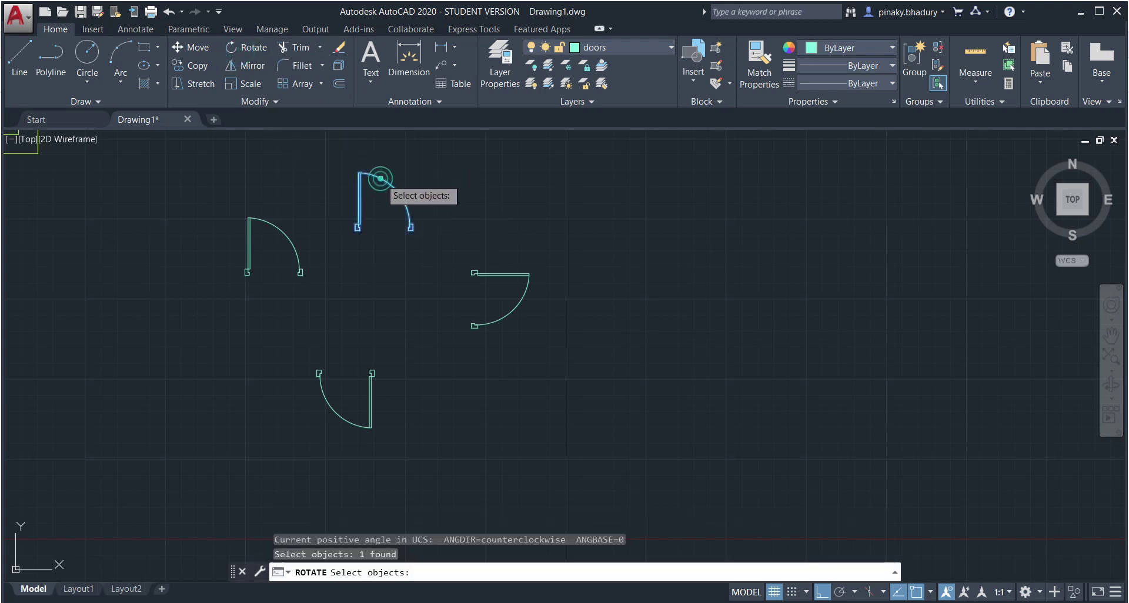
key(Return)
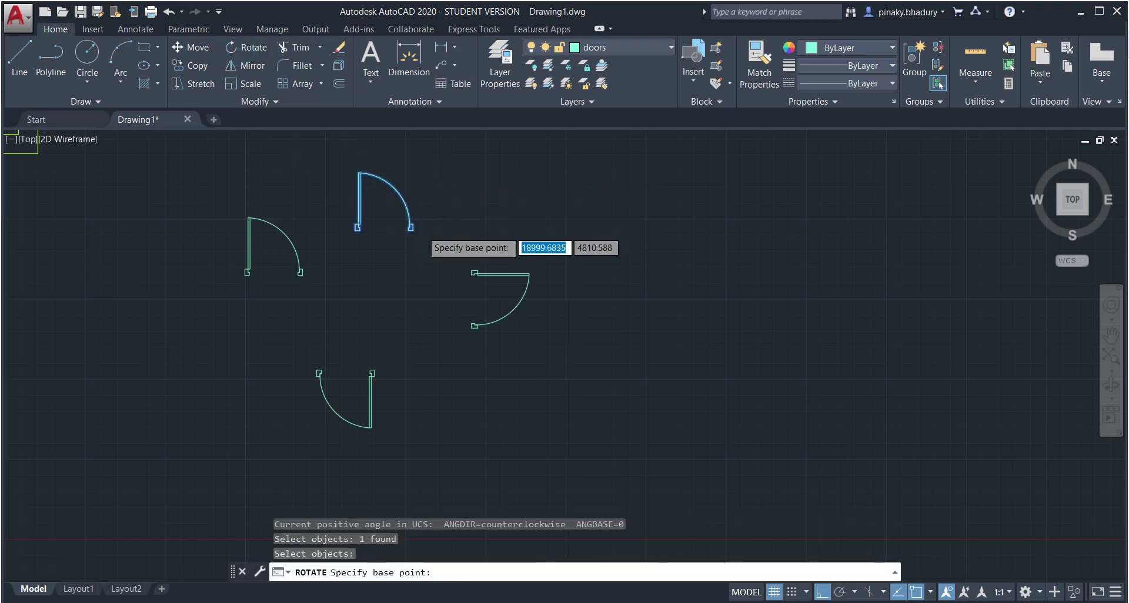
scroll(425, 231, up, 4)
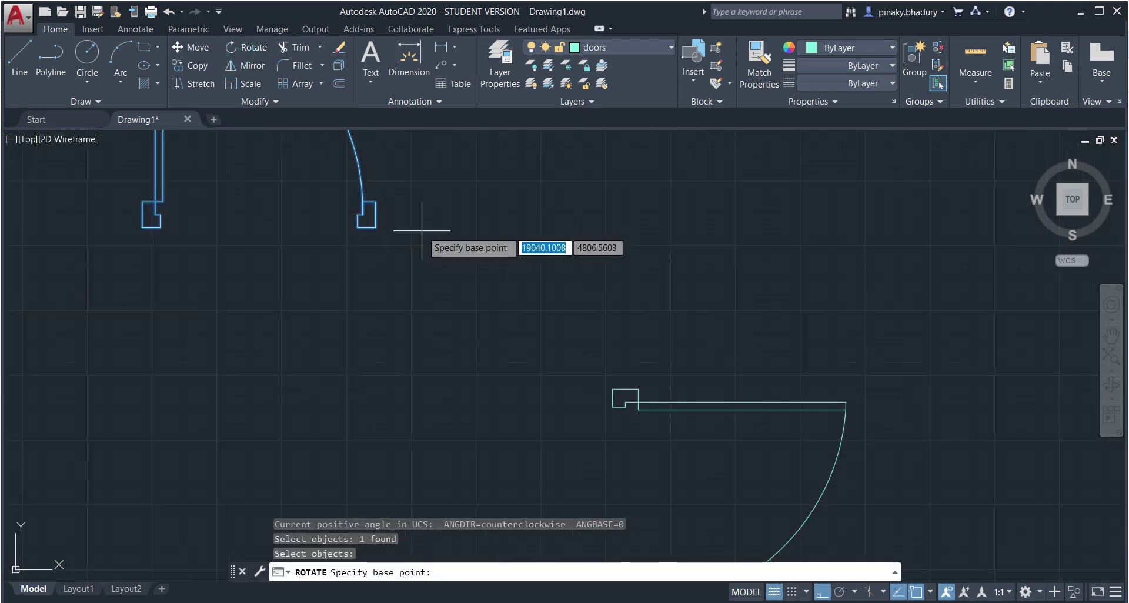
click(375, 229)
scroll(353, 289, down, 4)
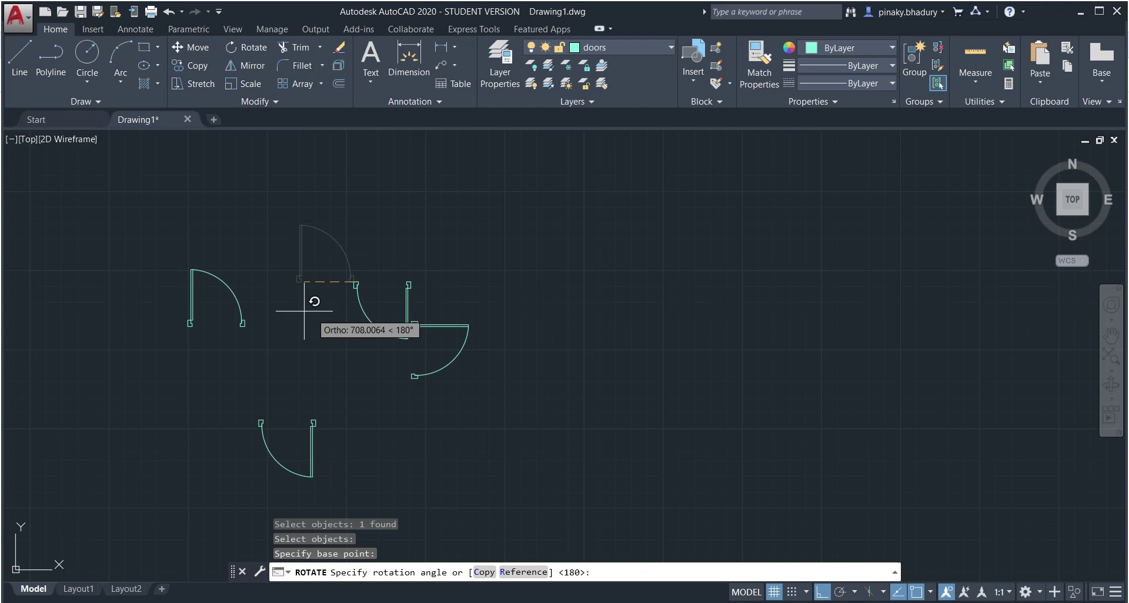
click(378, 237)
scroll(373, 355, down, 2)
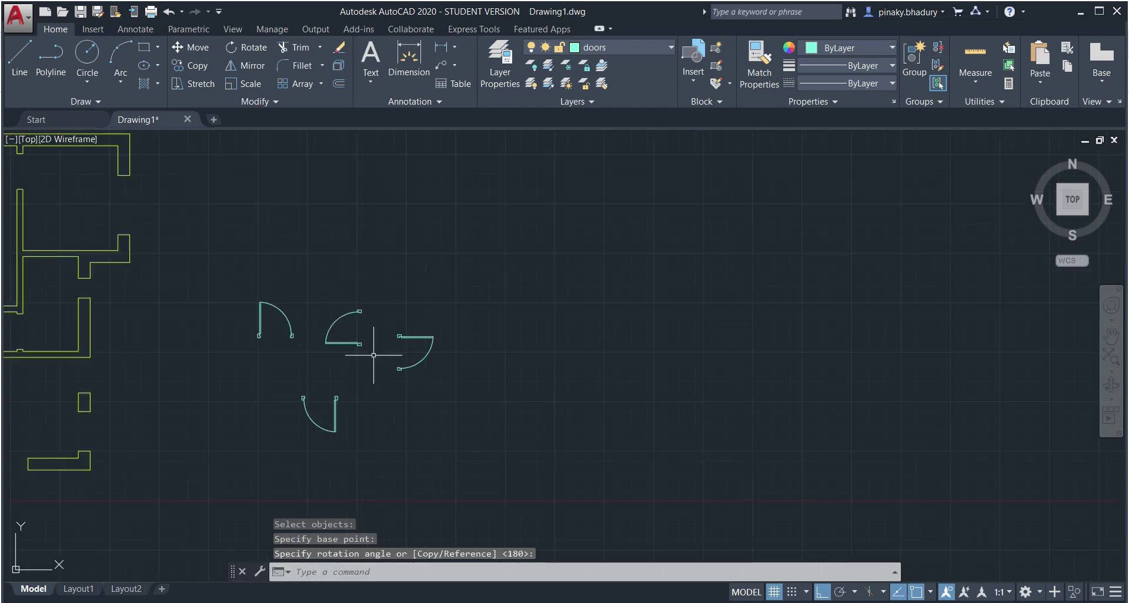
scroll(348, 398, down, 2)
scroll(329, 394, up, 2)
scroll(317, 396, down, 2)
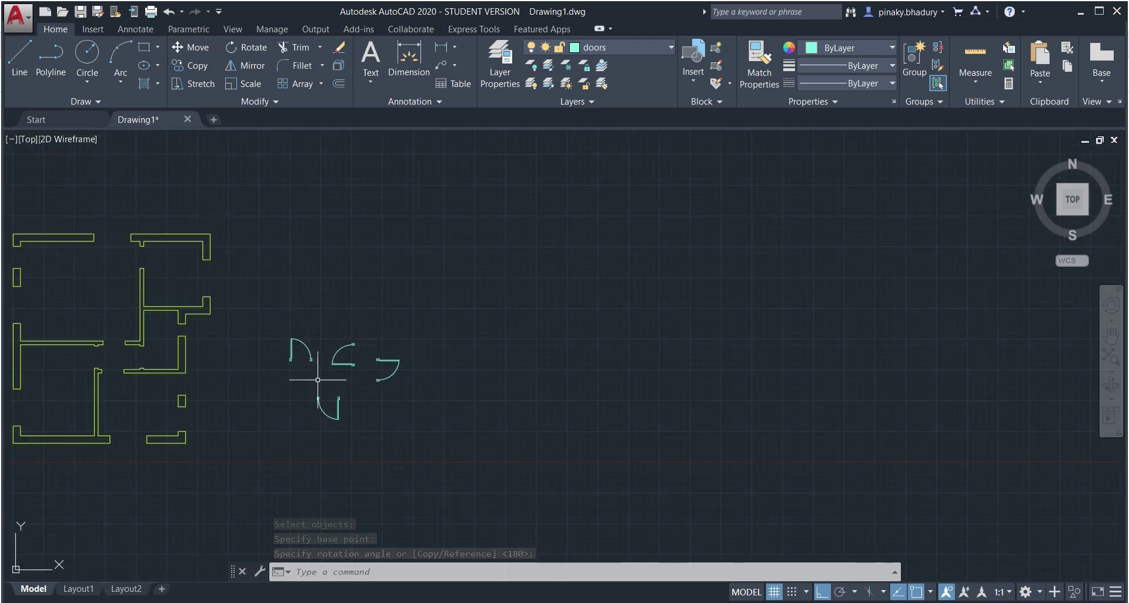
scroll(318, 379, down, 2)
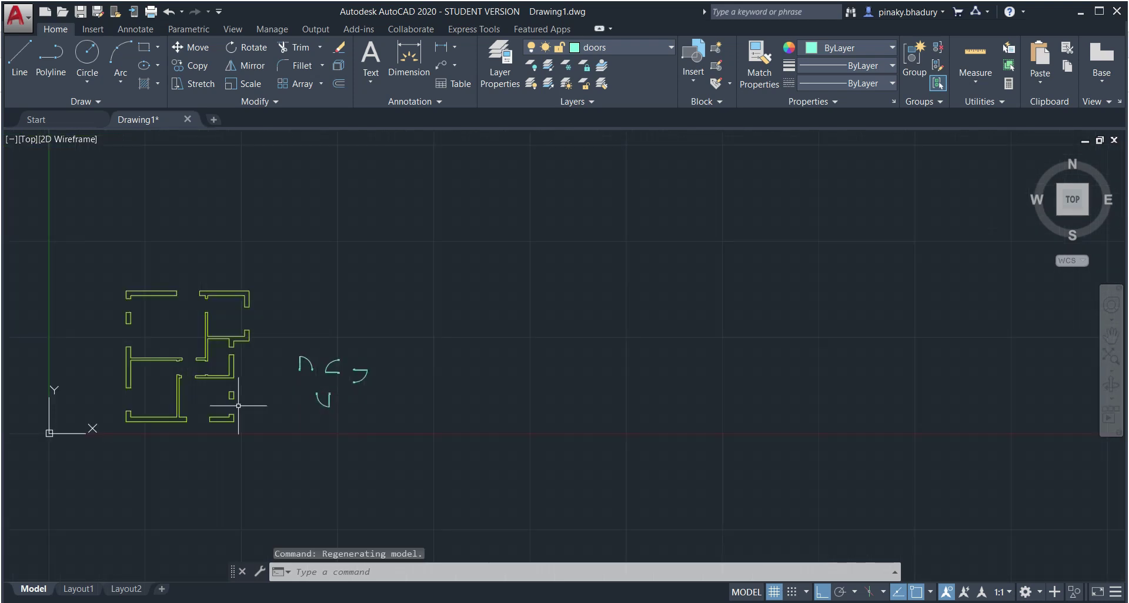
scroll(126, 379, up, 2)
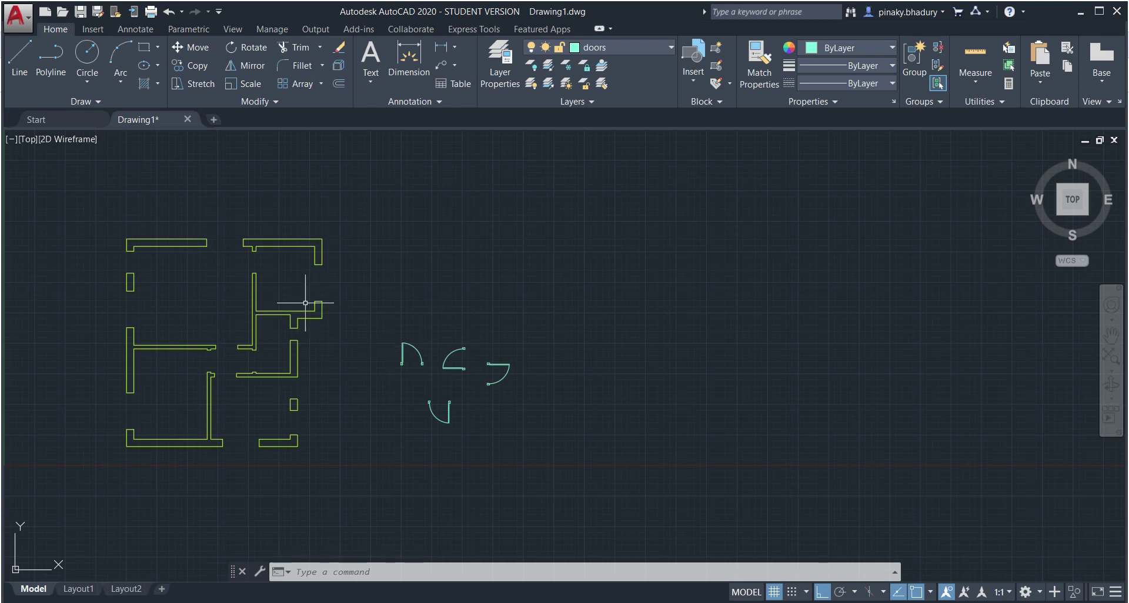
scroll(217, 284, down, 2)
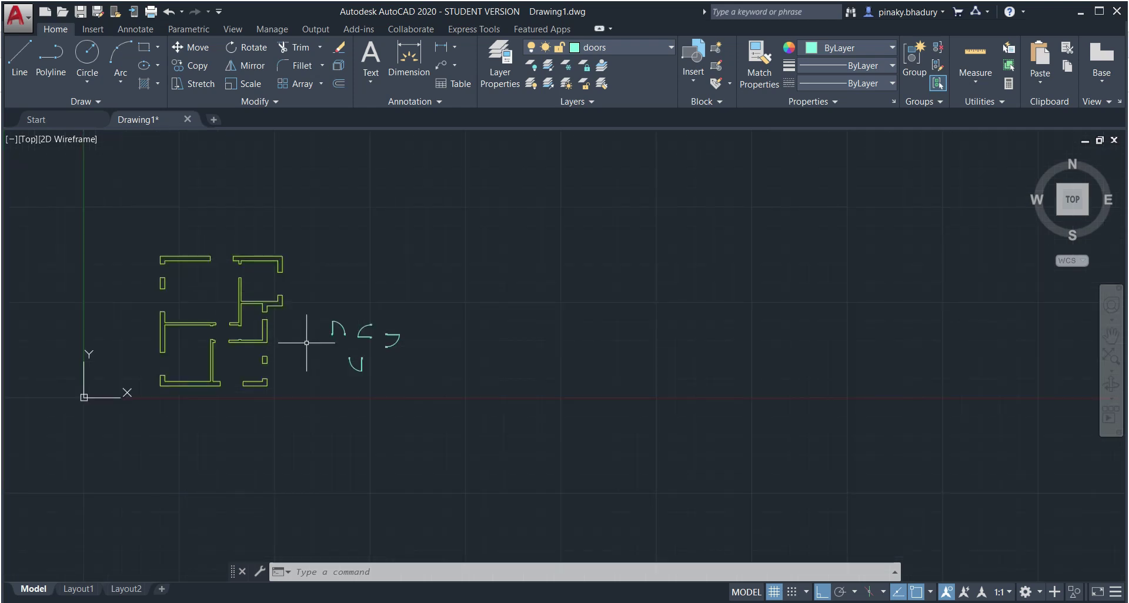
scroll(307, 343, up, 2)
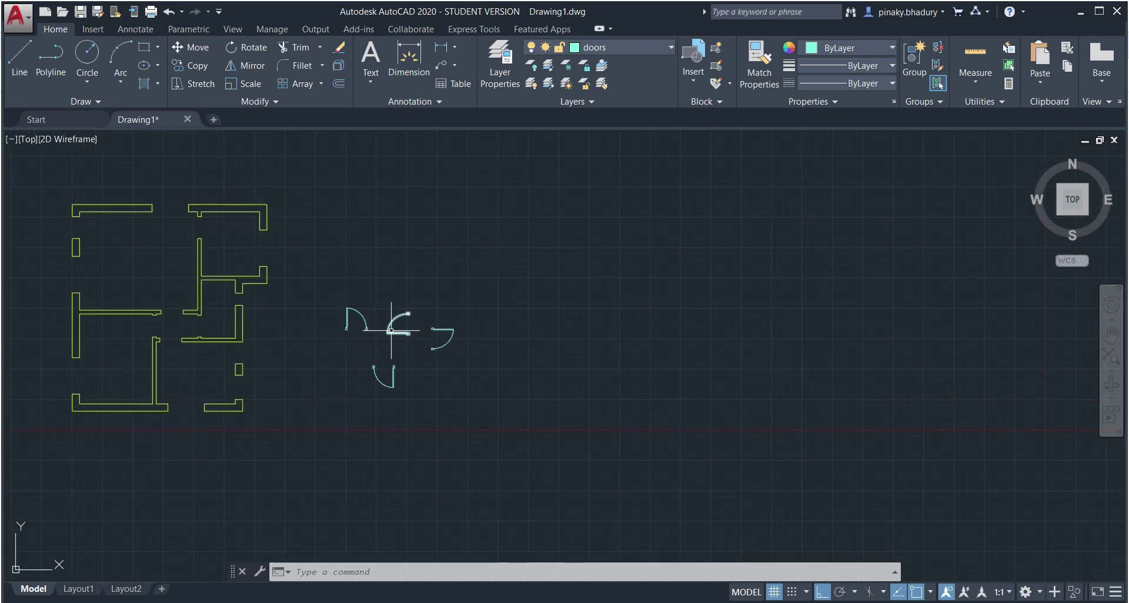
Step: Make the windows layer current
click(639, 46)
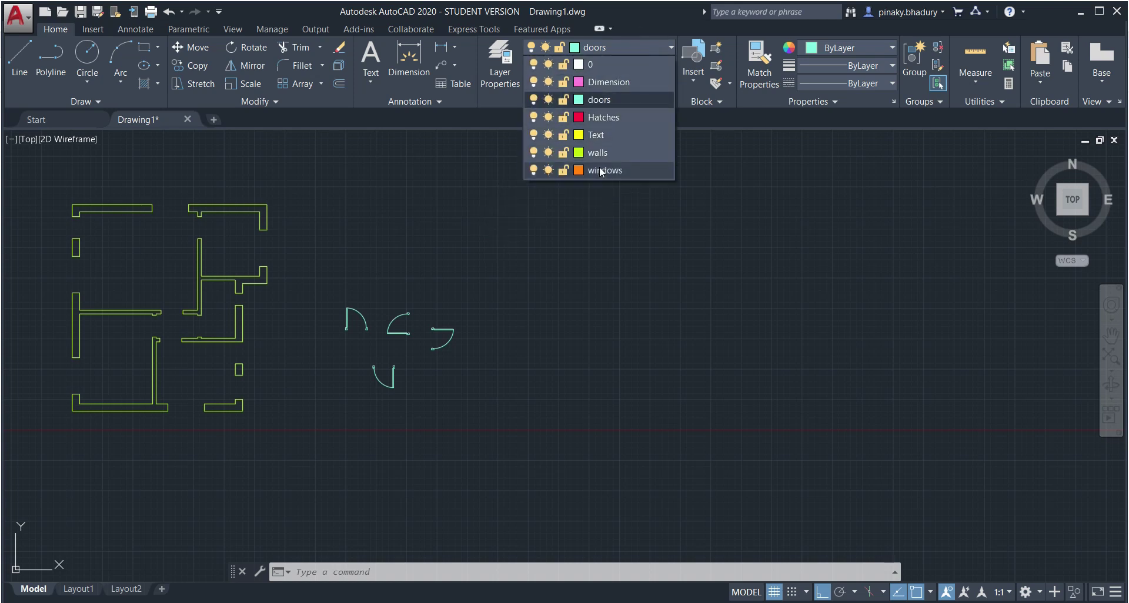
click(601, 171)
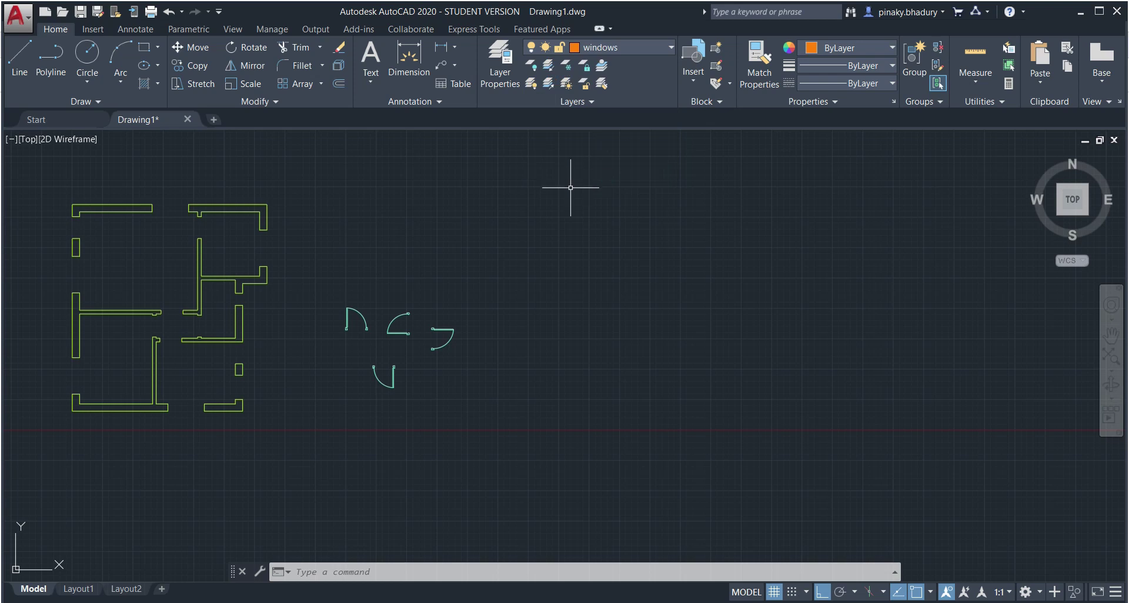
scroll(559, 252, down, 2)
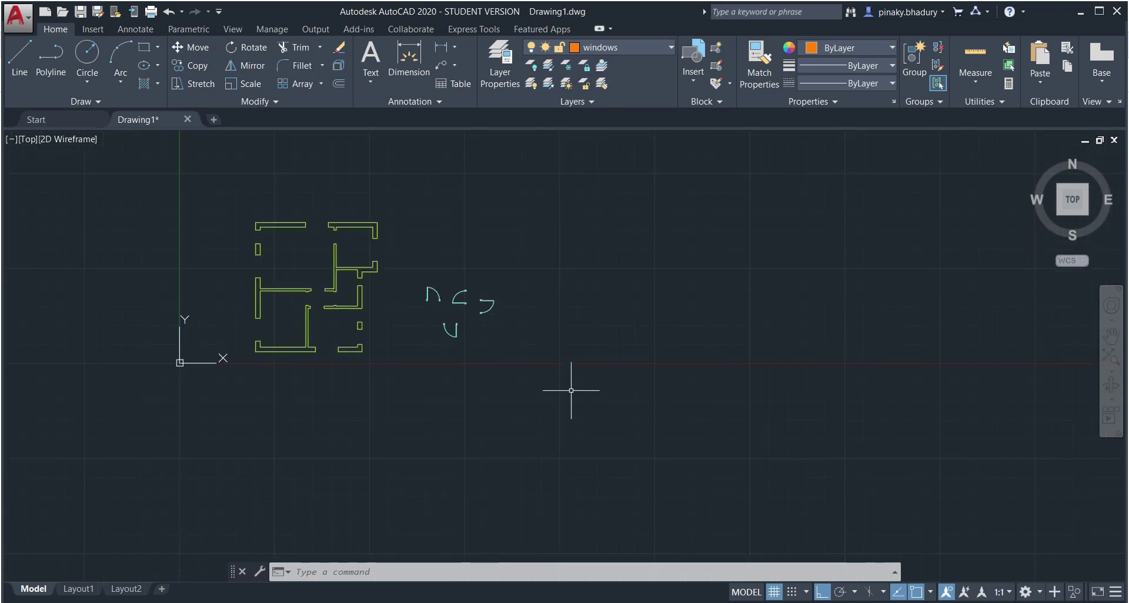
Step: Switch to the floor plan PDF in Acrobat, examine the Ventilator and Window 1 dimensions, and return to the AutoCAD drawing
key(alt+Tab)
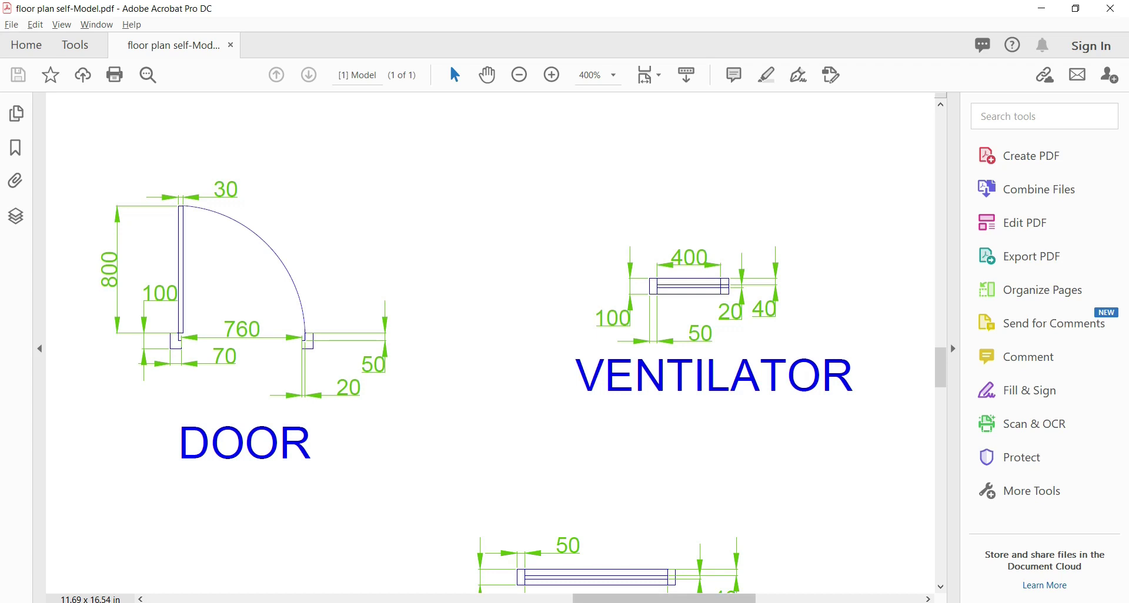
drag(593, 599, 694, 599)
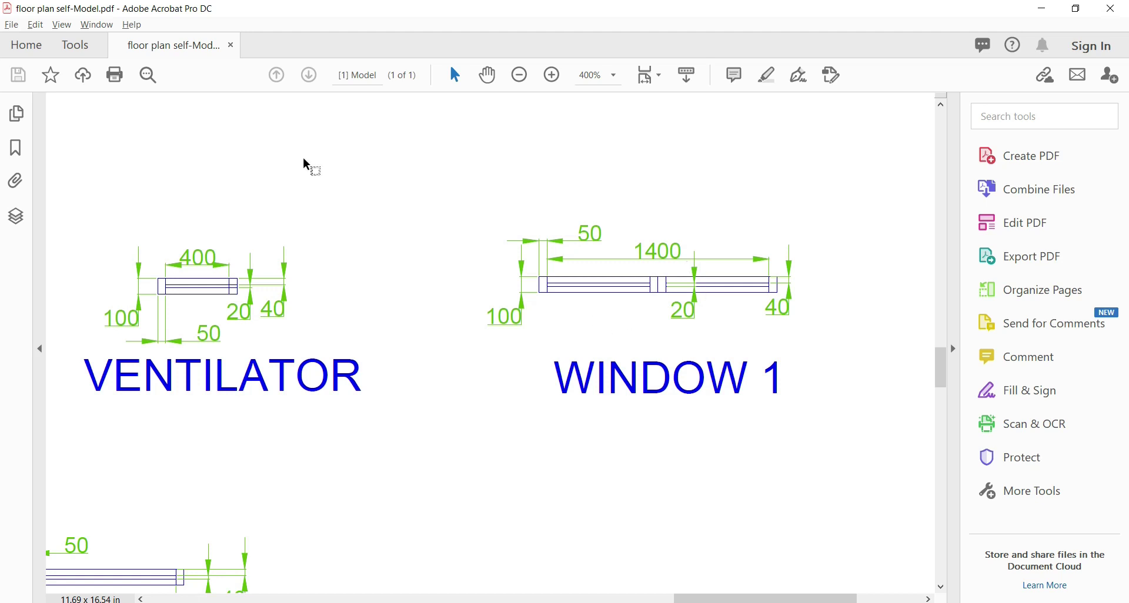
scroll(250, 448, down, 2)
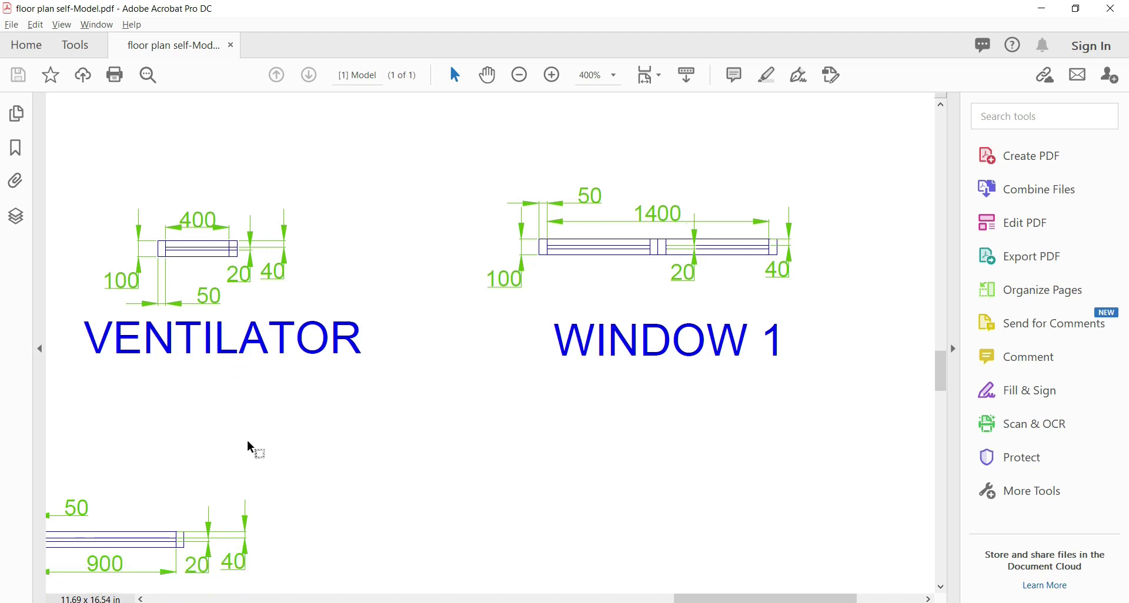
scroll(250, 448, up, 1)
key(alt+Tab)
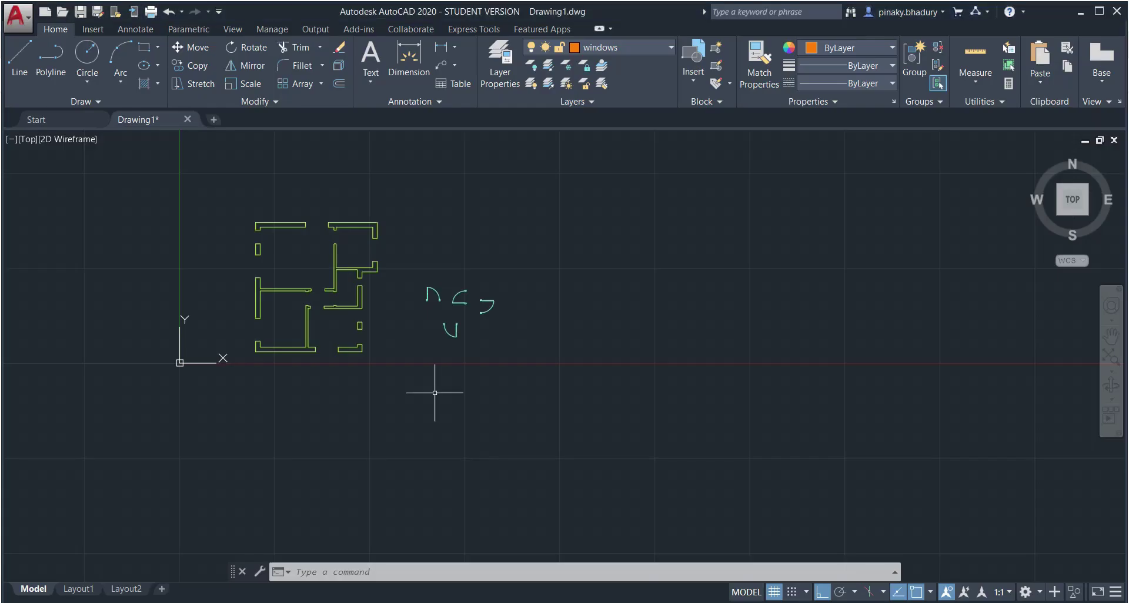
Step: Draw a rectangle 1400 long and 100 wide for Window 1 in the empty area to the right of the doors, checking the PDF dimensions
click(158, 49)
click(170, 71)
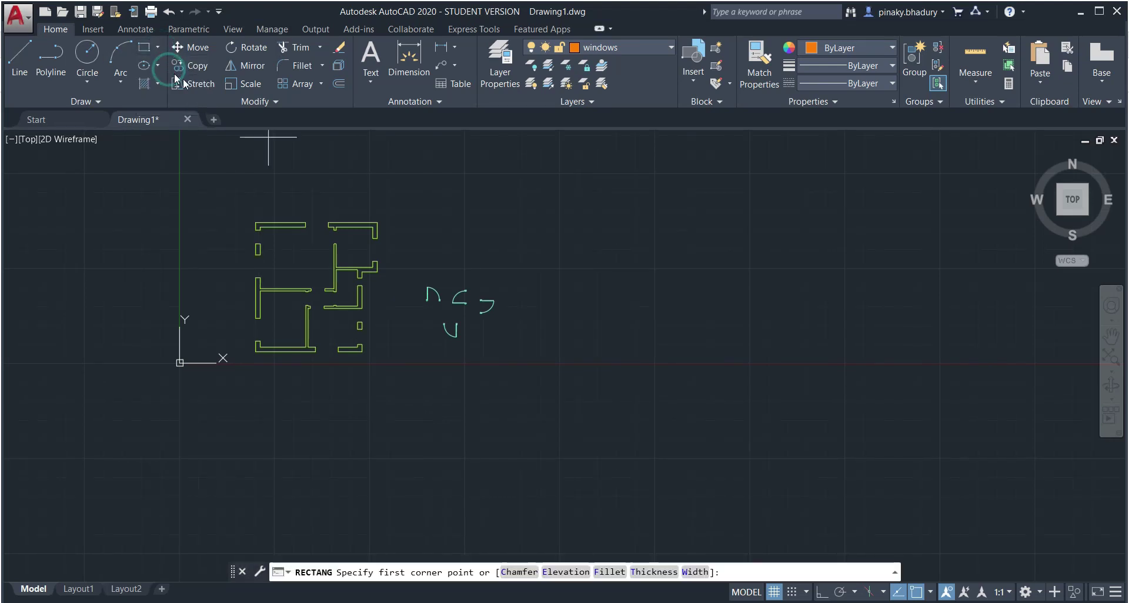
scroll(541, 305, up, 6)
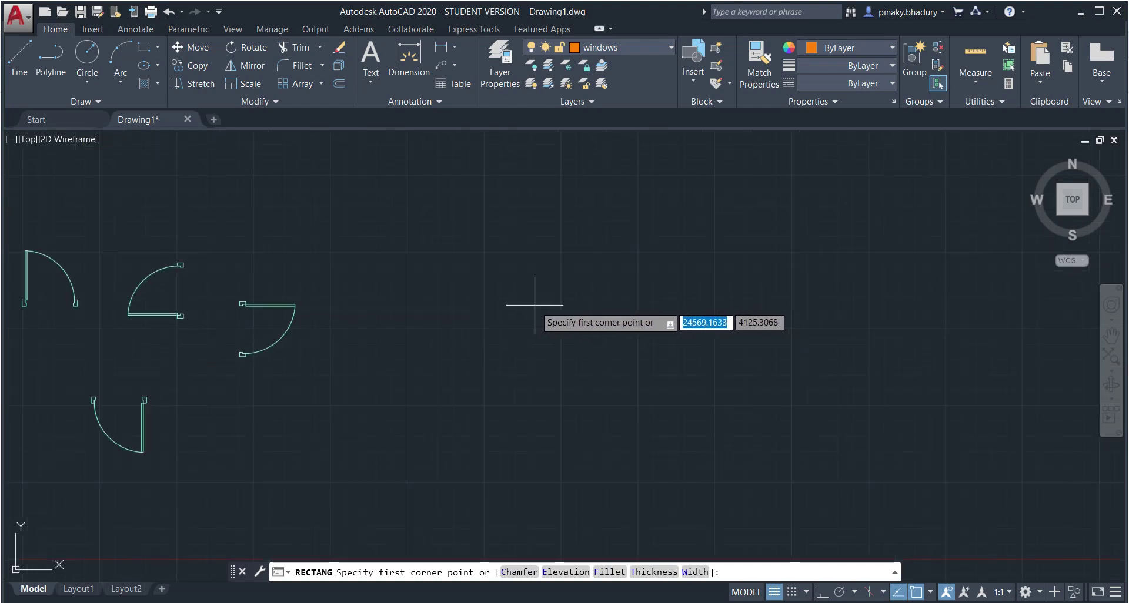
key(alt+Tab)
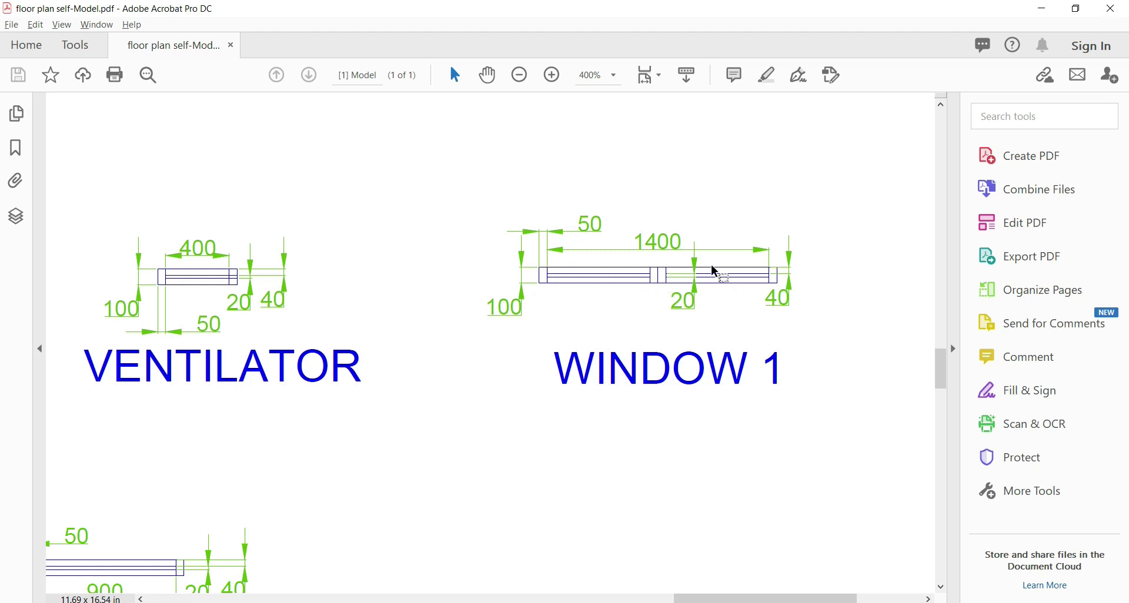
key(alt+Tab)
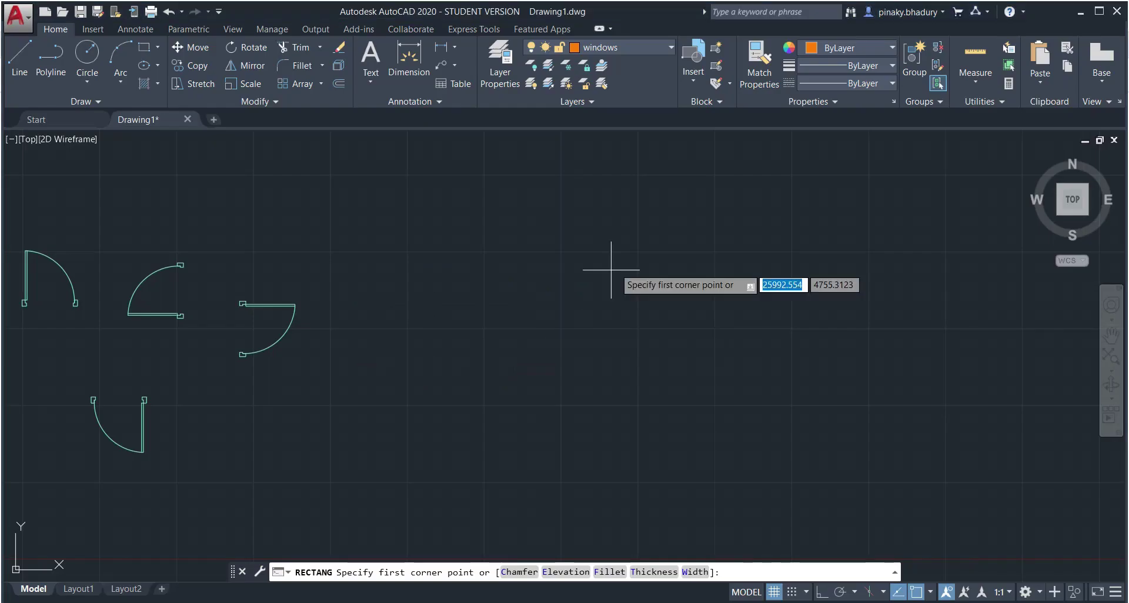
click(405, 284)
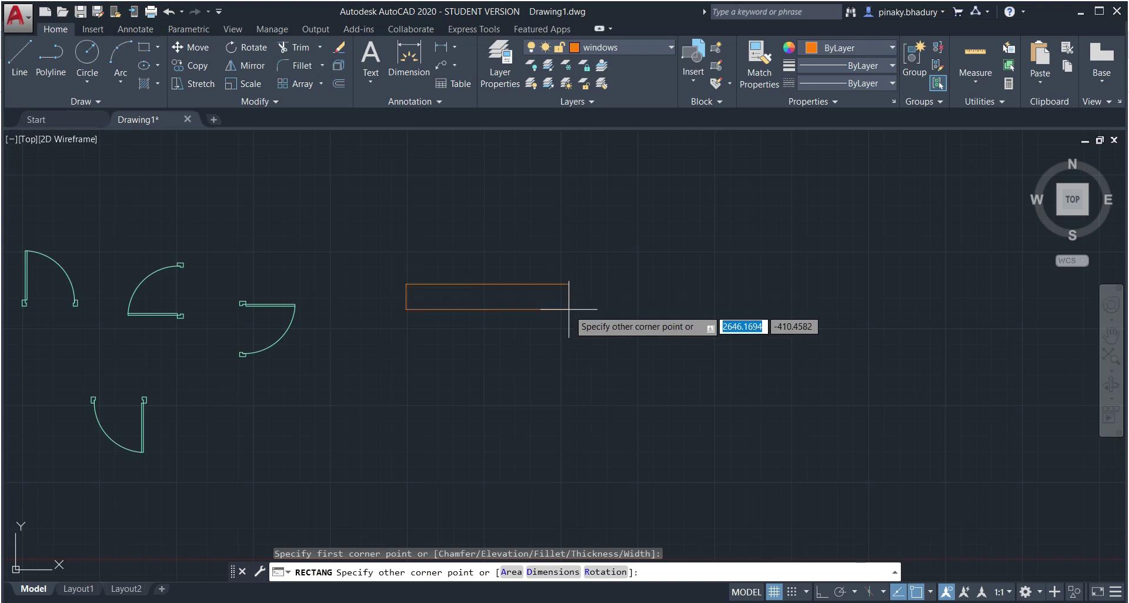
click(553, 573)
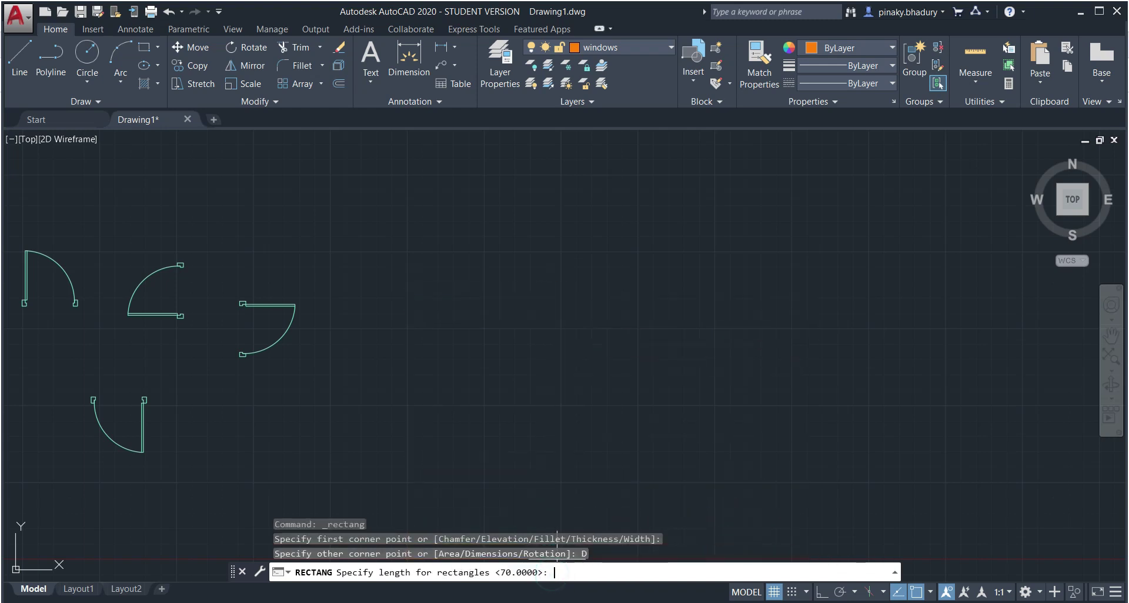
text(14)
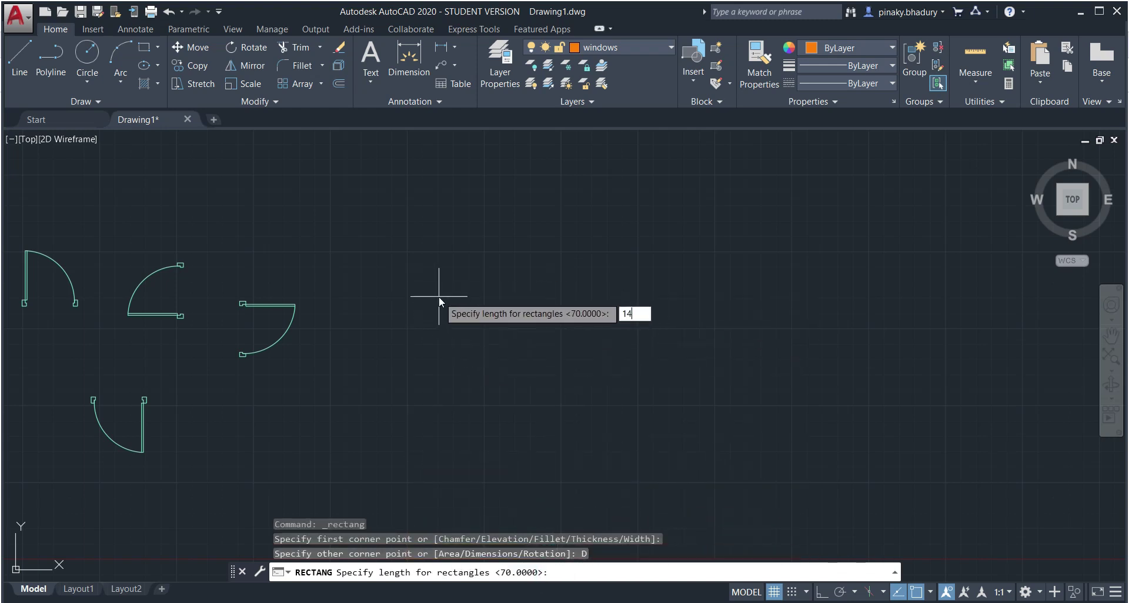
text(00)
key(Return)
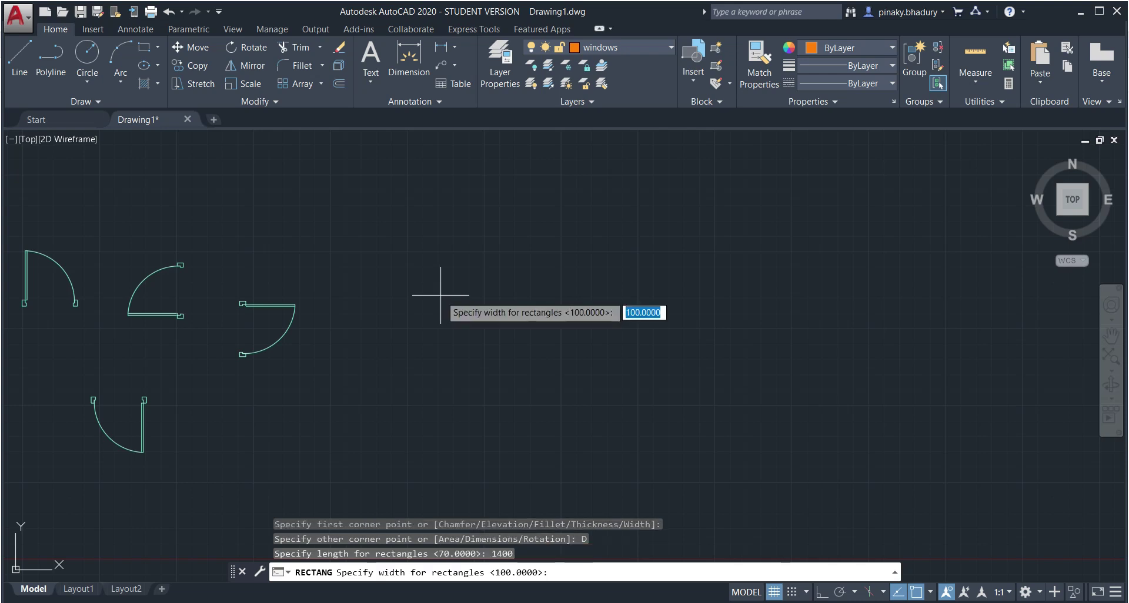
key(alt+Tab)
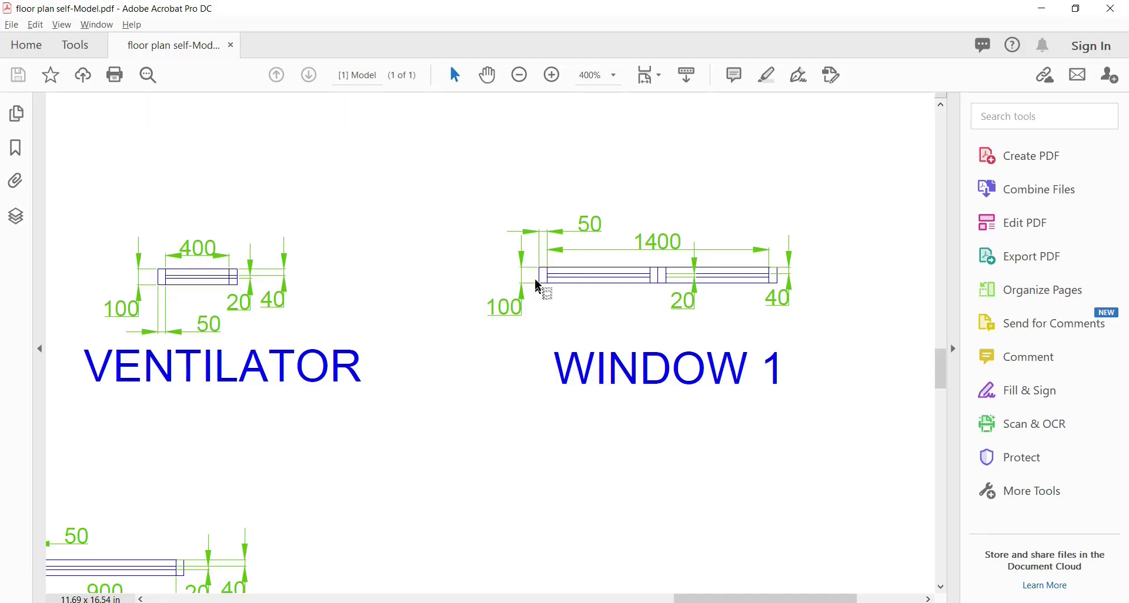
key(alt+Tab)
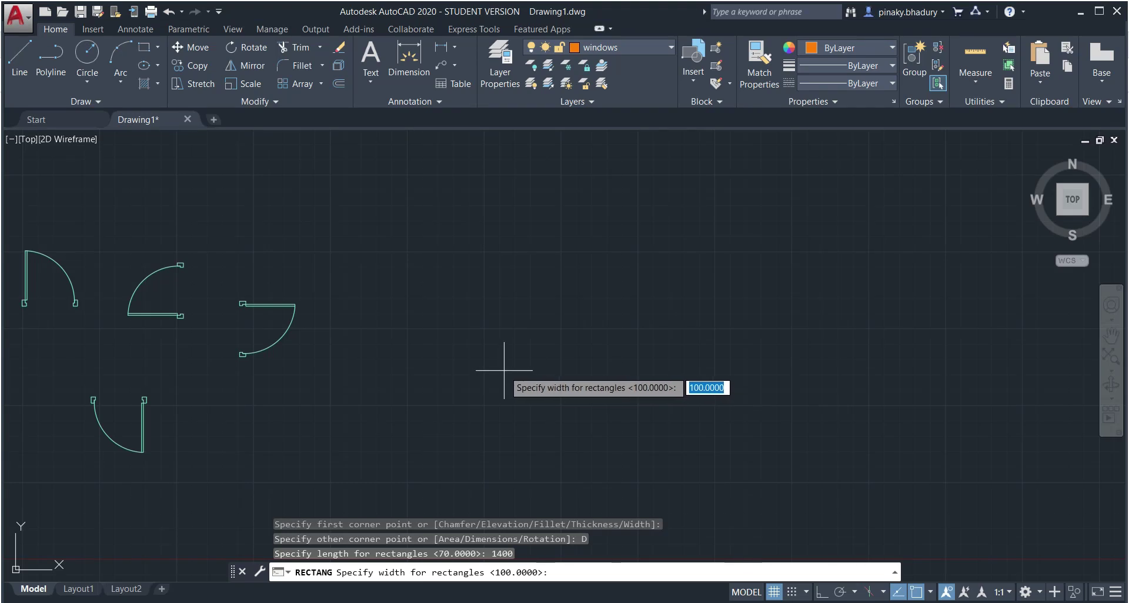
key(Return)
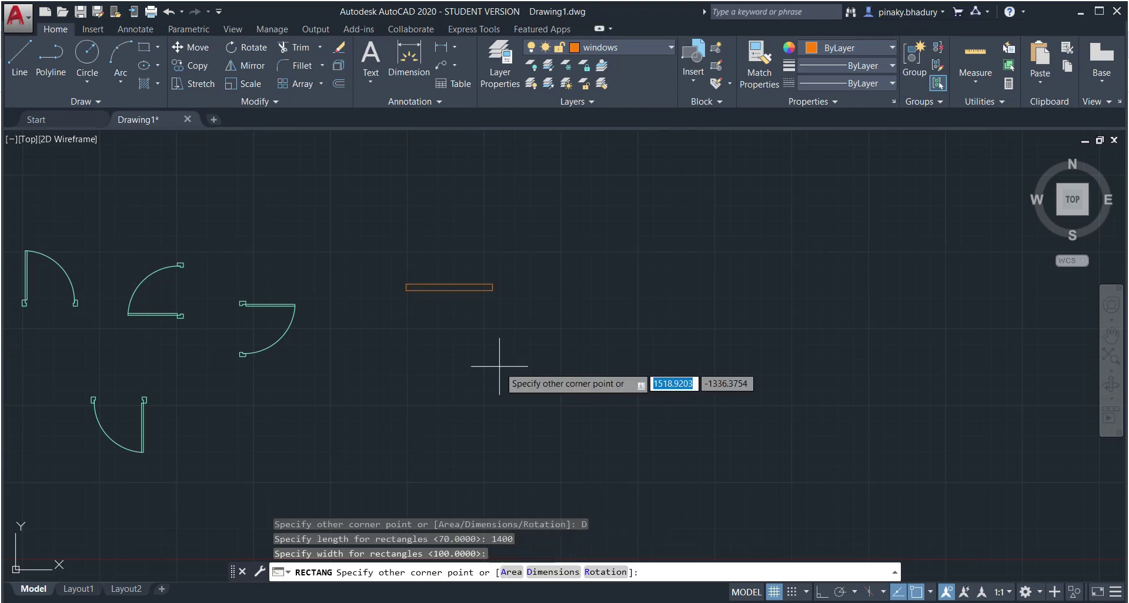
click(476, 412)
Step: Explode the Window 1 rectangle into separate lines
scroll(432, 299, up, 4)
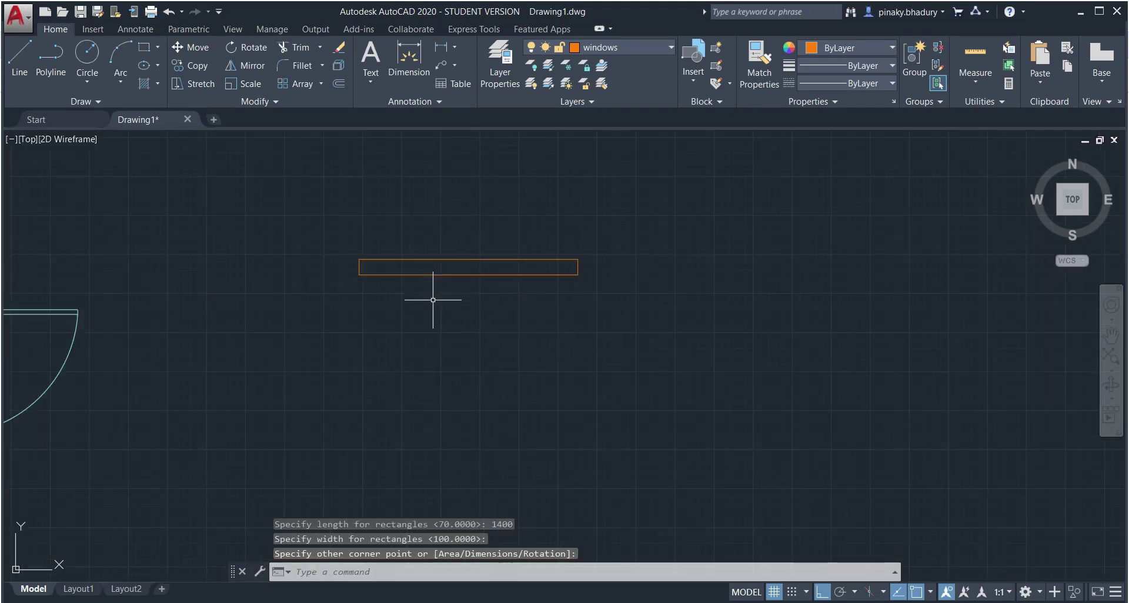
scroll(433, 300, up, 1)
mouse_move(684, 199)
mouse_down()
mouse_move(366, 348)
mouse_move(251, 225)
mouse_up()
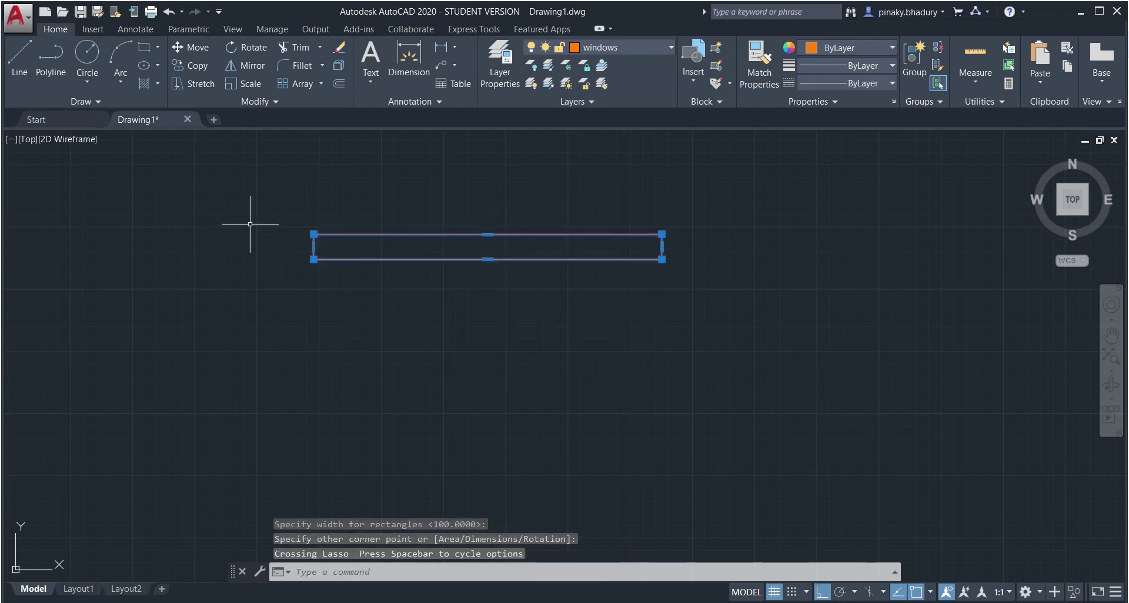
text(x)
key(Return)
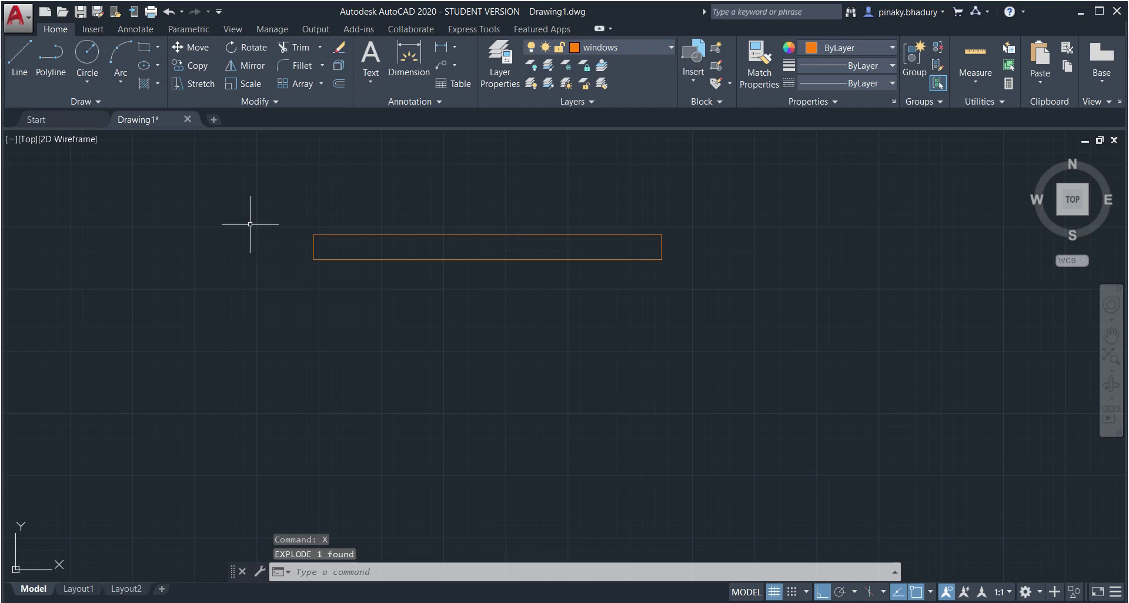
Step: Offset both short edges of the Window 1 rectangle 50 outward, checking the frame dimensions in the floor plan PDF
key(alt+Tab)
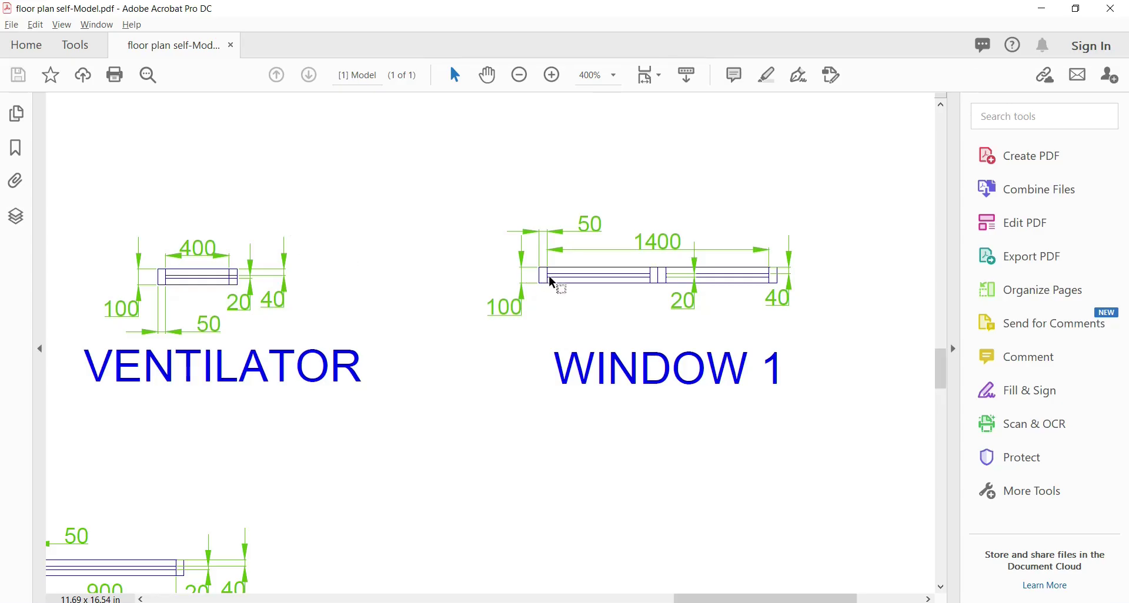
key(alt+Tab)
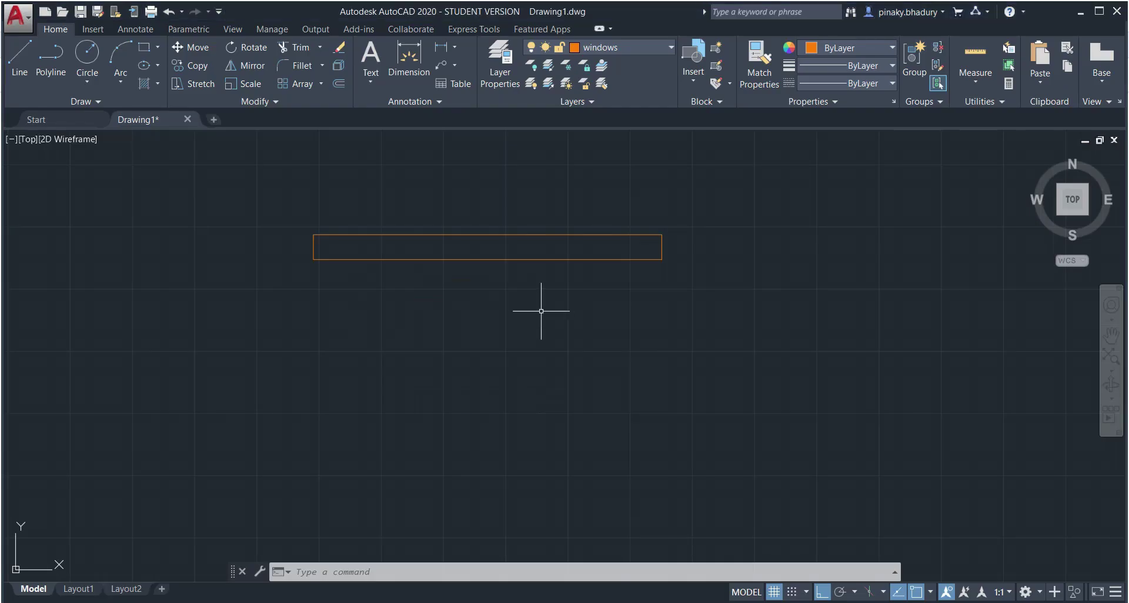
click(338, 87)
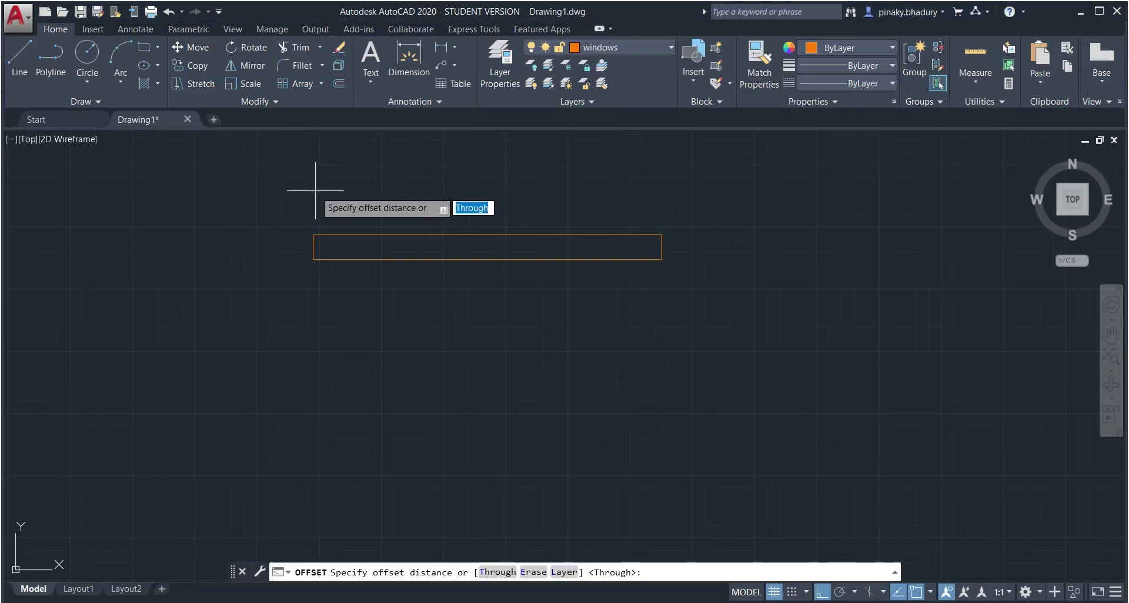
text(50)
key(Return)
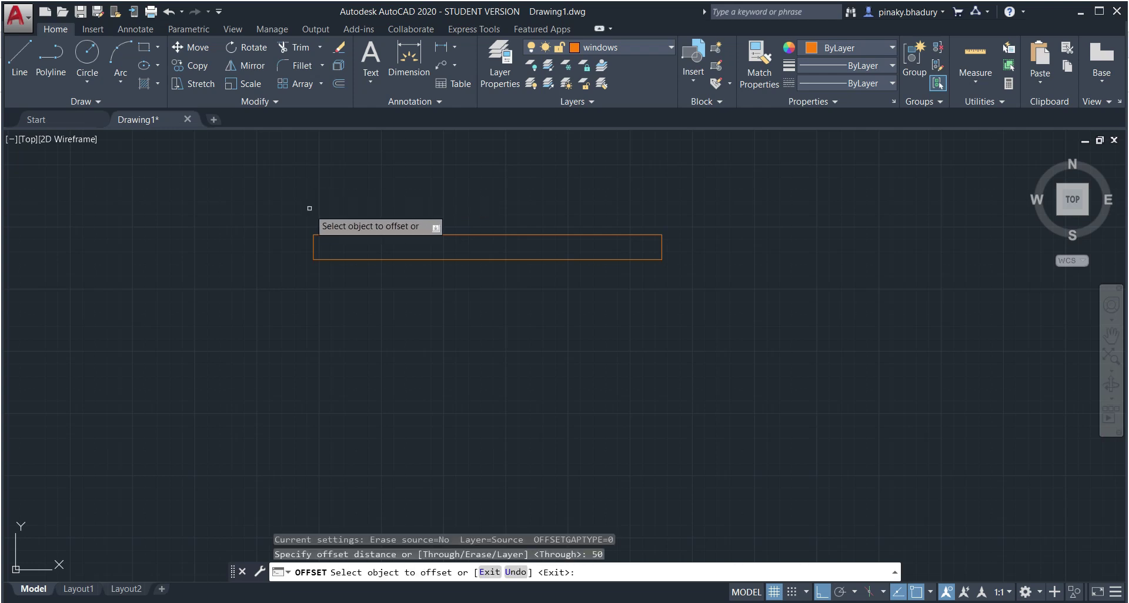
click(313, 247)
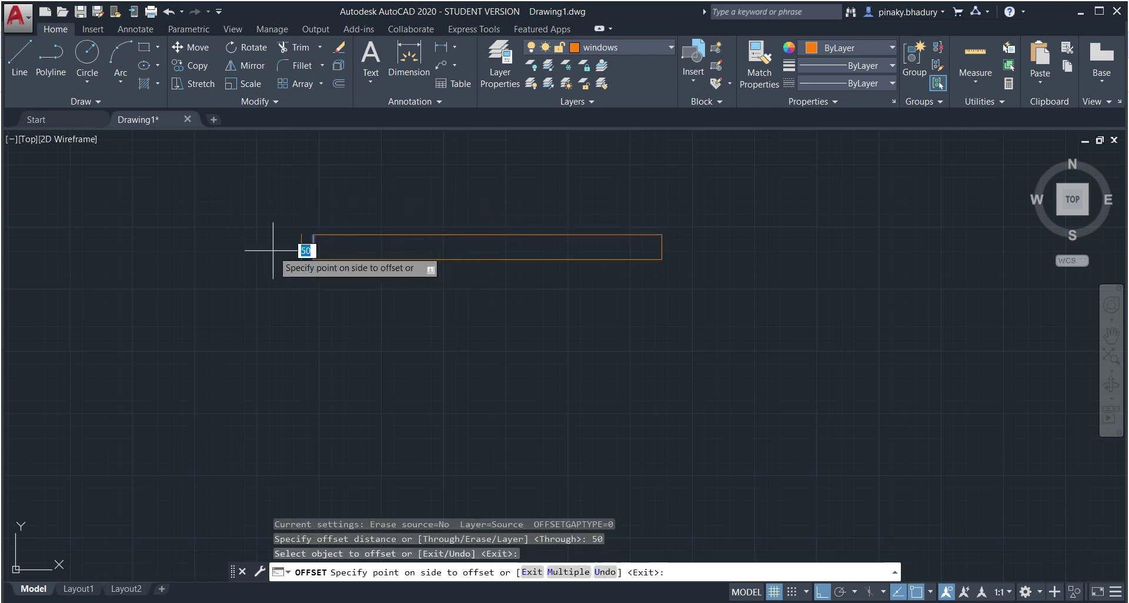
click(273, 251)
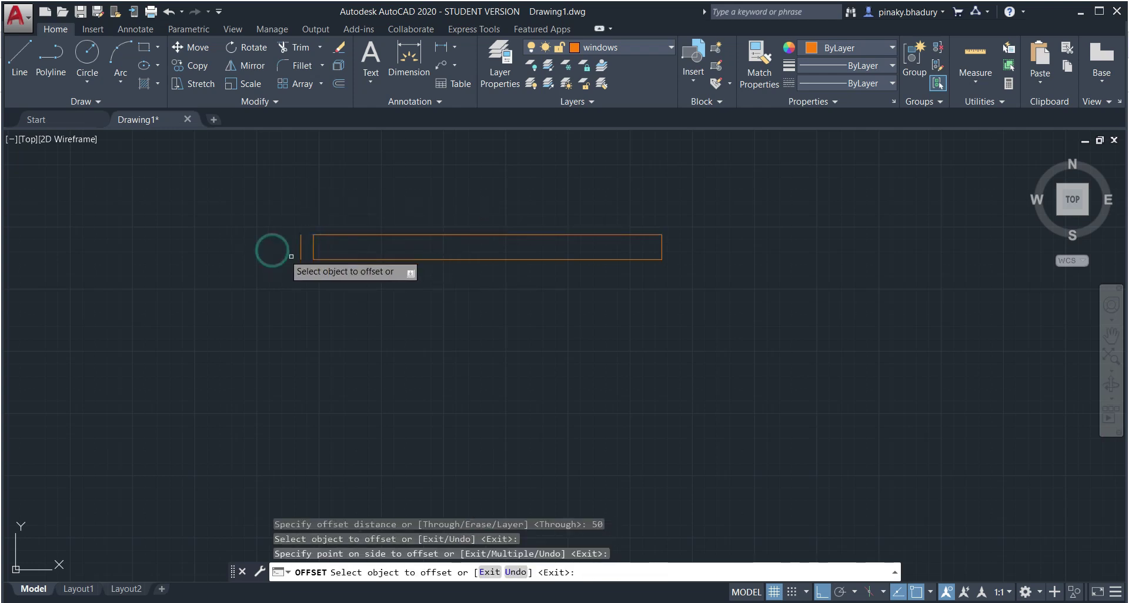
click(659, 245)
click(714, 253)
key(alt+Tab)
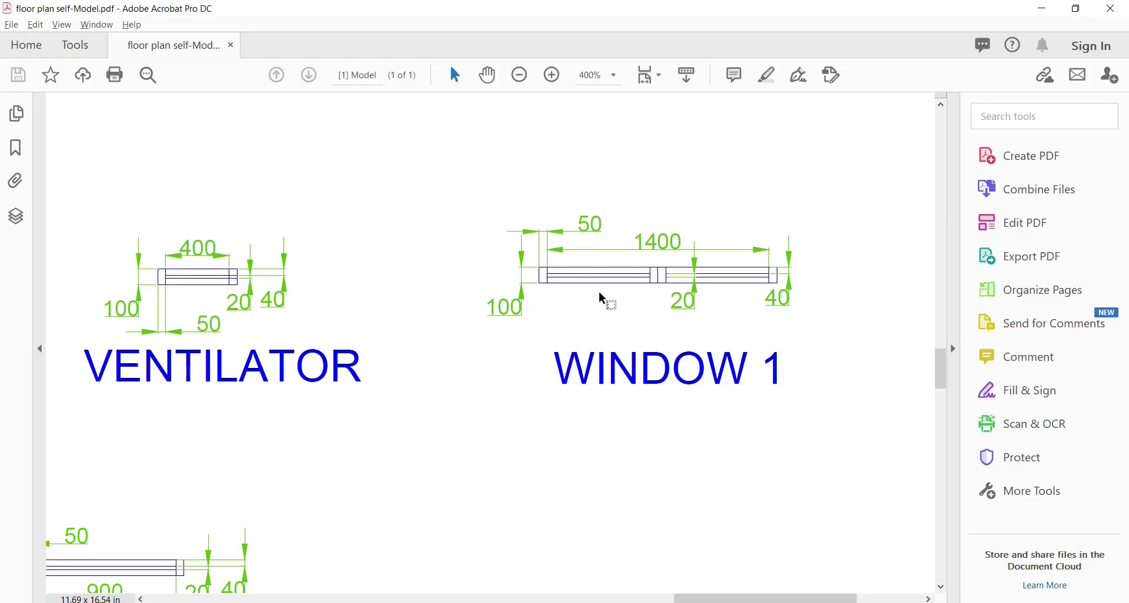
key(alt+Tab)
scroll(554, 280, up, 2)
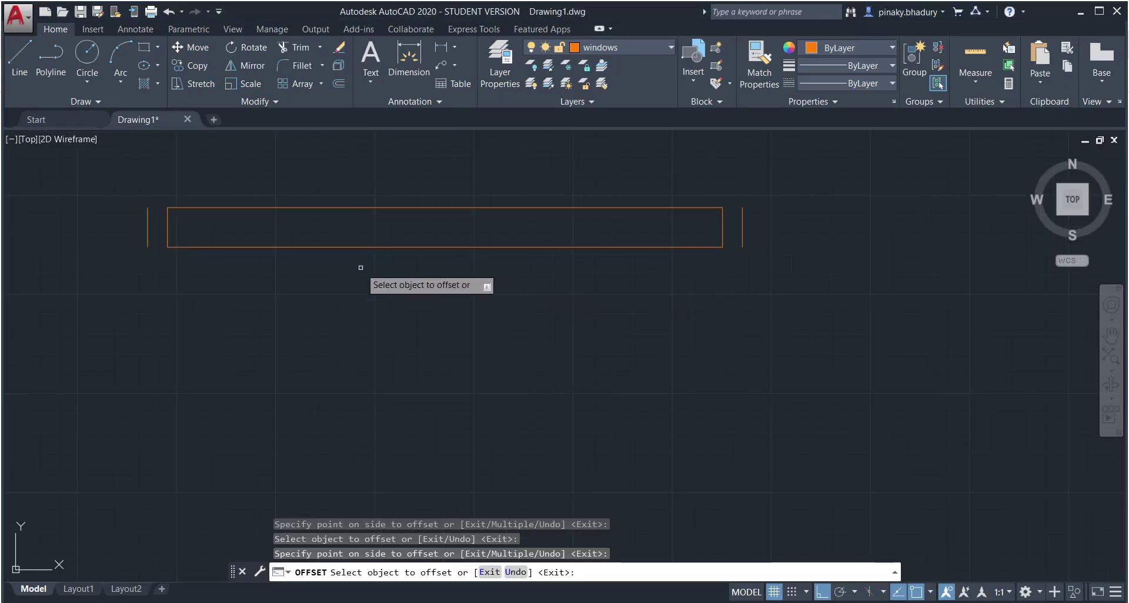
key(Escape)
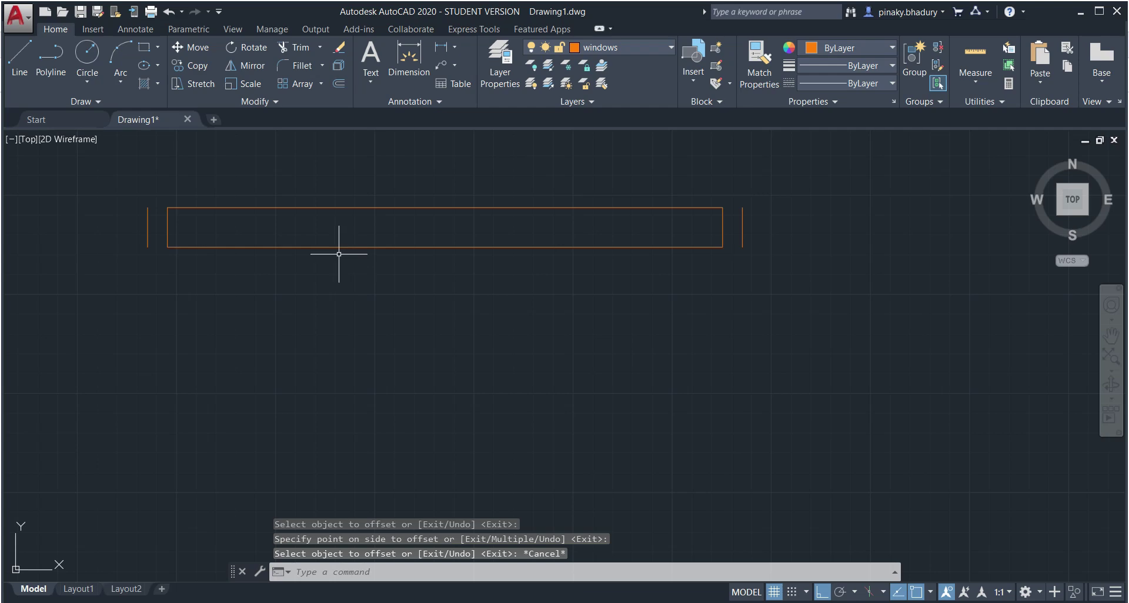
Step: Check the pane spacing in the PDF and offset the rectangle's upper long edge 40 inward
key(alt+Tab)
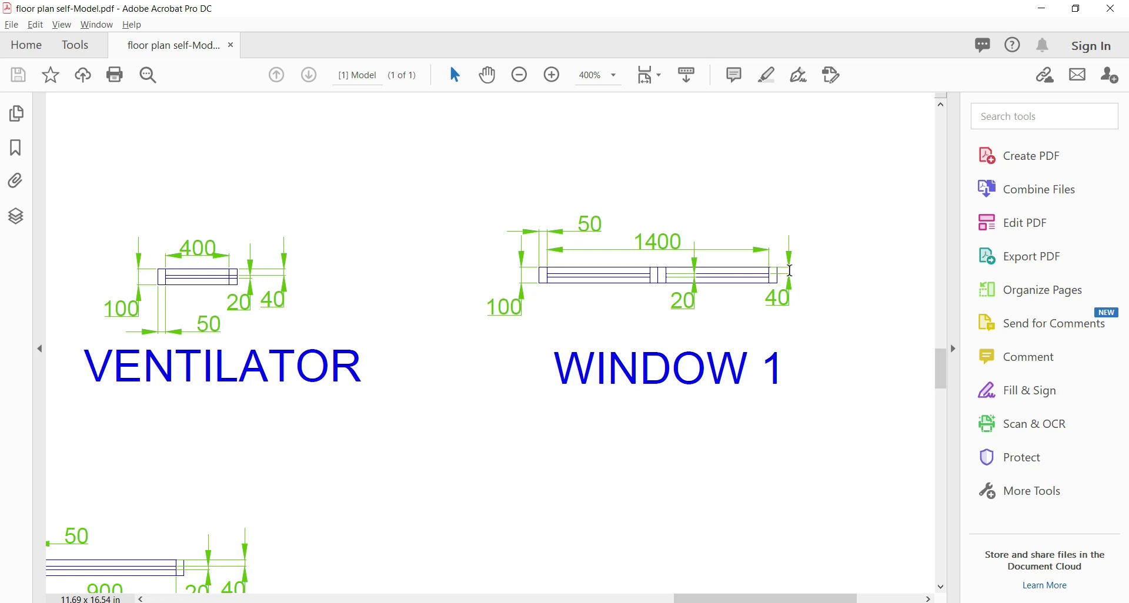
key(alt+Tab)
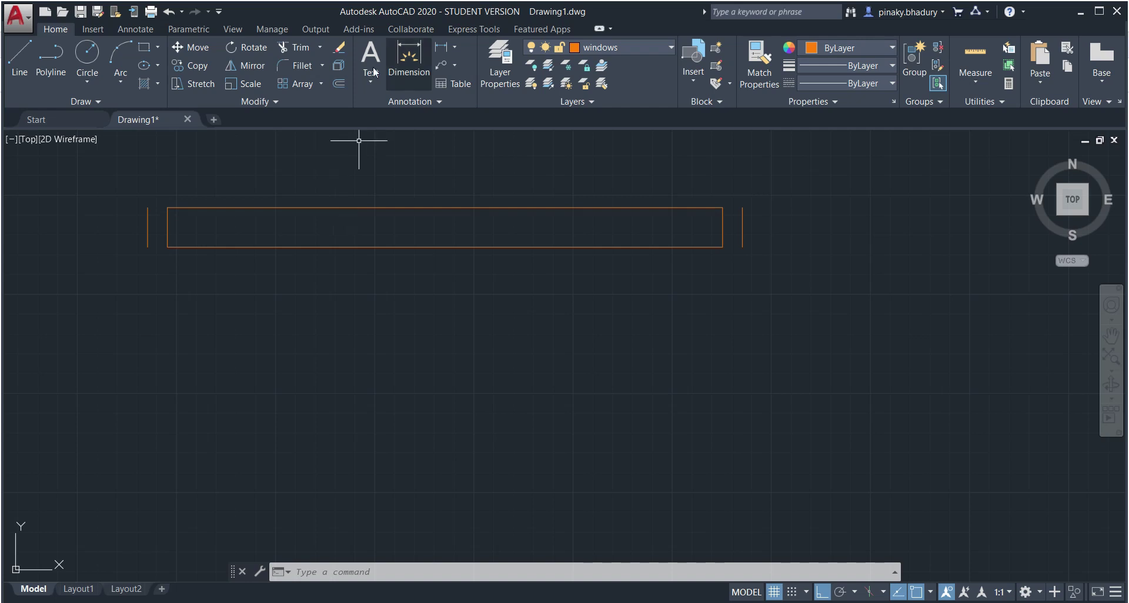
click(339, 84)
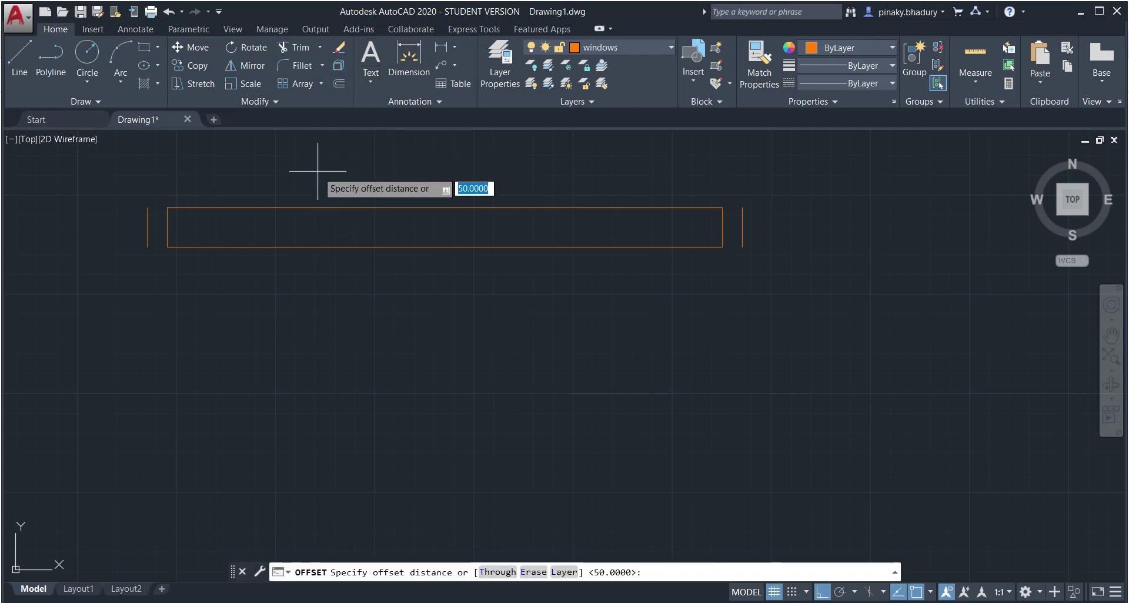
text(4)
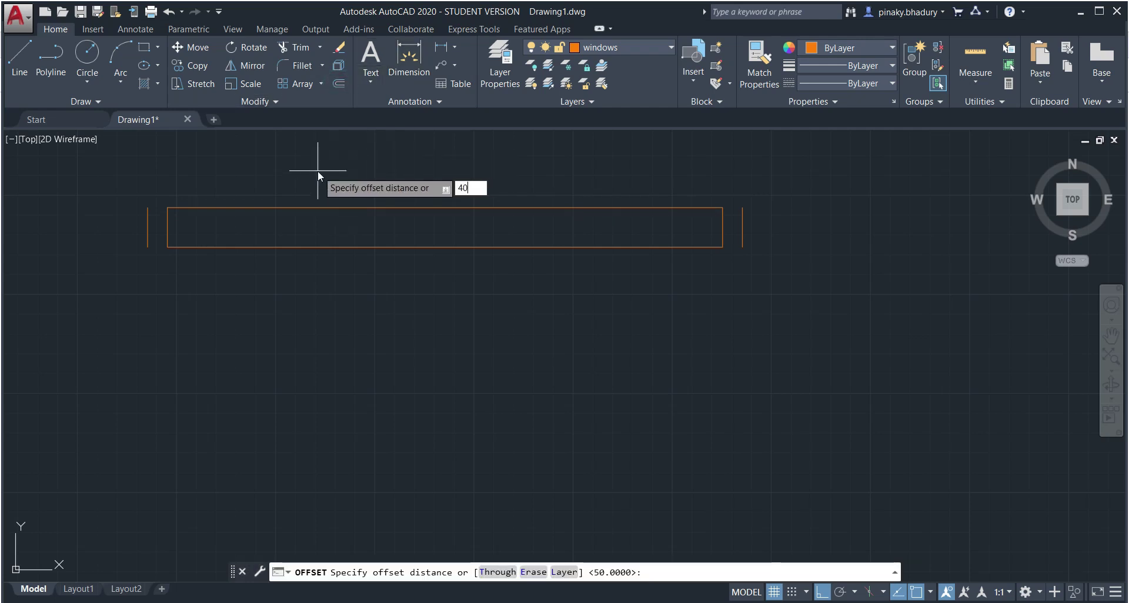
text(0)
key(Return)
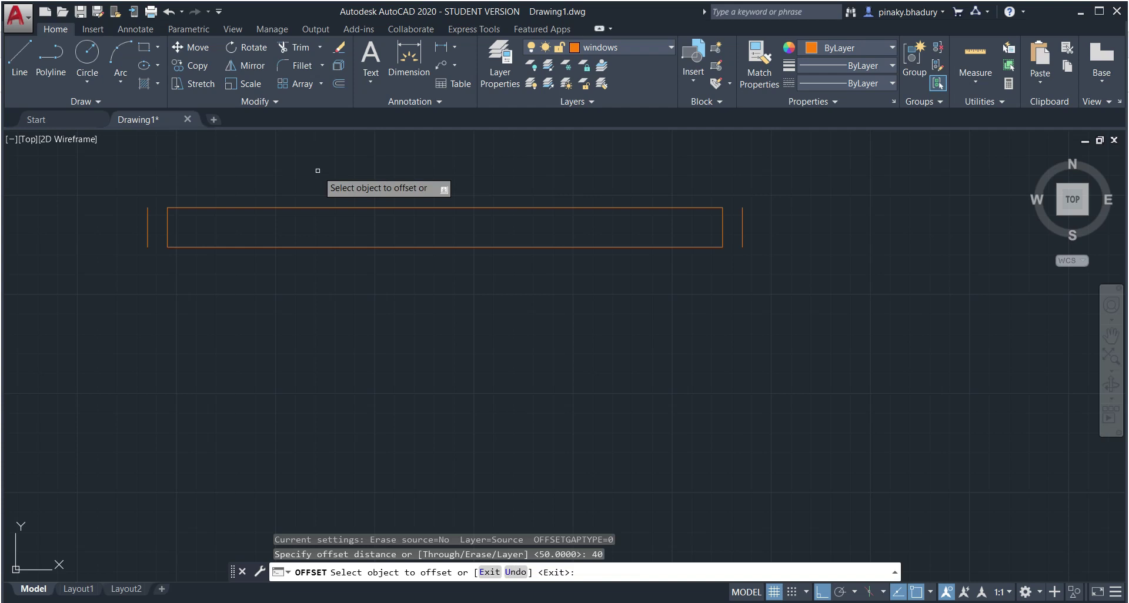
click(399, 208)
click(404, 259)
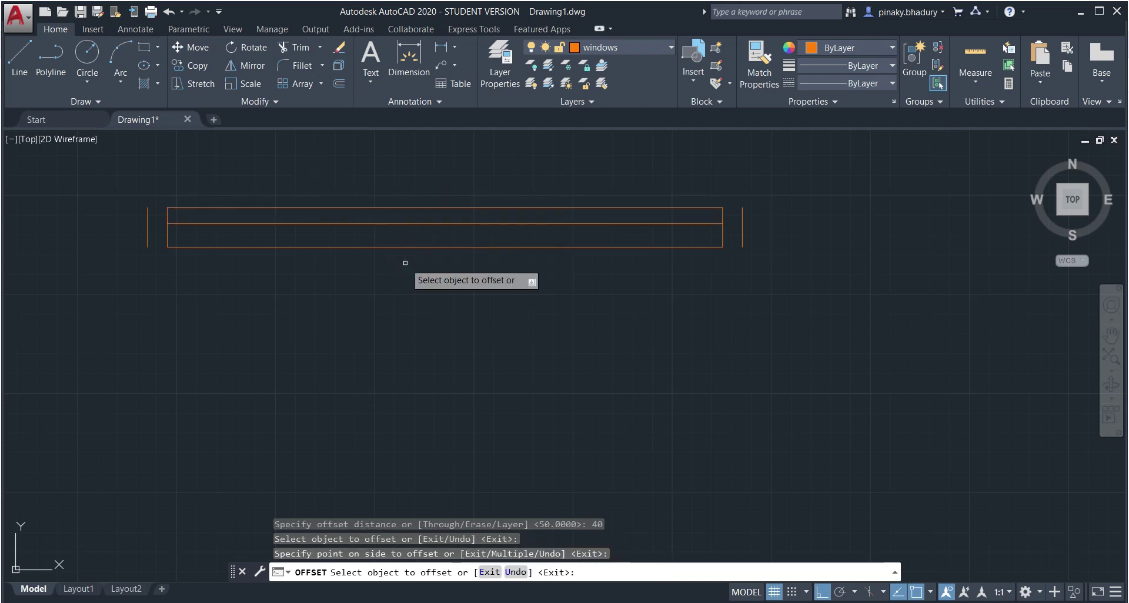
Step: Offset the rectangle's lower long edge 40 inward, comparing the pane lines with the Window 1 detail in the PDF
key(alt+Tab)
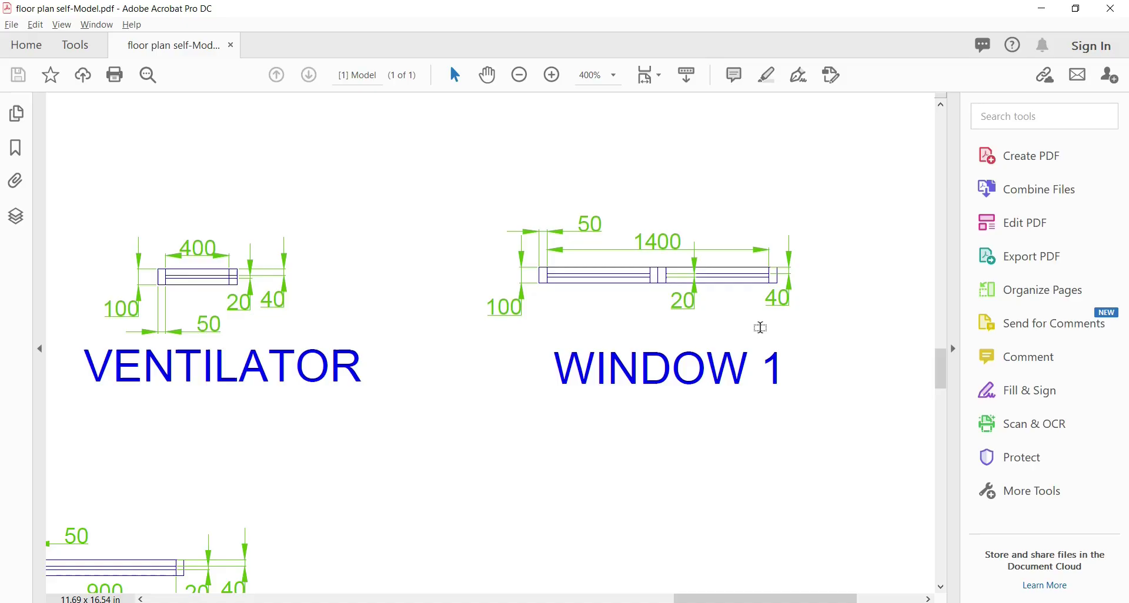
key(alt+Tab)
click(497, 247)
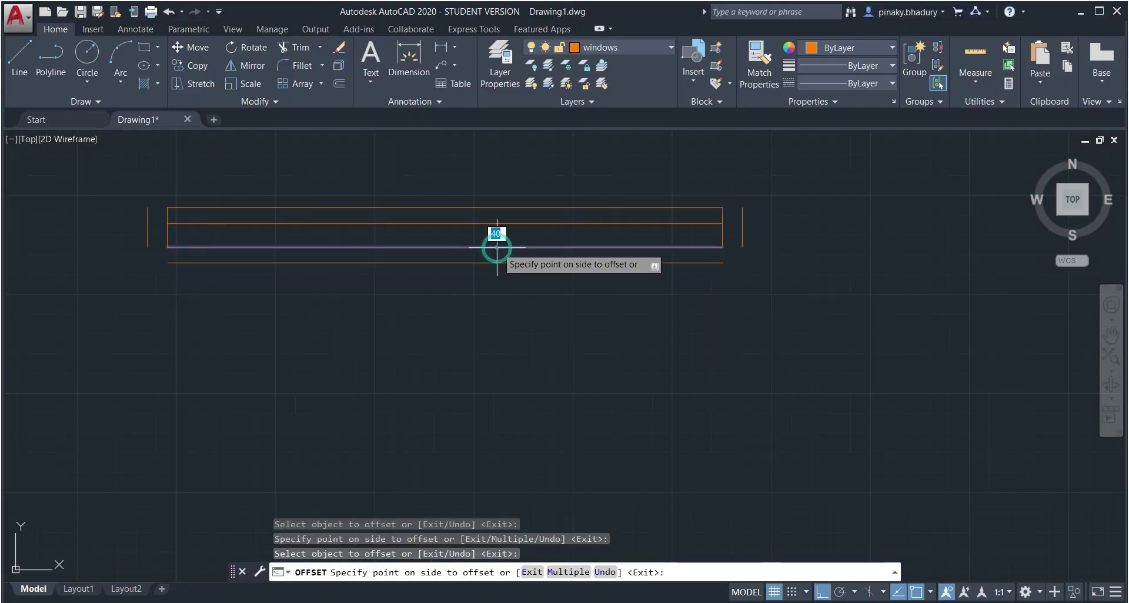
click(504, 205)
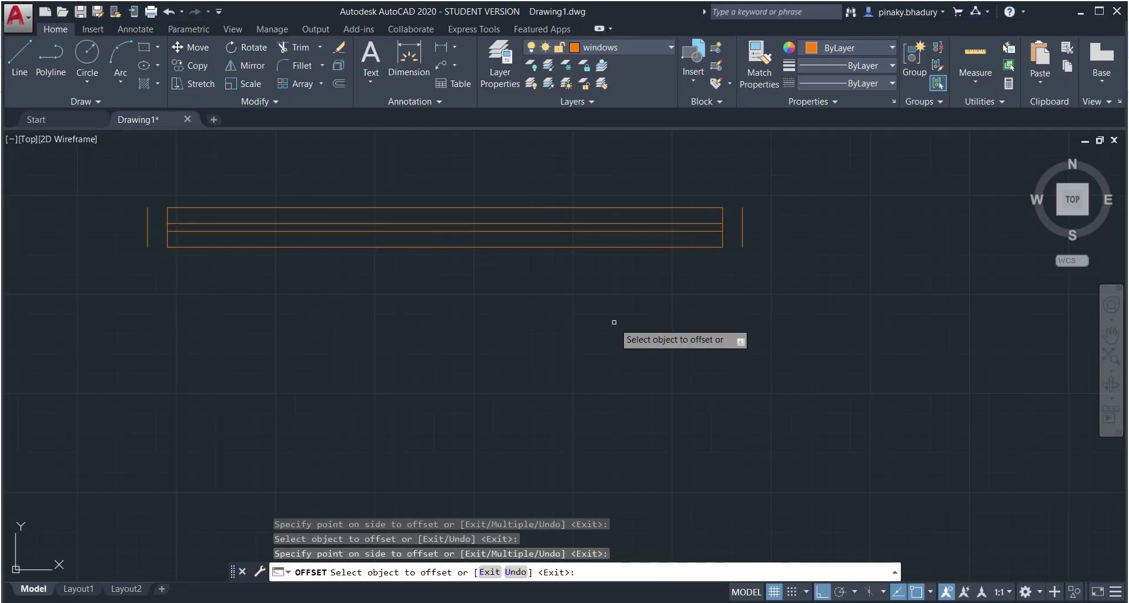
key(alt+Tab)
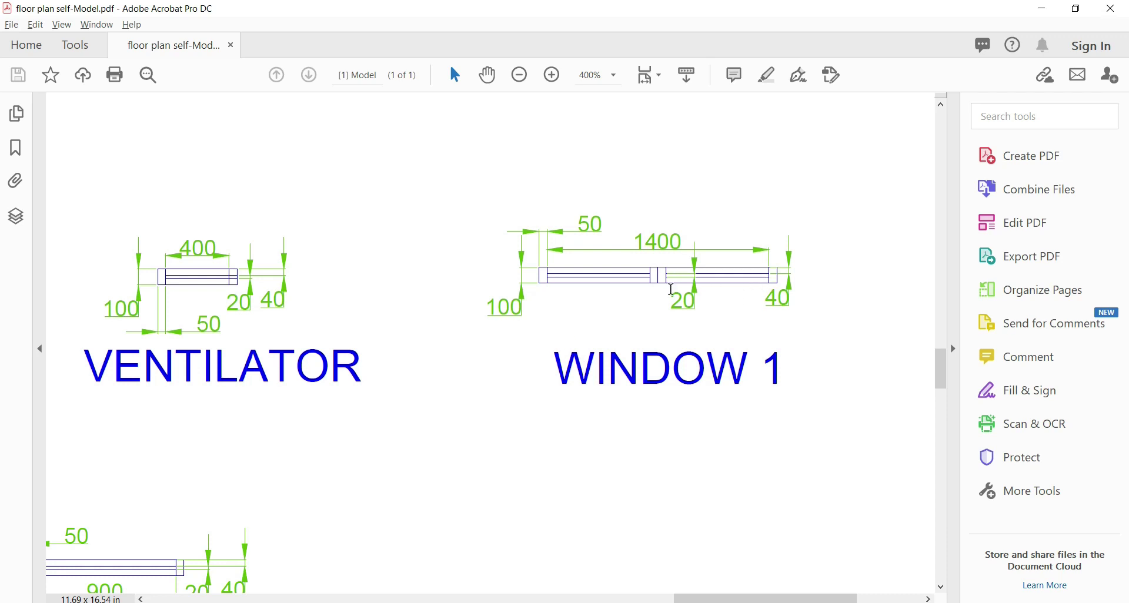
key(alt+Tab)
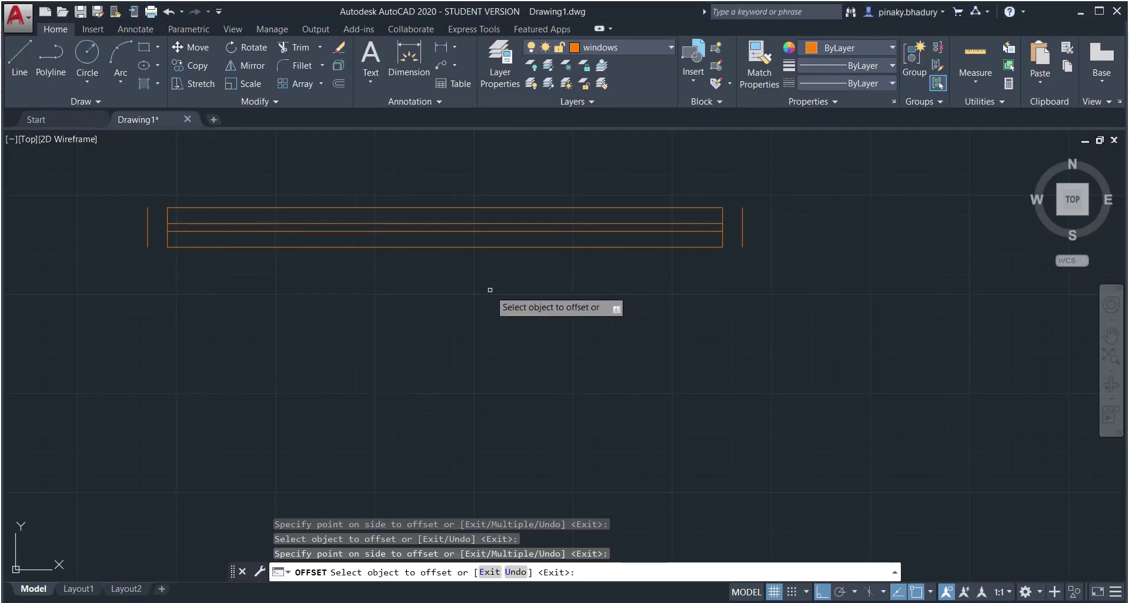
key(Escape)
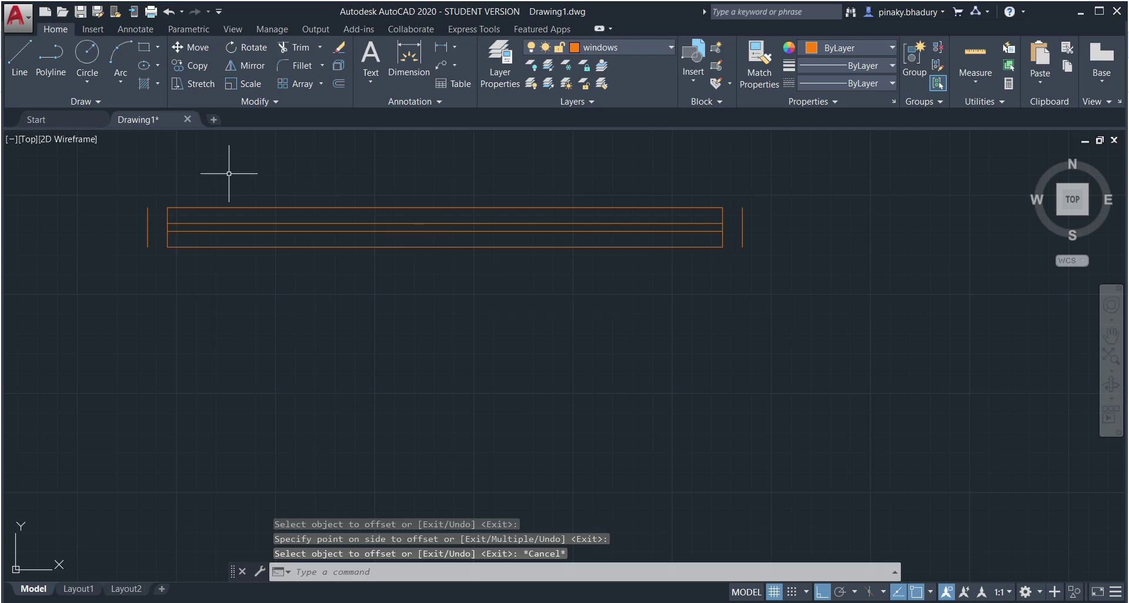
Step: Stretch both ends of the window's upper long edge to meet the outer vertical lines
click(211, 207)
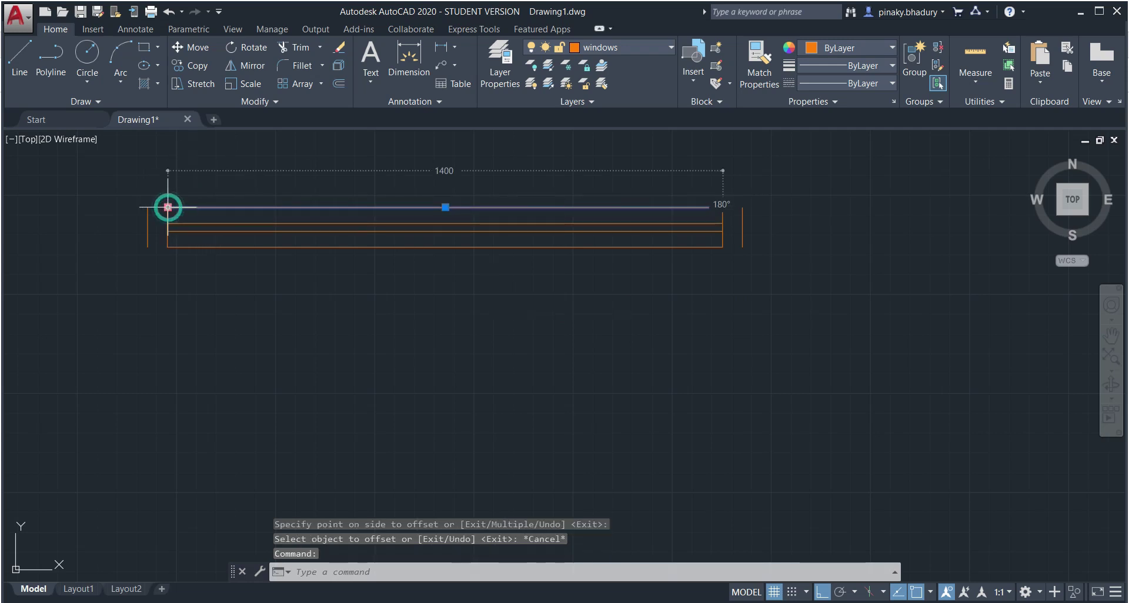
click(168, 207)
click(145, 208)
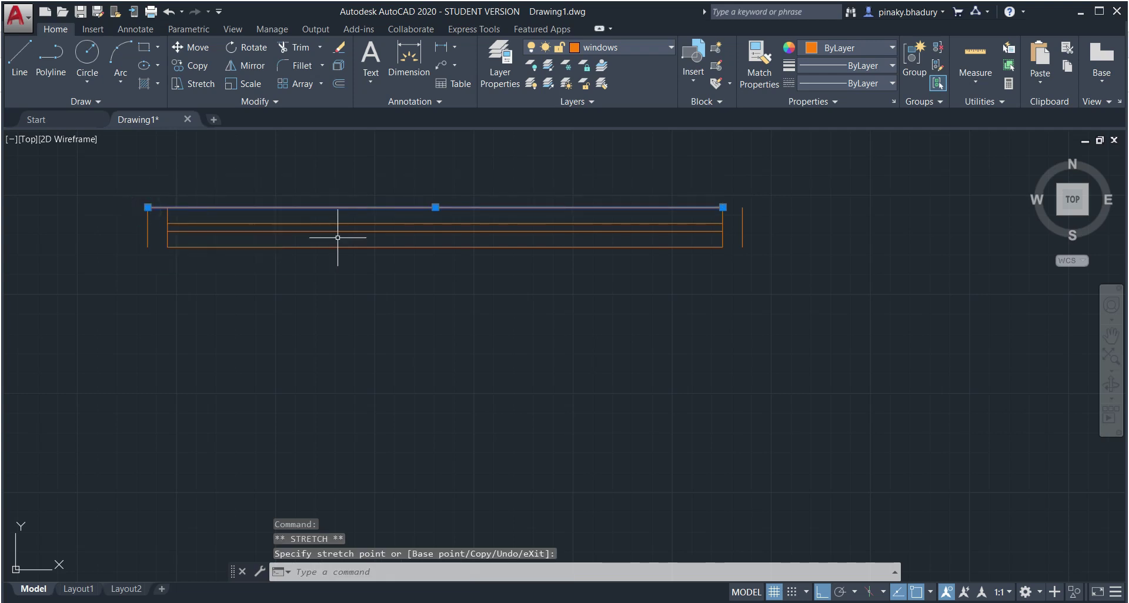
key(Escape)
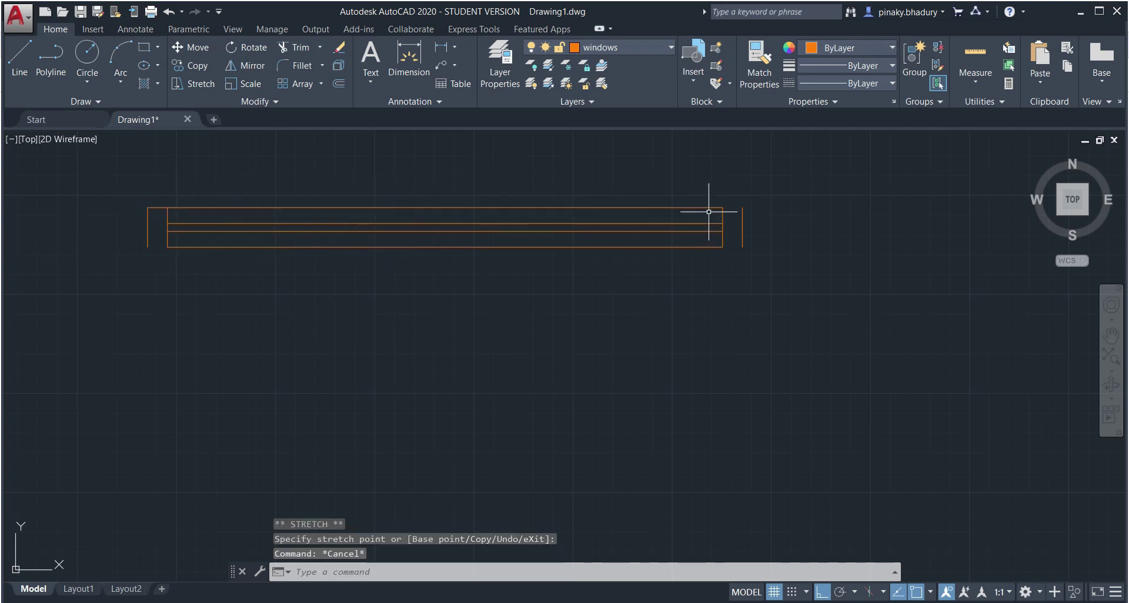
click(711, 209)
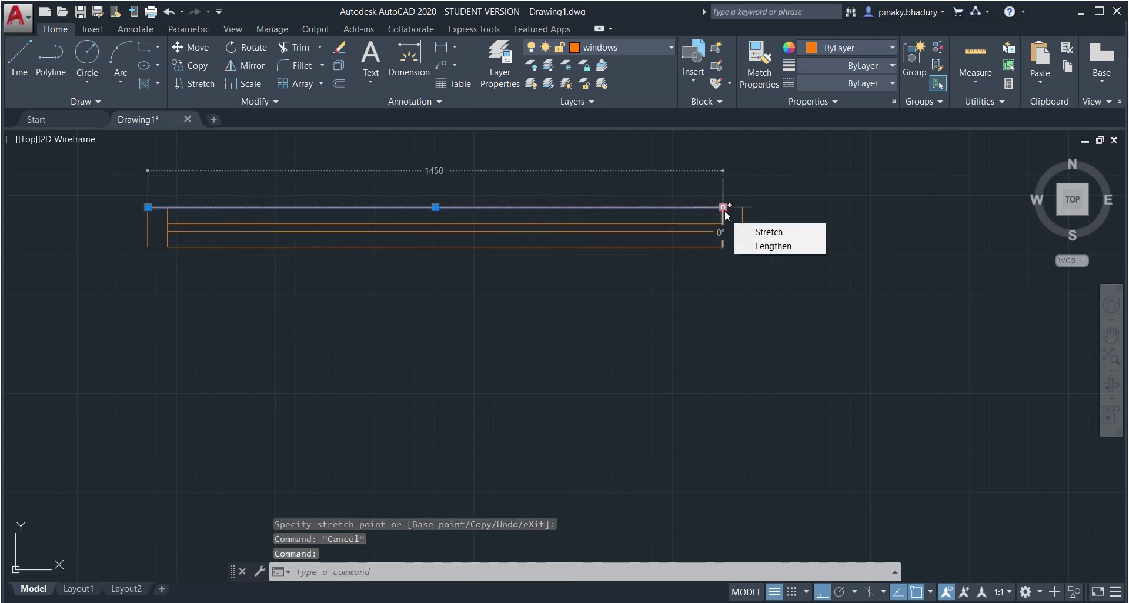
click(723, 207)
click(741, 208)
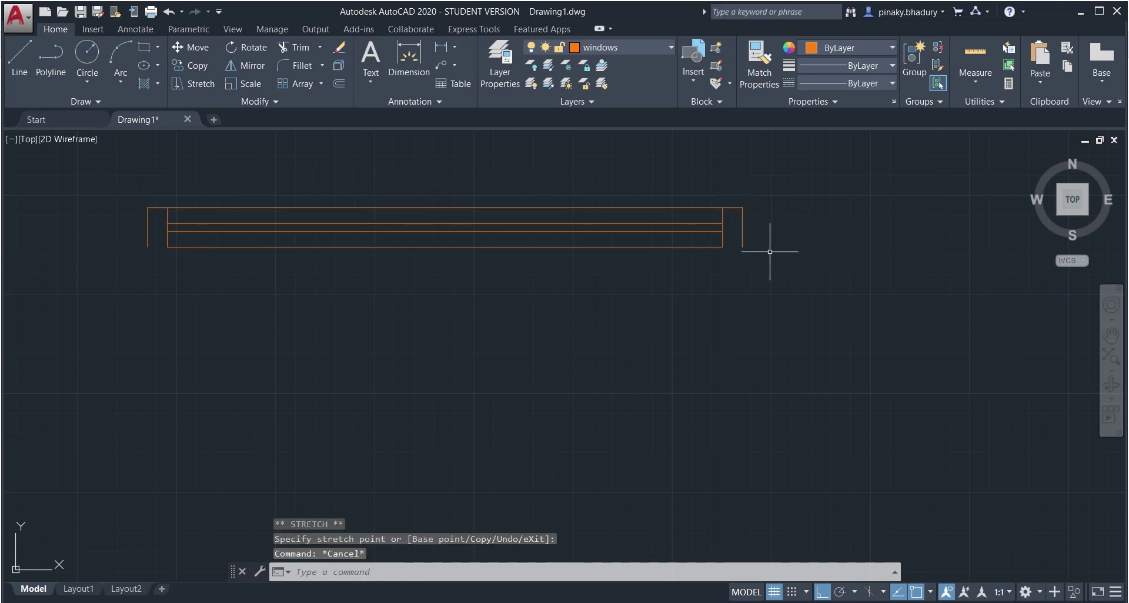
Step: Stretch both ends of the window's lower long edge to the outer vertical lines, closing the frame
click(662, 249)
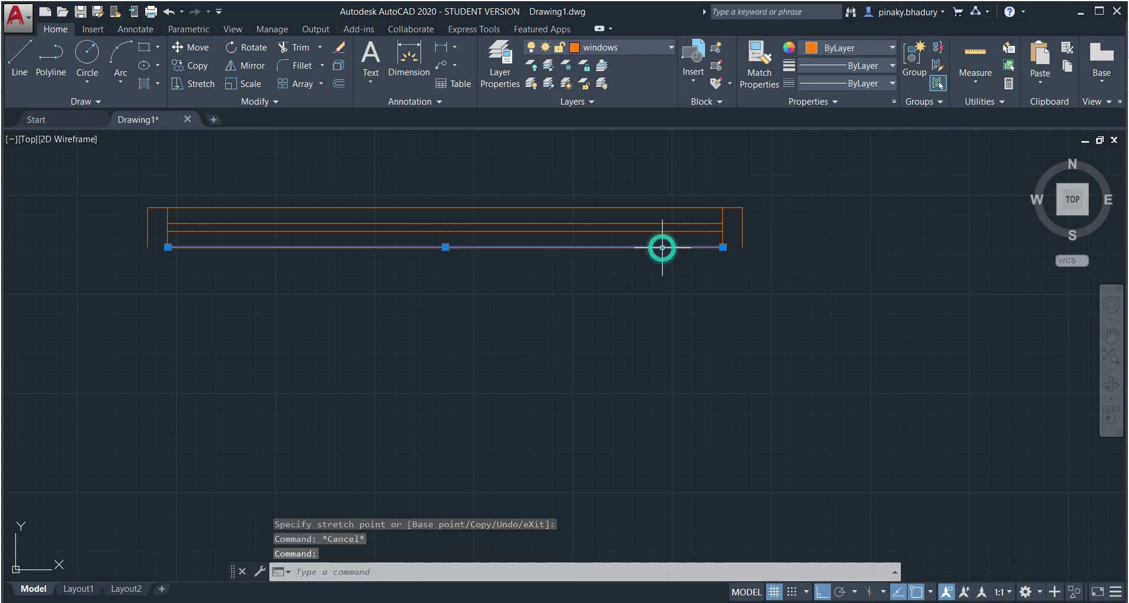
click(719, 247)
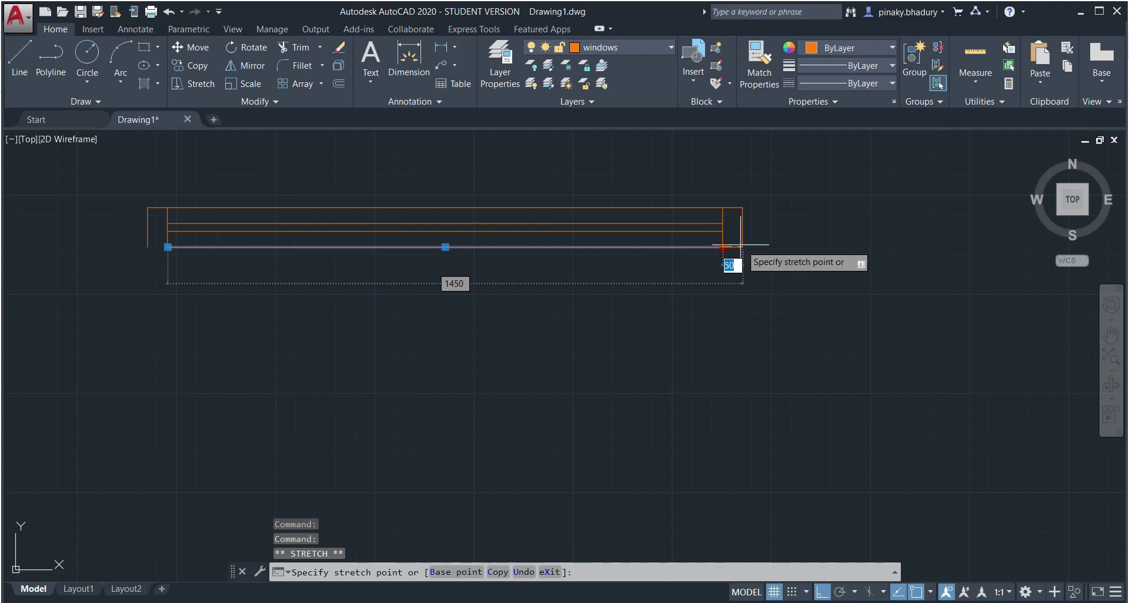
click(742, 247)
key(Escape)
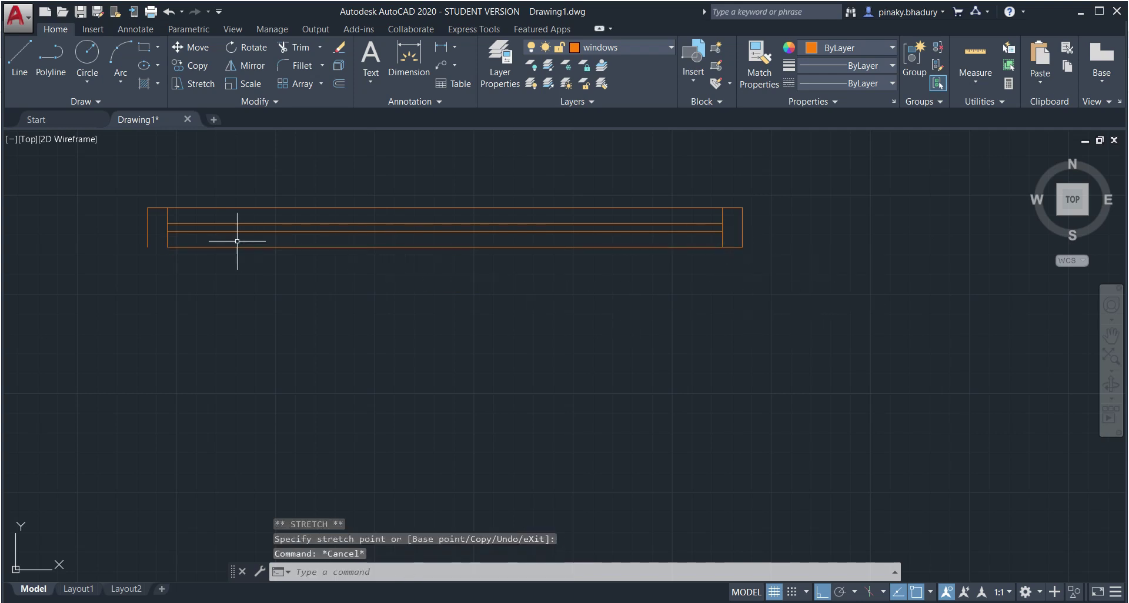
click(189, 247)
click(167, 247)
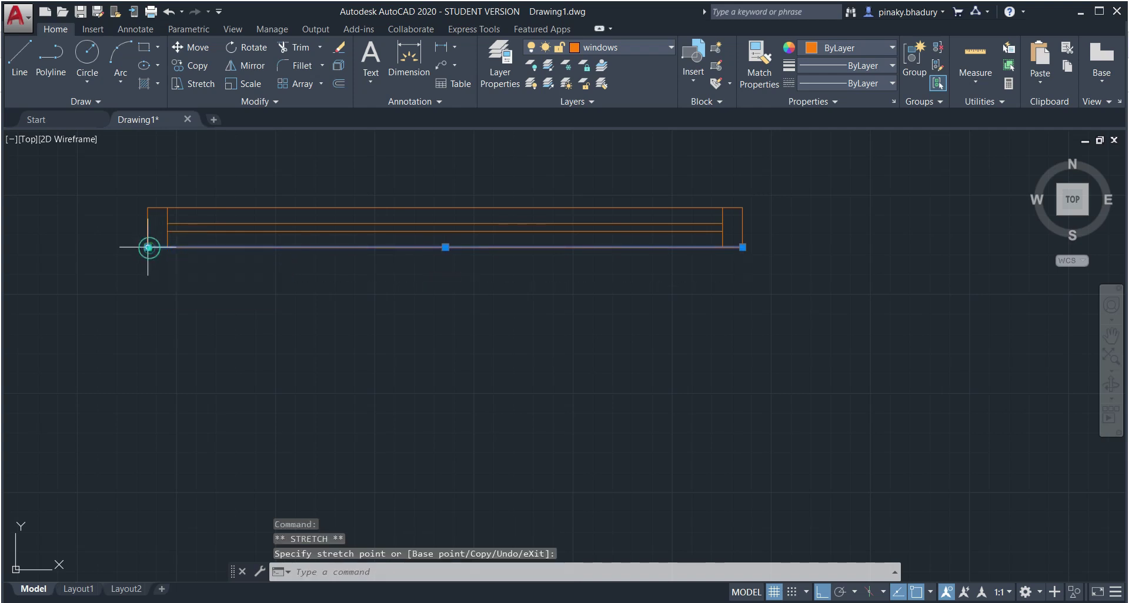
key(Escape)
scroll(271, 309, down, 2)
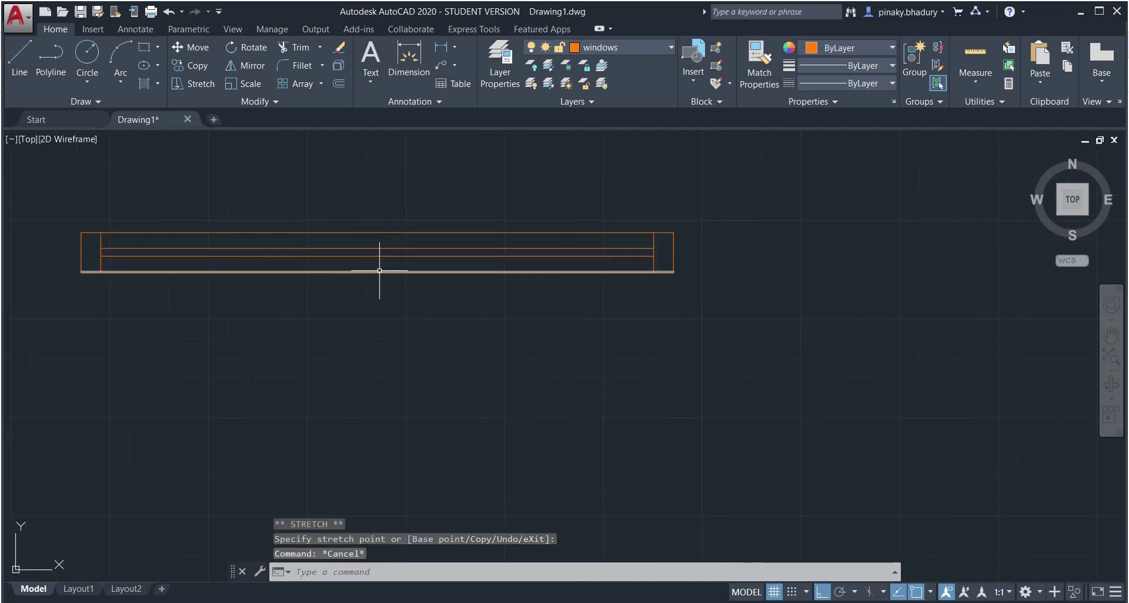
Step: Check the Window 1 centre post in the PDF and copy the left inner vertical line to the midpoint of the window's upper edge
key(alt+Tab)
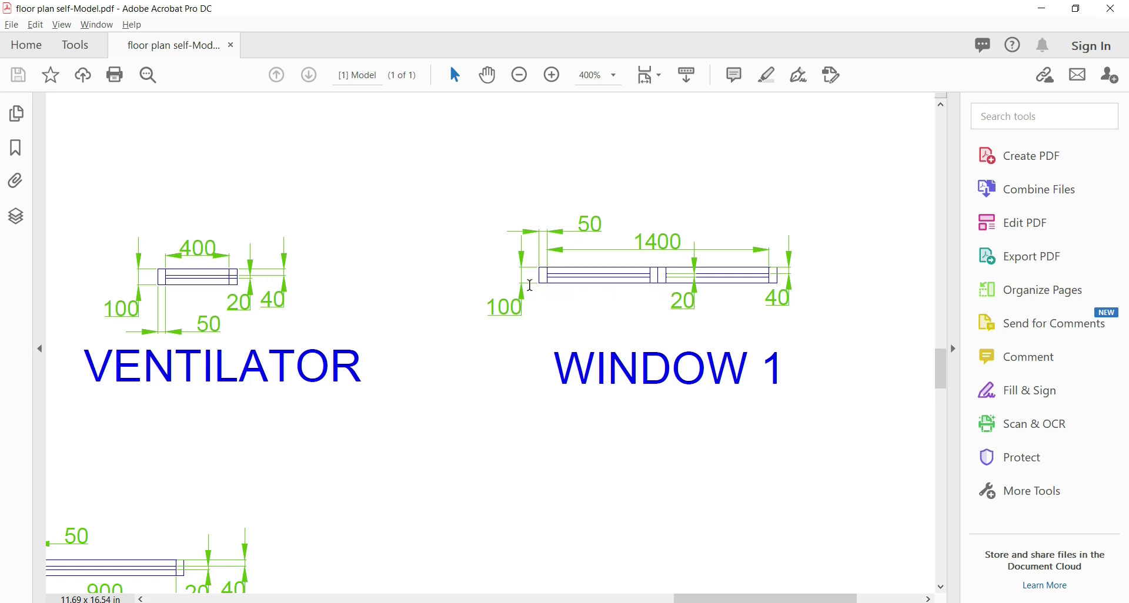
key(alt+Tab)
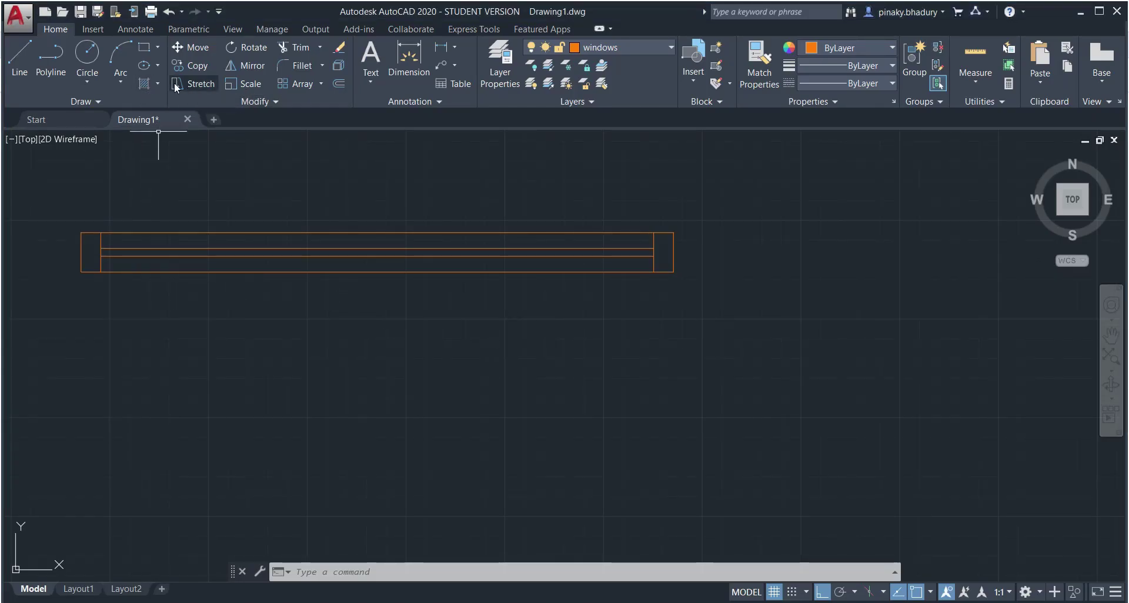
text(ct o)
key(Return)
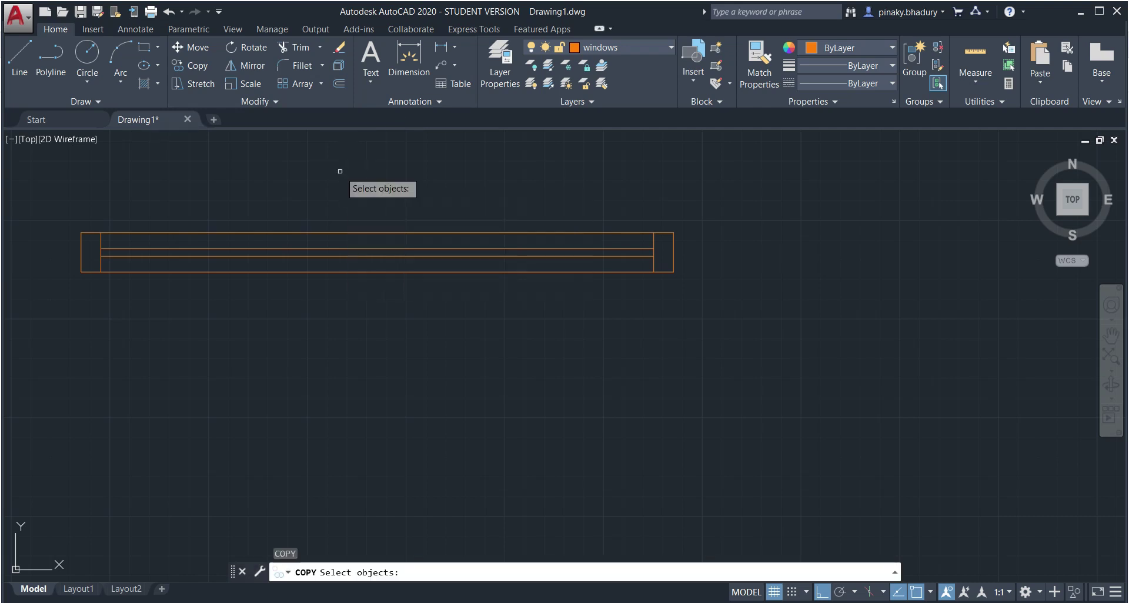
click(100, 241)
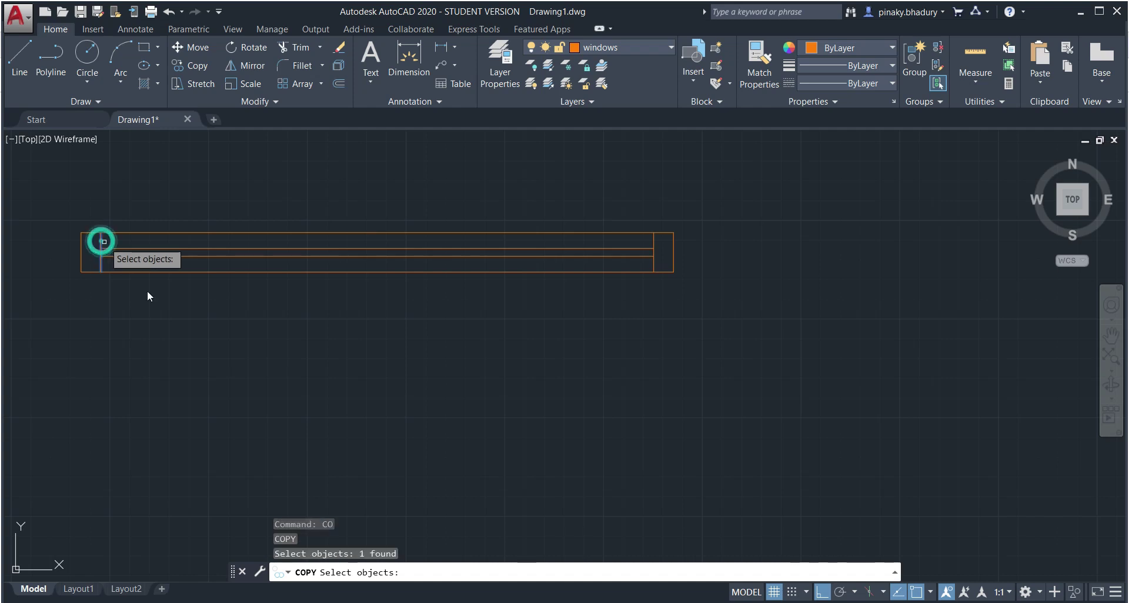
key(Return)
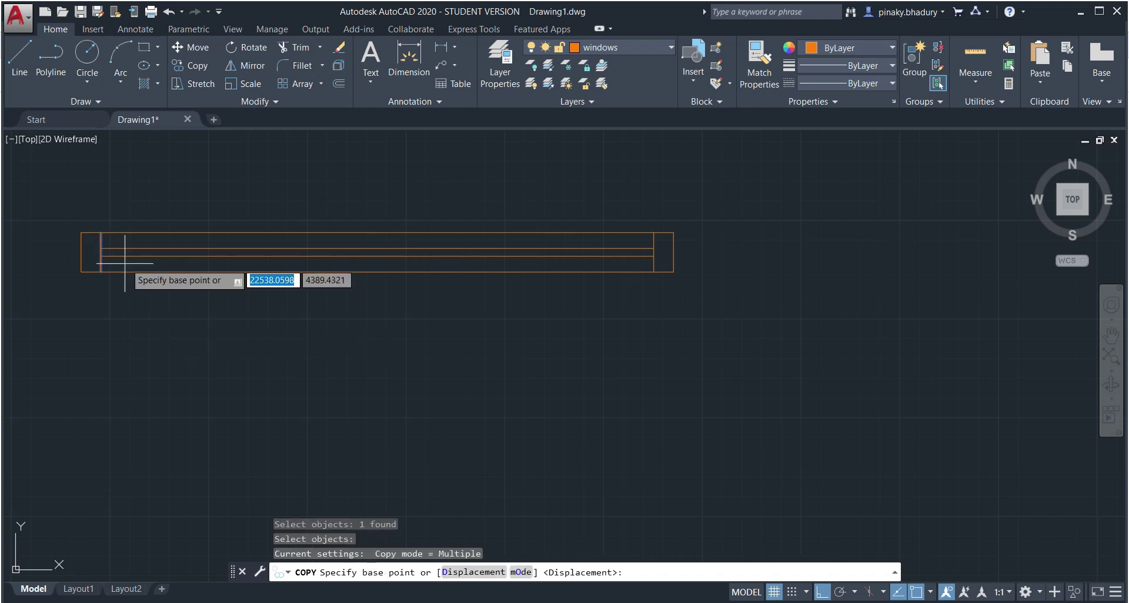
click(101, 232)
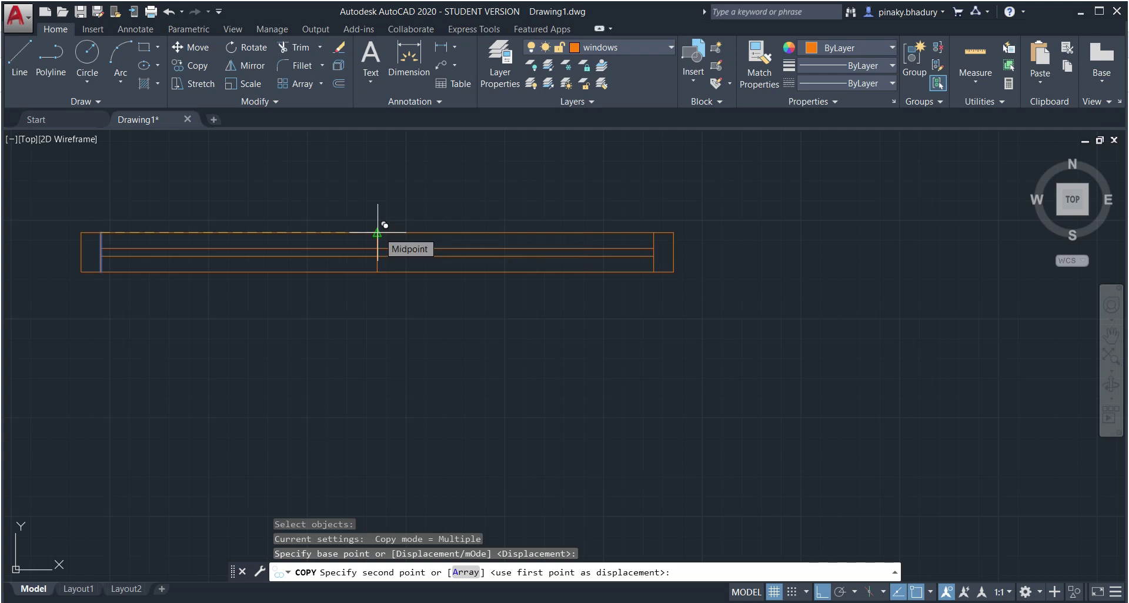
click(378, 232)
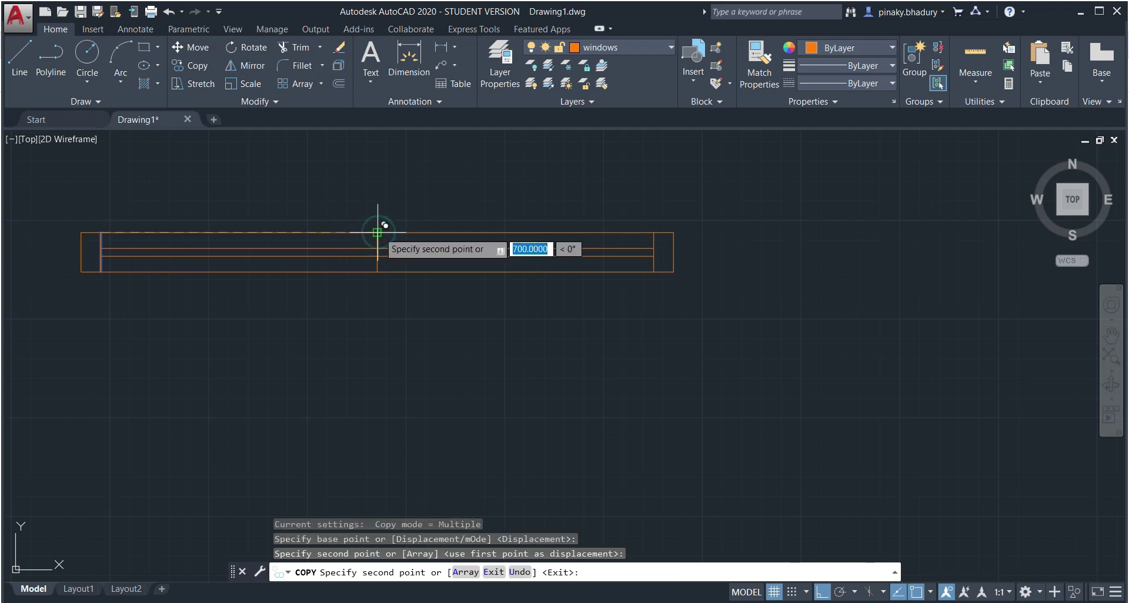
key(Escape)
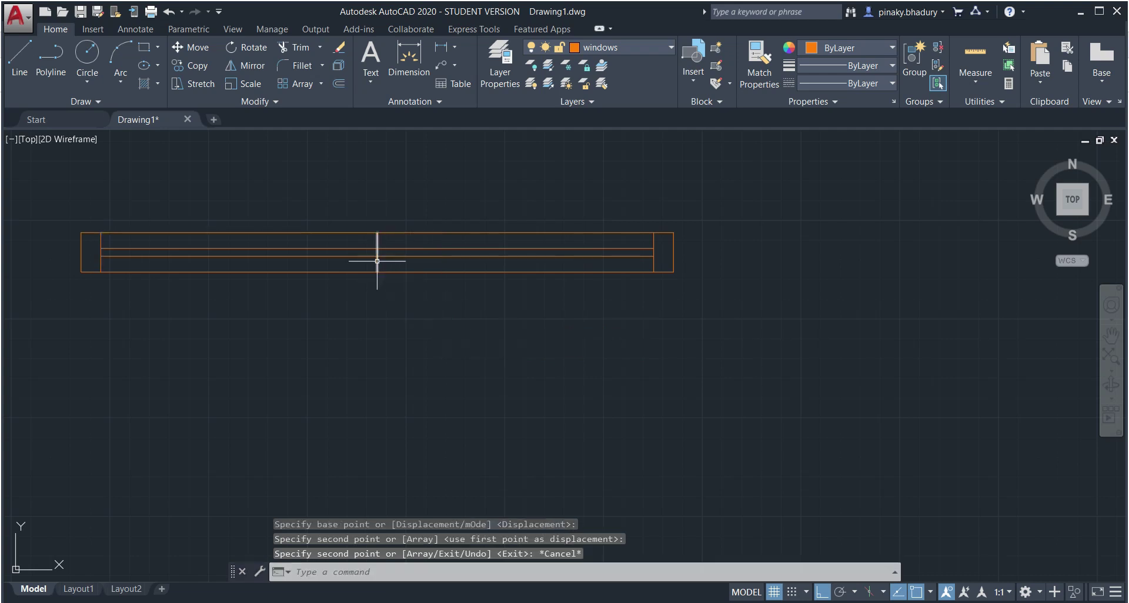
Step: Offset the window's central vertical line 50 to both sides
click(341, 86)
text(50)
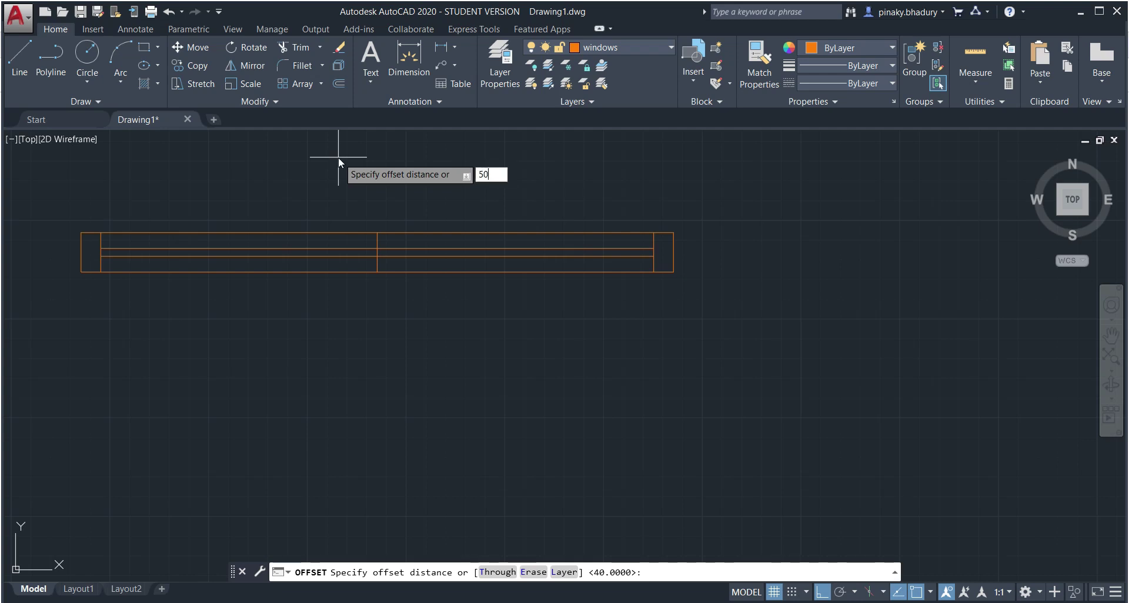
key(Return)
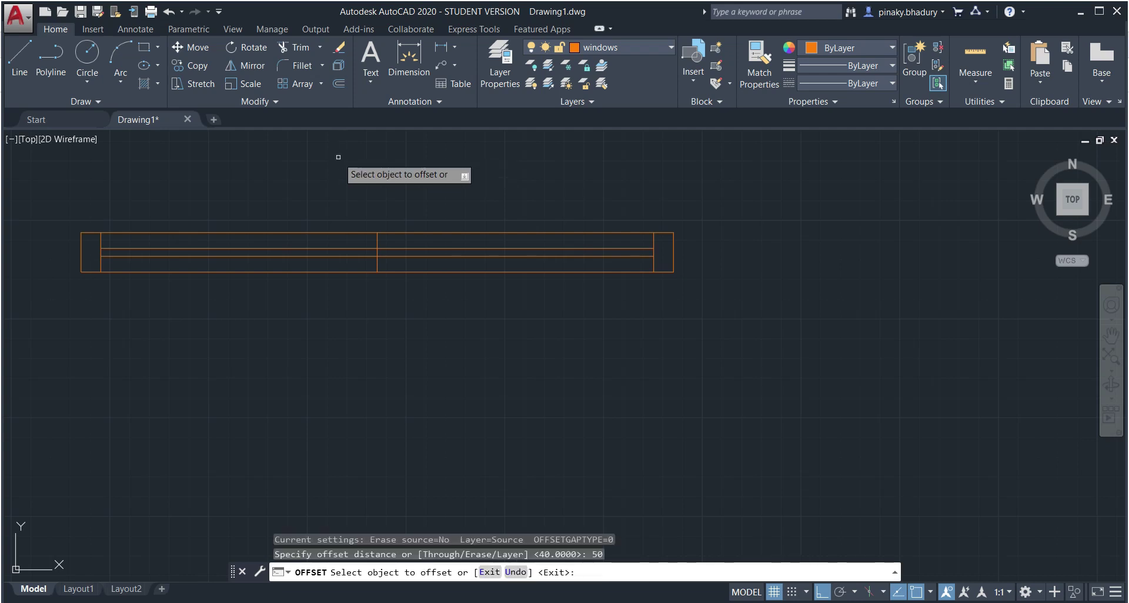
click(378, 239)
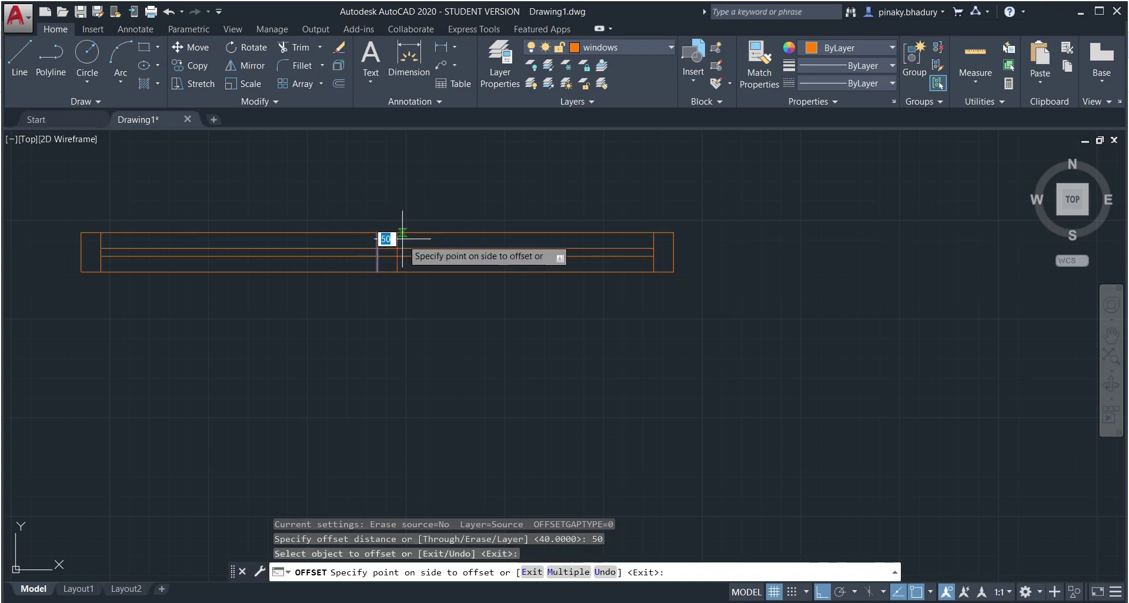
click(402, 239)
click(377, 240)
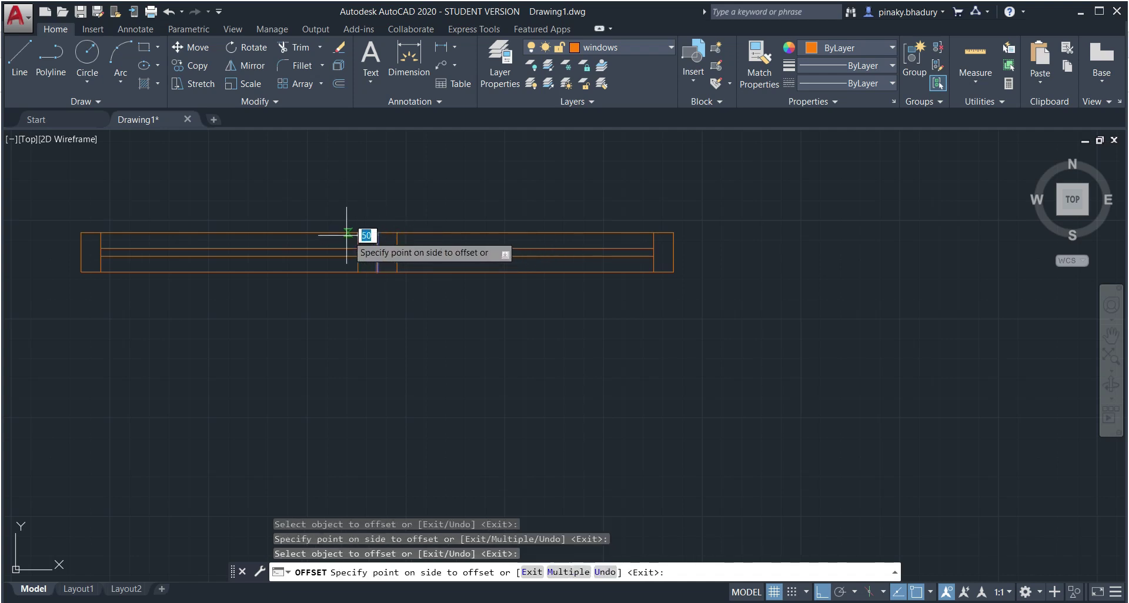
click(356, 241)
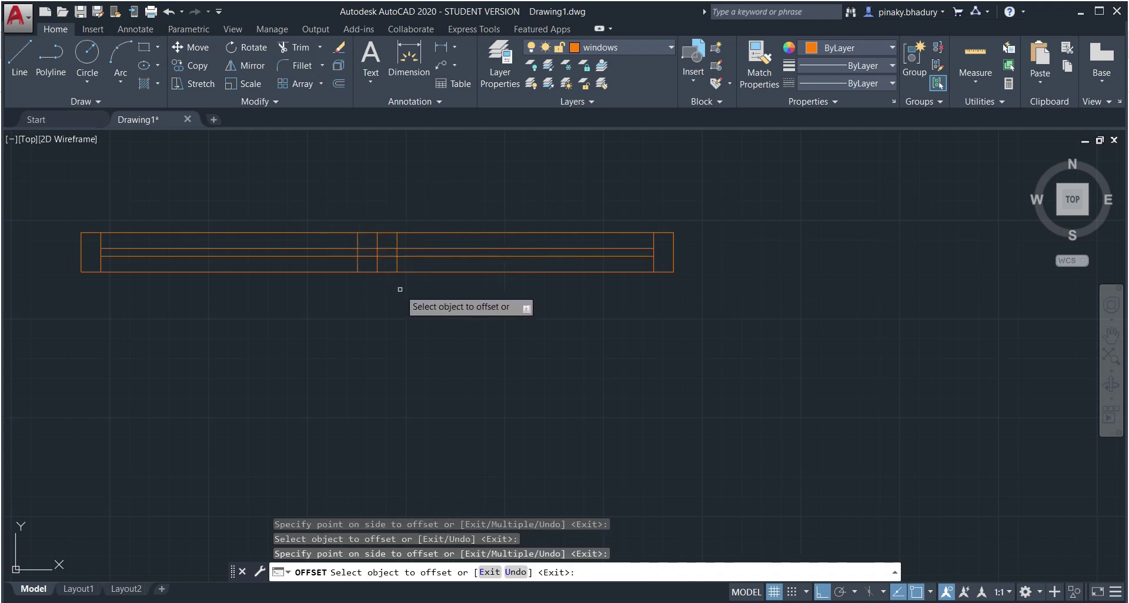
key(Escape)
Step: Trim the pane lines between the two offset verticals and erase the remaining piece of the central line
text(tr)
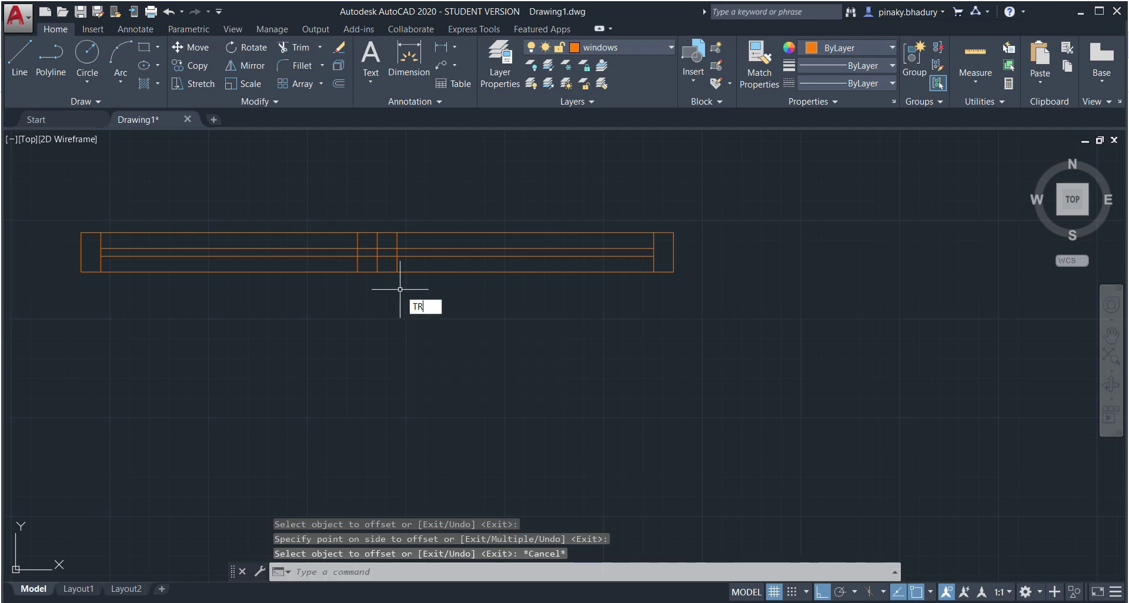
key(Return)
key(Return)
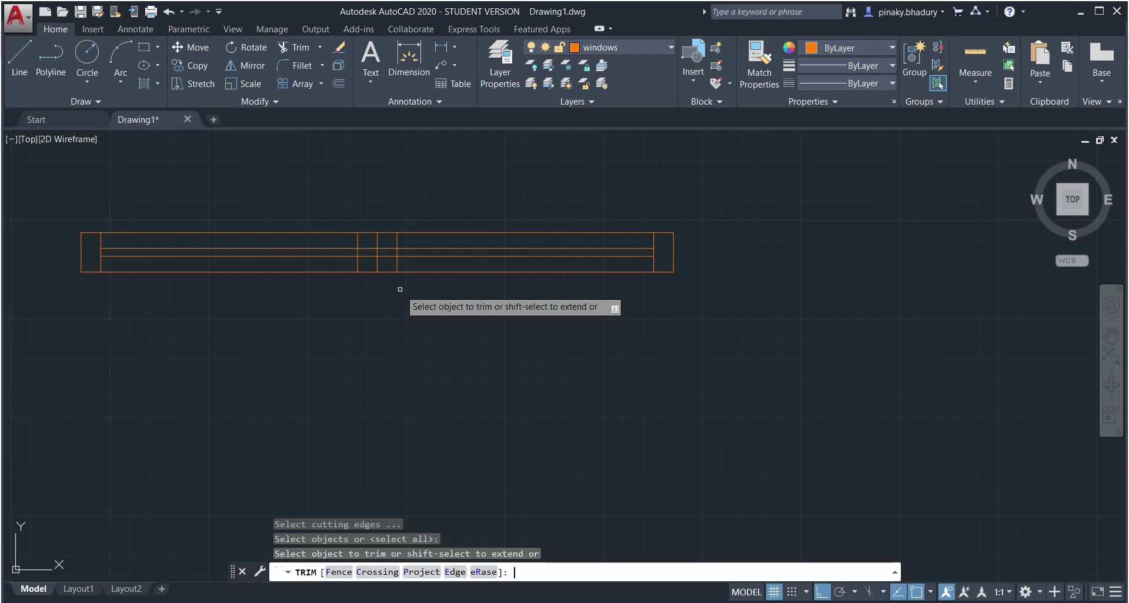
click(384, 249)
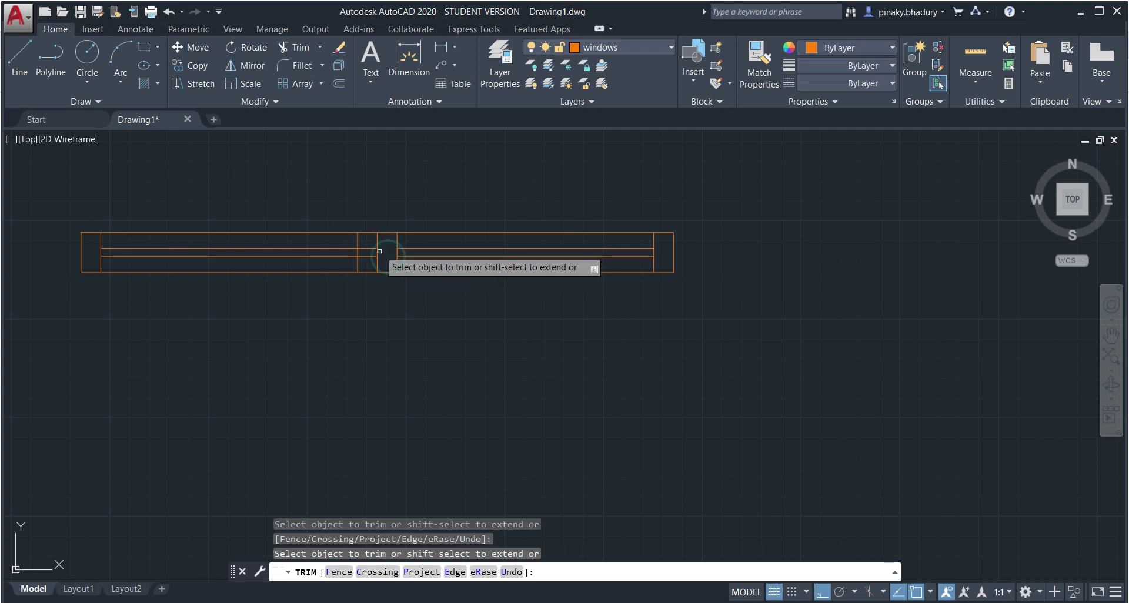
click(384, 238)
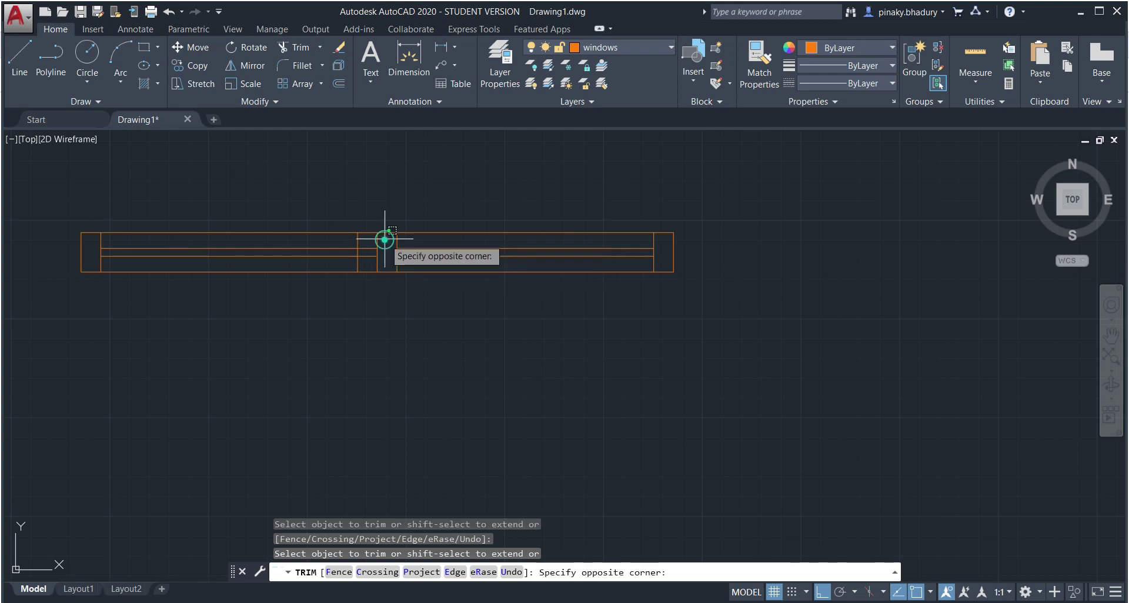
click(367, 264)
key(Escape)
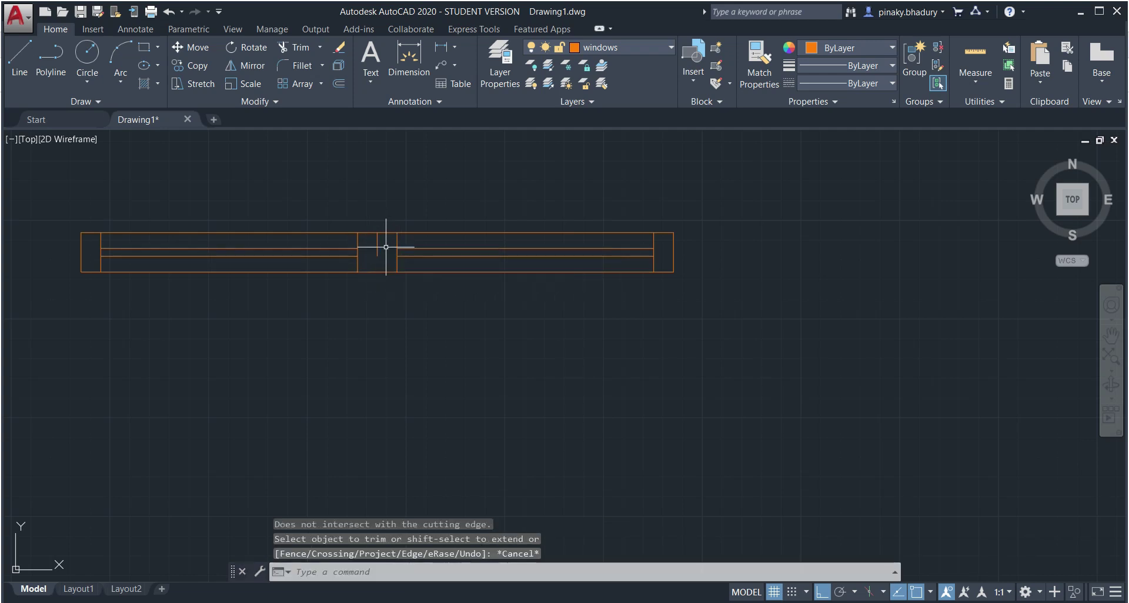
click(378, 245)
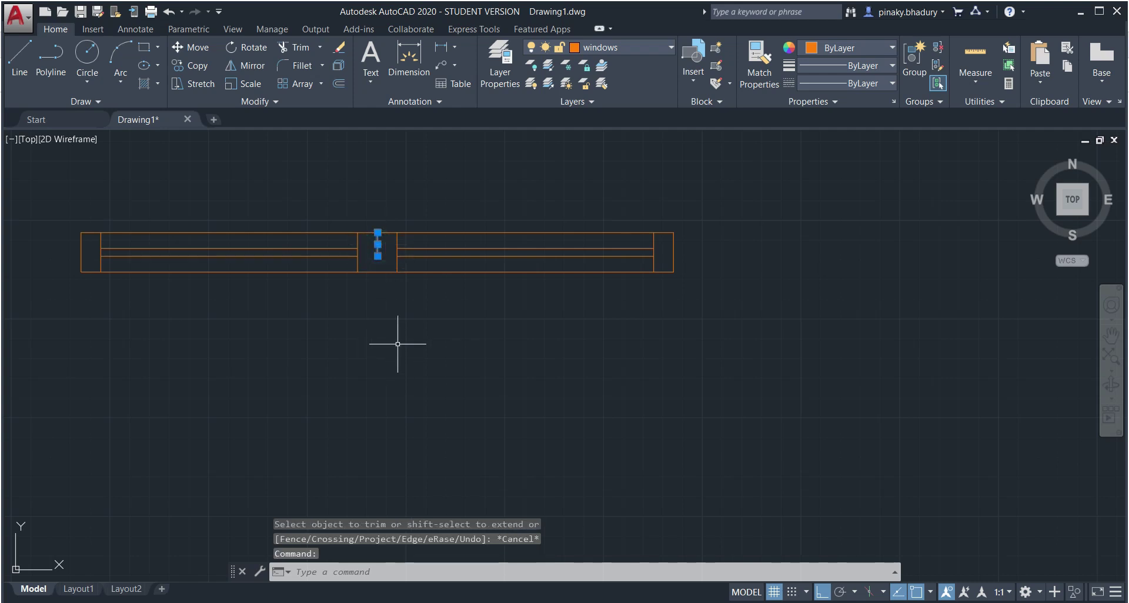
key(Delete)
scroll(398, 344, down, 2)
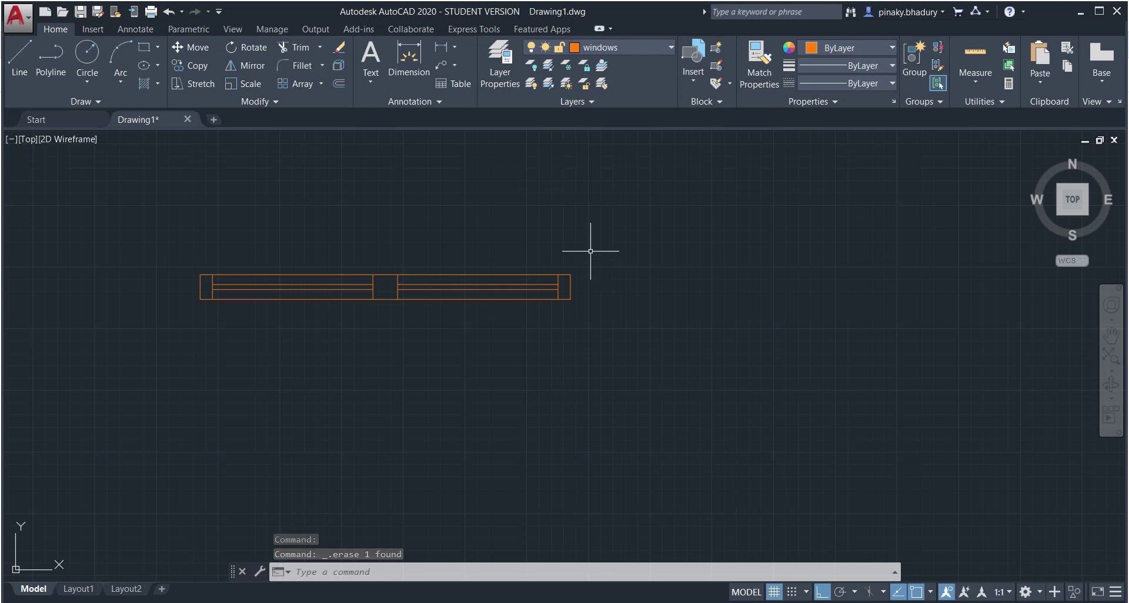
Step: Compare the window with the PDF and start a block definition named Window1 with its base point at the window's lower-right corner
click(632, 601)
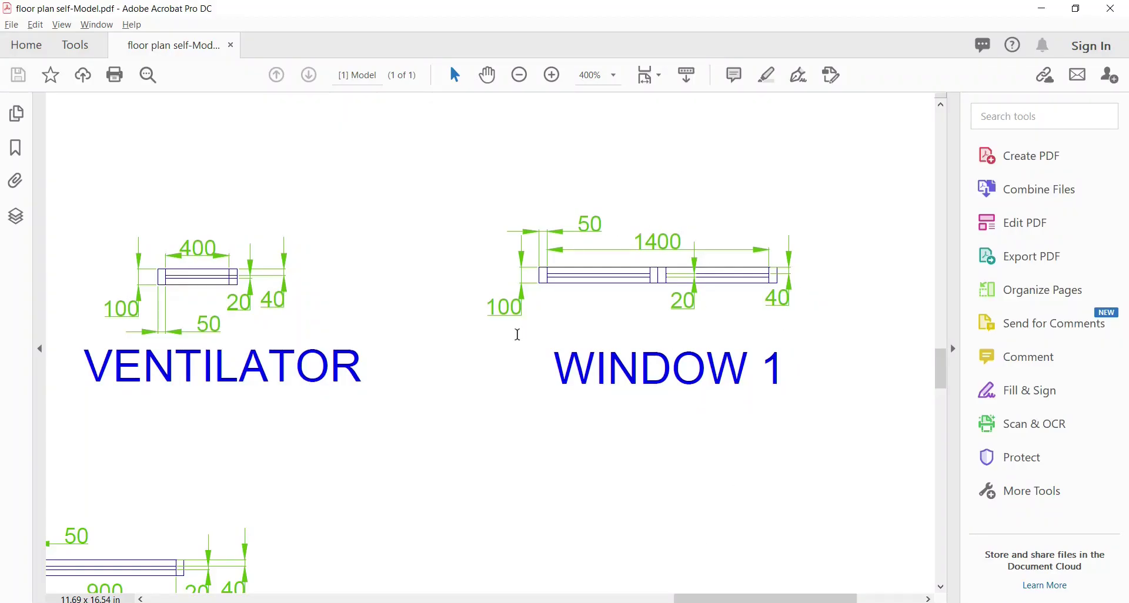
click(632, 601)
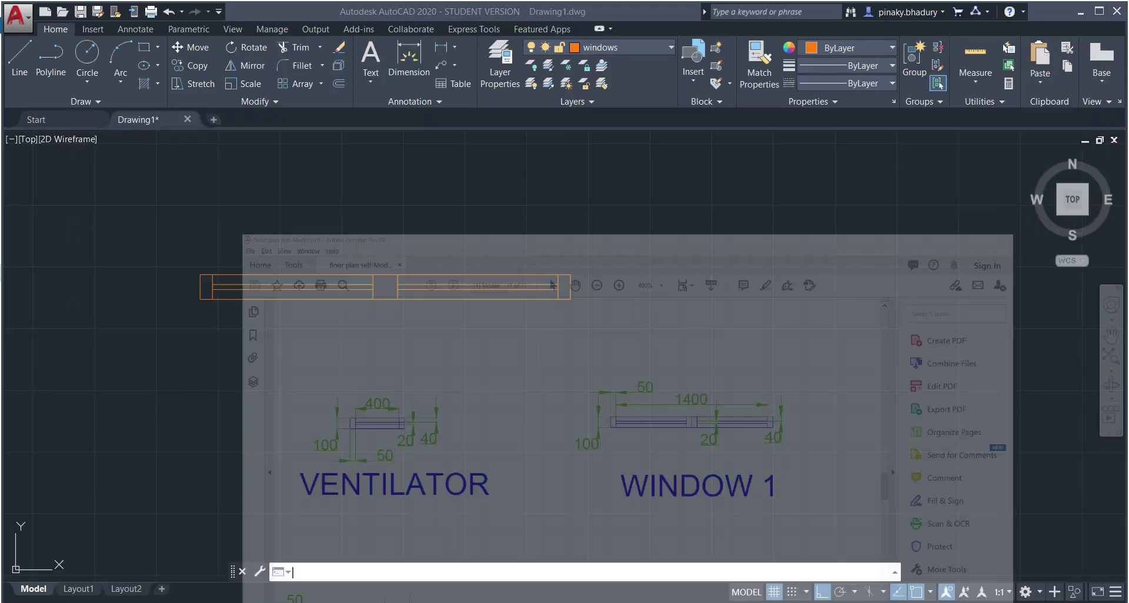
mouse_move(584, 230)
mouse_down()
mouse_move(585, 371)
mouse_move(159, 373)
mouse_move(76, 177)
mouse_move(130, 229)
mouse_up()
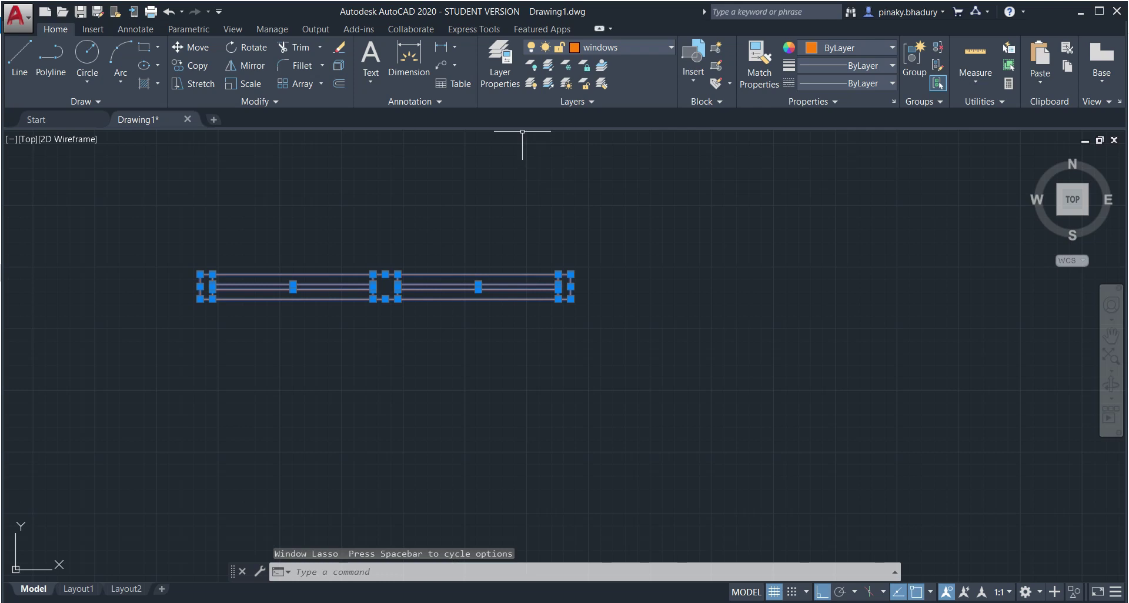
click(717, 47)
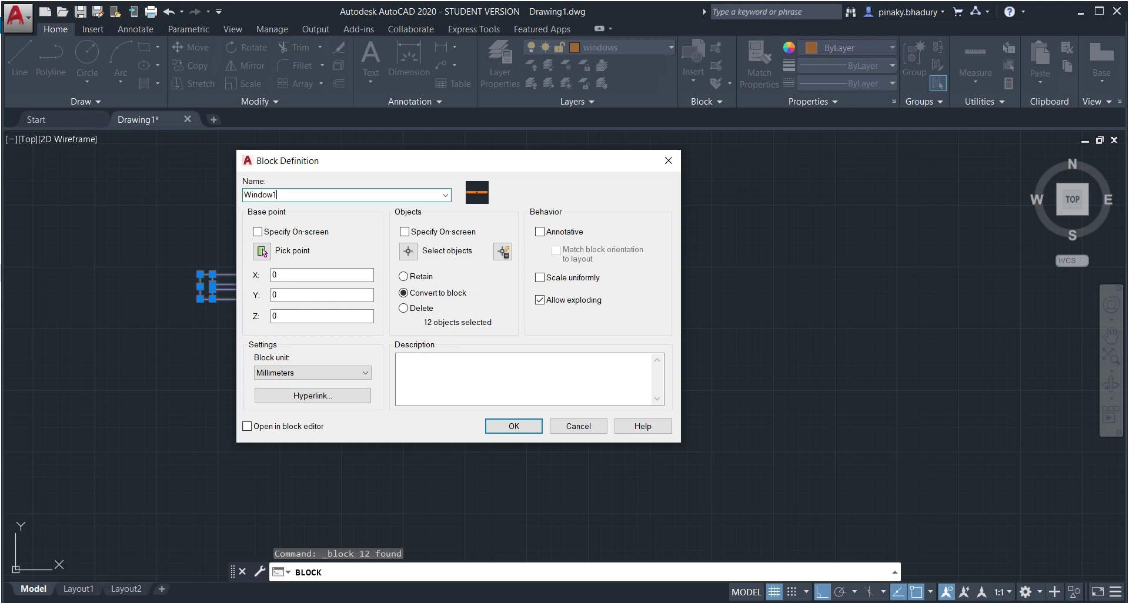
click(262, 253)
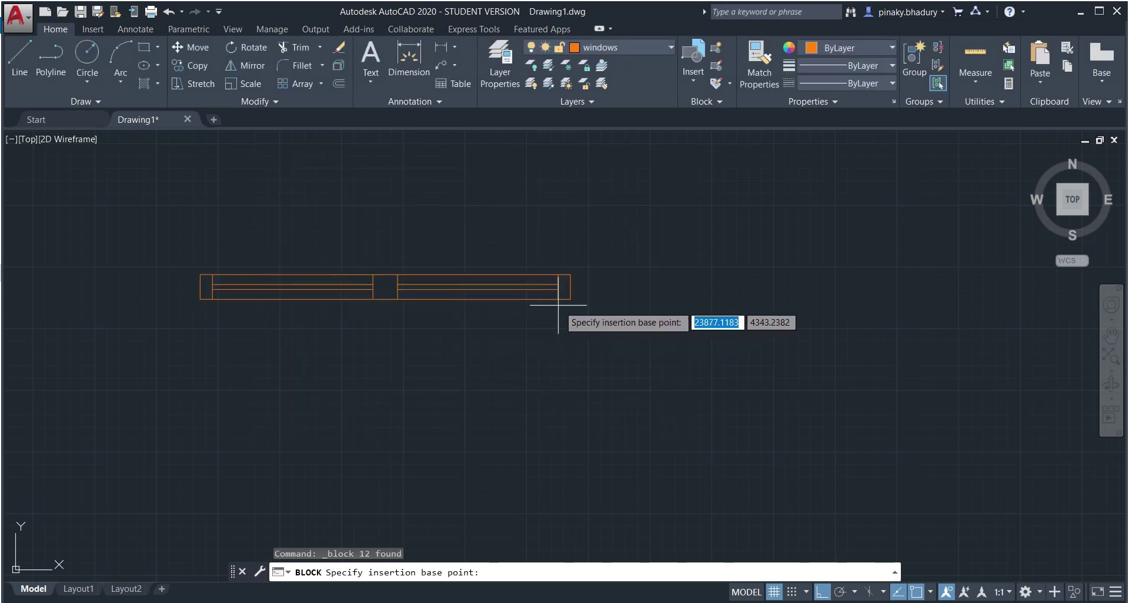
click(570, 299)
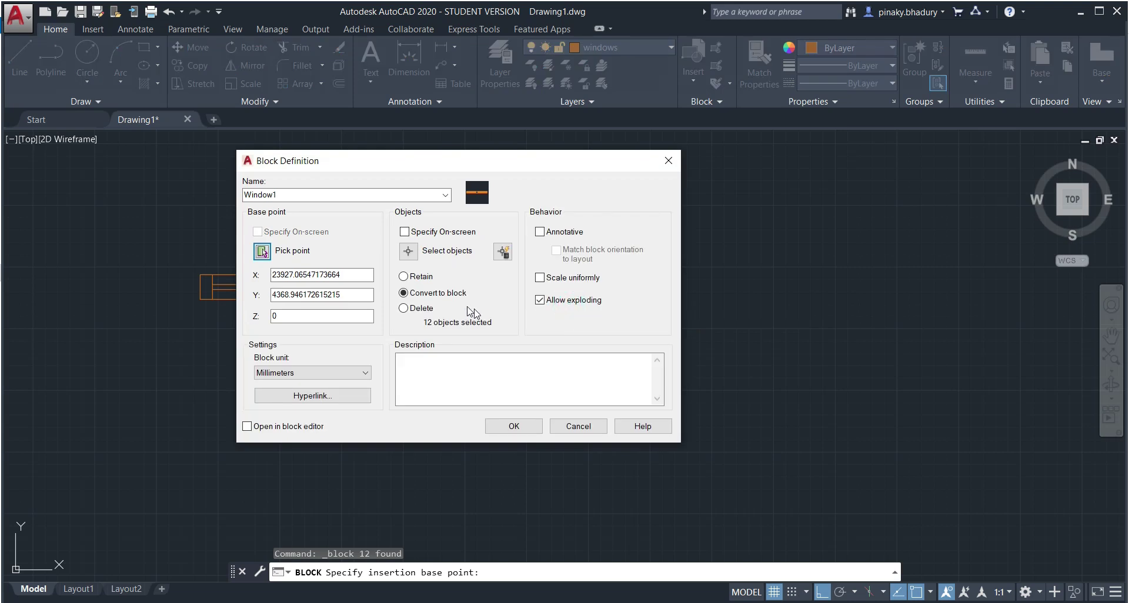
Step: Reselect all of the window's lines as the block's objects and create the Window1 block
click(408, 251)
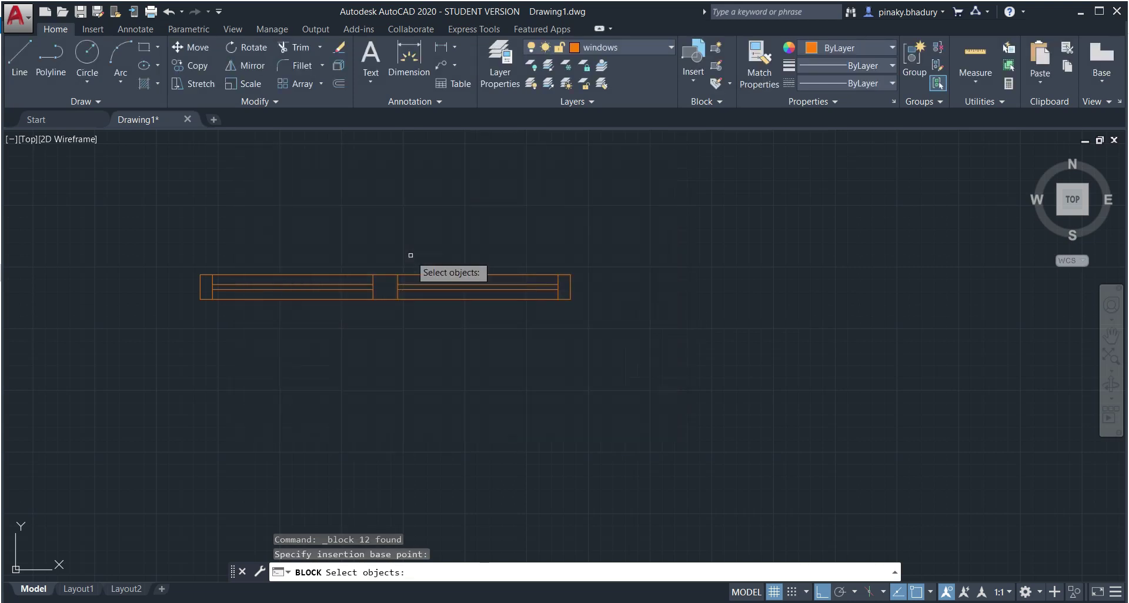
click(579, 241)
mouse_move(587, 305)
mouse_down()
mouse_move(227, 391)
mouse_move(119, 185)
mouse_up()
key(Return)
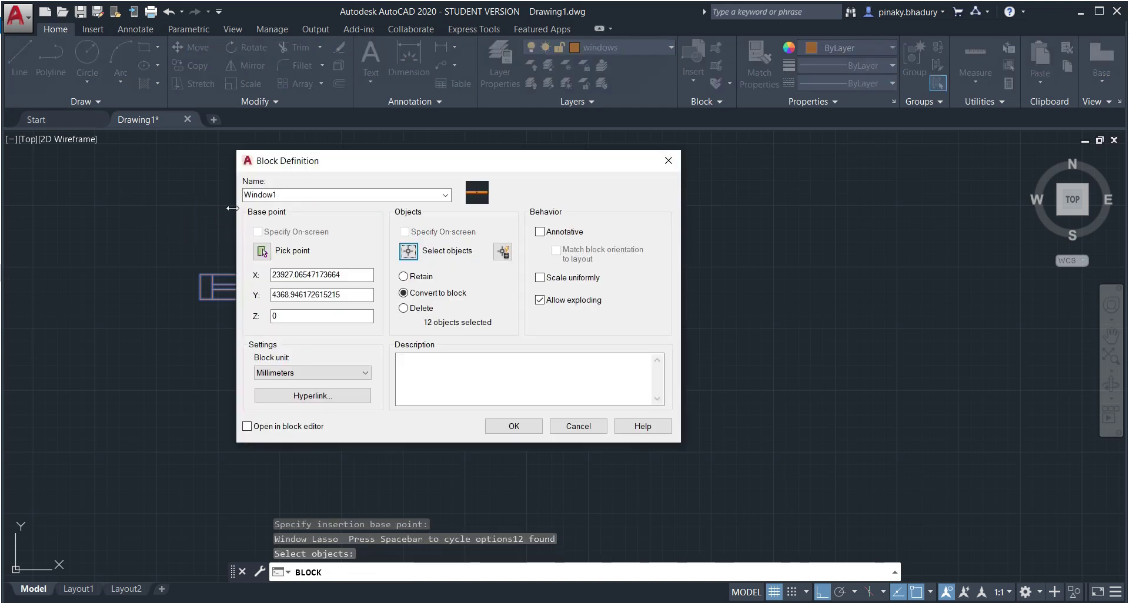
click(514, 426)
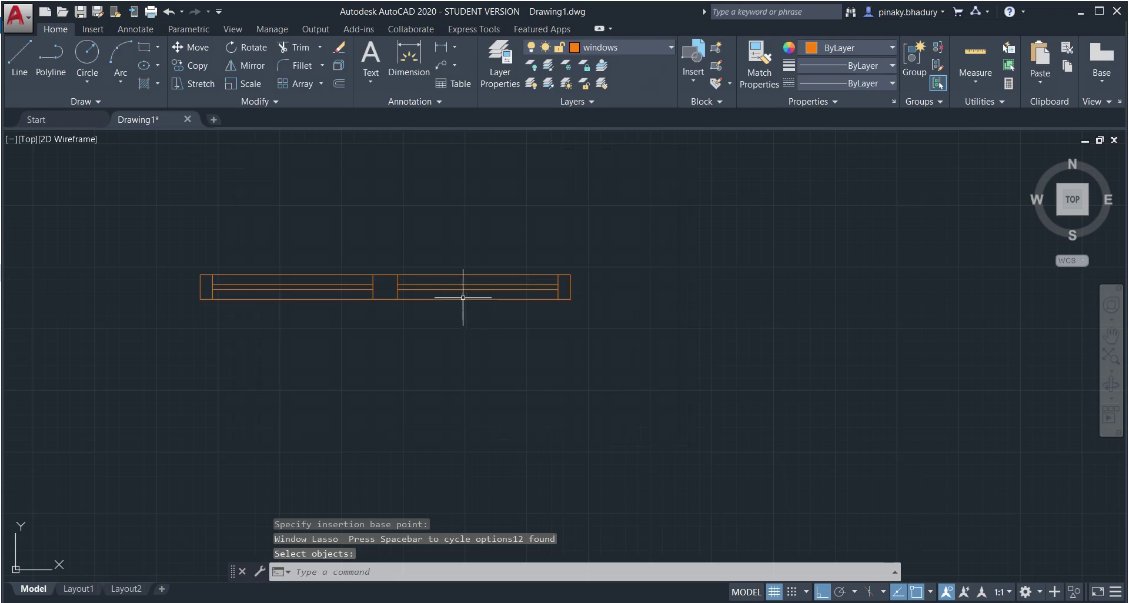
Step: Insert another Window1 block in the empty space below the existing horizontal window
scroll(509, 309, down, 5)
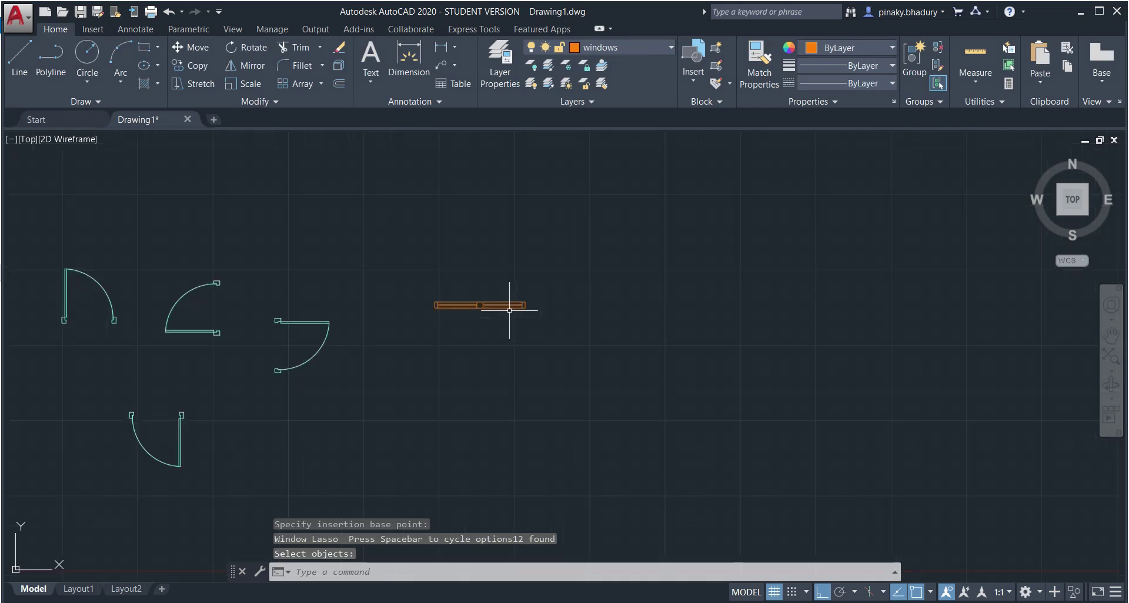
scroll(376, 411, down, 3)
scroll(376, 414, up, 1)
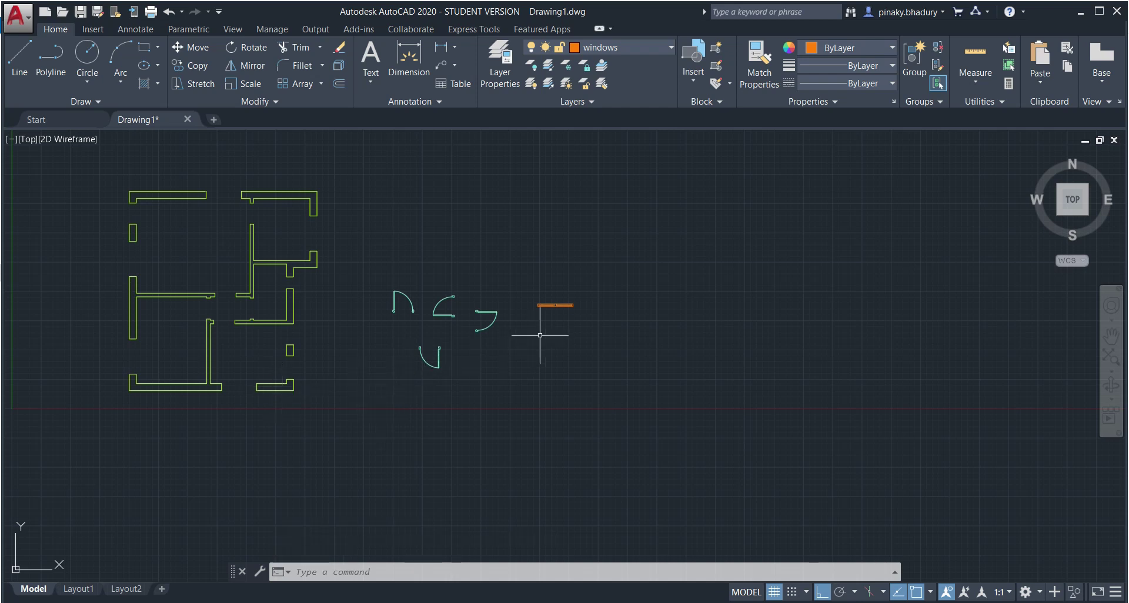
scroll(559, 325, up, 2)
scroll(558, 325, up, 2)
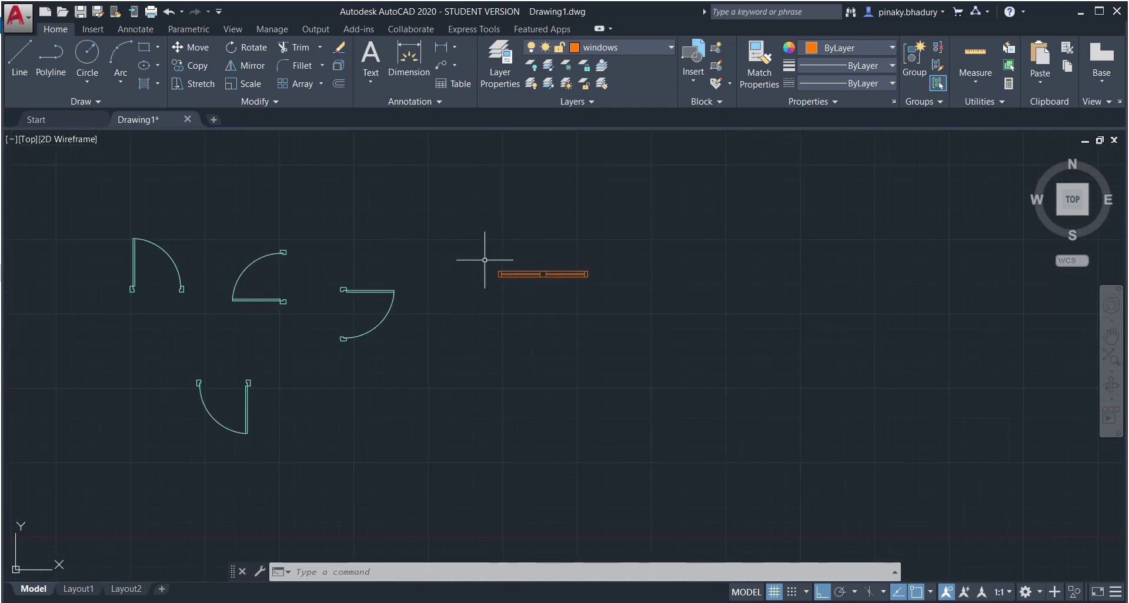
scroll(595, 291, up, 2)
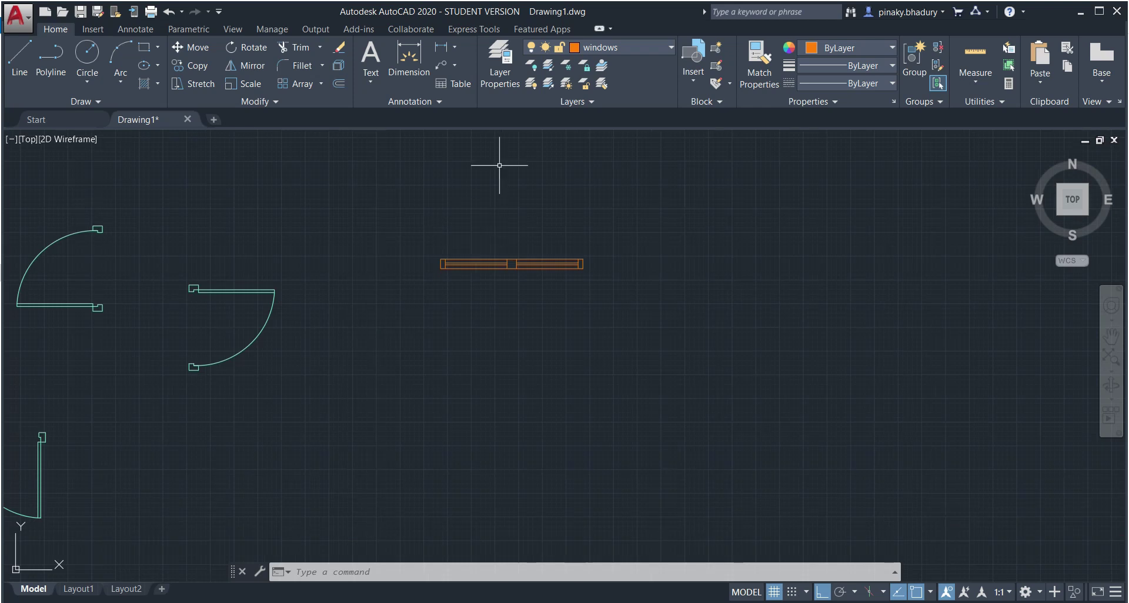
click(694, 83)
click(814, 124)
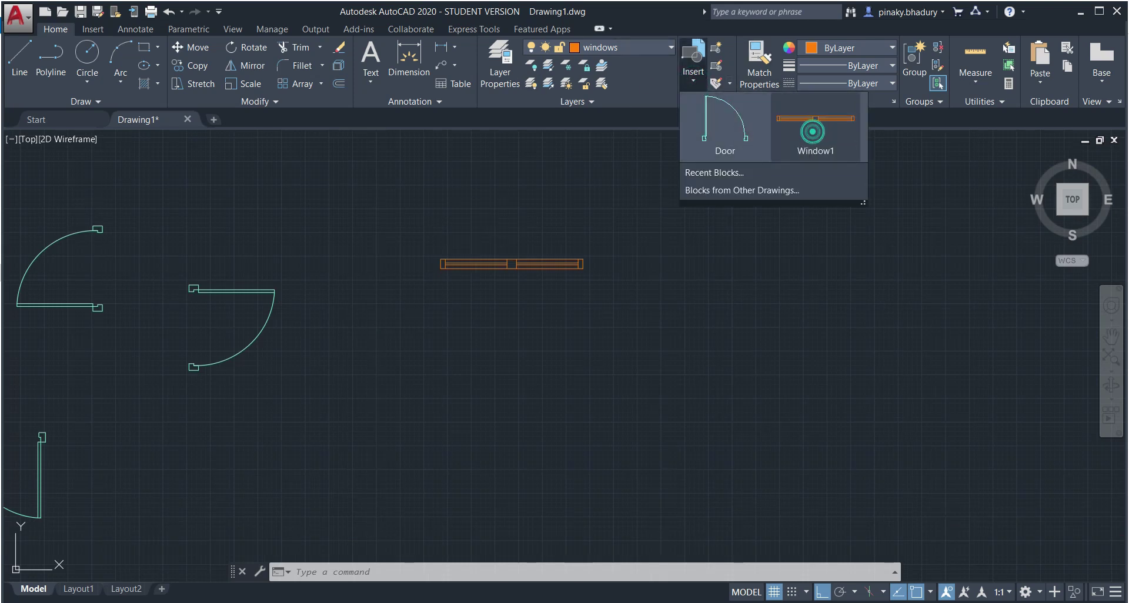
click(506, 372)
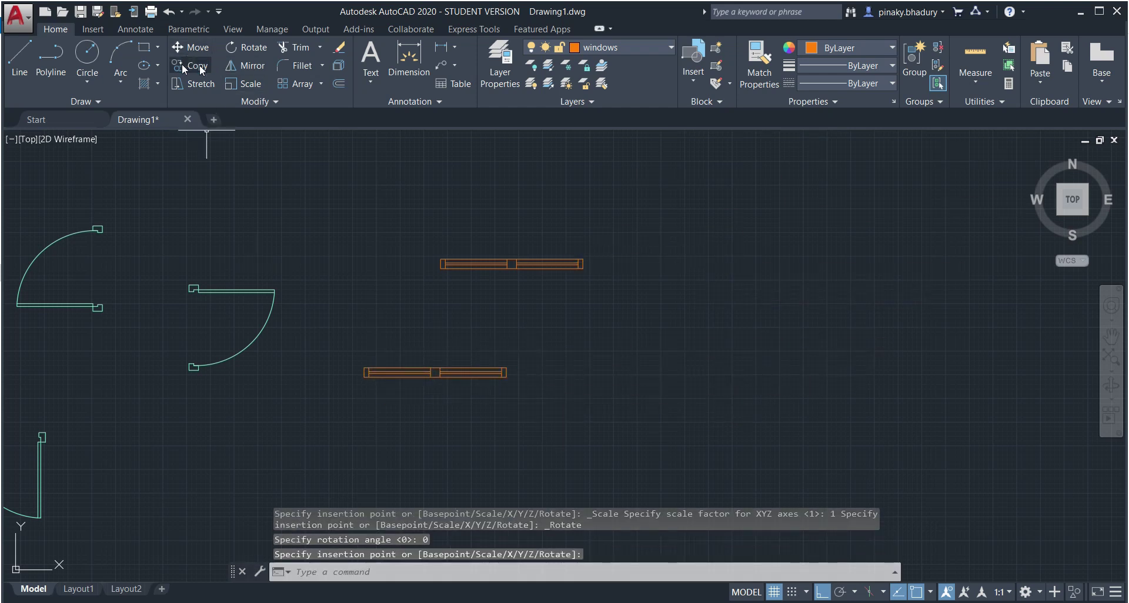
Step: Rotate the newly inserted Window1 block 90 degrees about its lower right corner so it stands vertically
click(242, 46)
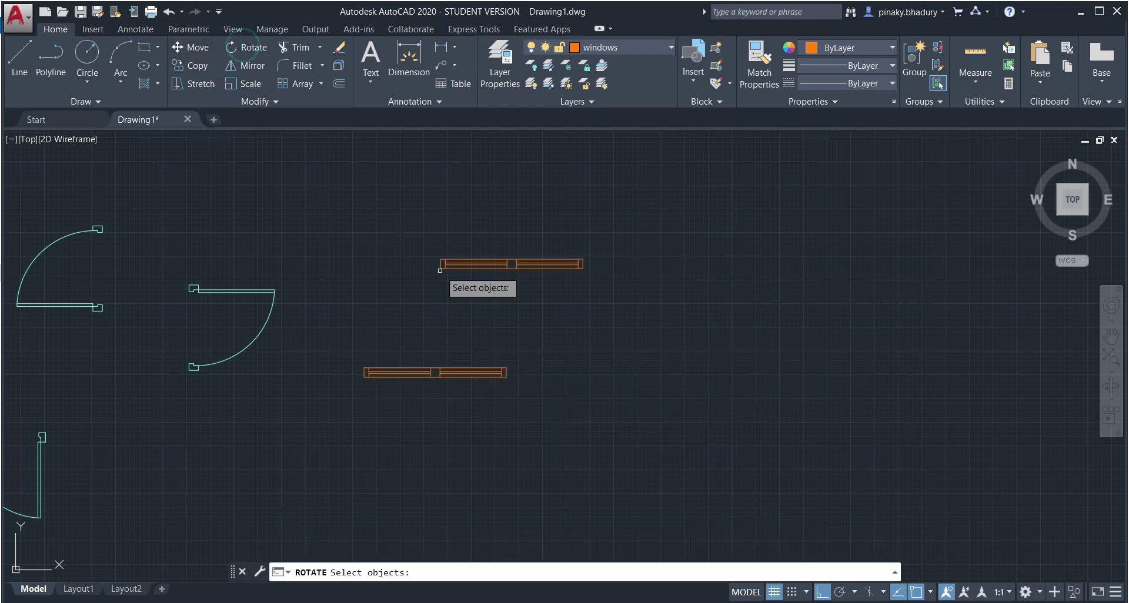
click(487, 370)
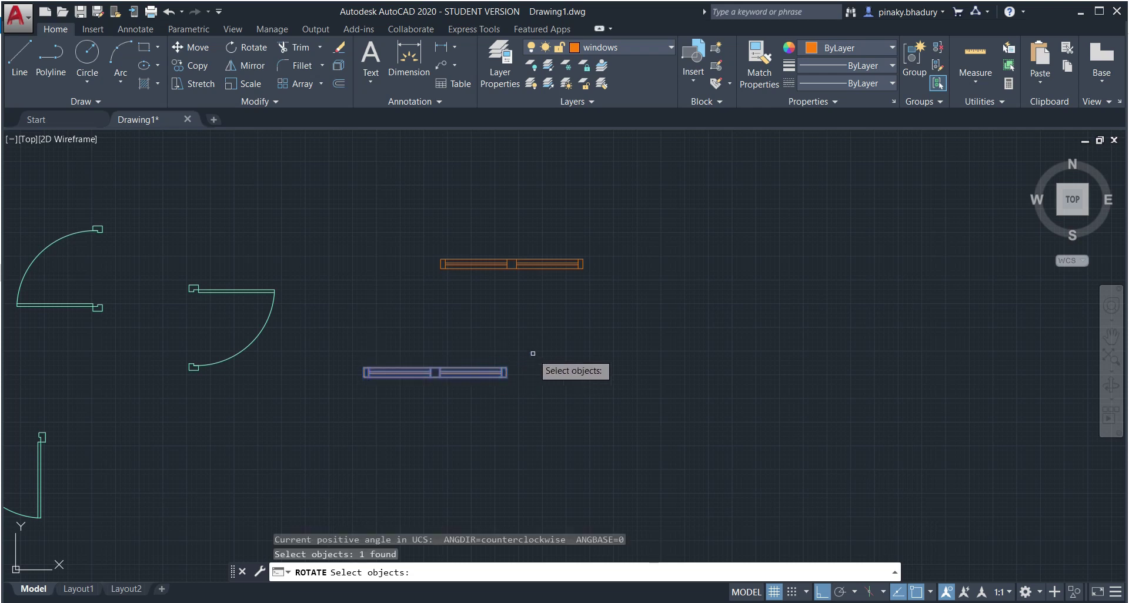
key(Return)
scroll(517, 404, up, 6)
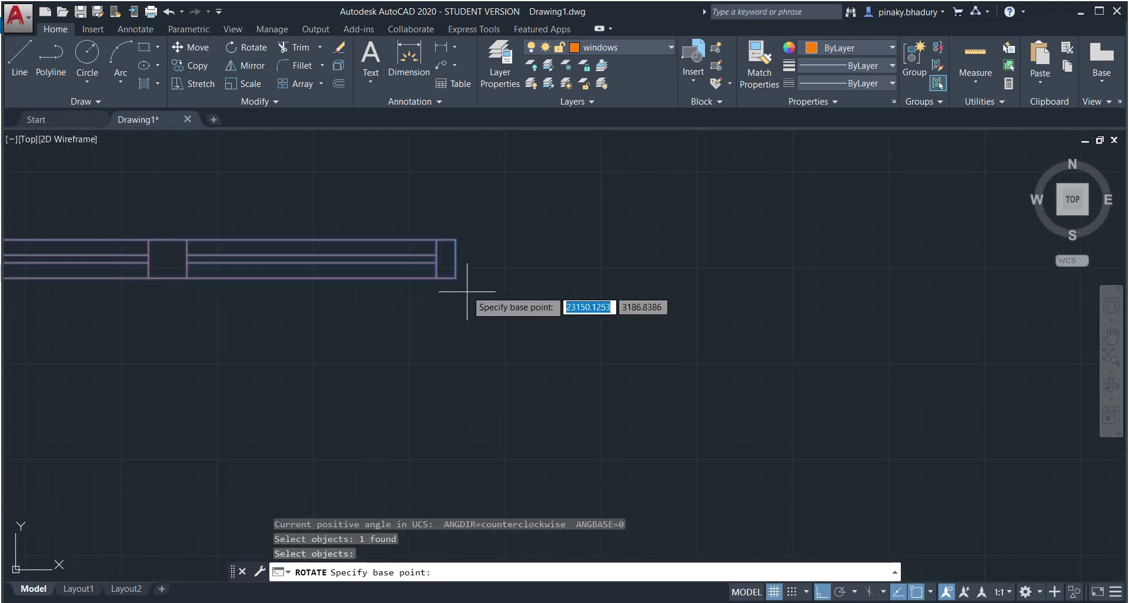
click(457, 277)
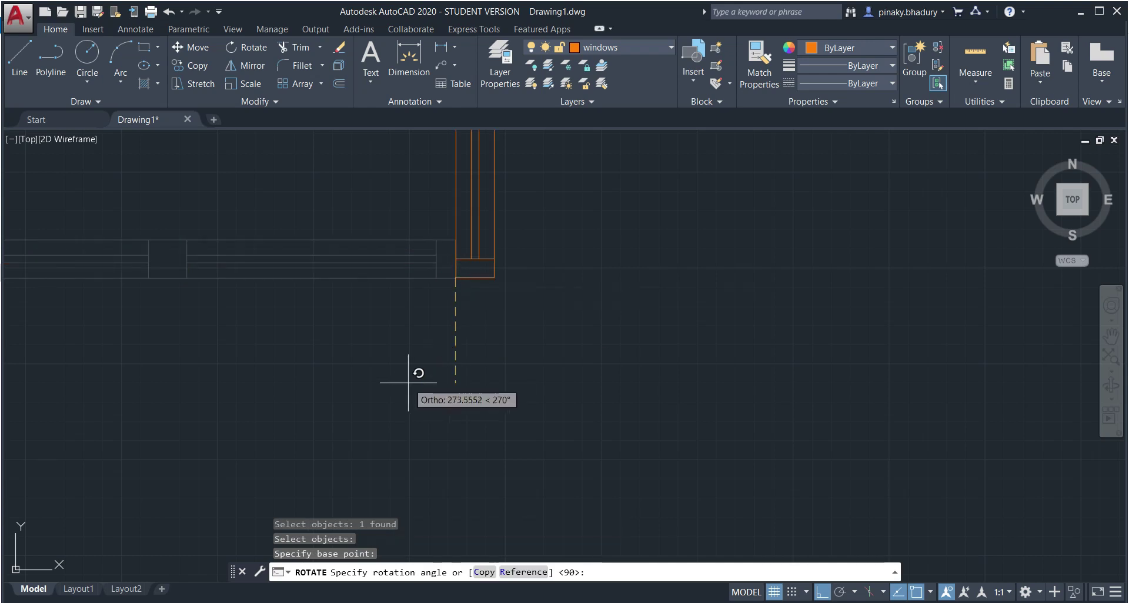
scroll(408, 383, down, 5)
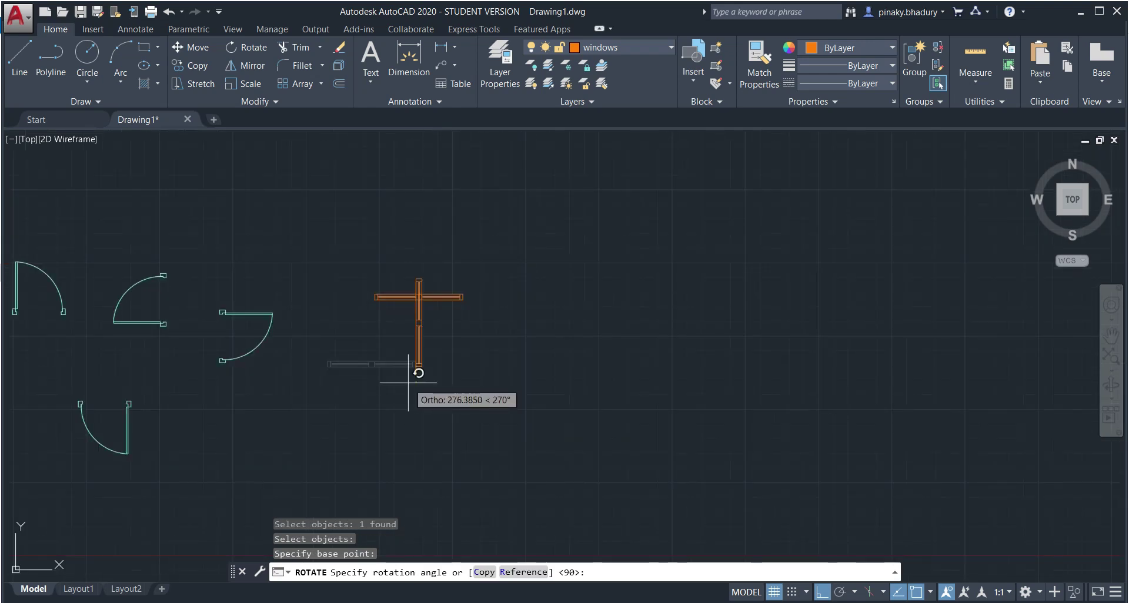
click(402, 242)
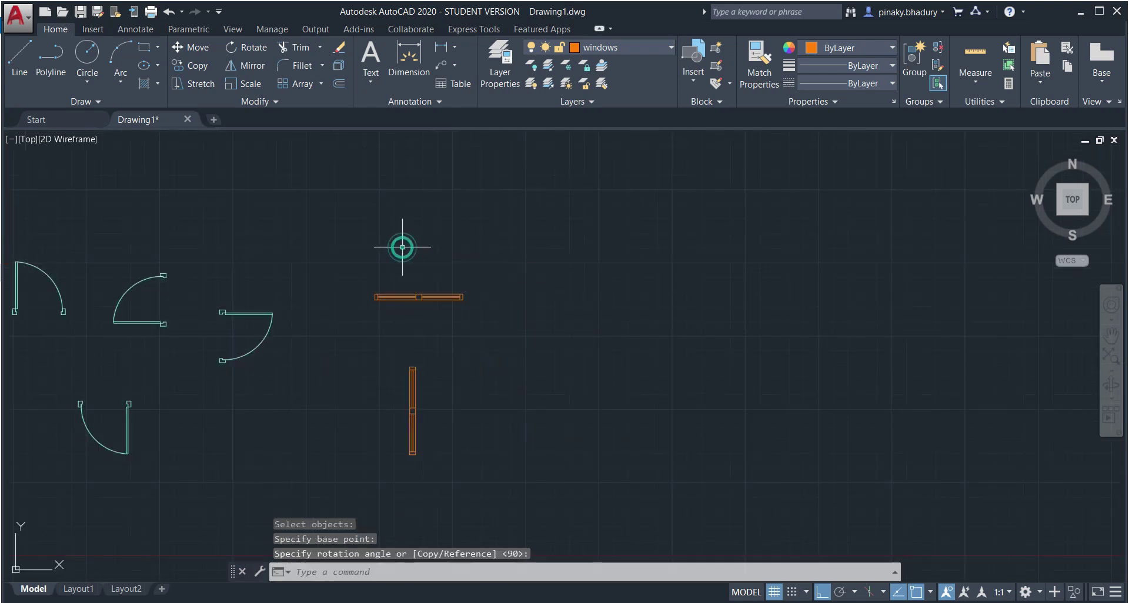
Step: Switch to the floor plan PDF in Adobe Acrobat and examine the dimensions of Window 2
scroll(466, 427, up, 2)
scroll(466, 428, down, 4)
scroll(423, 473, down, 2)
scroll(311, 511, up, 4)
scroll(316, 507, down, 4)
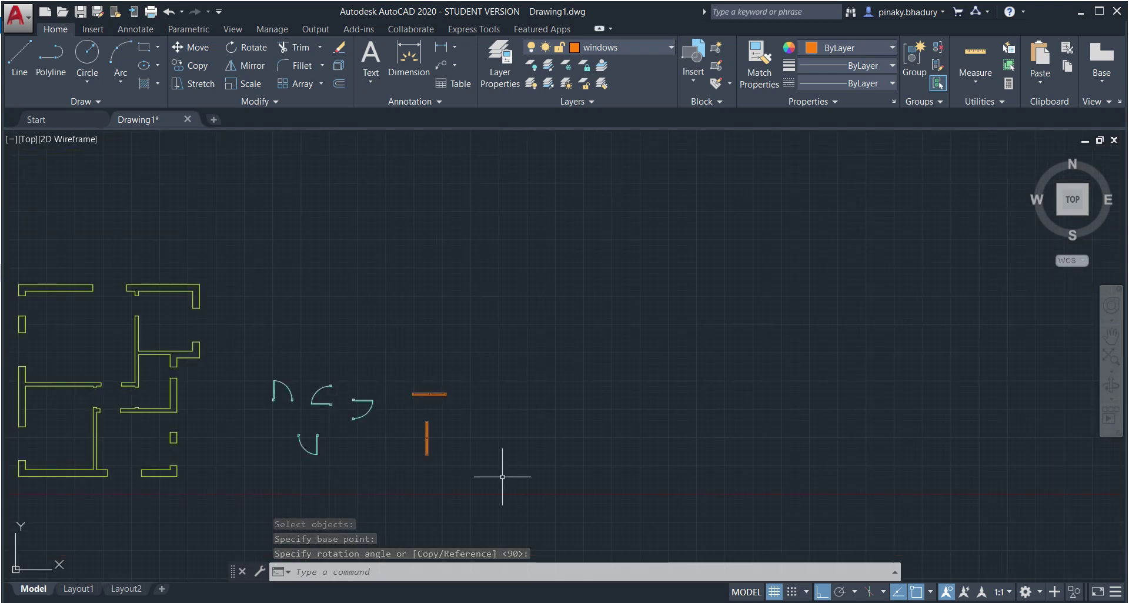
scroll(493, 472, up, 4)
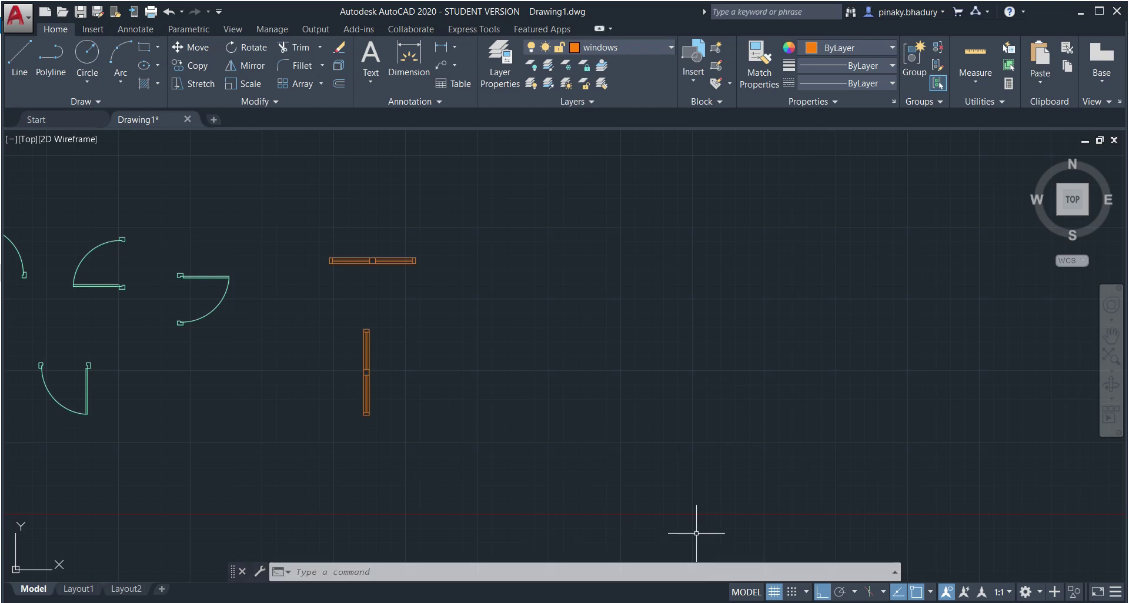
key(alt+Tab)
scroll(623, 467, down, 2)
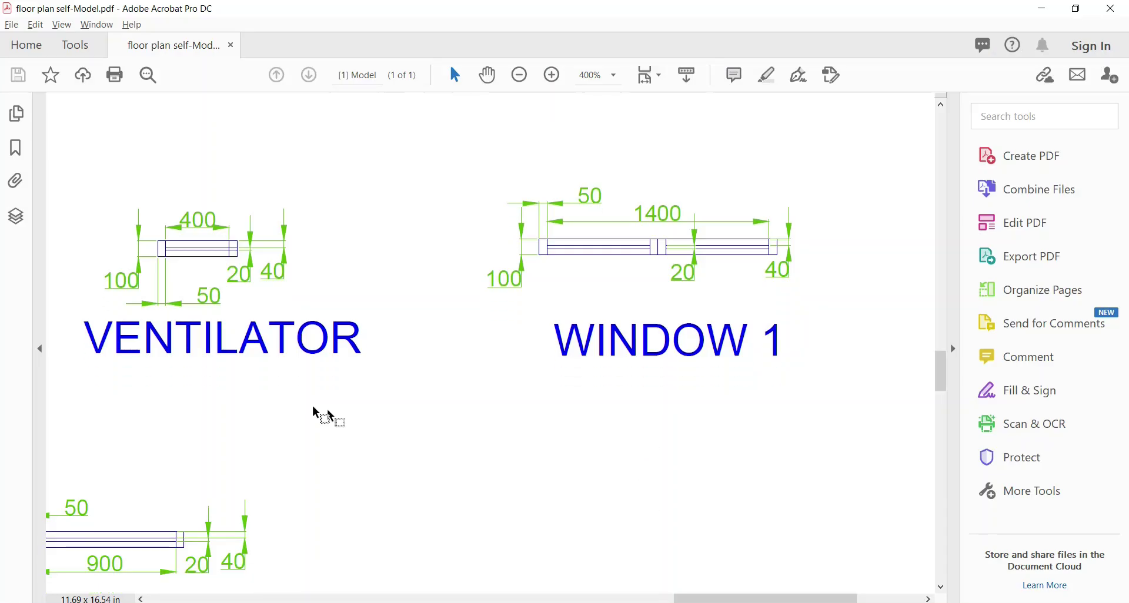
scroll(554, 487, left, 7)
scroll(554, 486, right, 3)
scroll(523, 500, down, 2)
Step: Return to AutoCAD and draw a rectangle 900 long and 100 wide to the right of the Window1 blocks
key(alt+Tab)
click(144, 47)
click(515, 275)
scroll(542, 303, up, 5)
text(D)
key(Return)
scroll(471, 323, down, 3)
key(alt+Tab)
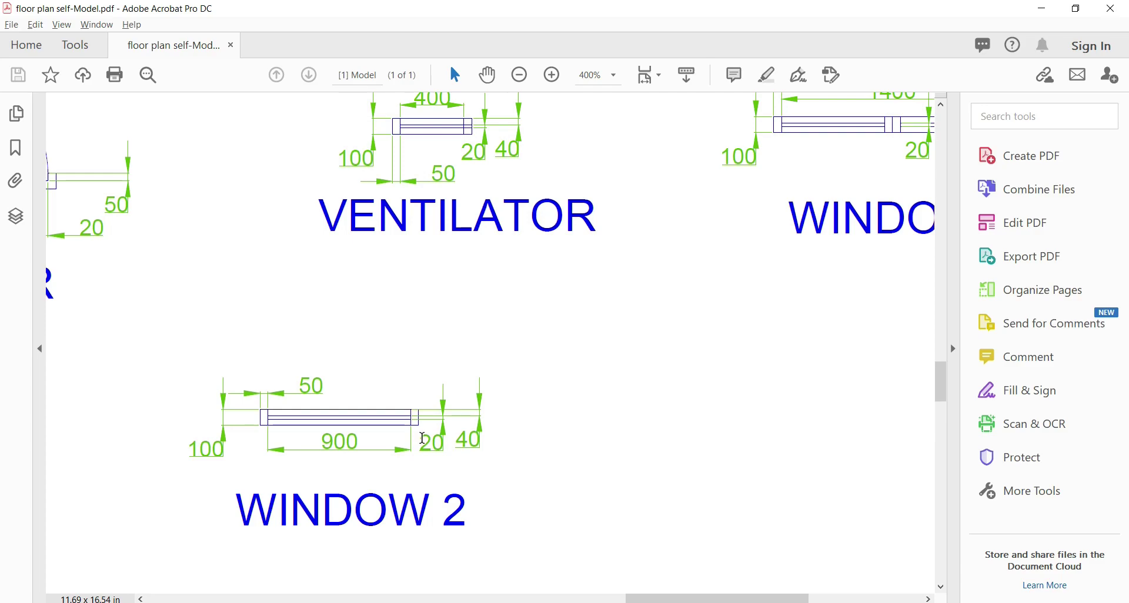
key(alt+Tab)
text(900)
key(Return)
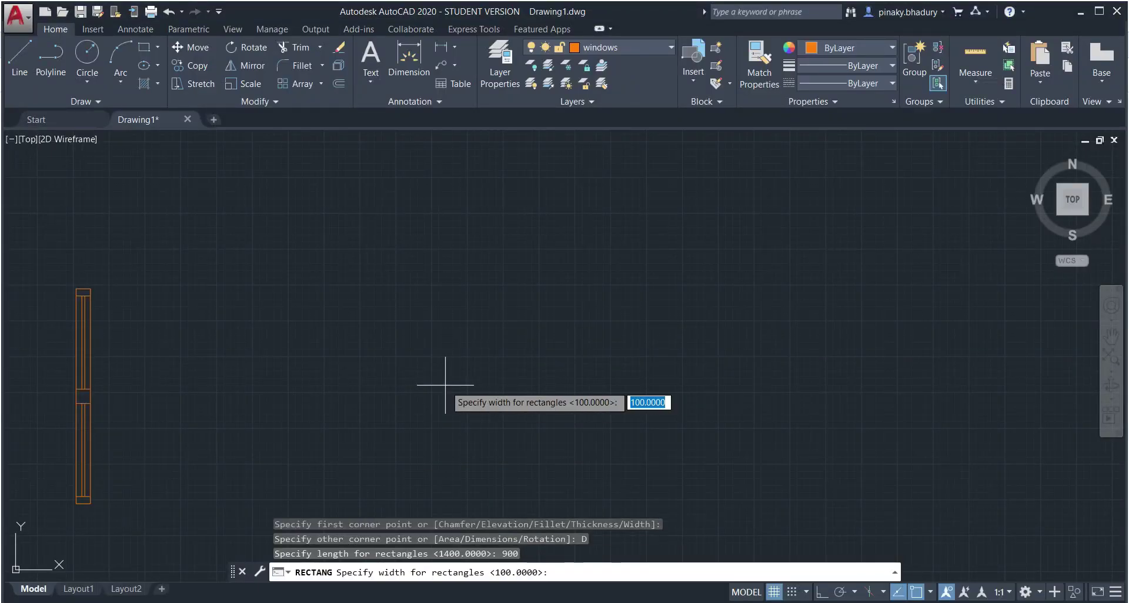
key(Return)
click(390, 170)
Step: Explode the new 900 by 100 rectangle into separate lines
scroll(433, 245, up, 5)
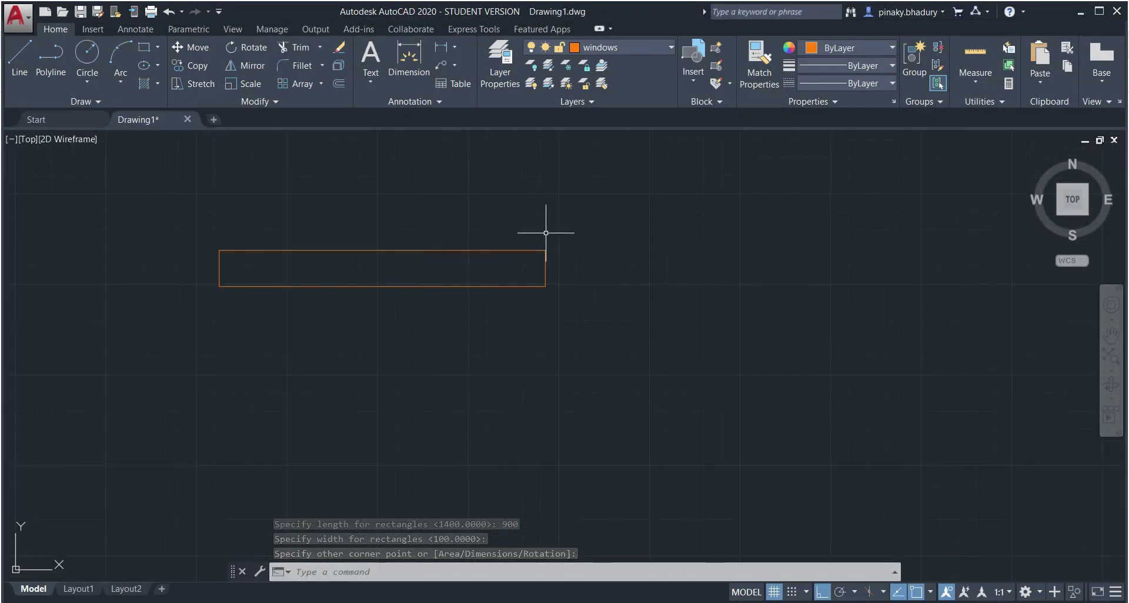
click(546, 253)
right_click(609, 297)
key(Escape)
Step: Offset the top and bottom edges of the exploded rectangle inward by 40
key(alt+Tab)
key(alt+Tab)
text(o)
key(Return)
text(40)
key(Return)
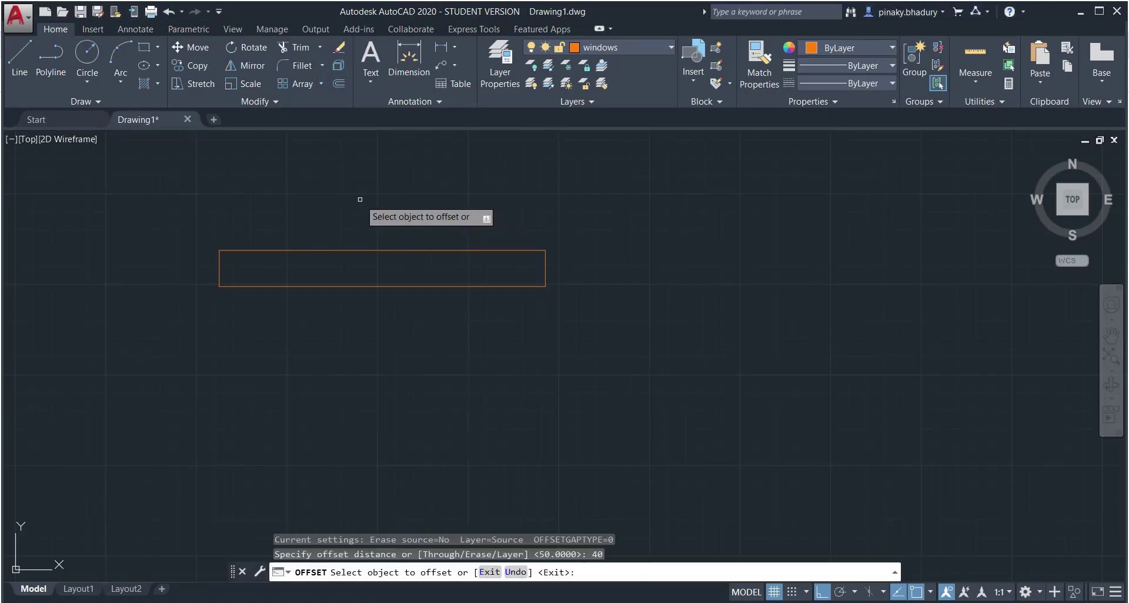
click(369, 251)
click(376, 277)
click(381, 286)
click(379, 259)
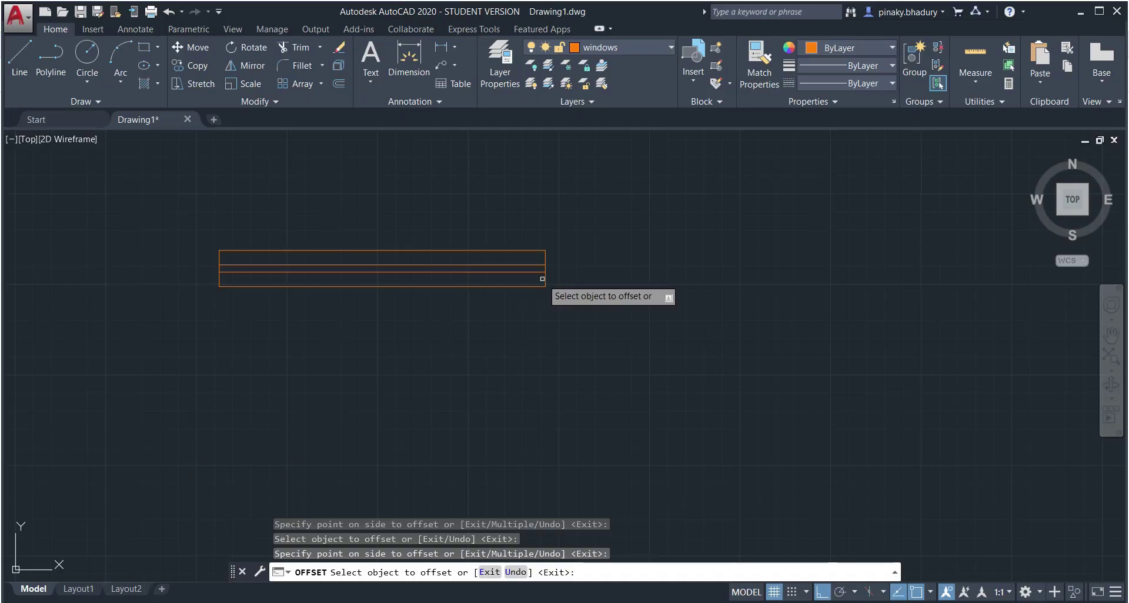
Step: Offset the right end line of the window outward by 50 and the left end line outward by 40
key(alt+Tab)
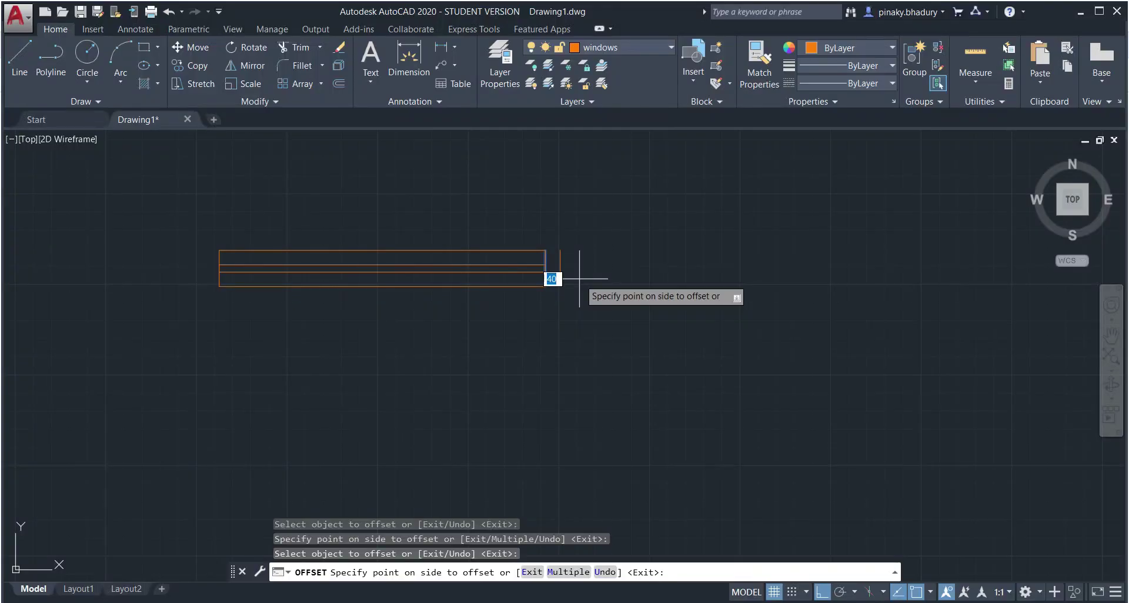
click(574, 281)
click(174, 279)
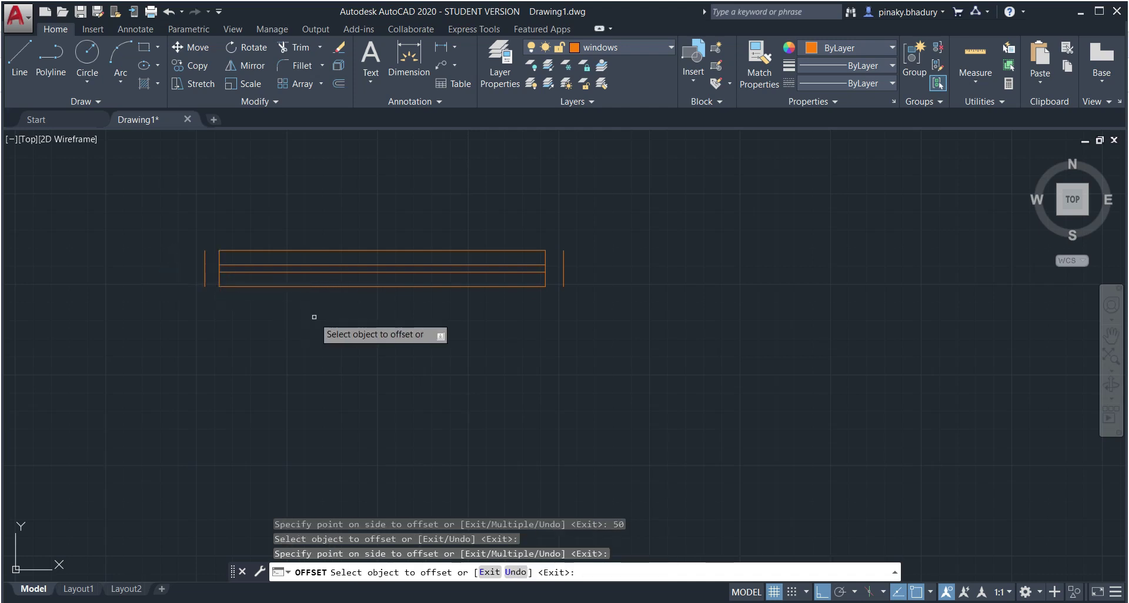
key(Escape)
Step: Stretch both ends of the window's top and bottom lines out to the outer end lines to close the frame
click(255, 251)
click(219, 250)
click(204, 251)
click(545, 250)
click(563, 250)
click(251, 287)
click(219, 287)
click(206, 286)
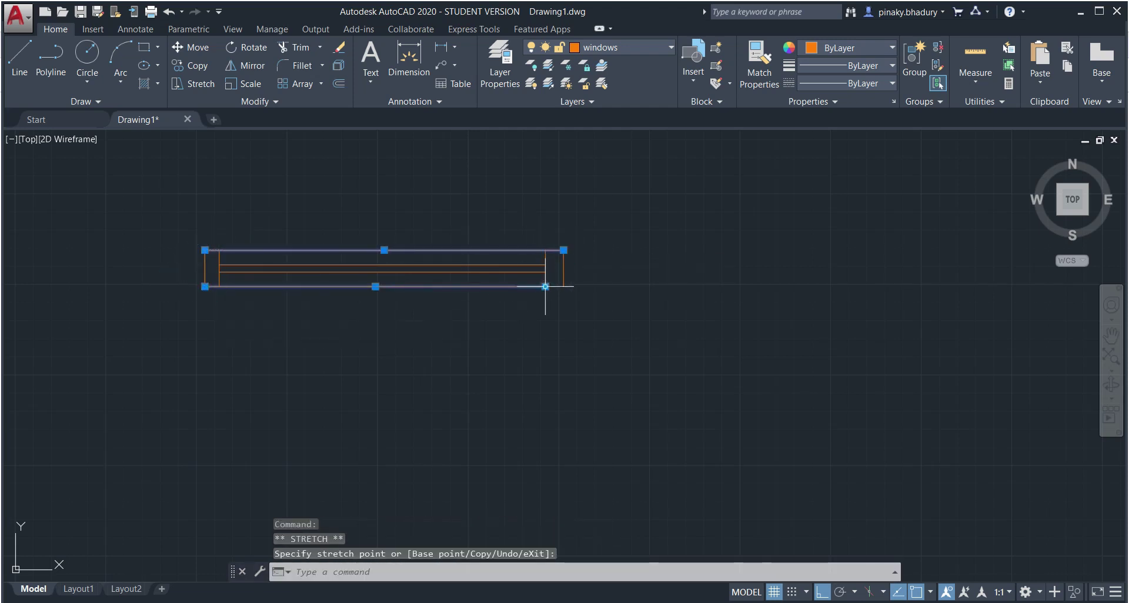
key(Escape)
Step: Copy the right outer end line to the middle of the window, check the PDF, and erase the copy
scroll(449, 302, up, 2)
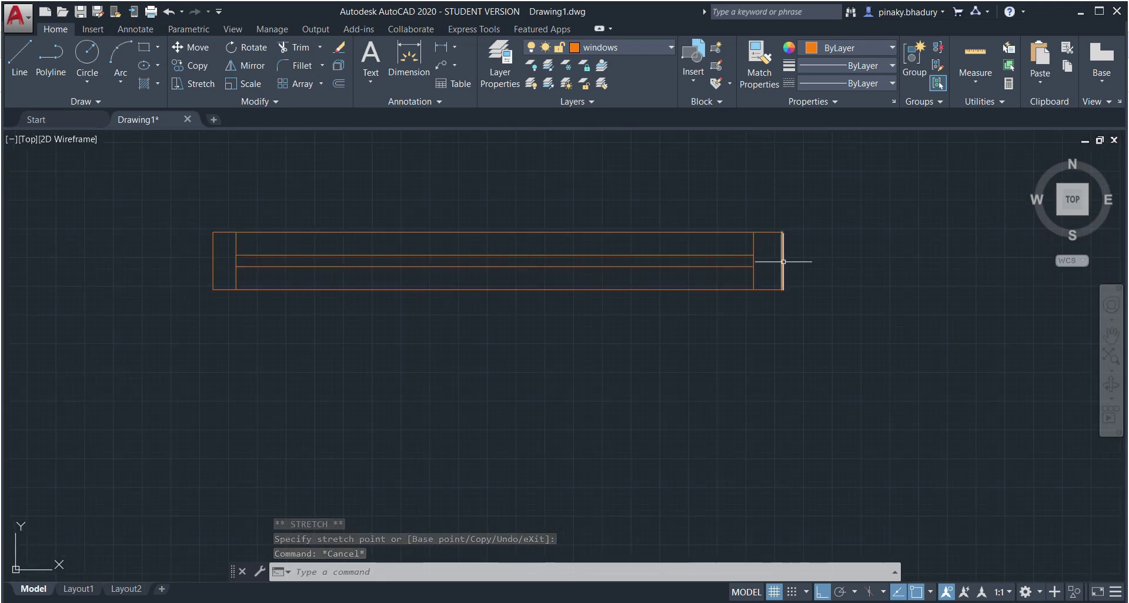
text(o)
key(Return)
click(782, 233)
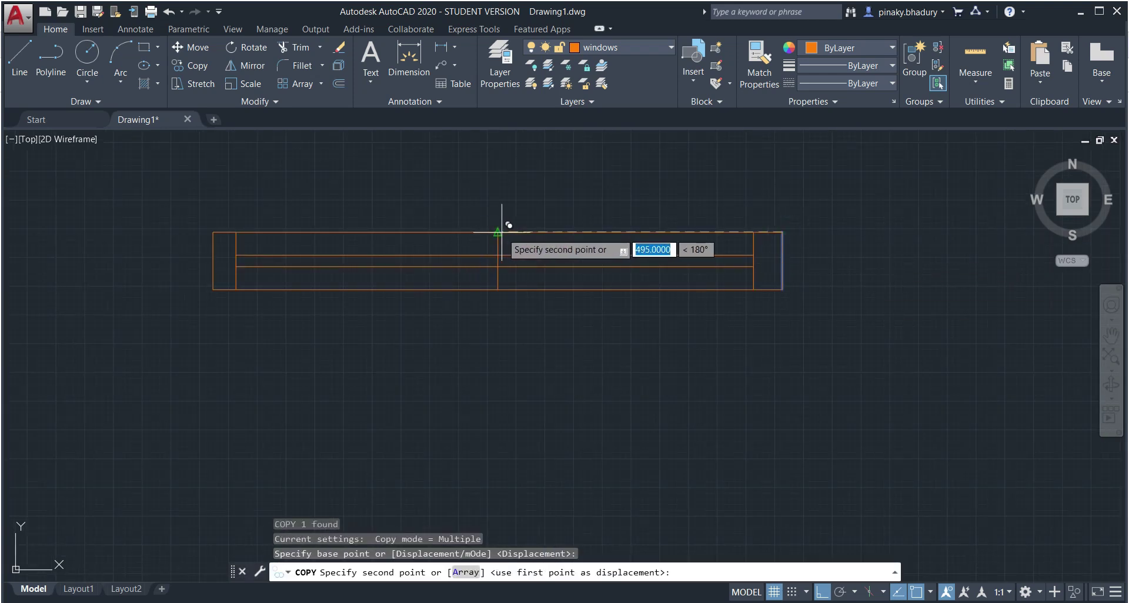
key(Escape)
key(alt+Tab)
key(alt+Tab)
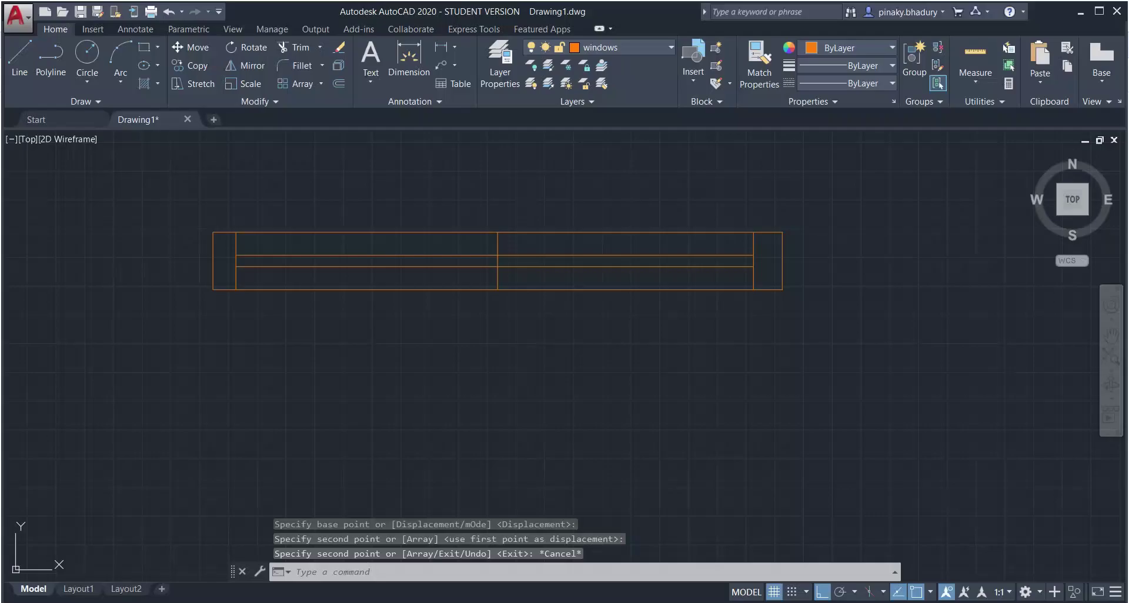
click(498, 240)
key(Delete)
Step: Define the finished window as a block named window2 with its lower right corner as the base point
scroll(574, 373, down, 3)
mouse_move(685, 339)
mouse_down()
mouse_move(680, 365)
mouse_move(685, 336)
mouse_up()
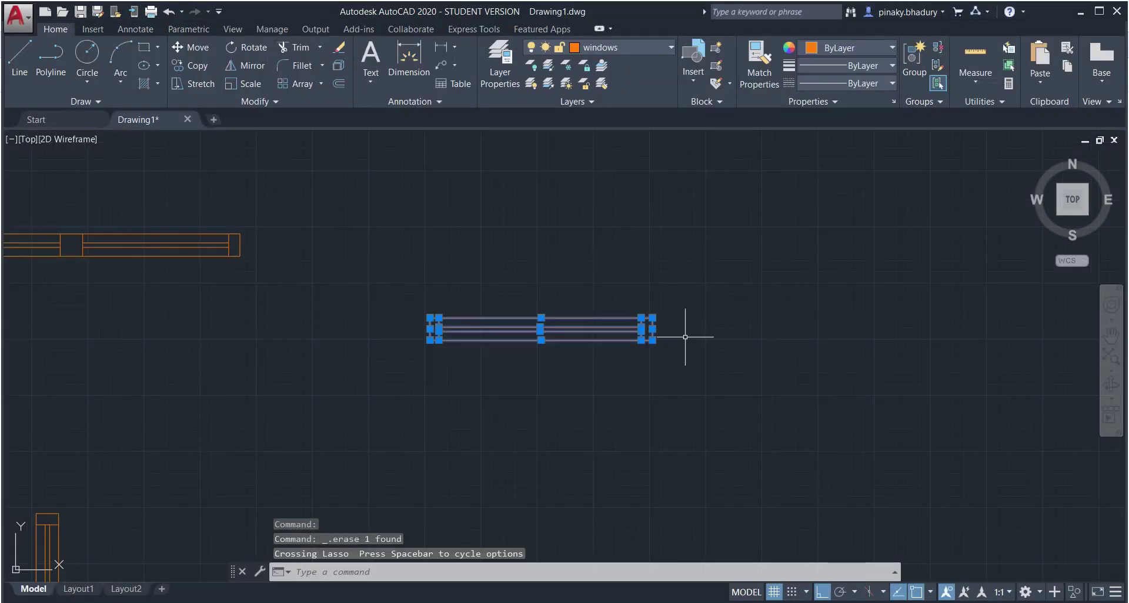
click(717, 50)
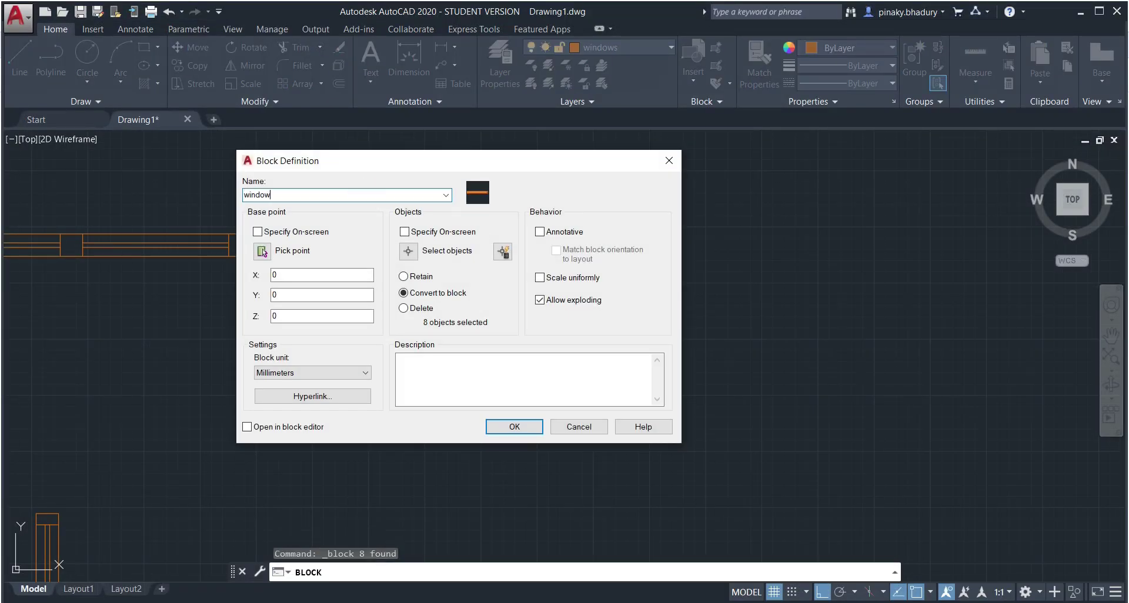
click(262, 253)
click(652, 339)
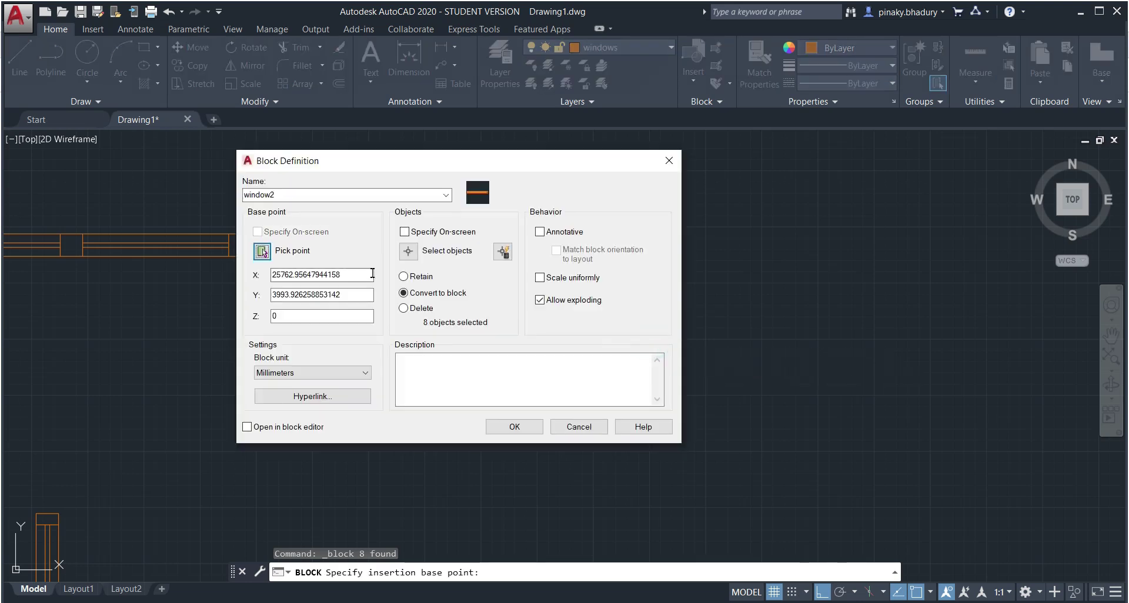
click(408, 251)
drag(665, 313, 363, 277)
key(Return)
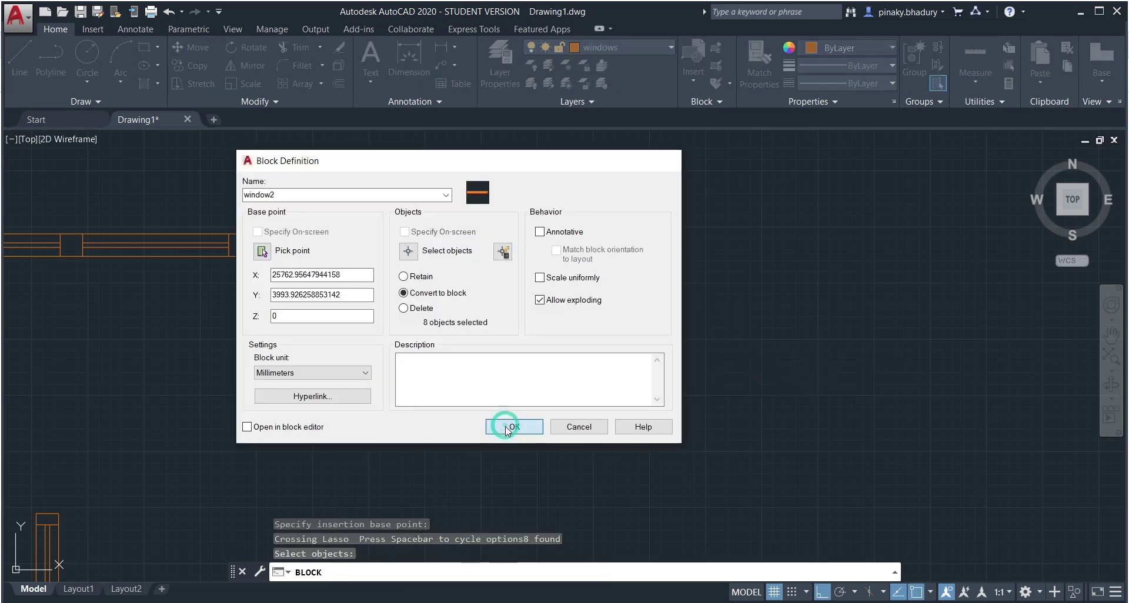
click(507, 429)
Step: Insert another window2 block in the empty space below the original one
scroll(510, 427, down, 3)
scroll(479, 478, up, 3)
scroll(686, 305, down, 1)
click(695, 76)
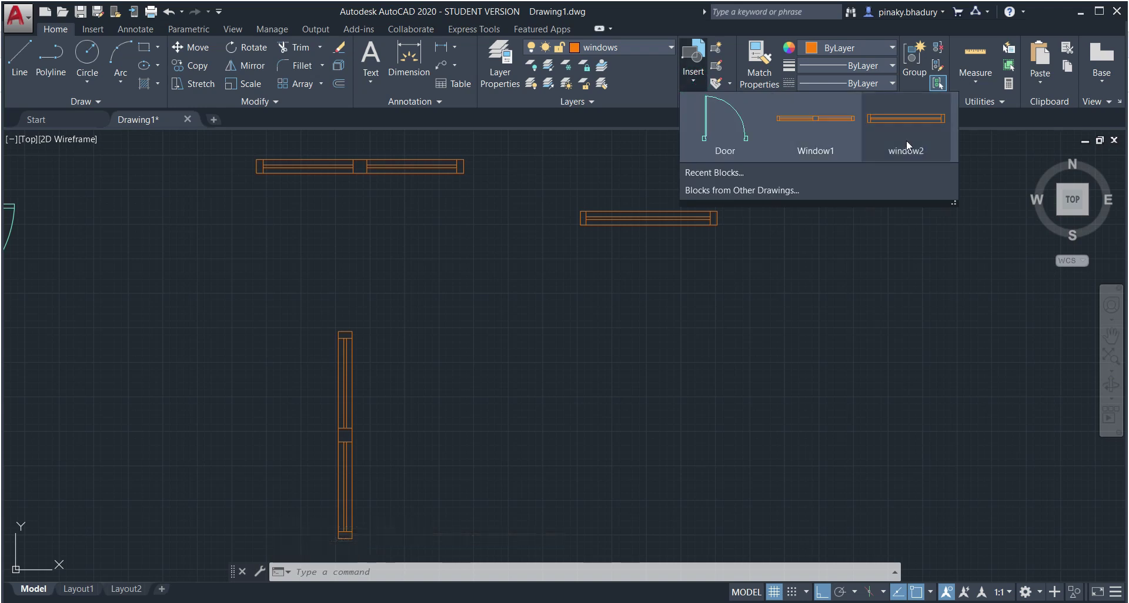
click(906, 146)
click(658, 345)
Step: Rotate the newly inserted window2 block 90 degrees about its lower right corner so it stands vertically
click(253, 49)
scroll(615, 332, up, 2)
click(613, 331)
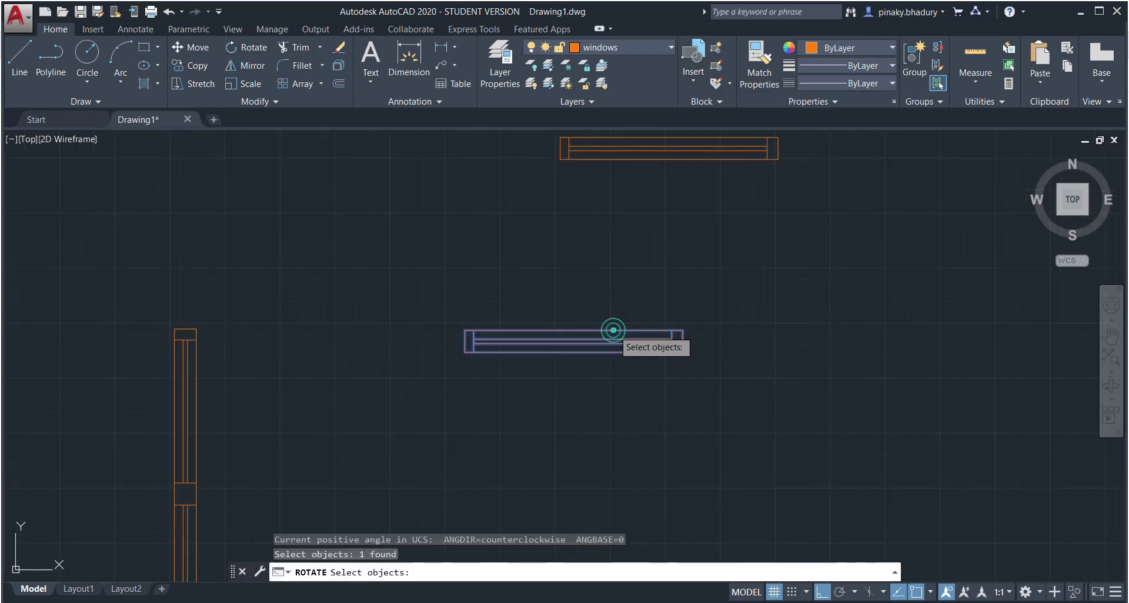
key(Return)
click(682, 352)
click(677, 256)
Step: Check the ventilator dimensions in the PDF and draw a 500 by 100 rectangle in the empty space beside the windows
scroll(670, 297, down, 4)
key(alt+Tab)
scroll(523, 326, up, 3)
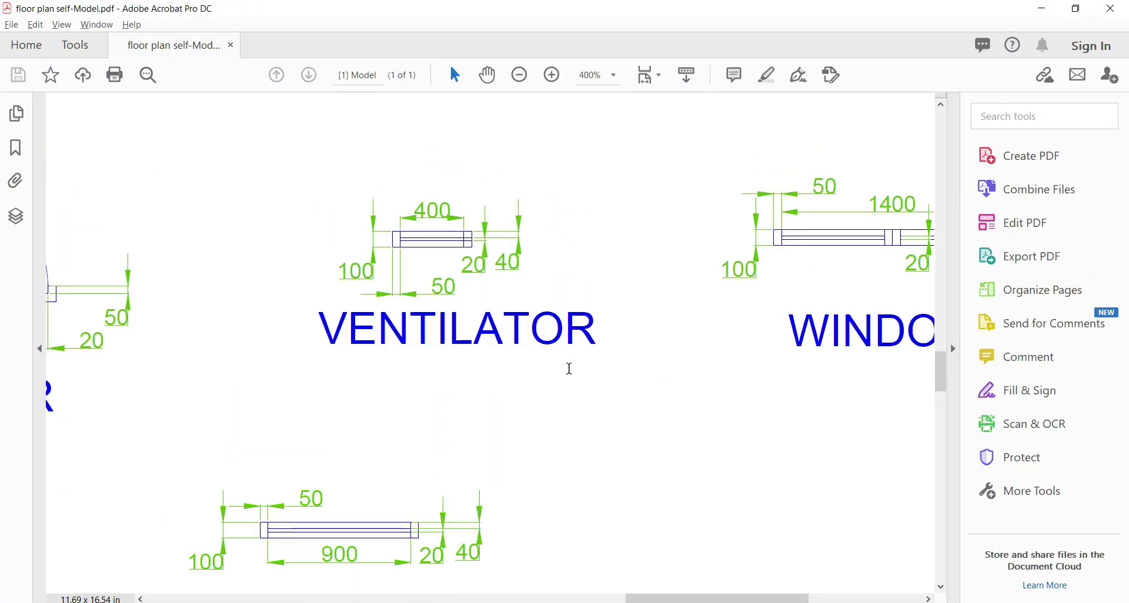
key(alt+Tab)
scroll(772, 366, down, 4)
scroll(928, 351, up, 4)
click(143, 48)
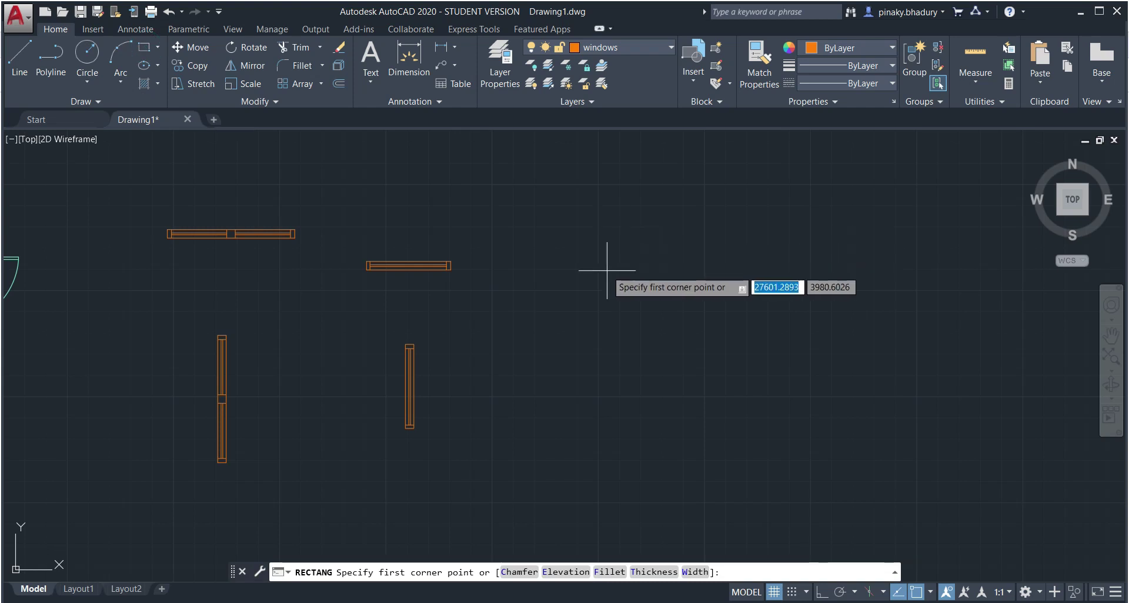
click(596, 261)
text(D)
key(Return)
text(500)
key(Return)
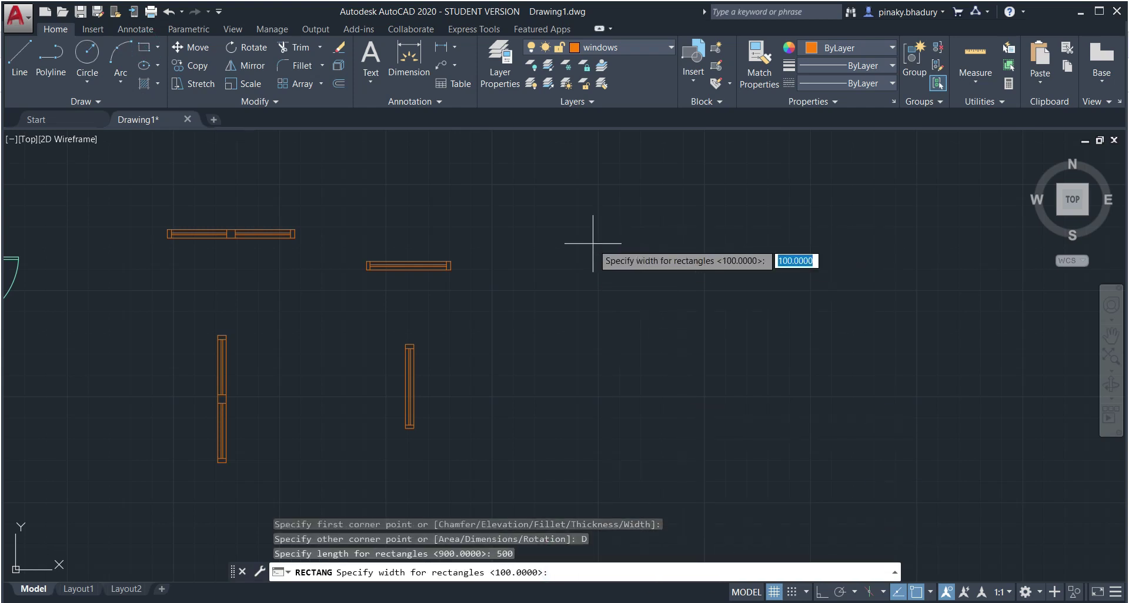
key(Return)
click(638, 459)
Step: Explode the new ventilator rectangle into separate lines
scroll(671, 282, up, 4)
click(560, 247)
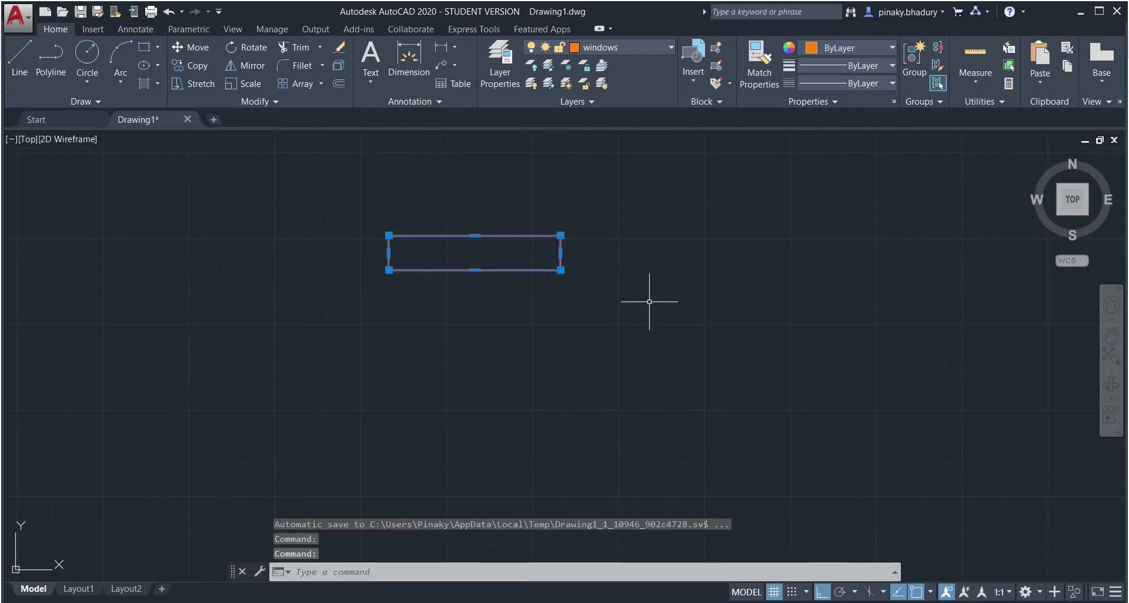
text(X)
key(Return)
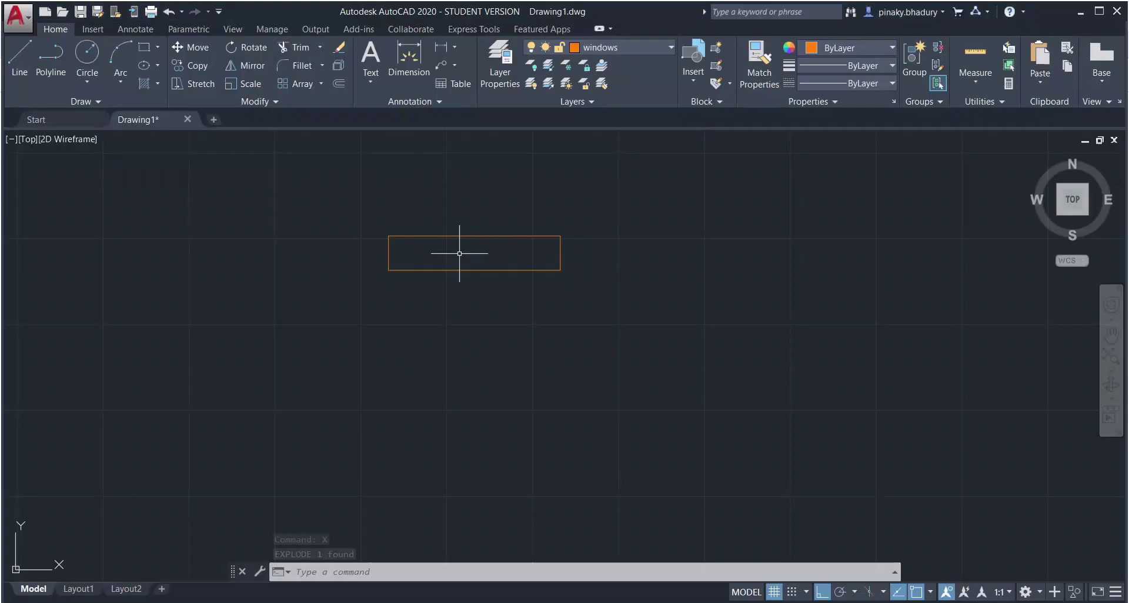
Step: Offset the upper and lower long edges of the ventilator rectangle 40 inward
click(339, 84)
text(40)
key(Return)
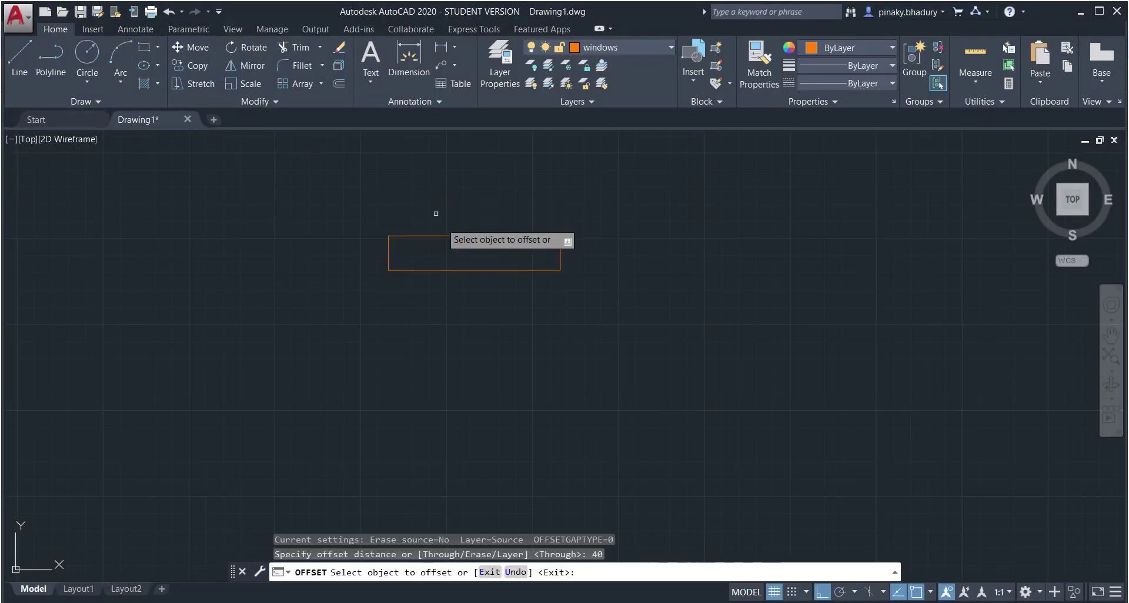
click(442, 236)
click(455, 260)
click(462, 270)
click(472, 252)
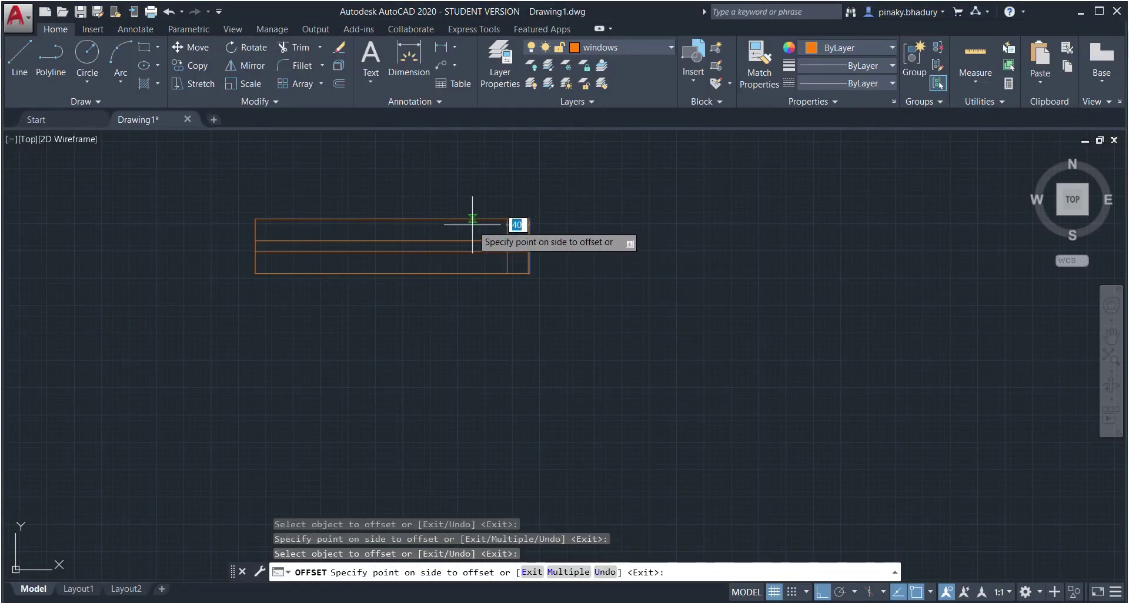
Step: Offset both short end lines of the ventilator 50 inward
click(472, 224)
click(255, 229)
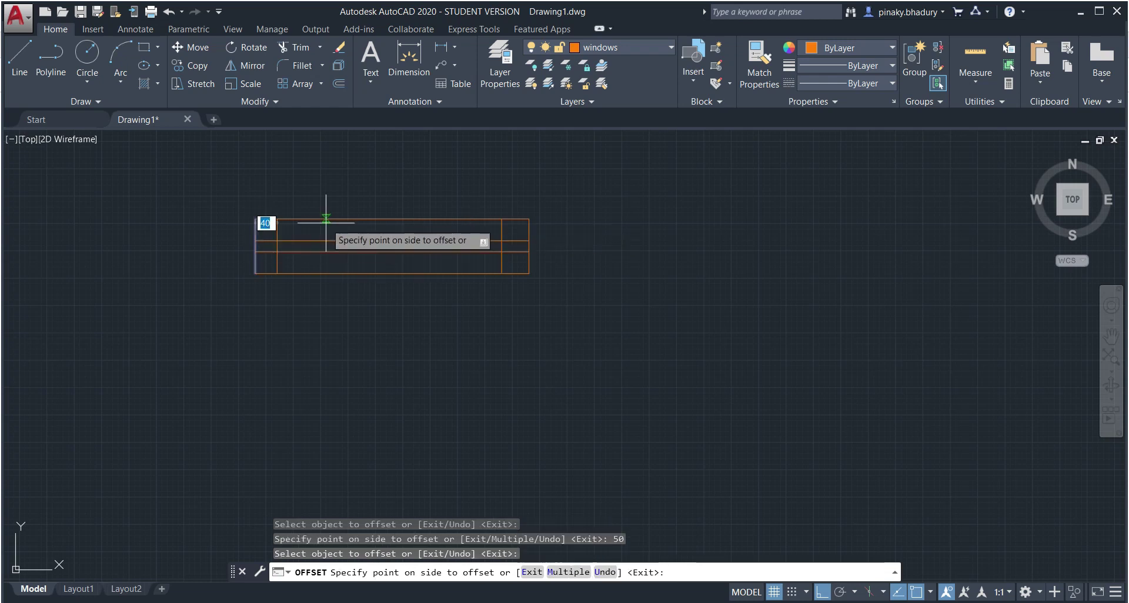
click(323, 226)
key(Escape)
Step: Trim the two inner horizontal lines out of the ventilator's end frames
text(tr)
key(space)
key(space)
click(513, 241)
click(518, 252)
key(Escape)
scroll(320, 320, down, 6)
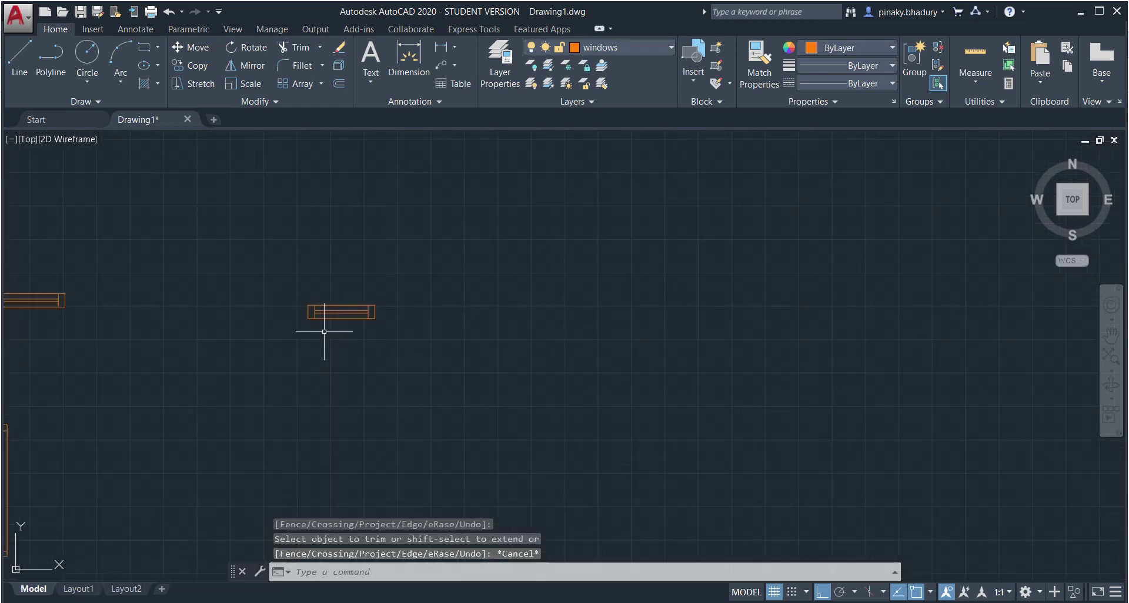
Step: Define the finished ventilator as a block named ventilator with its lower right corner as the base point
scroll(220, 356, up, 3)
scroll(194, 335, up, 8)
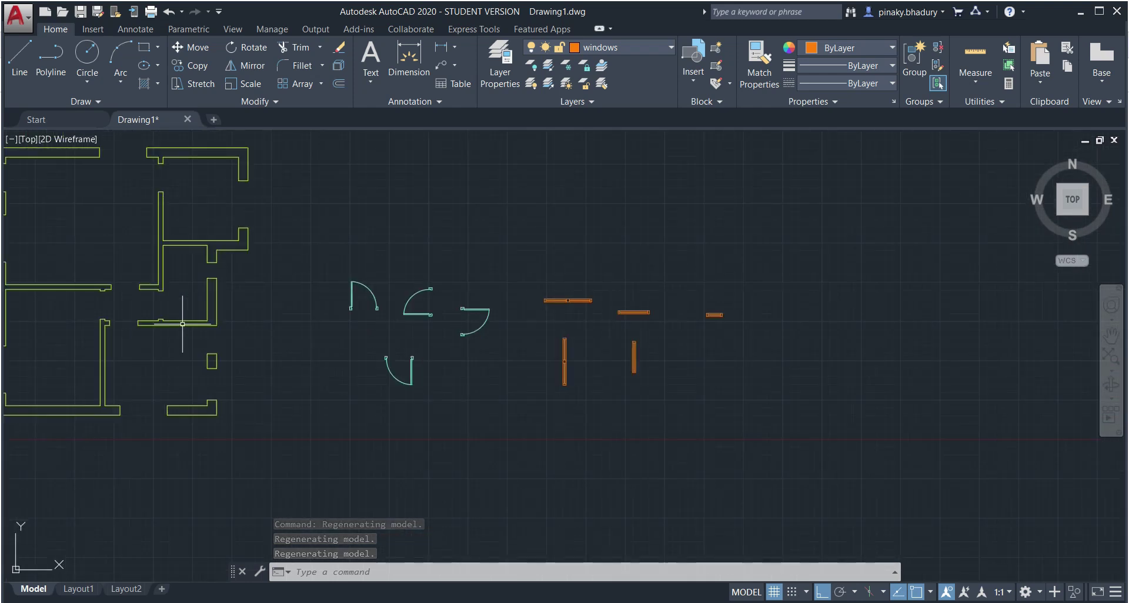
key(Escape)
mouse_move(722, 271)
mouse_down()
mouse_move(608, 282)
mouse_move(612, 259)
mouse_up()
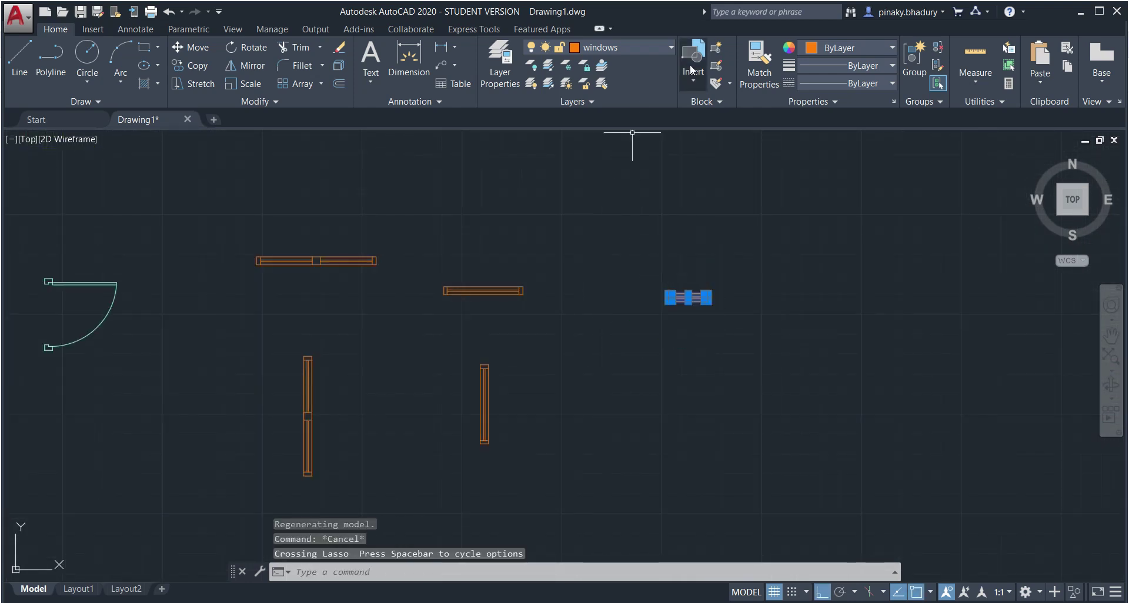
click(716, 47)
text(v)
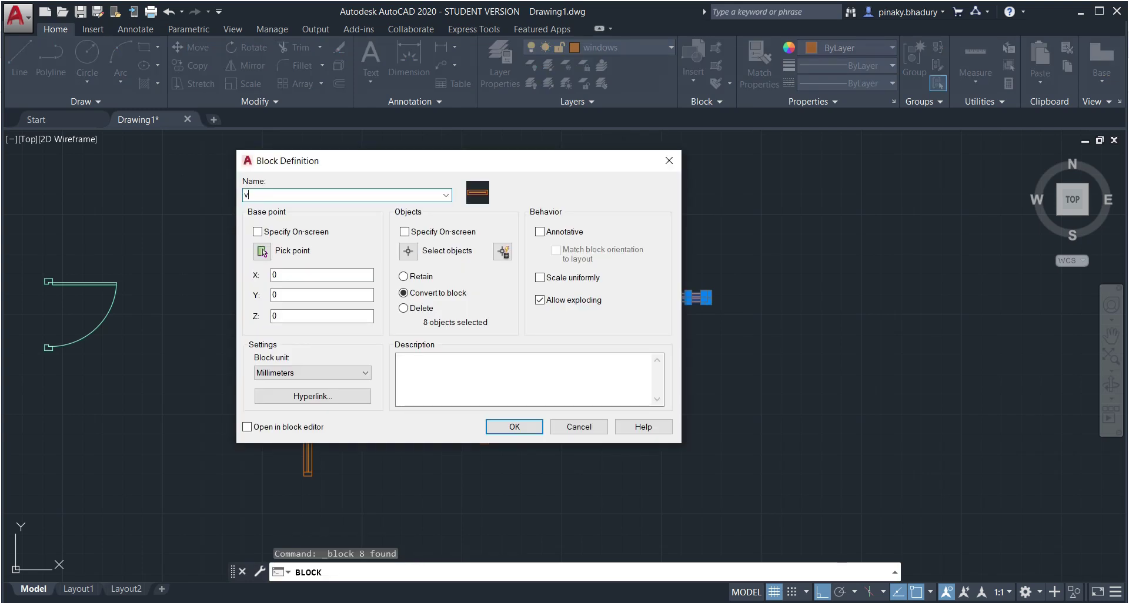
text(entilator)
click(264, 251)
click(729, 353)
click(408, 251)
mouse_move(801, 172)
mouse_down()
mouse_move(760, 347)
mouse_move(459, 175)
mouse_up()
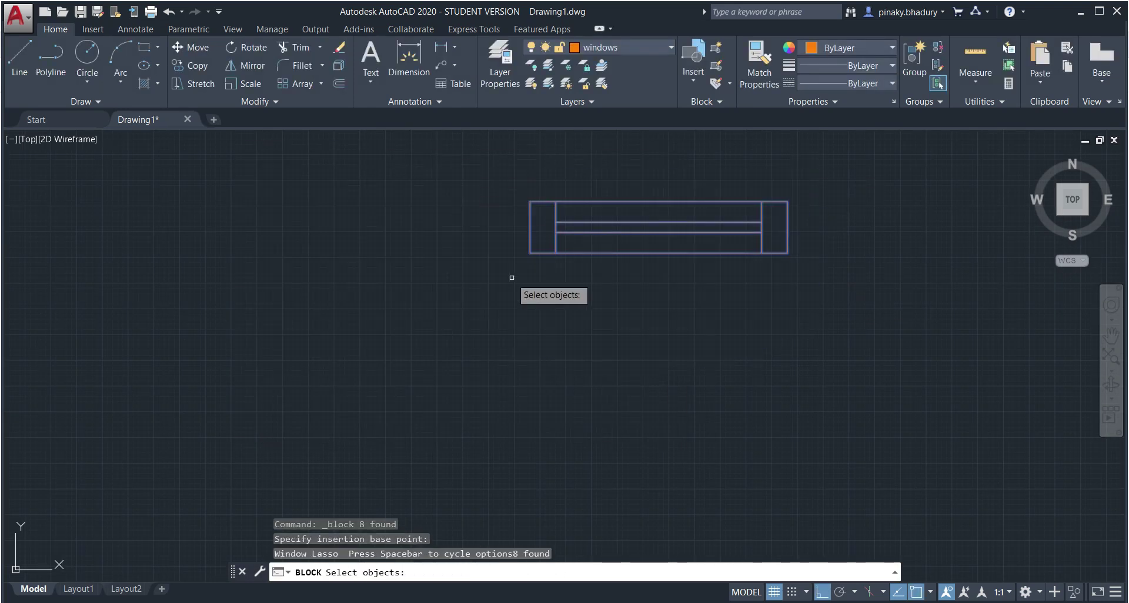
key(Return)
click(531, 433)
Step: Rotate the ventilator block about its lower right corner so it stands vertically
scroll(638, 331, down, 4)
click(697, 299)
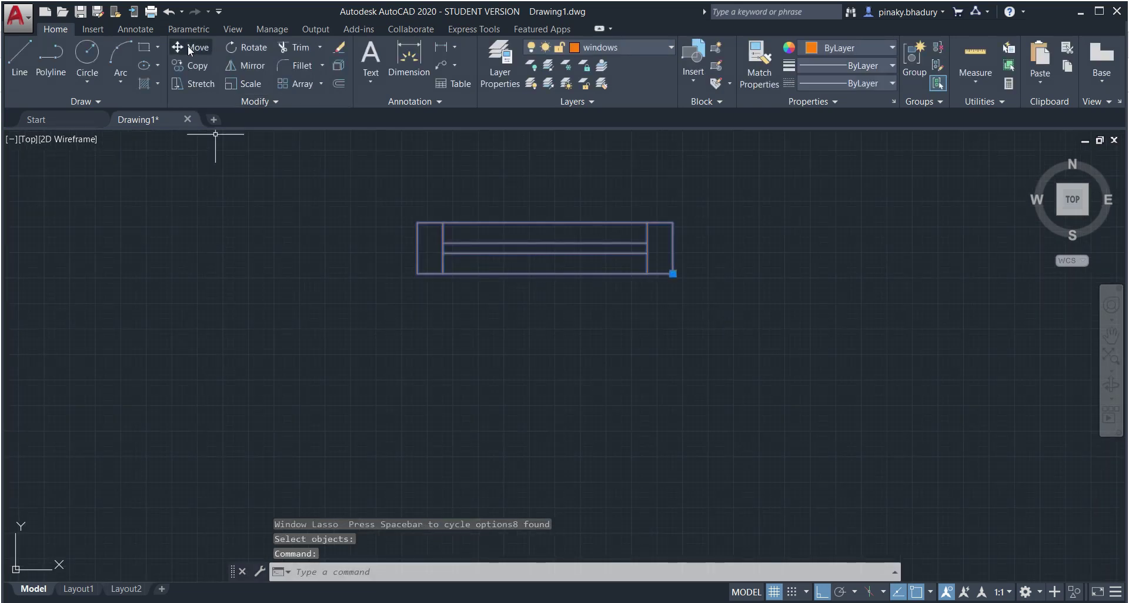
click(247, 47)
click(697, 299)
scroll(636, 341, down, 5)
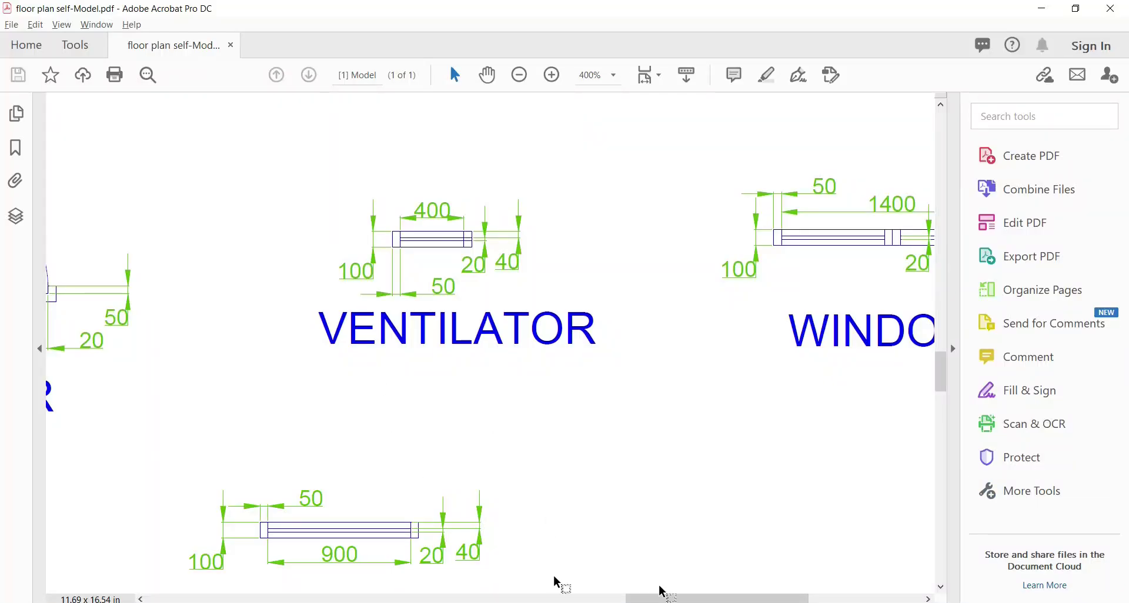
Step: Examine the floor plan in the PDF for the positions and orientations of the windows and doors
drag(735, 600, 611, 594)
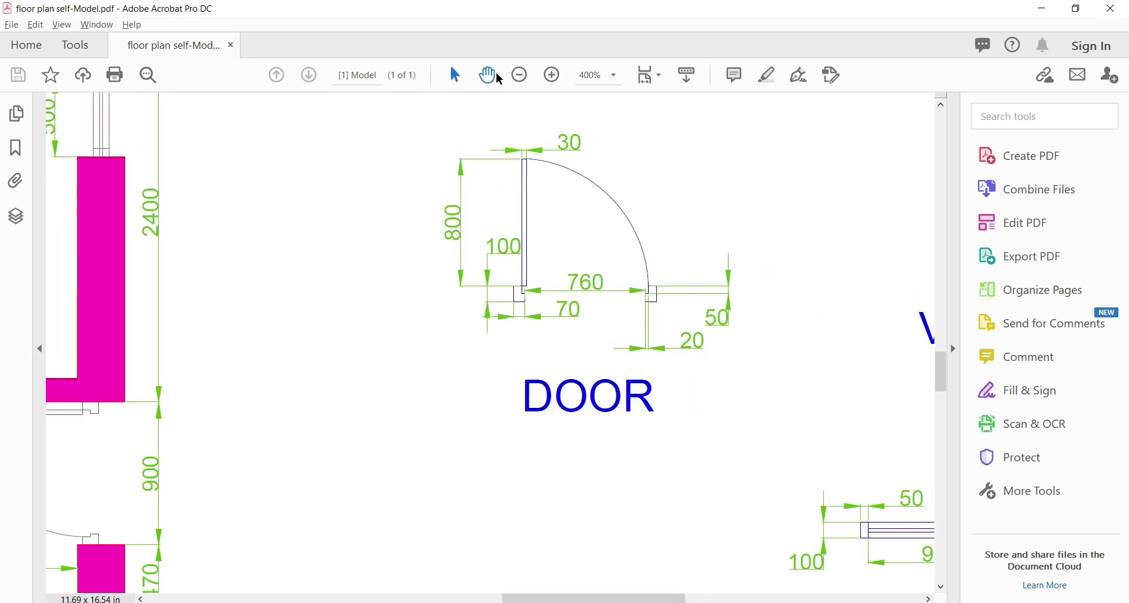
click(519, 75)
click(520, 75)
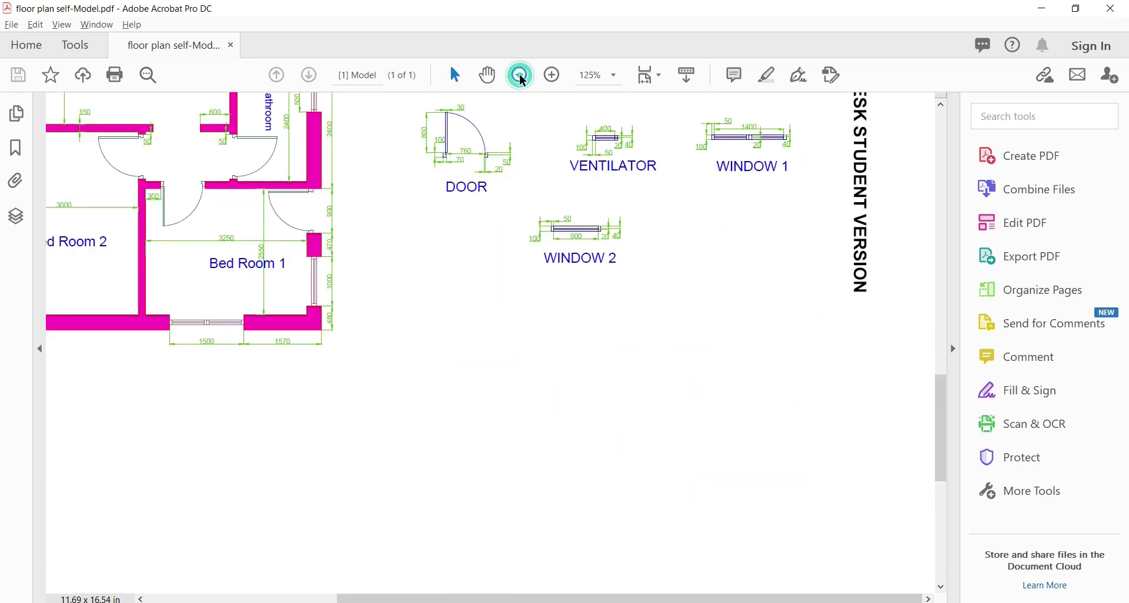
click(552, 76)
scroll(288, 295, up, 4)
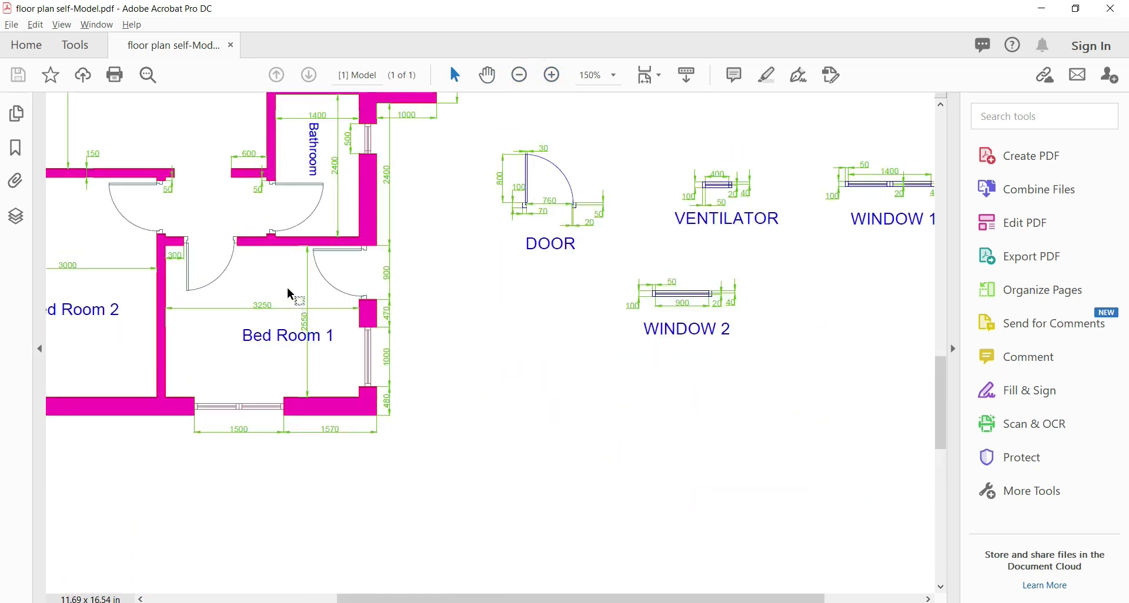
scroll(301, 300, up, 1)
drag(488, 596, 401, 595)
scroll(455, 426, up, 4)
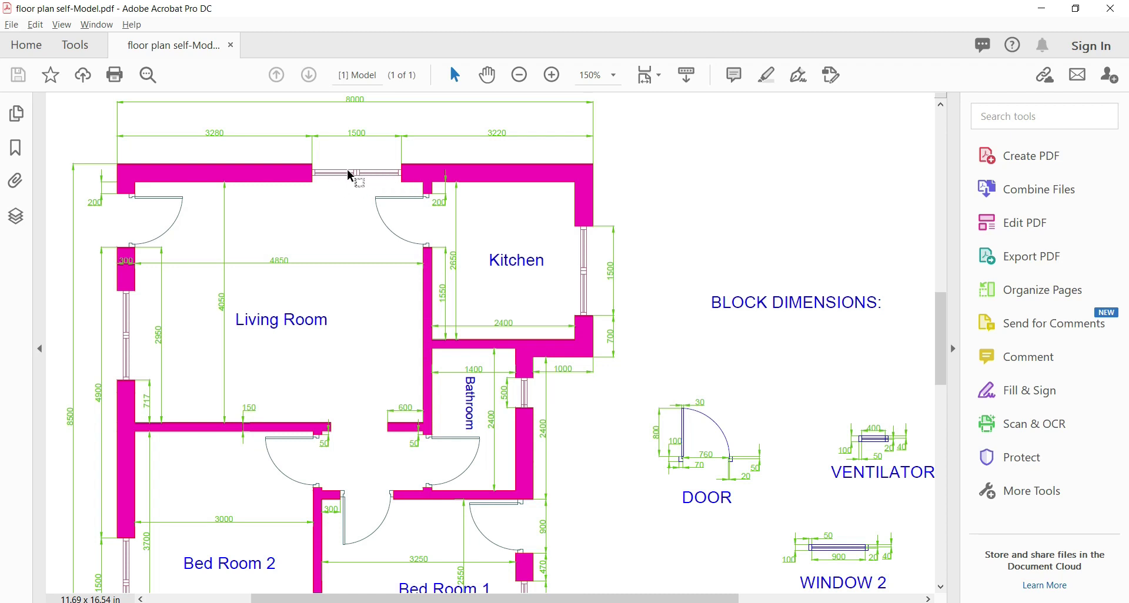
Step: Copy the horizontal Window 1 block by its left edge midpoint to the left end midpoint of the upper wall opening
key(alt+Tab)
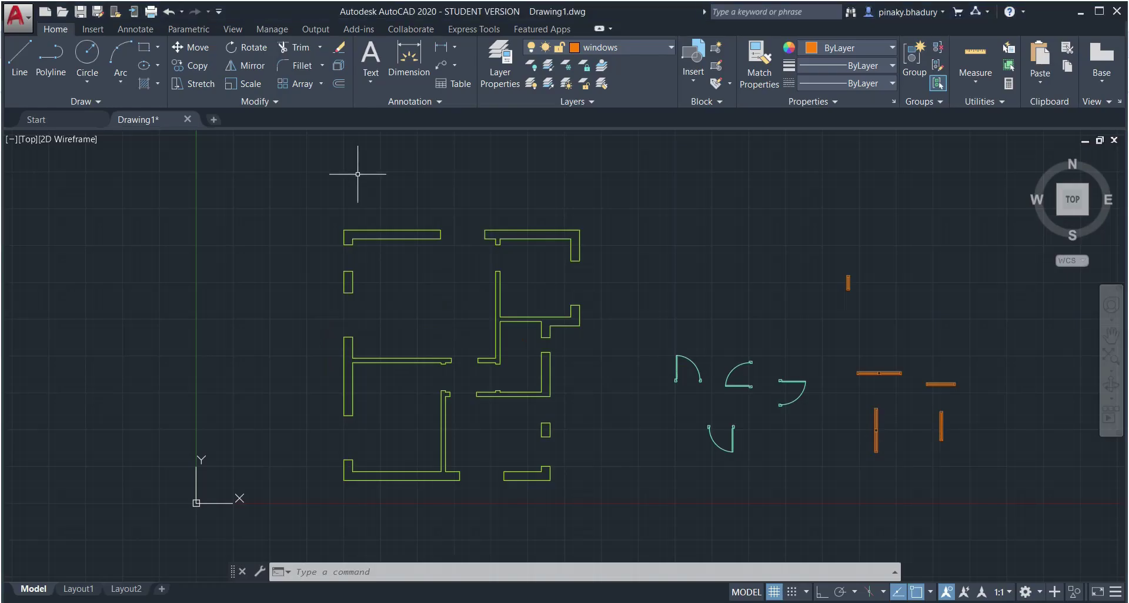
click(879, 373)
scroll(884, 380, up, 6)
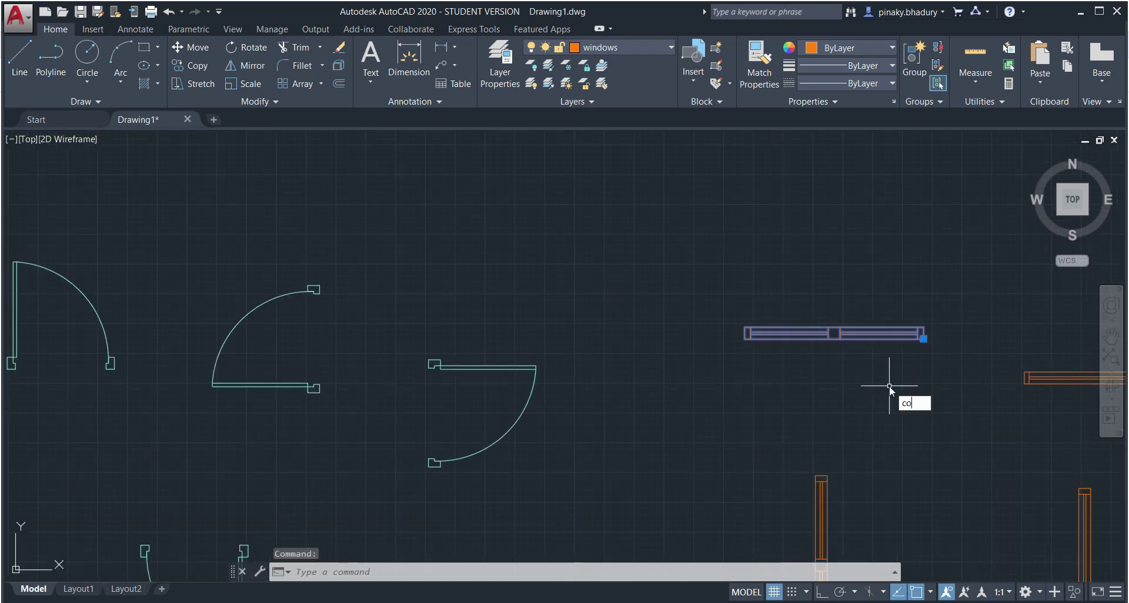
text(co)
key(Return)
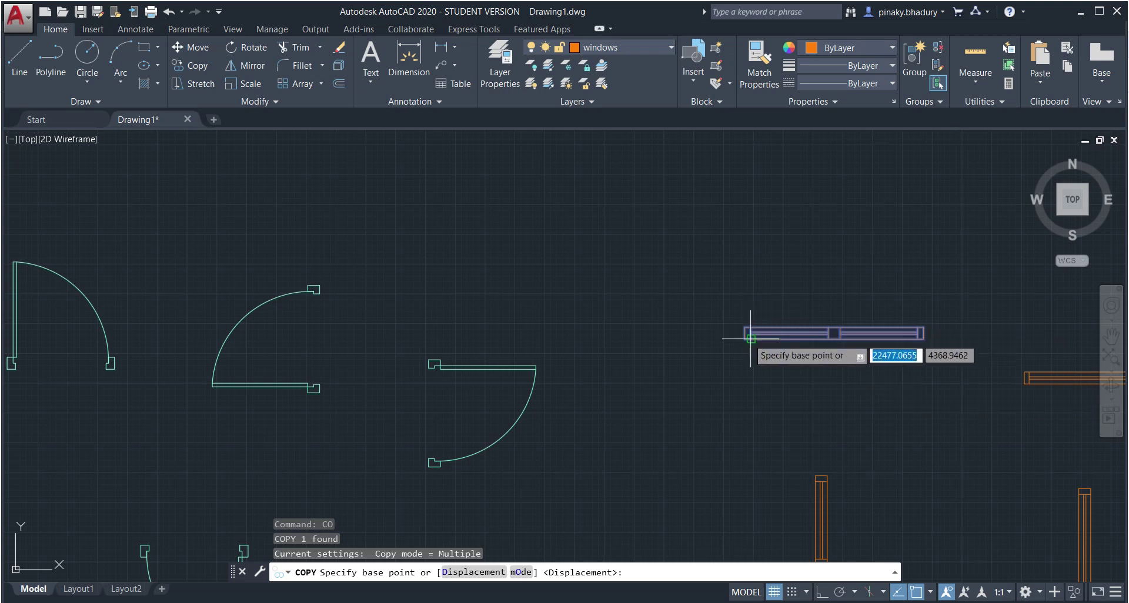
scroll(750, 338, up, 8)
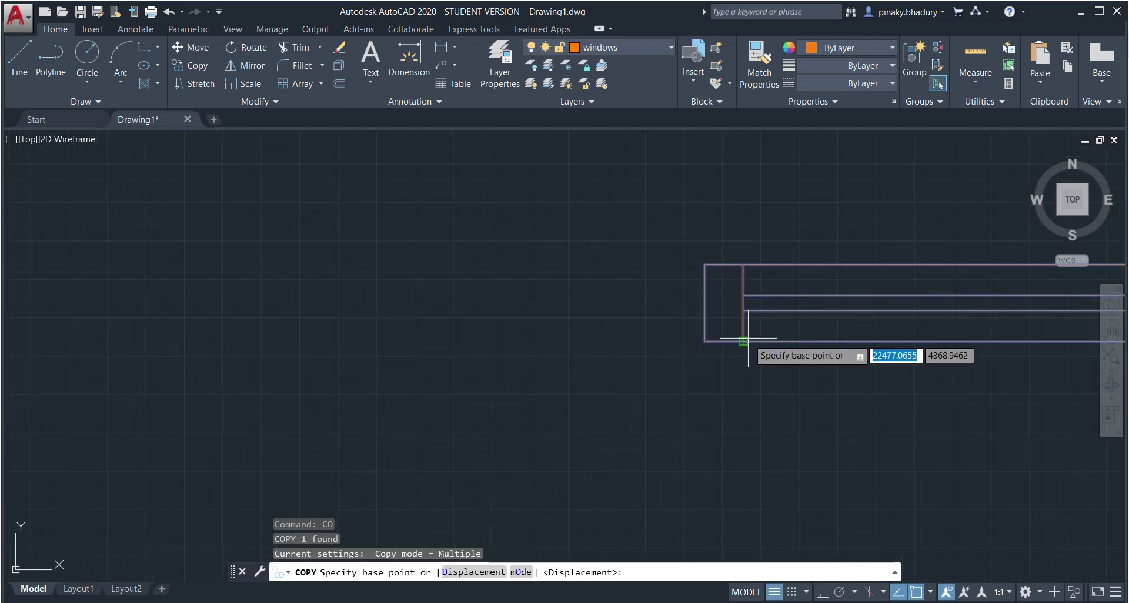
click(704, 304)
scroll(655, 321, down, 8)
scroll(394, 235, up, 3)
scroll(406, 239, up, 4)
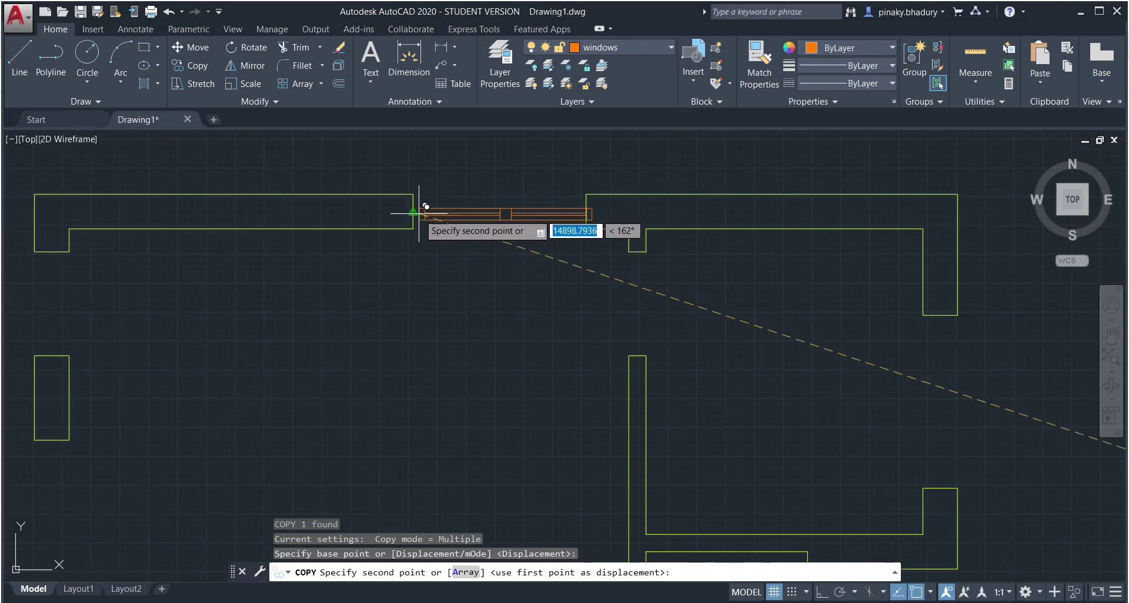
click(415, 212)
scroll(471, 241, down, 4)
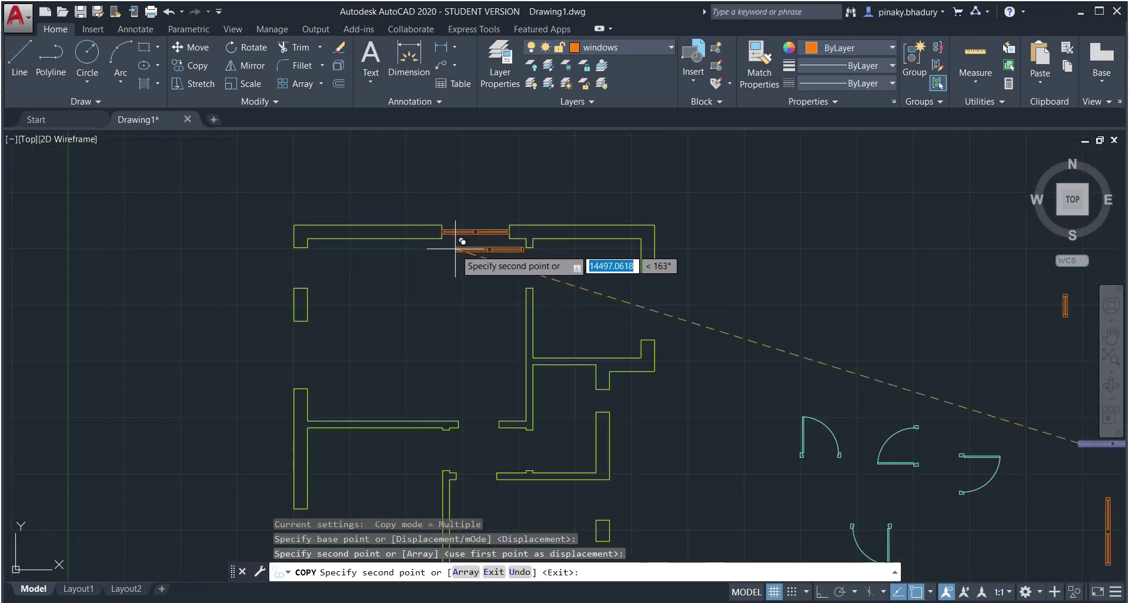
key(Escape)
scroll(485, 297, down, 2)
scroll(676, 442, up, 2)
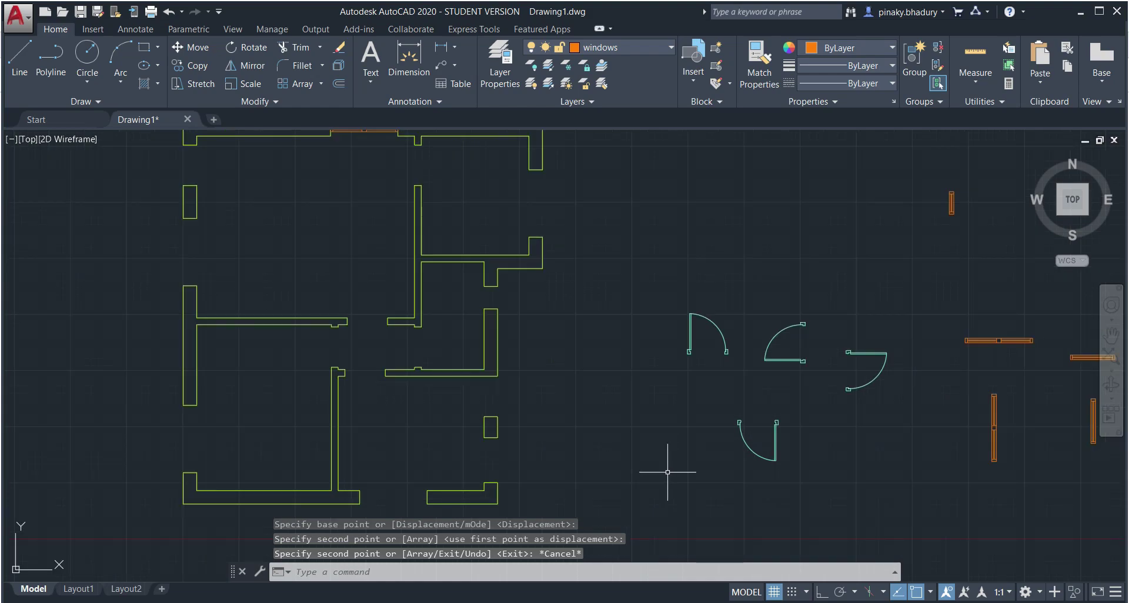
Step: Copy the rightmost door block by its upper frame's upper right corner to the inner wall corner above the living room's left entrance, following the PDF
key(alt+Tab)
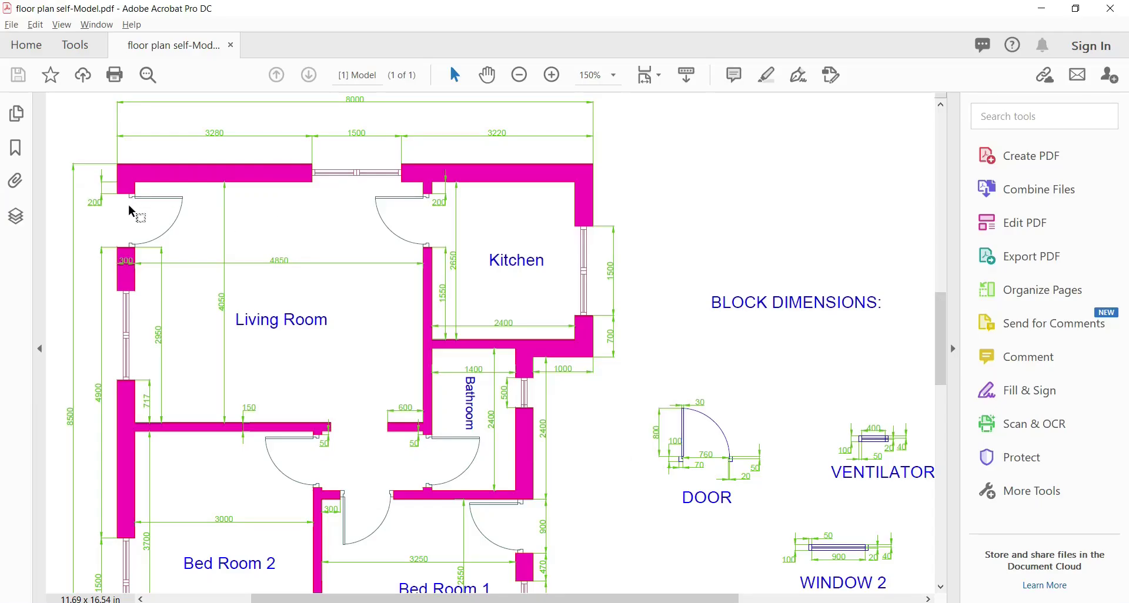
key(alt+Tab)
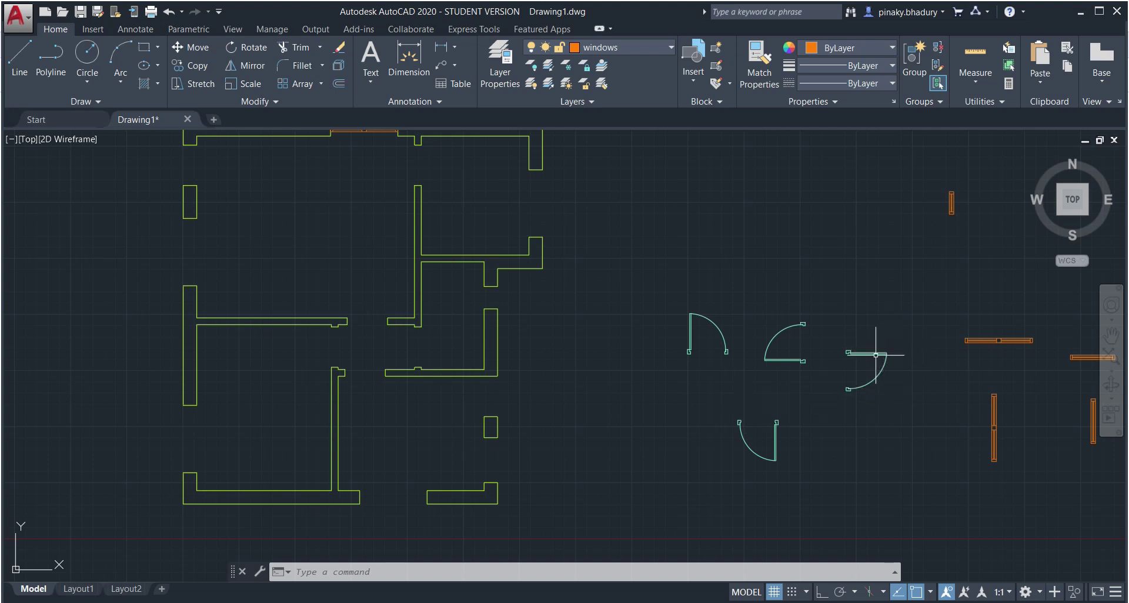
scroll(868, 386, up, 4)
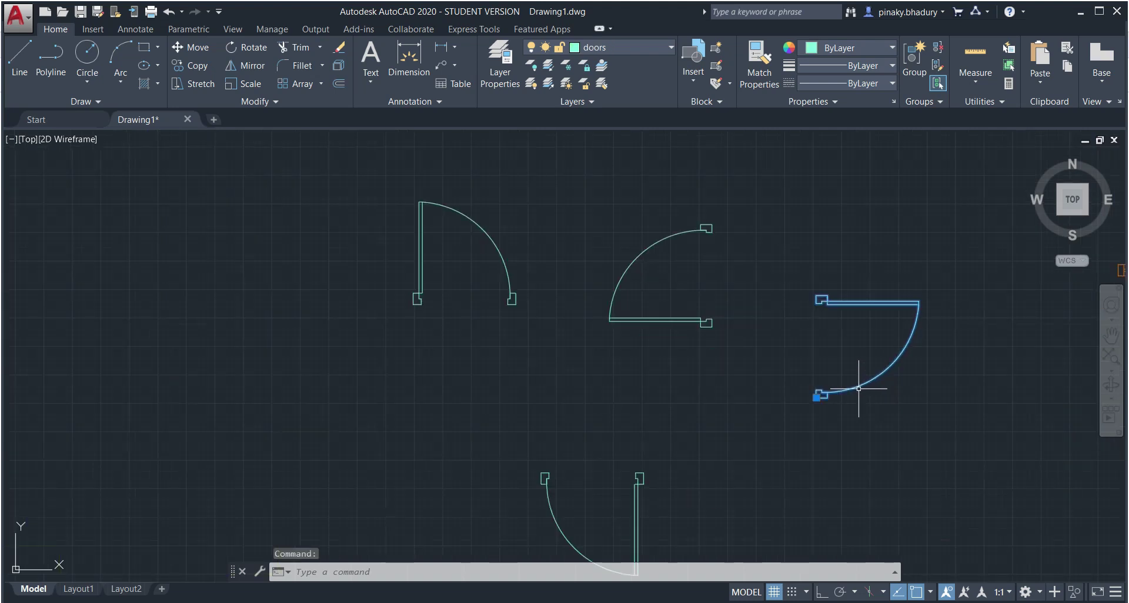
text(o)
key(Return)
key(alt+Tab)
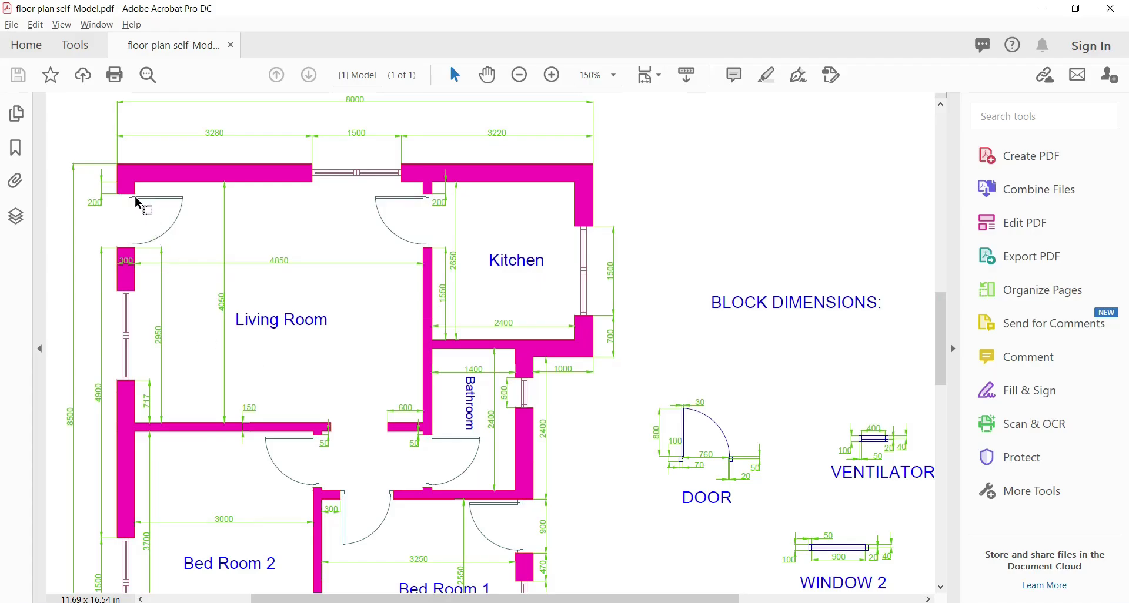
scroll(135, 203, up, 1)
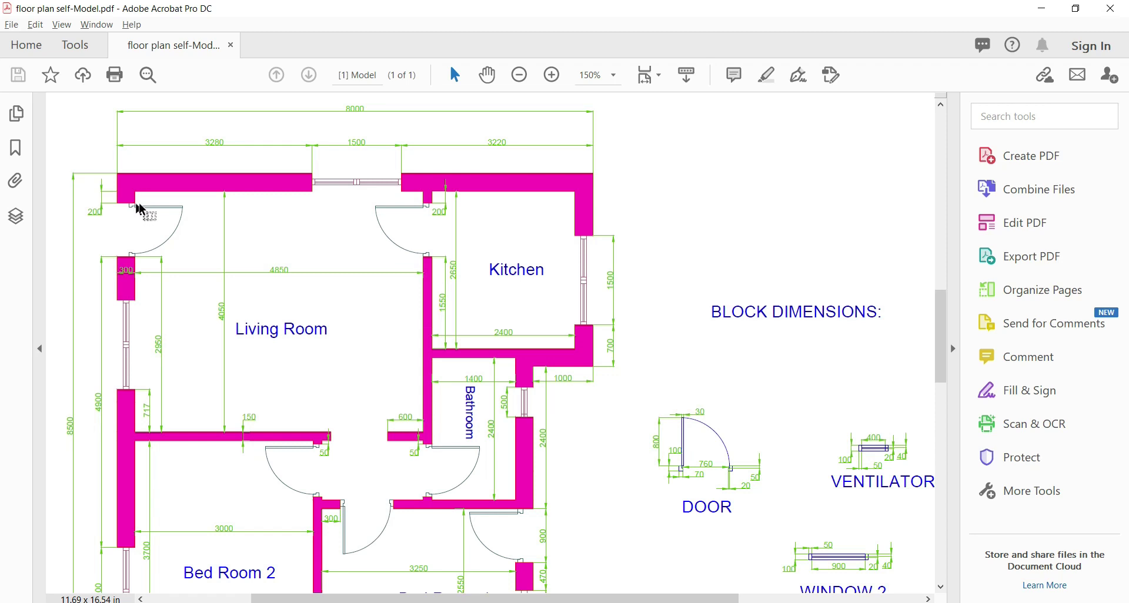
key(alt+Tab)
scroll(836, 308, up, 2)
click(806, 272)
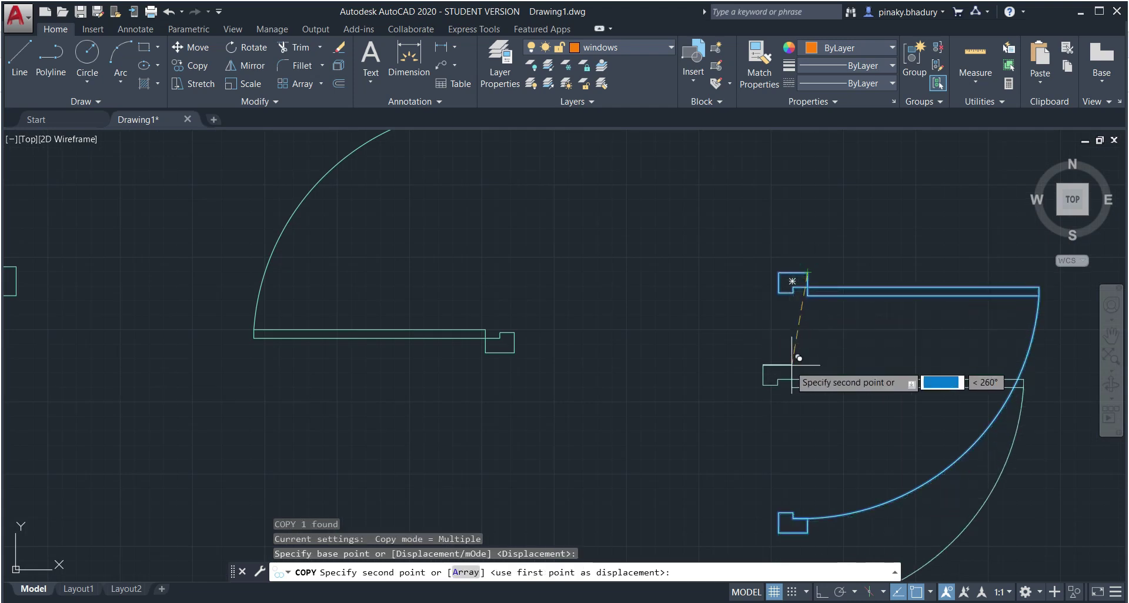
key(alt+Tab)
key(alt+Tab)
scroll(318, 288, down, 8)
scroll(318, 291, down, 6)
scroll(151, 250, up, 8)
scroll(359, 176, up, 2)
scroll(358, 175, up, 2)
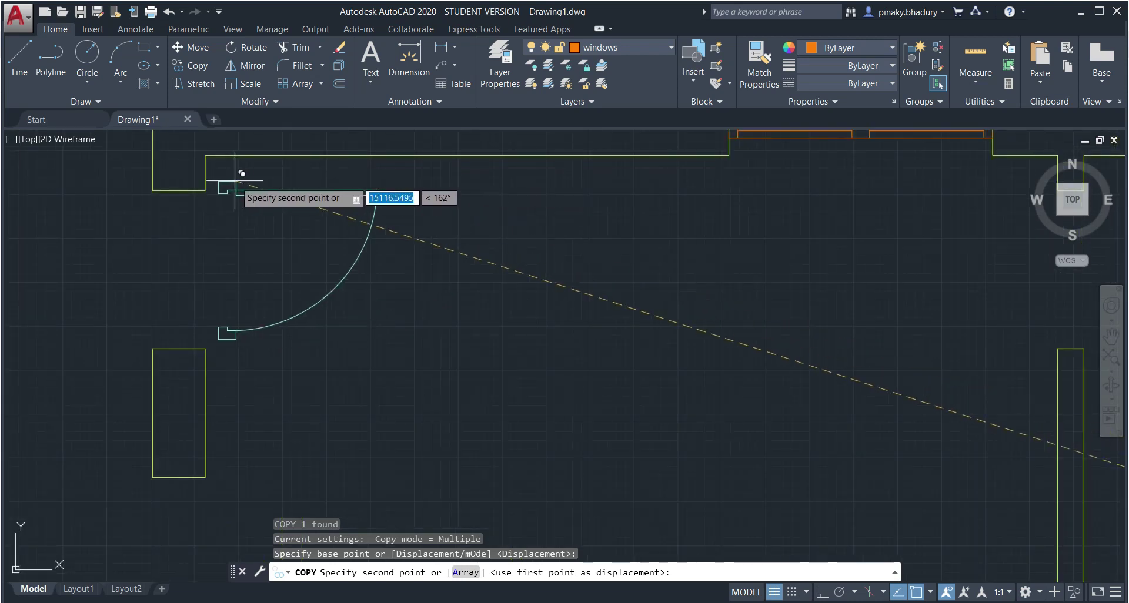
click(205, 190)
key(Escape)
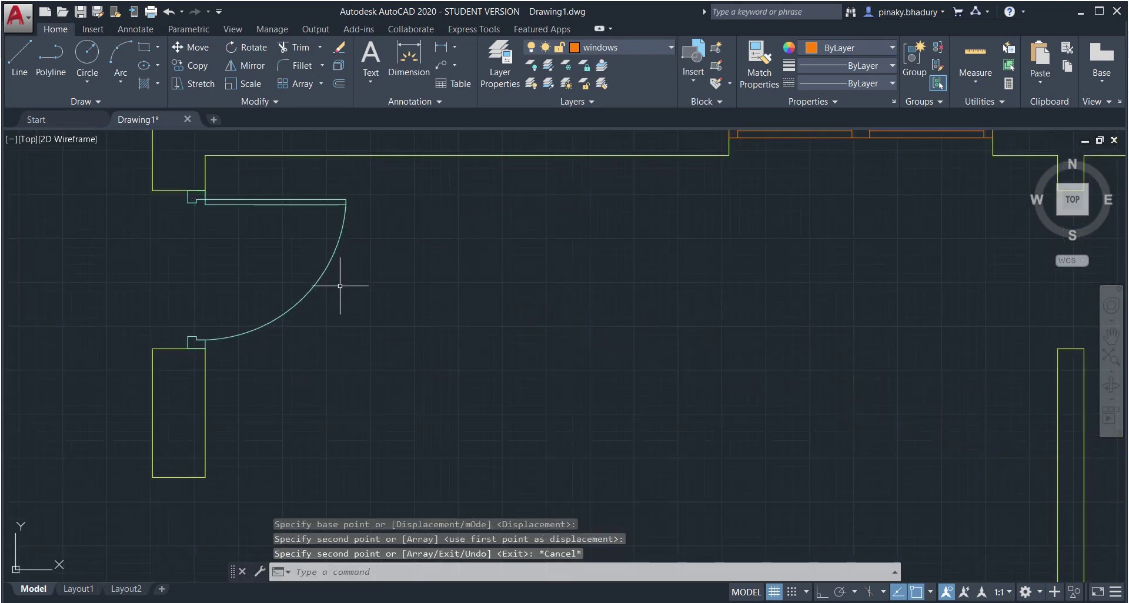
scroll(340, 285, down, 7)
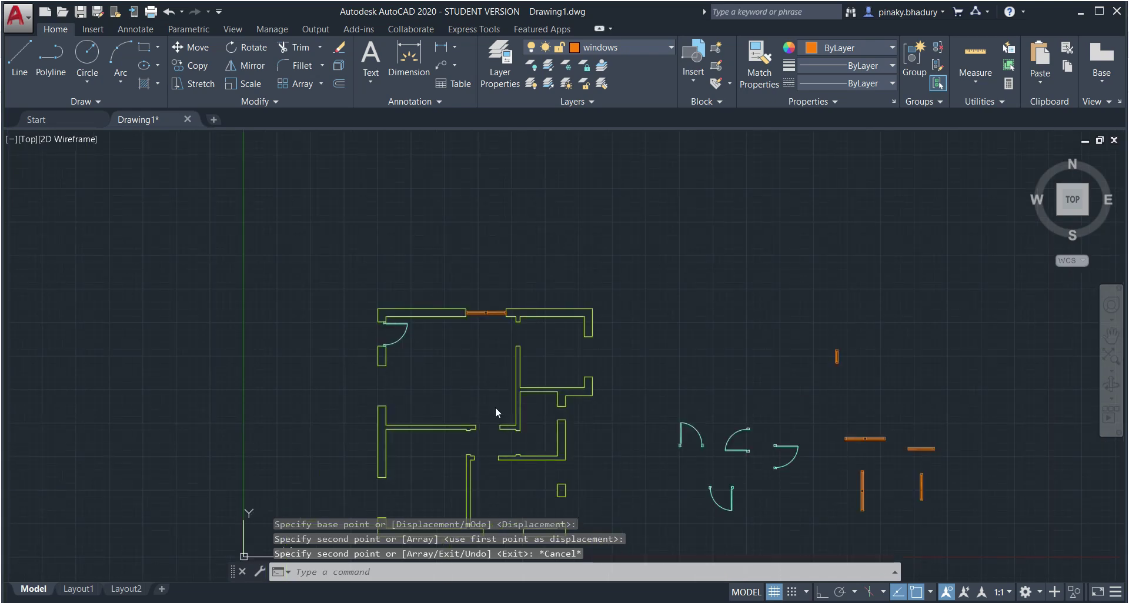
Step: Copy the vertical Window 1 block by its upper edge midpoint to the upper end midpoint of the living room's left window opening
key(alt+Tab)
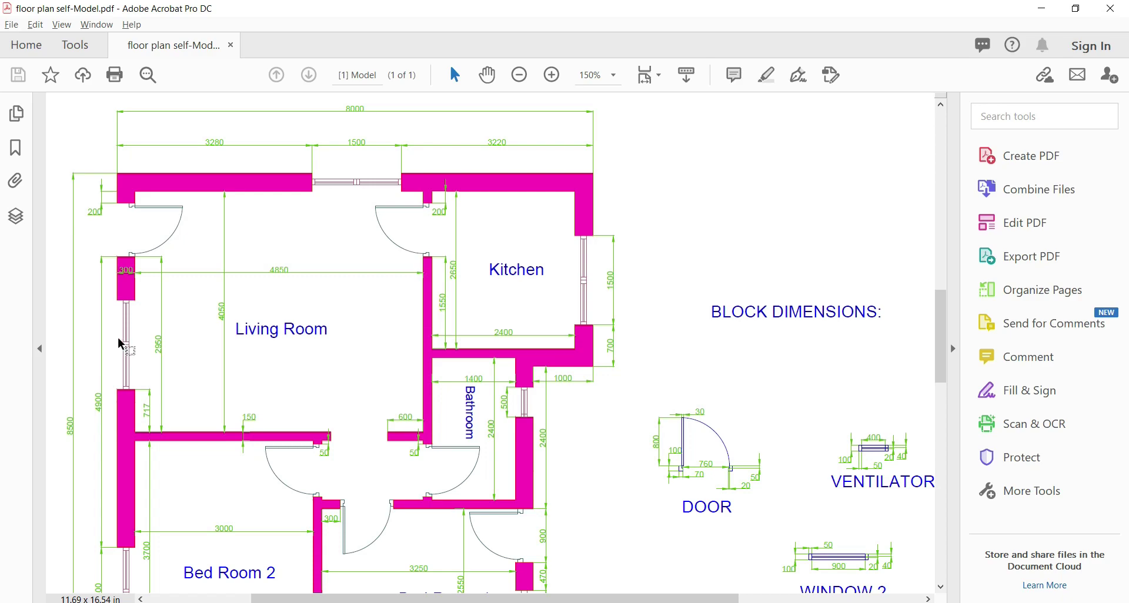
key(alt+Tab)
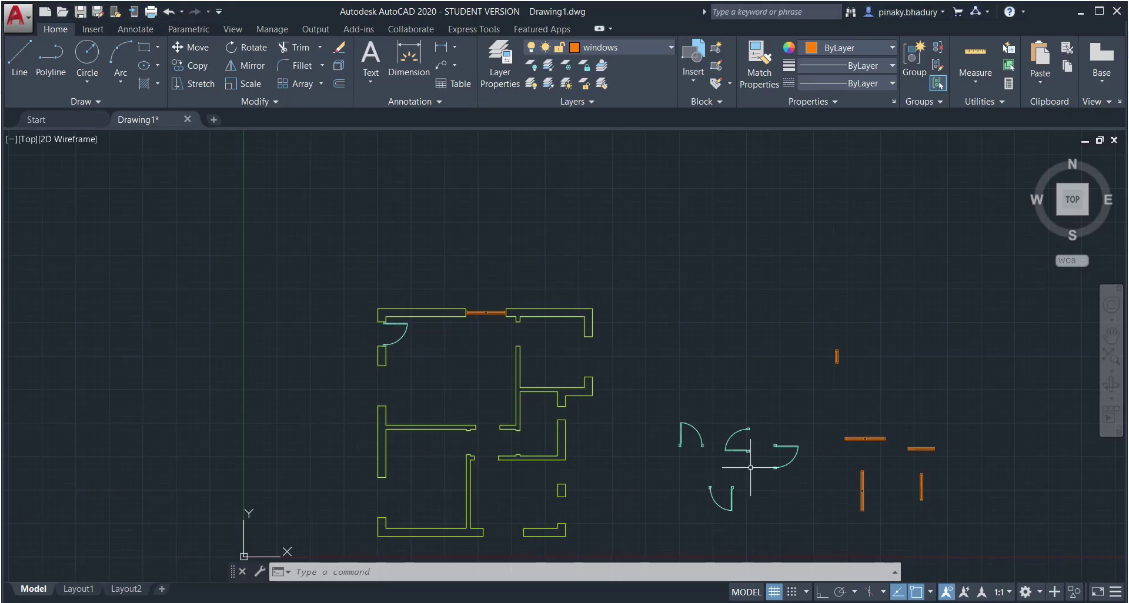
scroll(874, 517, up, 5)
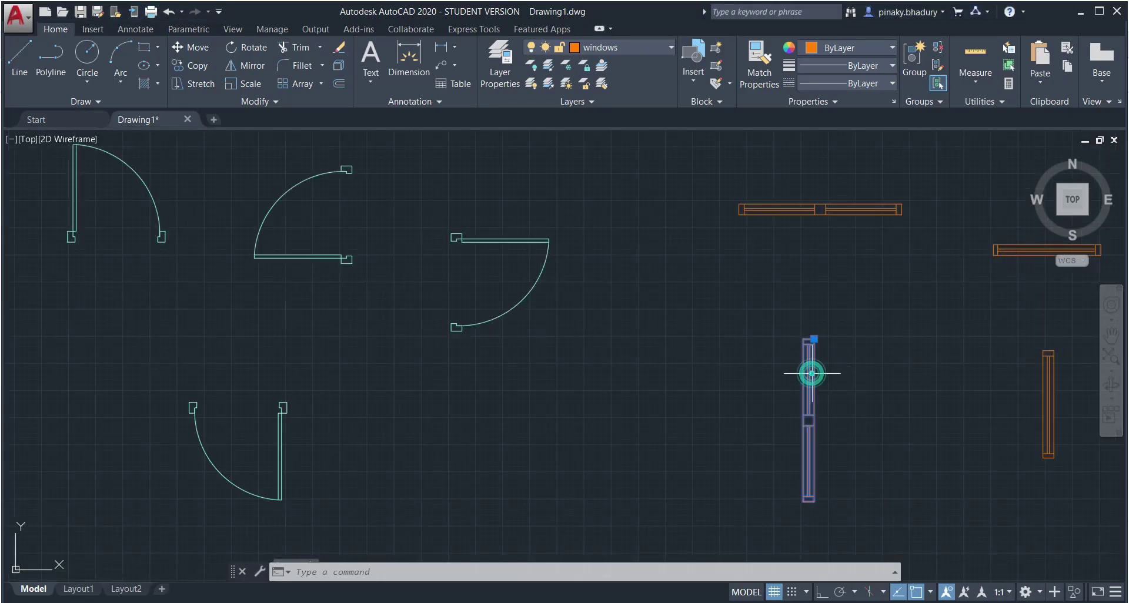
text(o)
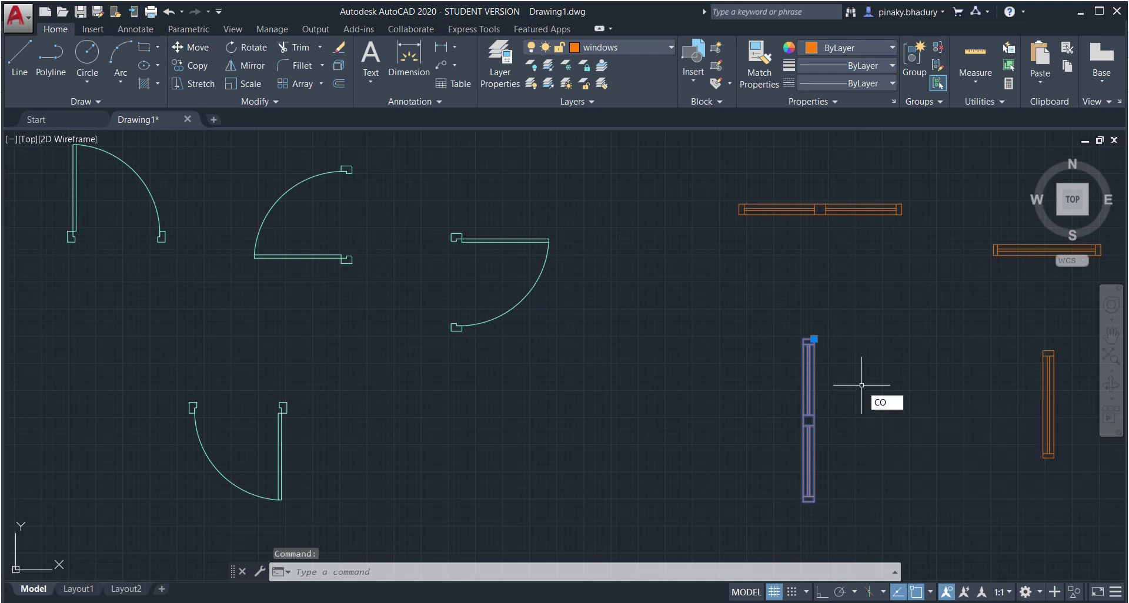
key(Return)
scroll(836, 378, up, 4)
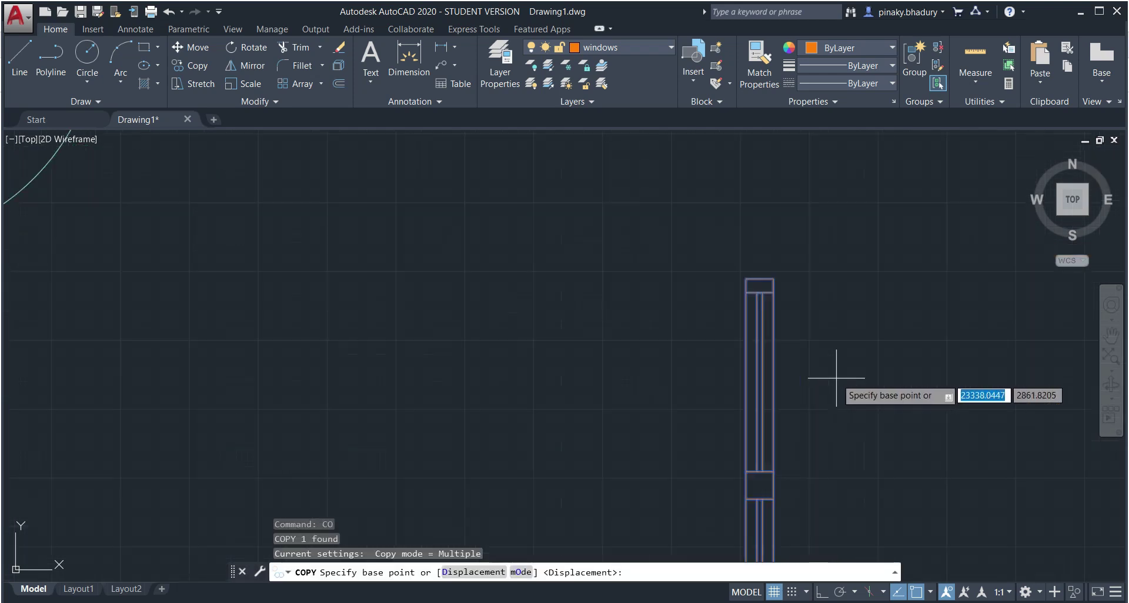
click(759, 280)
scroll(764, 332, down, 5)
scroll(537, 378, down, 5)
scroll(587, 390, up, 2)
scroll(580, 189, up, 2)
scroll(578, 180, down, 1)
scroll(578, 180, up, 5)
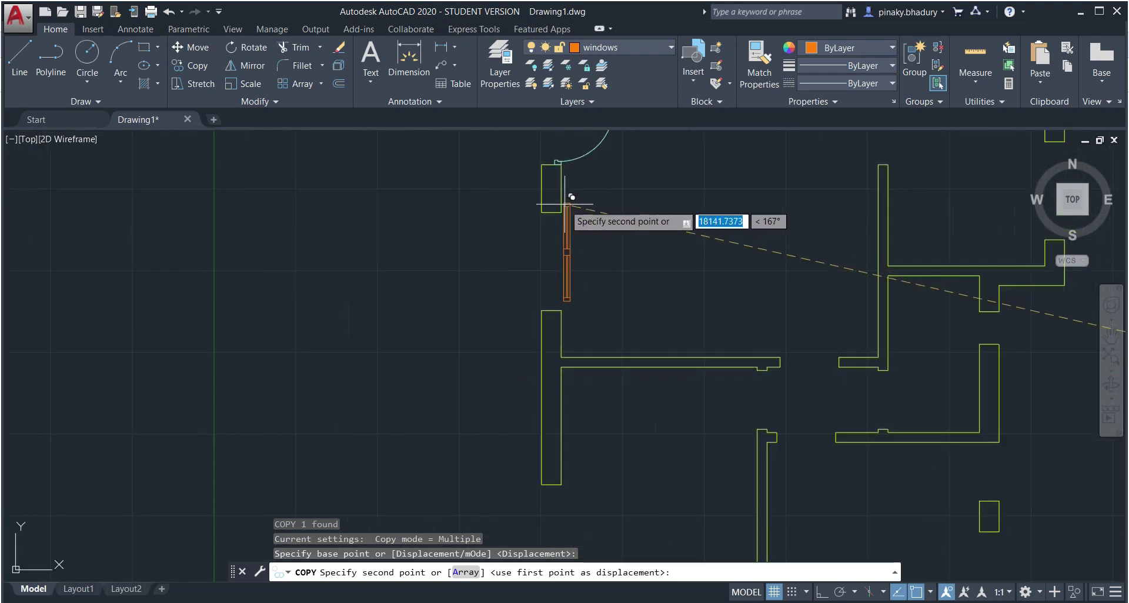
click(551, 211)
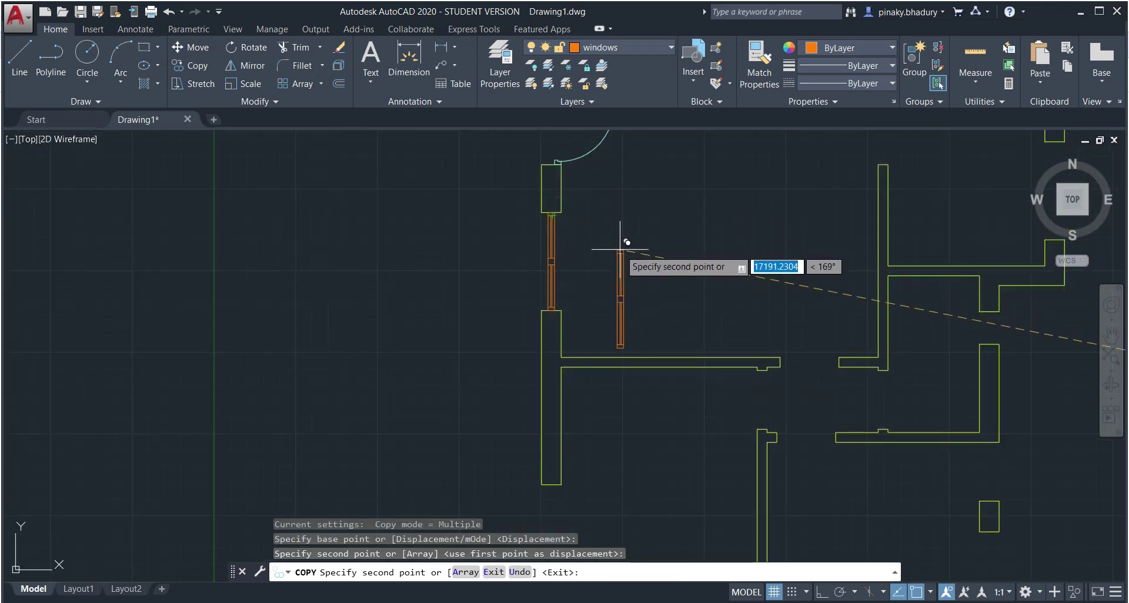
key(Escape)
Step: Following the PDF, copy the vertical Window 1 block by its upper edge midpoint to the upper end midpoint of the kitchen's right wall opening
scroll(618, 267, down, 4)
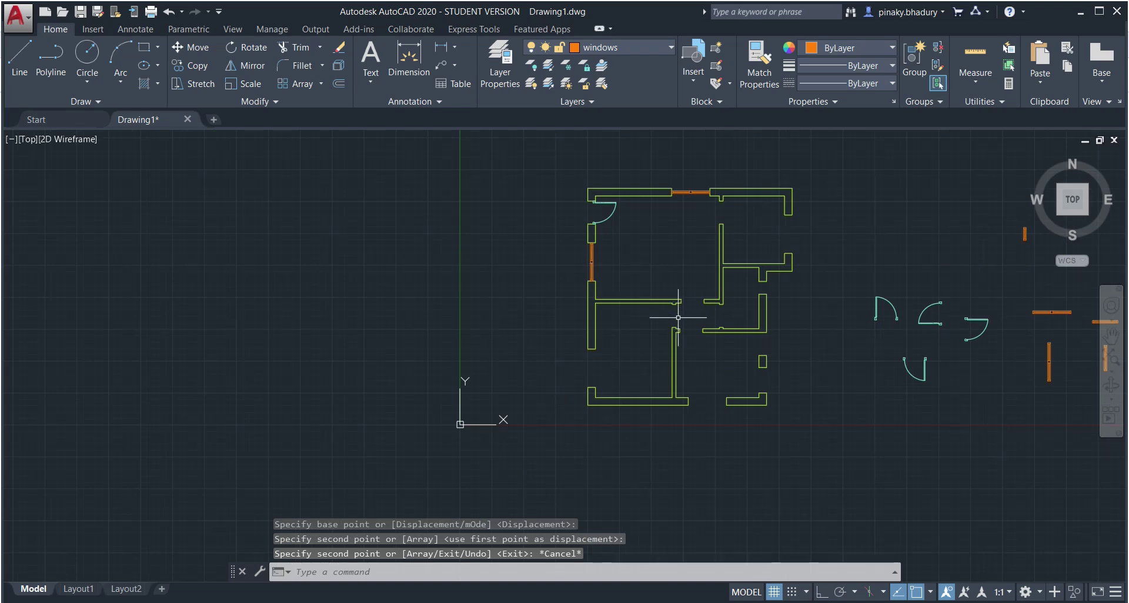
key(alt+Tab)
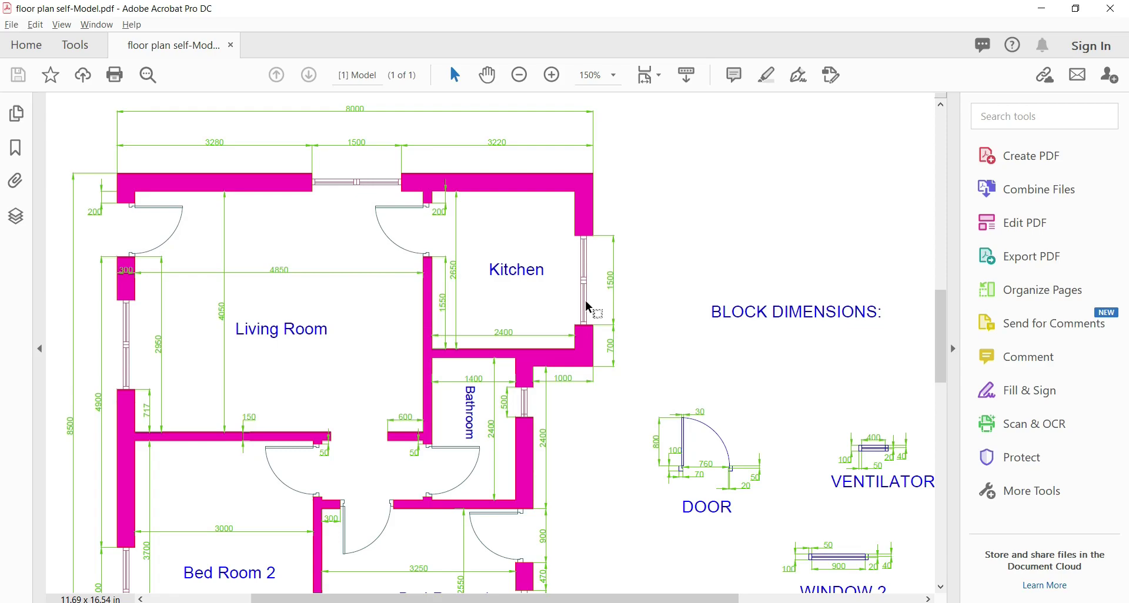
key(alt+Tab)
scroll(888, 297, up, 2)
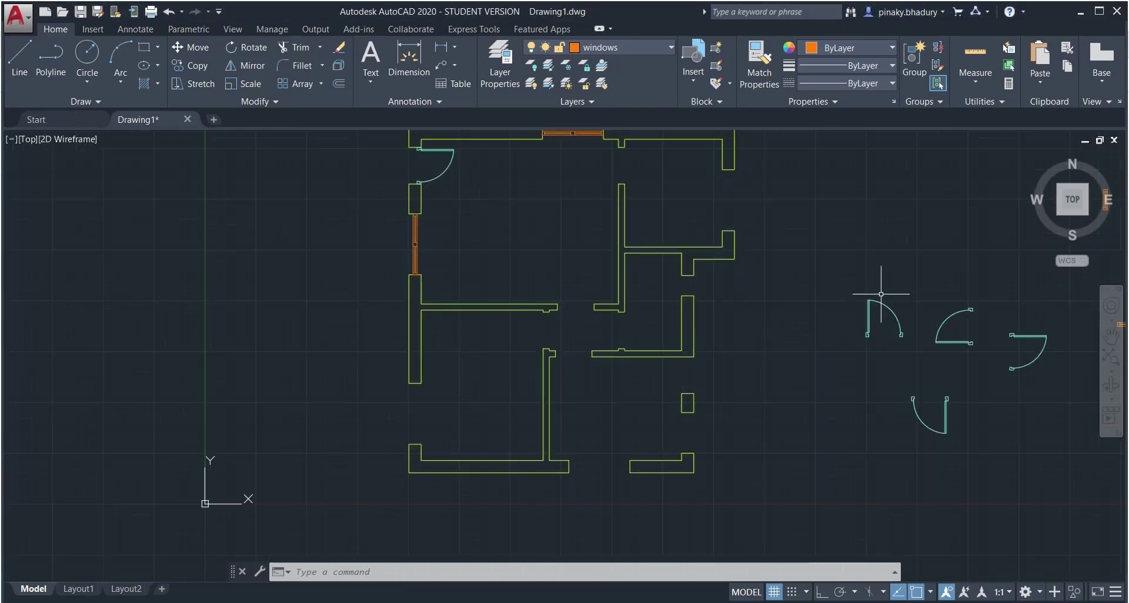
scroll(1070, 392, down, 4)
scroll(1063, 394, up, 4)
click(1016, 400)
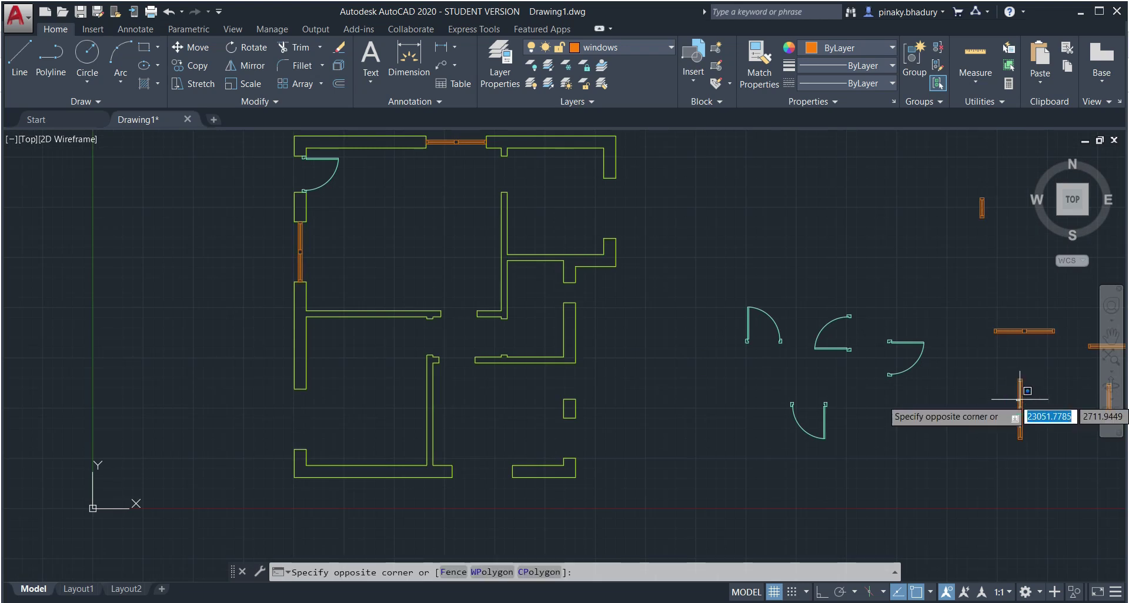
click(1033, 385)
click(1038, 374)
drag(1023, 412, 1029, 423)
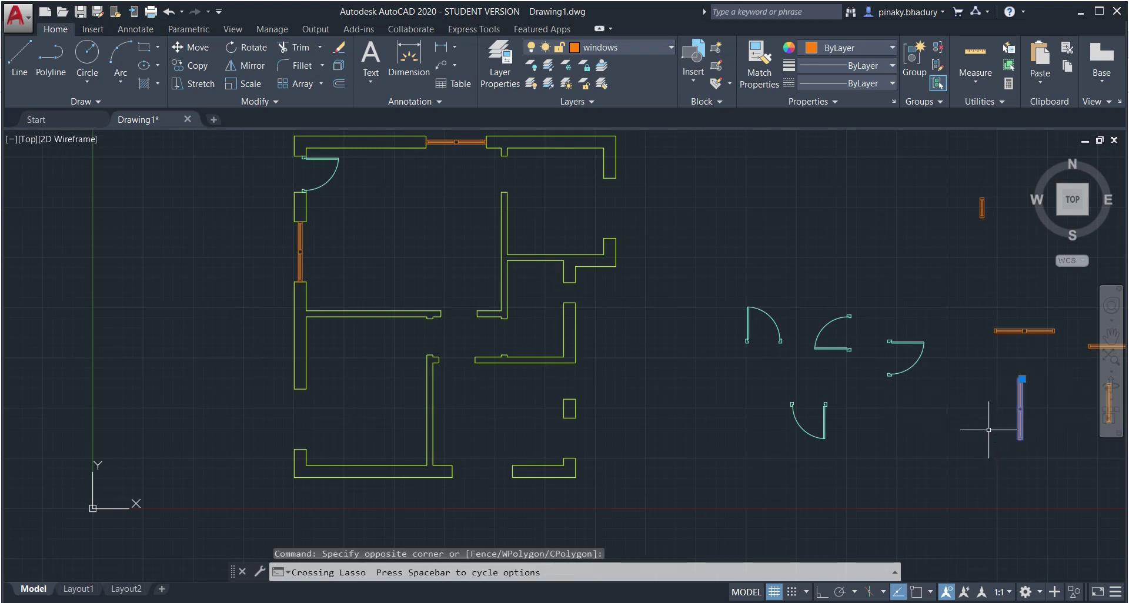
scroll(1039, 395, up, 5)
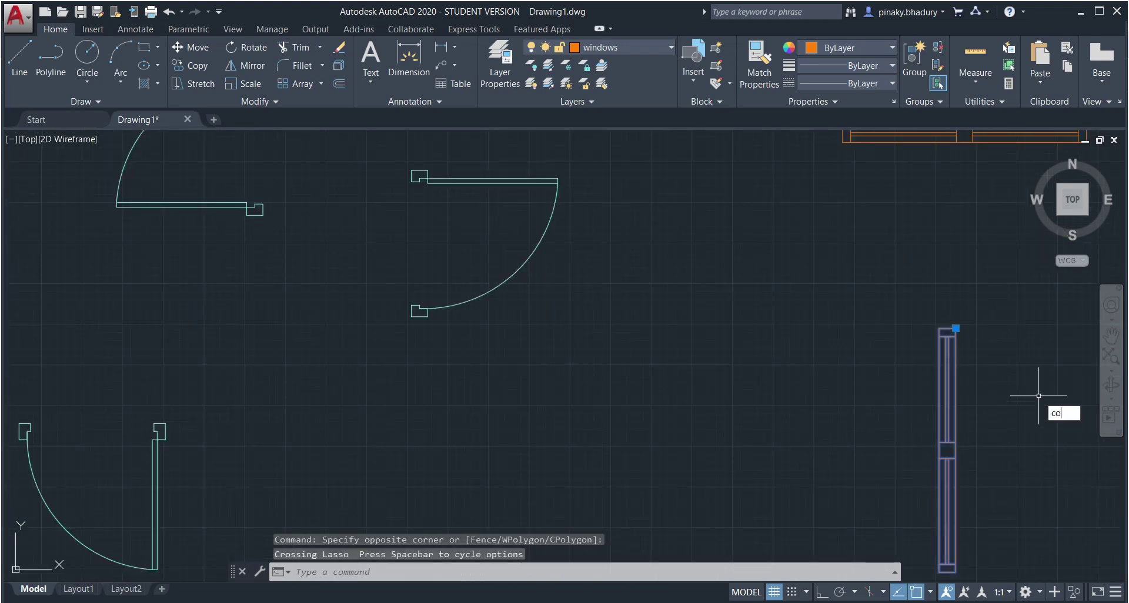
key(Return)
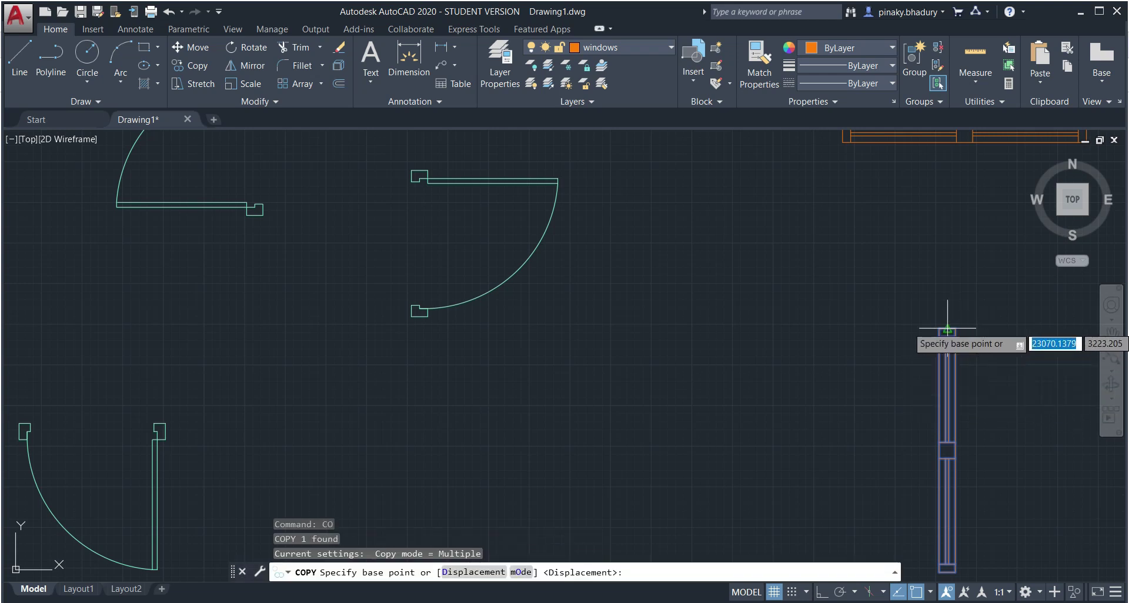
click(947, 329)
scroll(729, 324, down, 6)
scroll(605, 321, up, 6)
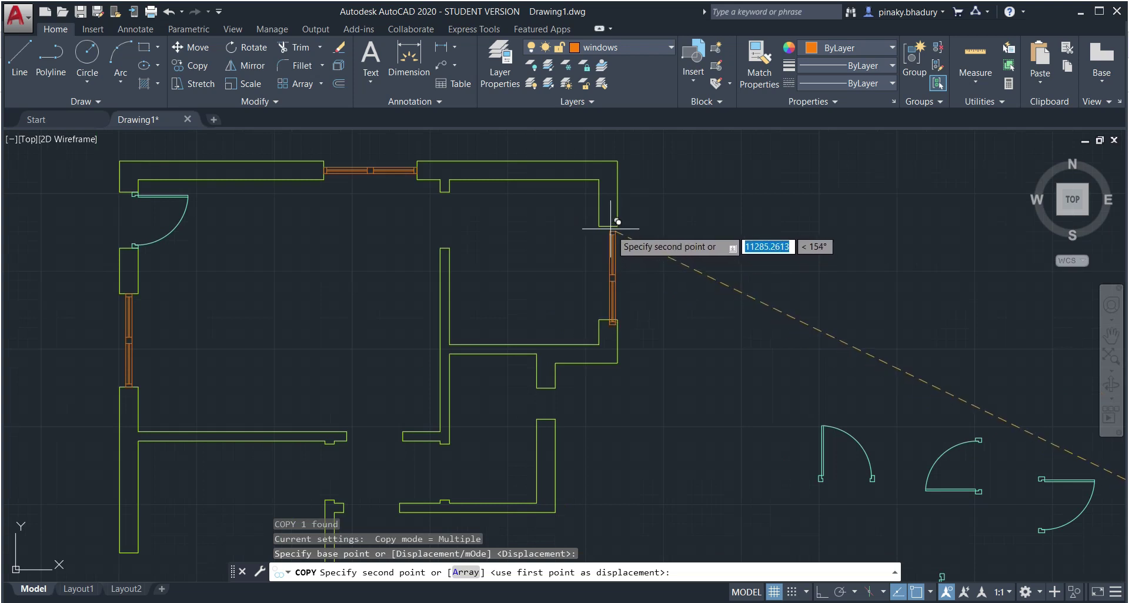
click(609, 227)
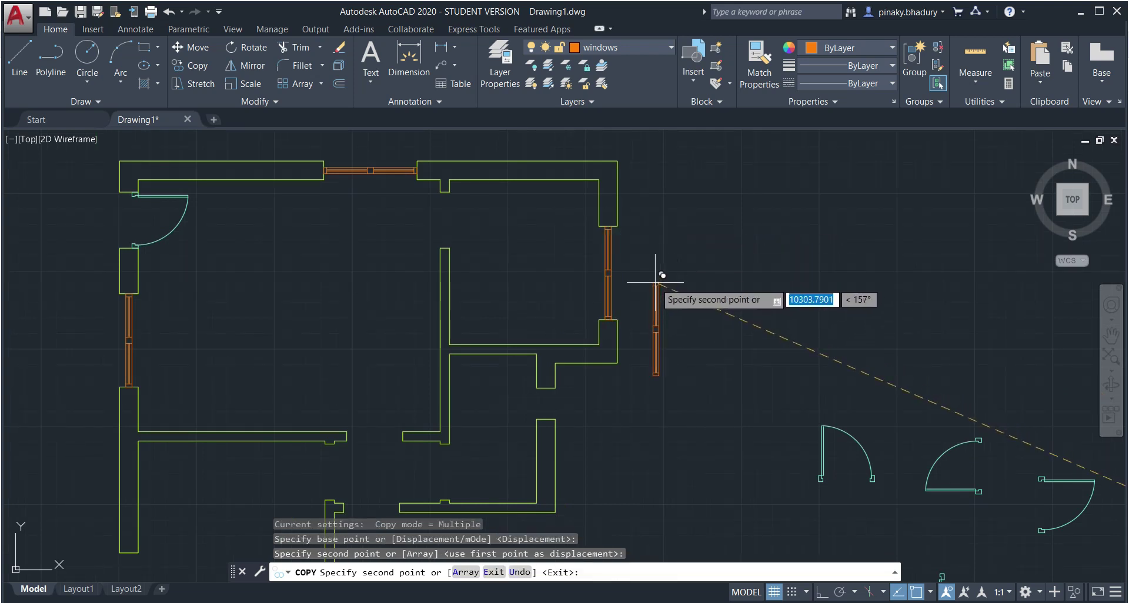
Step: Place another copy of the vertical Window 1 block at the upper end midpoint of Bed Room 2's left wall opening
scroll(656, 282, down, 4)
scroll(603, 464, up, 3)
scroll(600, 466, down, 3)
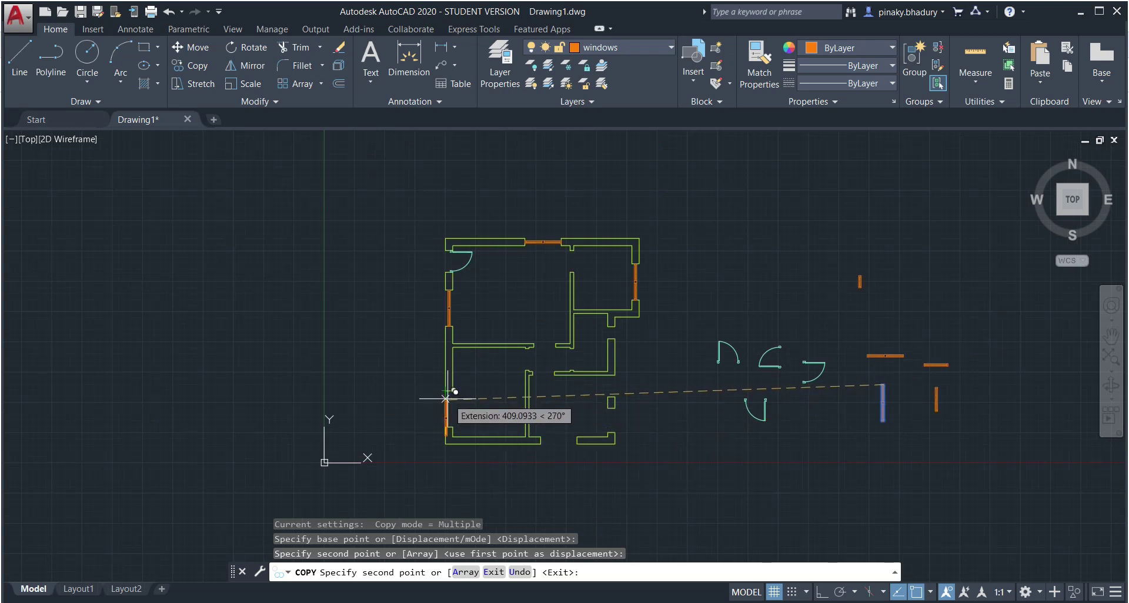
scroll(435, 403, up, 5)
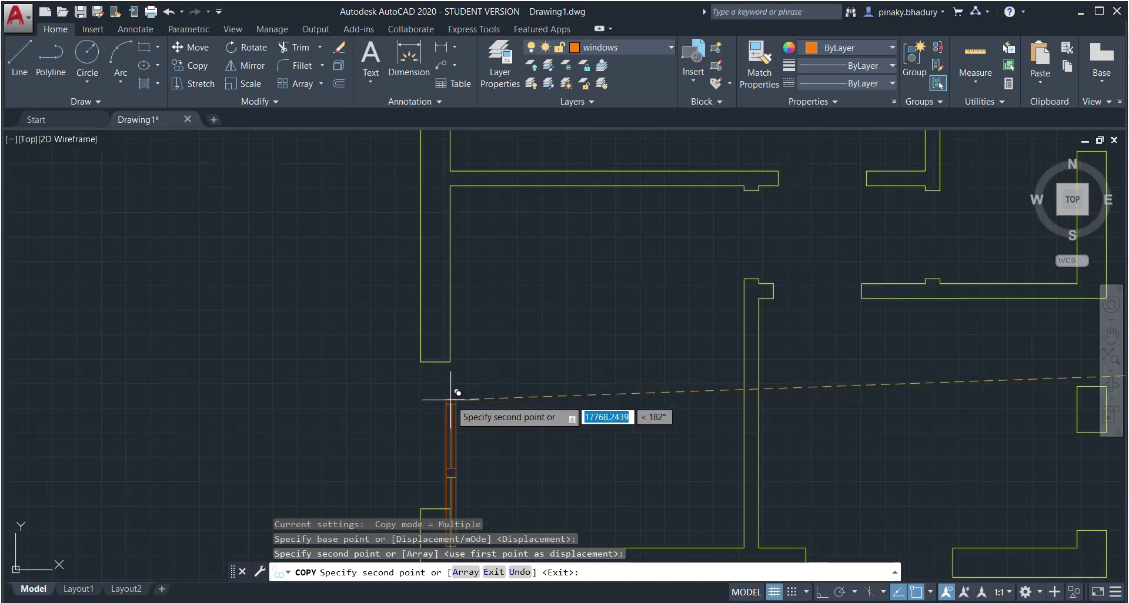
click(436, 360)
scroll(516, 400, down, 5)
scroll(547, 423, up, 4)
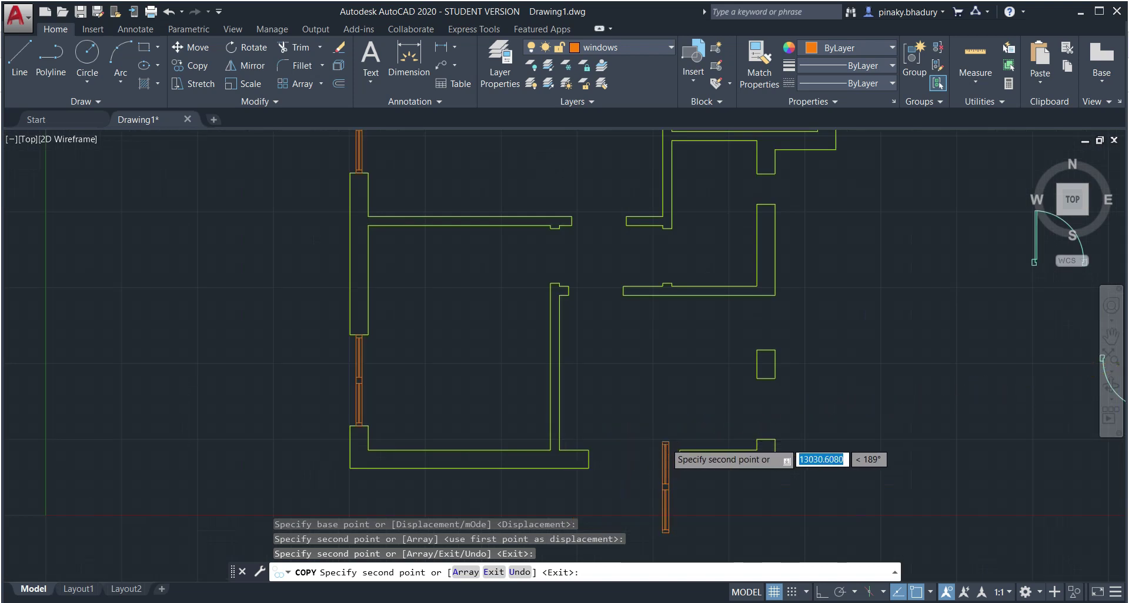
scroll(665, 442, down, 2)
key(Escape)
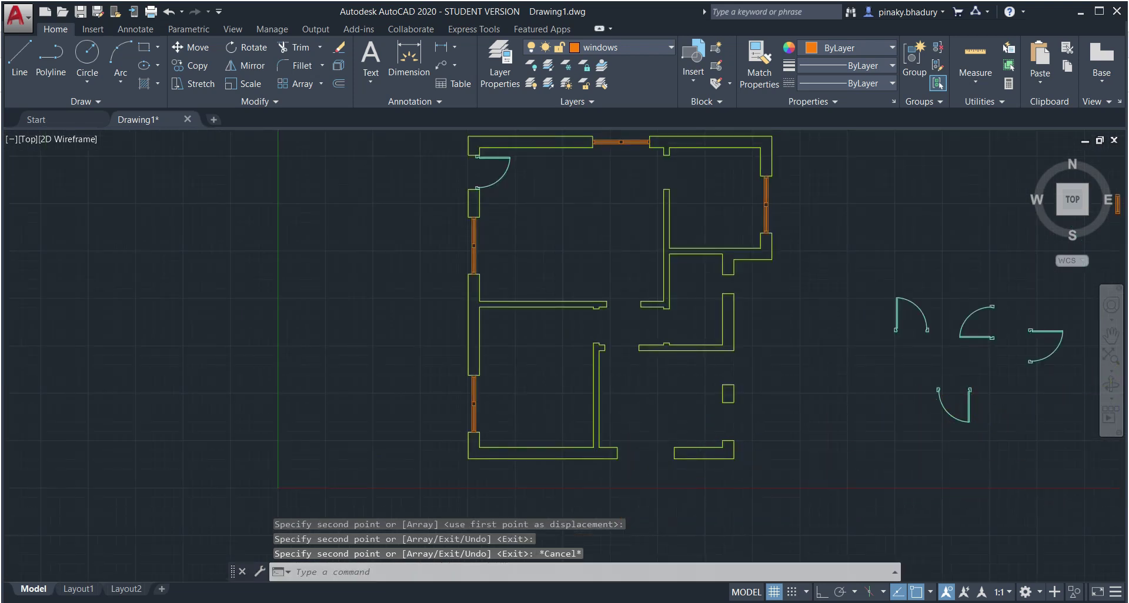
Step: Copy the horizontal Window 1 block by its left edge midpoint to the left end midpoint of Bed Room 1's lower wall opening
scroll(993, 482, down, 4)
scroll(1024, 361, up, 4)
mouse_move(1021, 338)
mouse_down()
mouse_move(941, 347)
mouse_move(987, 349)
mouse_up()
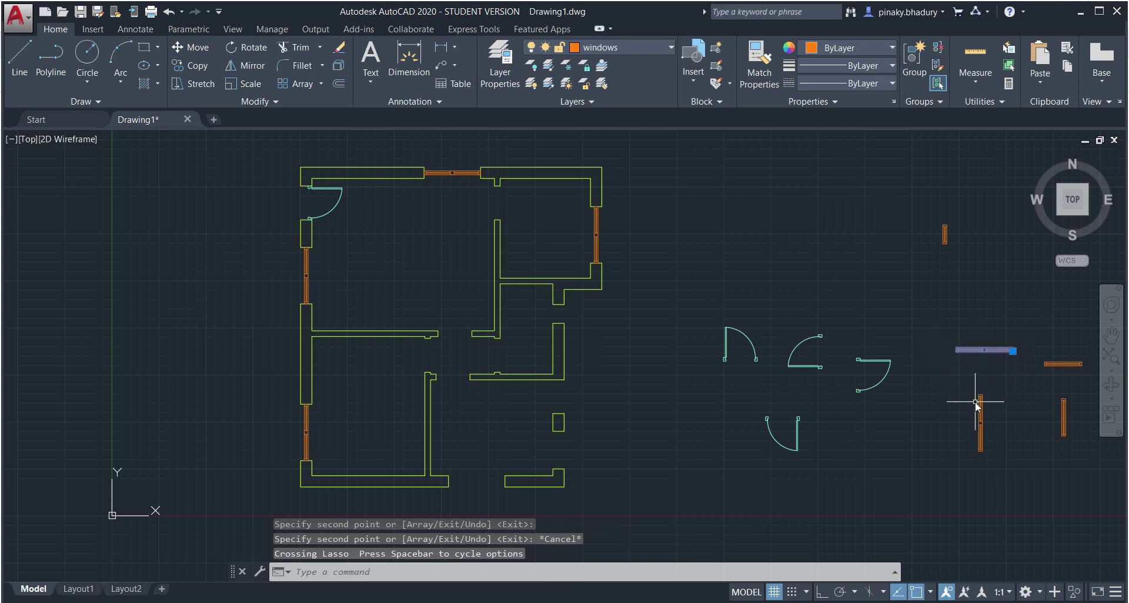
text(co)
key(Return)
scroll(973, 376, up, 4)
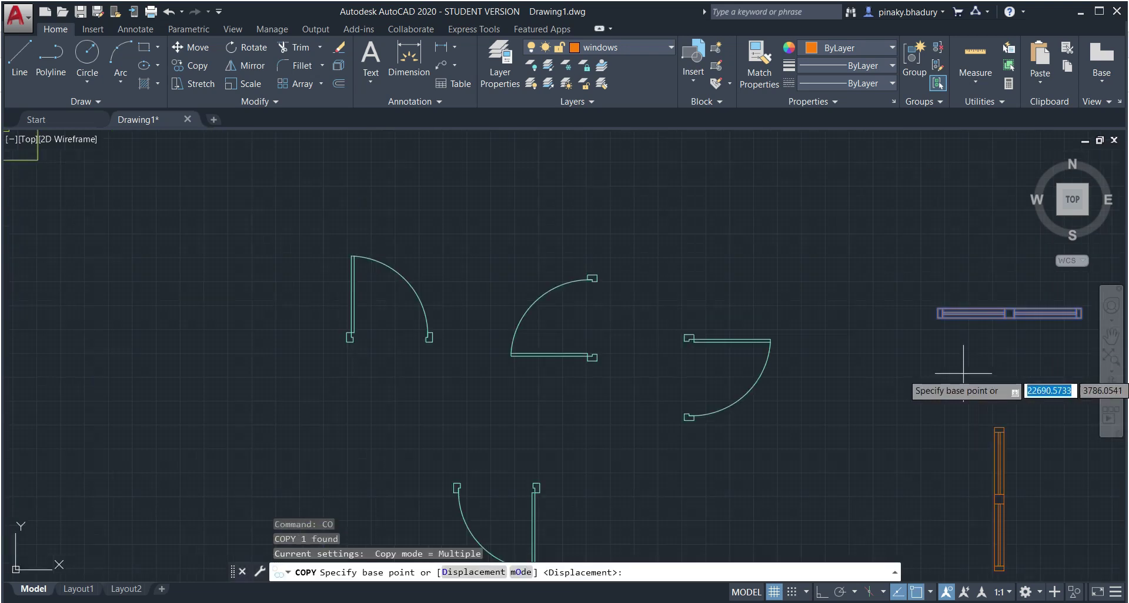
scroll(929, 294, up, 5)
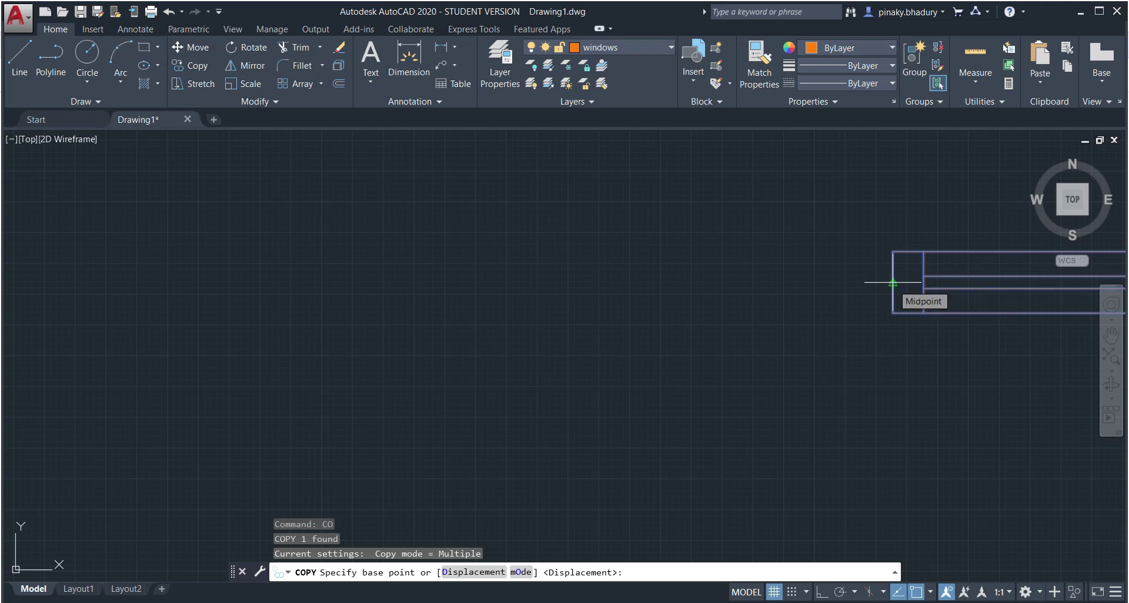
click(893, 282)
scroll(882, 353, down, 6)
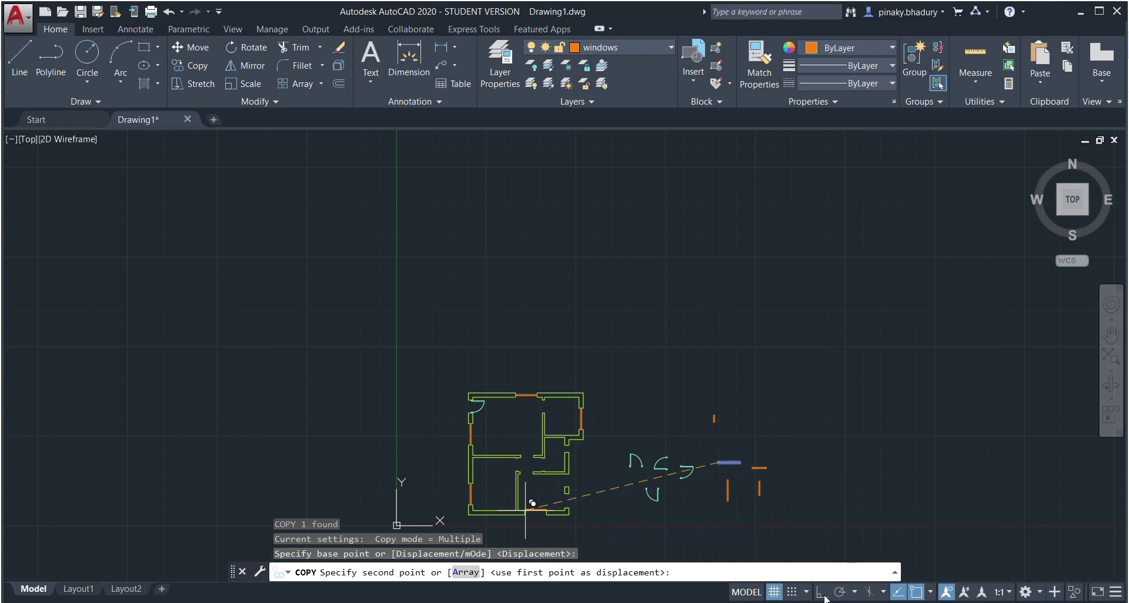
scroll(540, 529, up, 4)
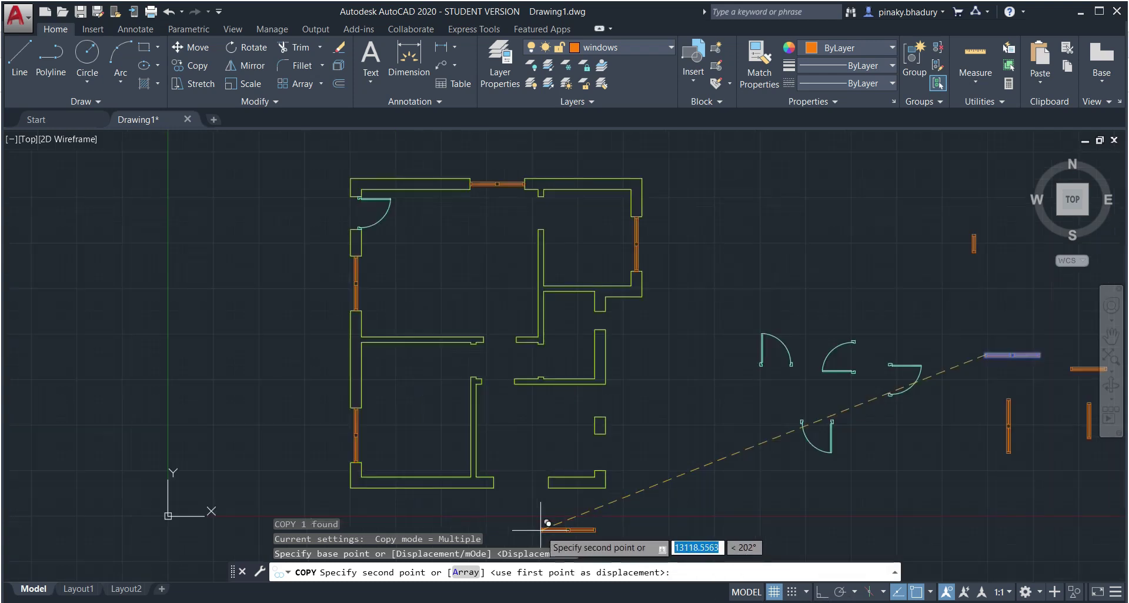
scroll(540, 529, up, 4)
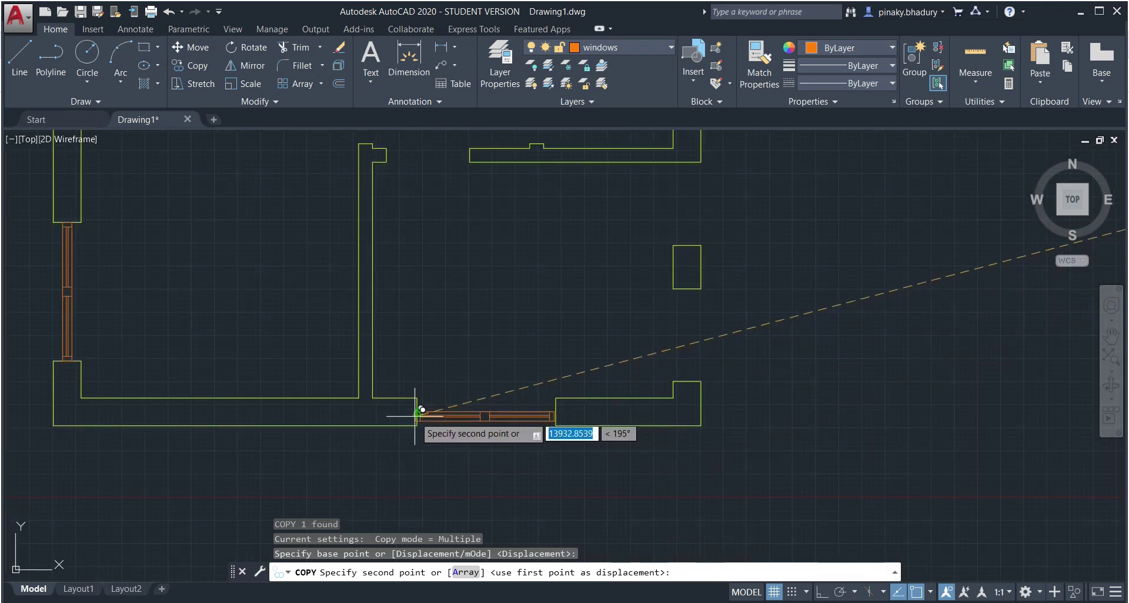
scroll(415, 417, up, 4)
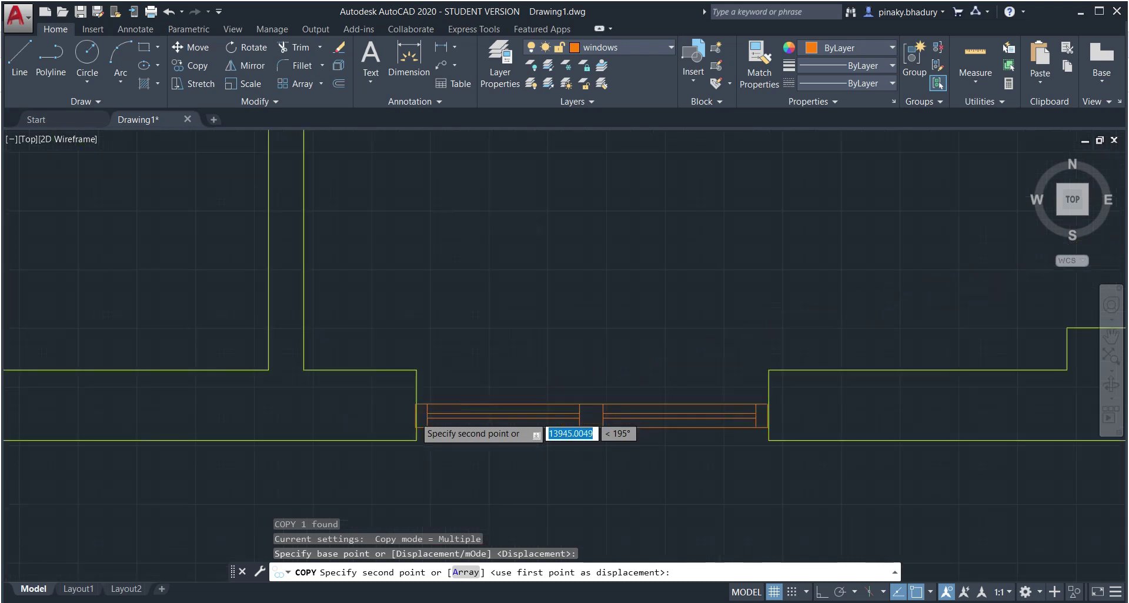
click(416, 399)
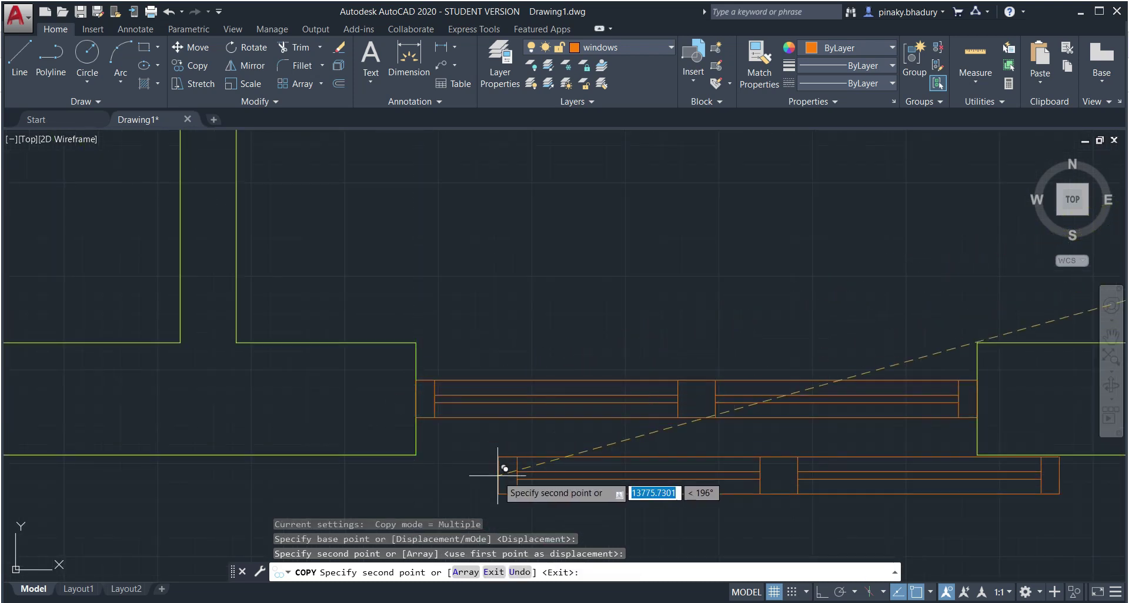
scroll(582, 522, down, 4)
scroll(582, 522, down, 6)
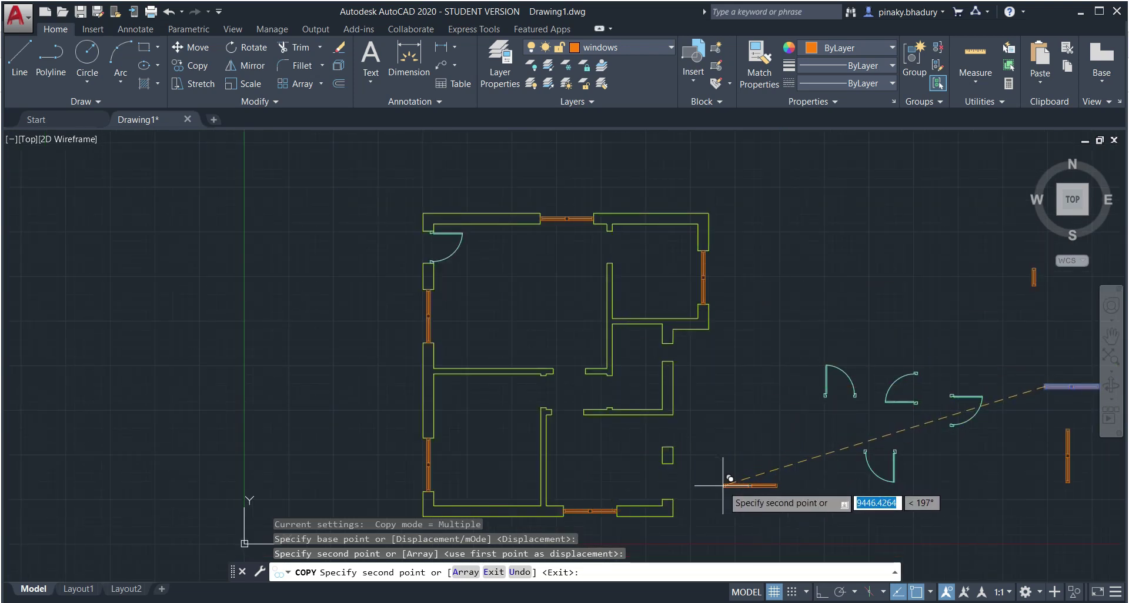
key(Escape)
Step: Copy the vertical Window 2 block by its upper edge midpoint to the upper end midpoint of Bed Room 1's right window opening
scroll(942, 510, down, 4)
scroll(1051, 506, up, 6)
drag(947, 395, 920, 428)
scroll(935, 433, up, 6)
text(co)
key(Return)
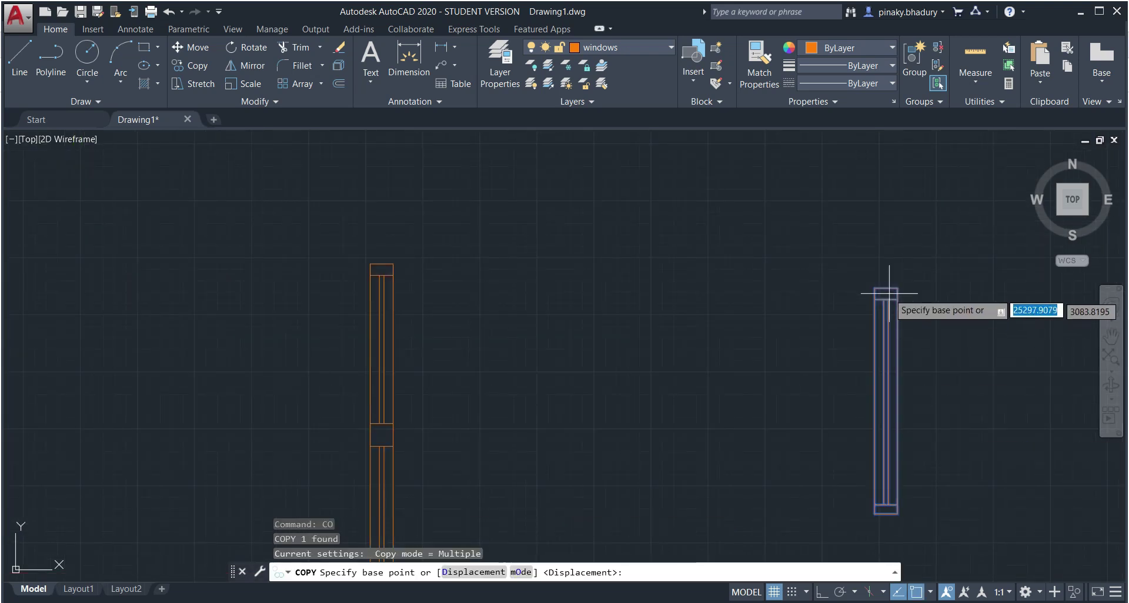
click(886, 288)
scroll(872, 335, down, 8)
scroll(392, 385, up, 6)
scroll(441, 267, down, 4)
middle_drag(440, 267, 517, 441)
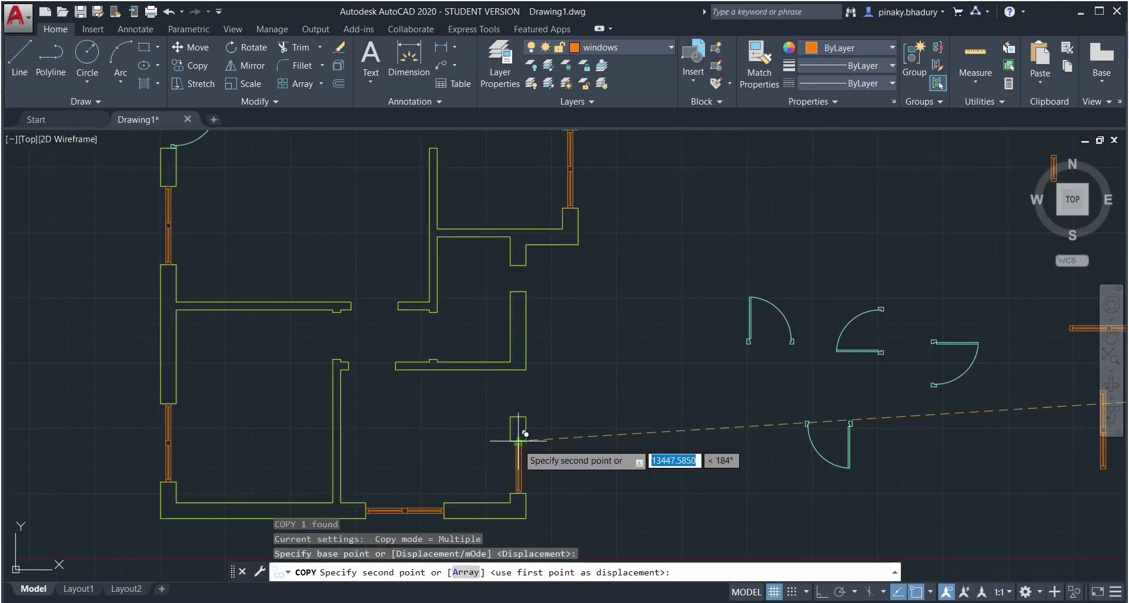
click(518, 441)
key(Escape)
Step: Examine the PDF floor plan for the positions and swing directions of the remaining doors
scroll(882, 464, down, 6)
scroll(995, 475, up, 4)
scroll(766, 460, up, 4)
key(alt+Tab)
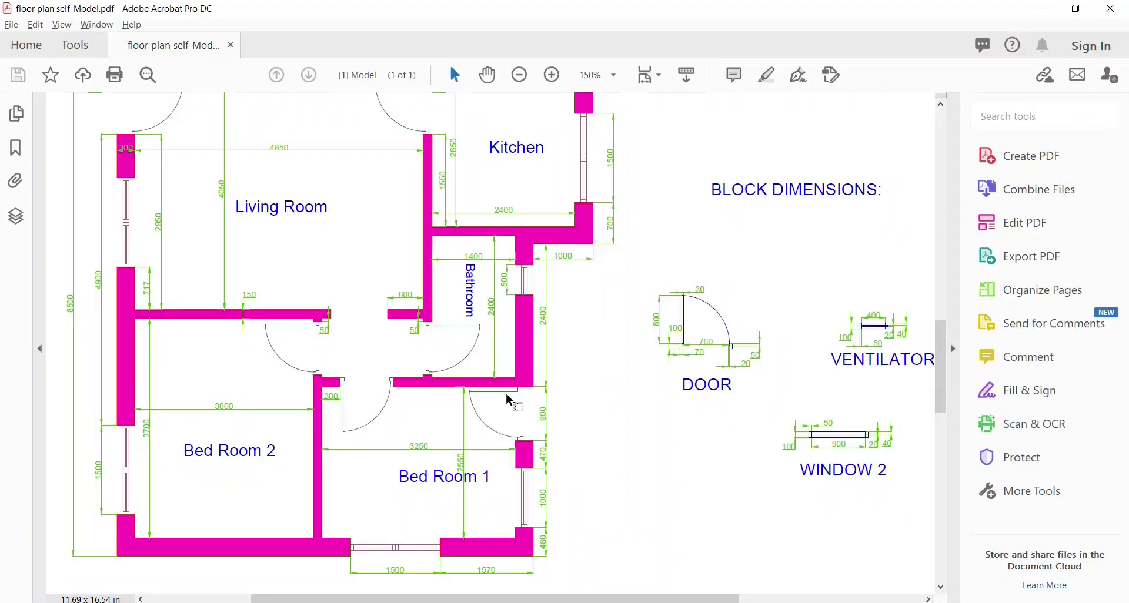
key(alt+Tab)
key(alt+Tab)
key(alt+Tab)
Step: Undo the last mirror, then mirror the rightmost spare door block about a vertical line at its upper jamb, keeping the original
scroll(907, 357, up, 4)
key(ctrl+z)
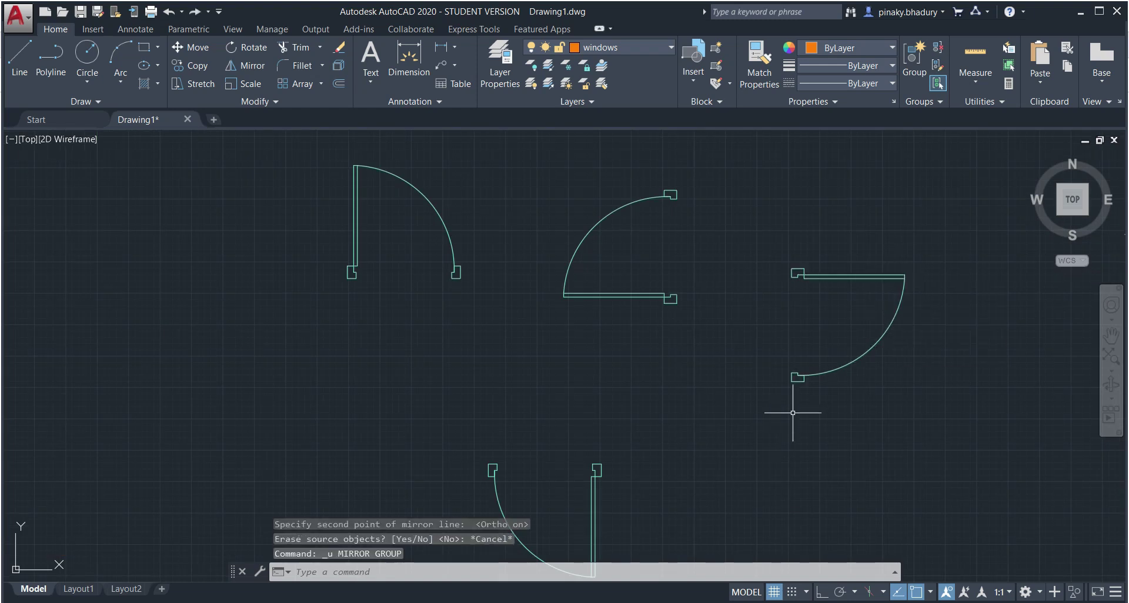
click(246, 66)
click(814, 275)
key(Return)
click(791, 268)
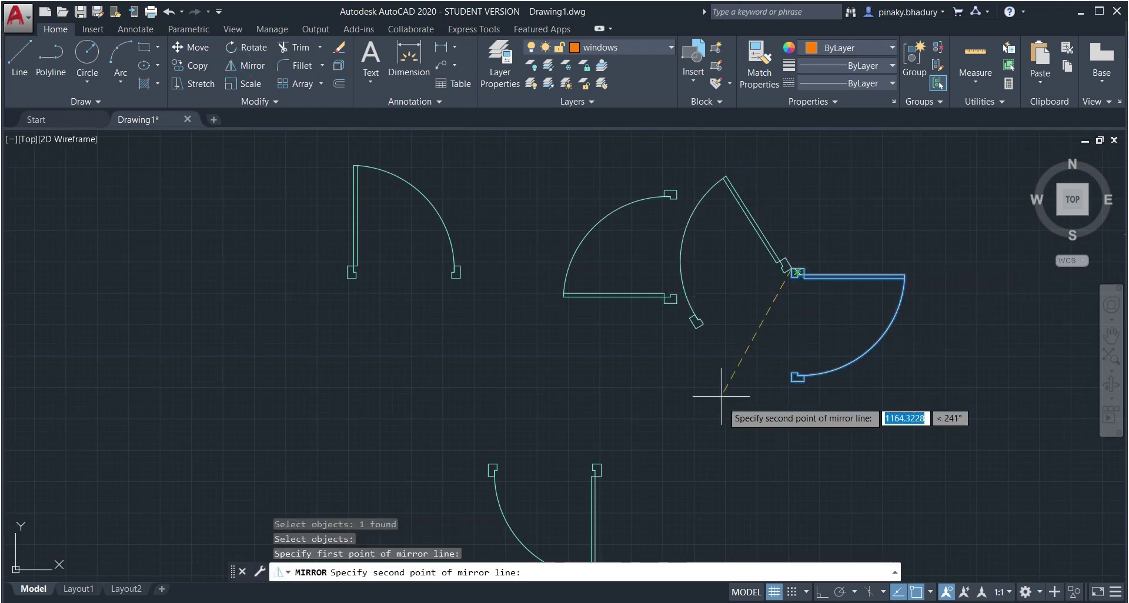
key(F8)
click(784, 447)
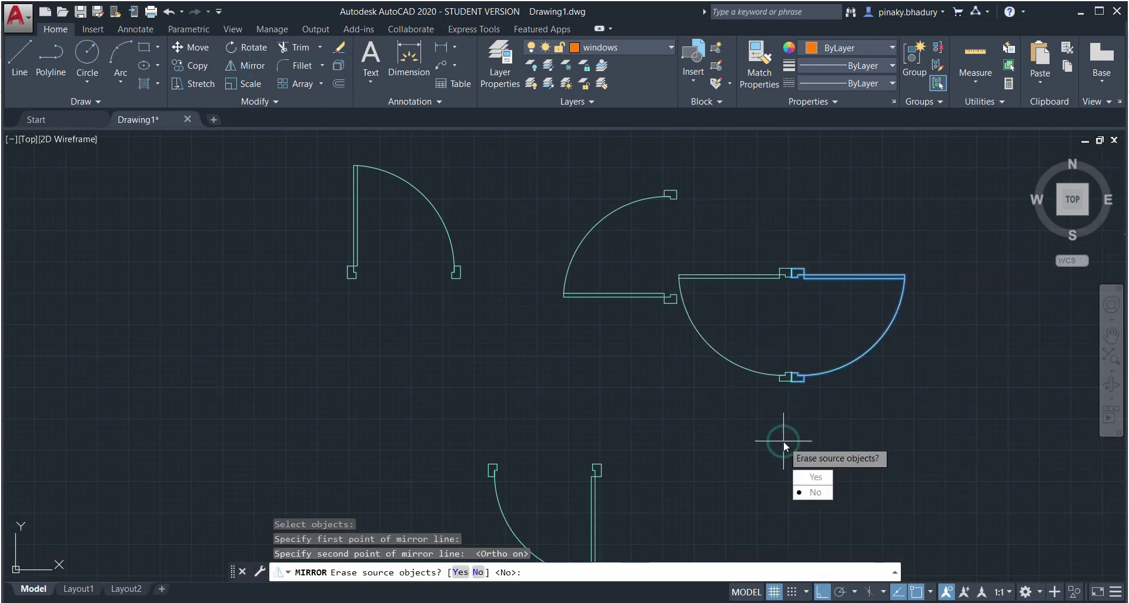
click(815, 492)
Step: Following the PDF, copy the mirrored door block by its lower jamb's outer corner onto the wall piece below Bed Room 1's right door opening
key(alt+Tab)
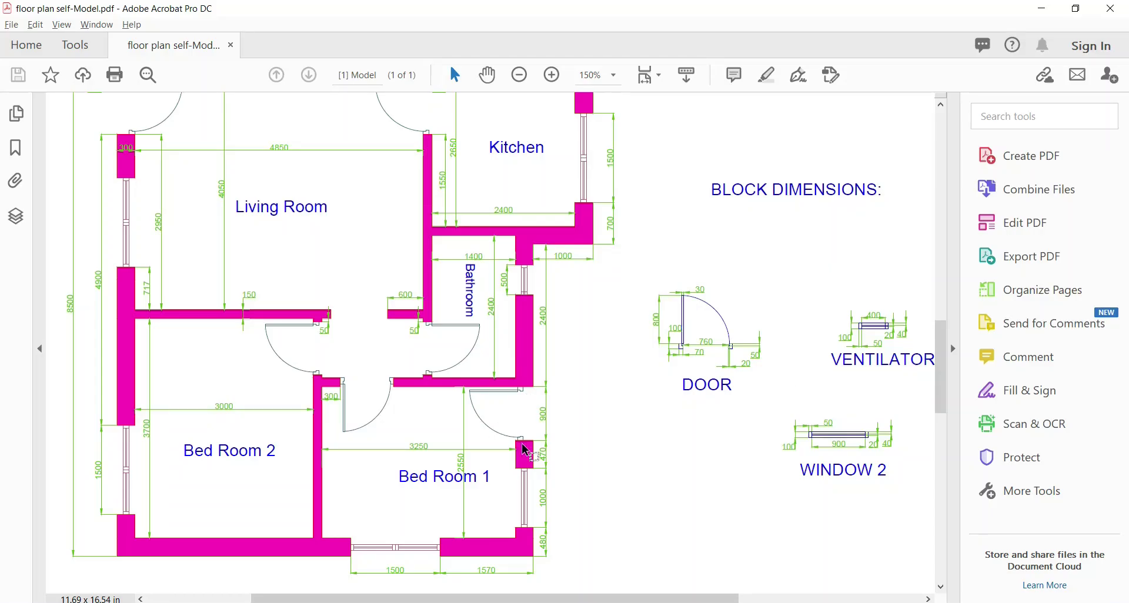
scroll(525, 450, up, 1)
key(alt+Tab)
text(co)
key(Return)
scroll(776, 376, up, 8)
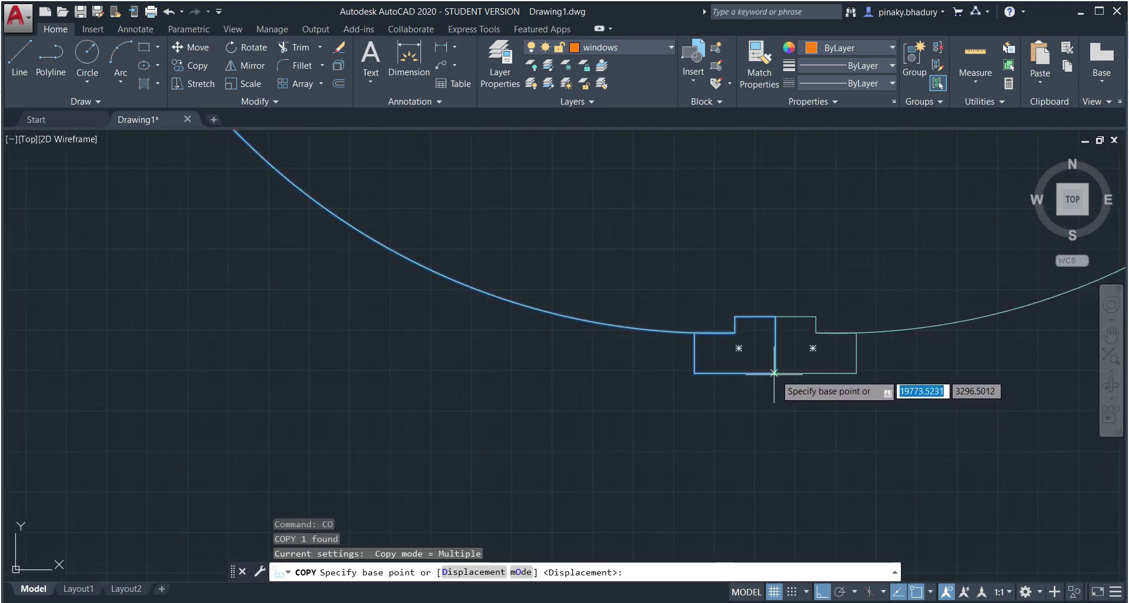
click(773, 373)
scroll(649, 454, down, 8)
scroll(441, 423, up, 7)
scroll(411, 351, up, 3)
scroll(411, 353, up, 3)
click(821, 592)
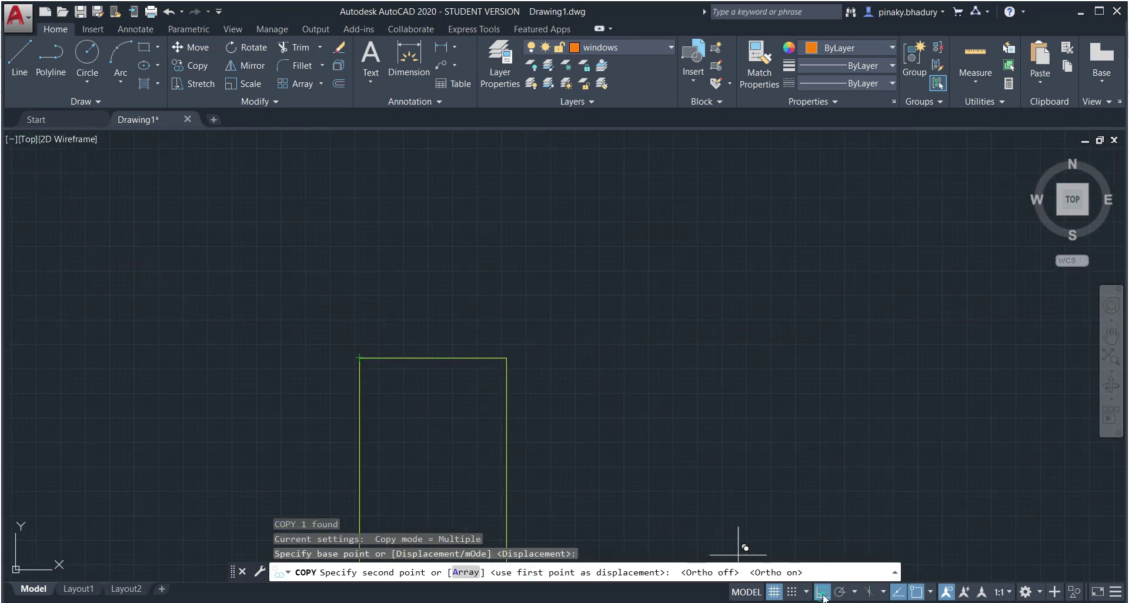
click(414, 357)
scroll(558, 415, down, 6)
key(Escape)
Step: Move the mirrored spare door block away from its source to a free spot left of the other door blocks
key(alt+Tab)
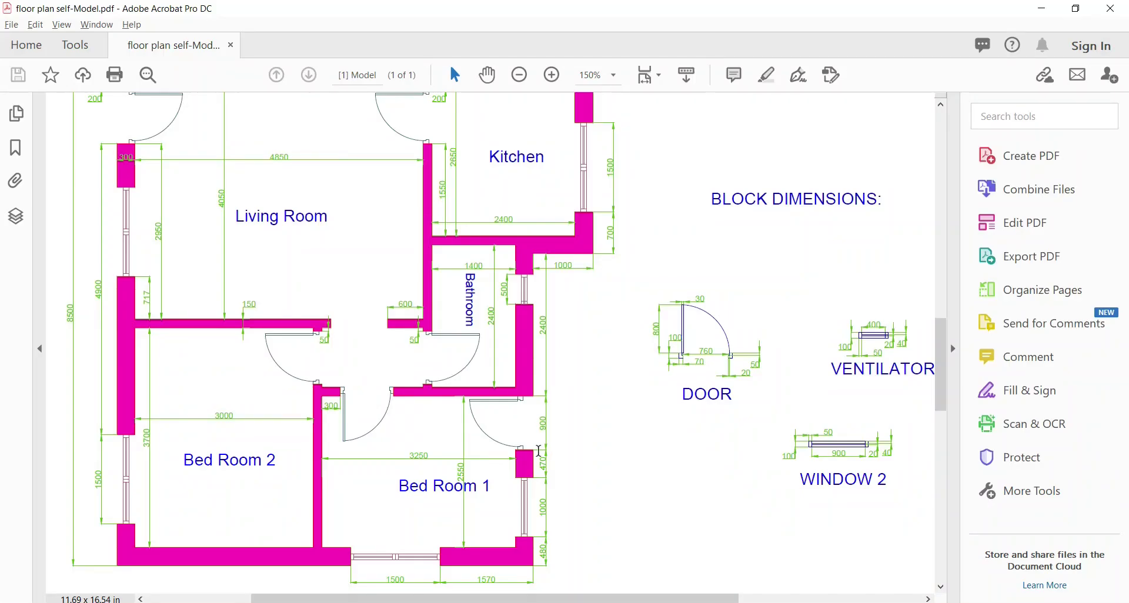
scroll(538, 448, down, 1)
key(alt+Tab)
scroll(398, 420, down, 3)
key(alt+Tab)
key(alt+Tab)
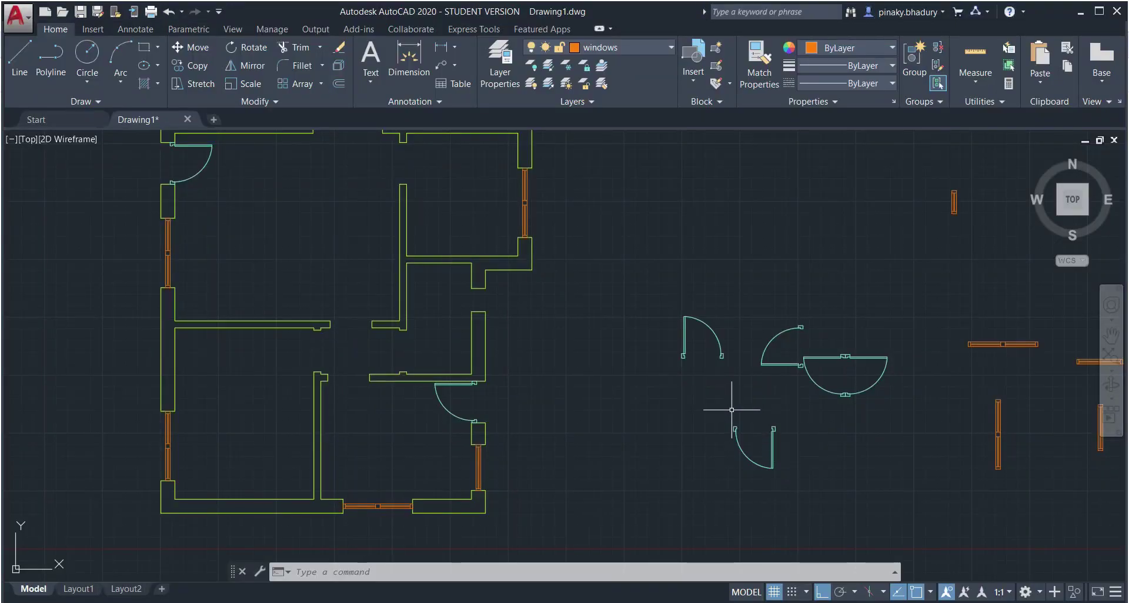
click(827, 356)
text(m)
key(Return)
click(715, 391)
click(525, 465)
click(822, 592)
Step: Mirror the downward-swinging spare door block about a vertical line at its leaf side, keeping the original
key(alt+Tab)
key(alt+Tab)
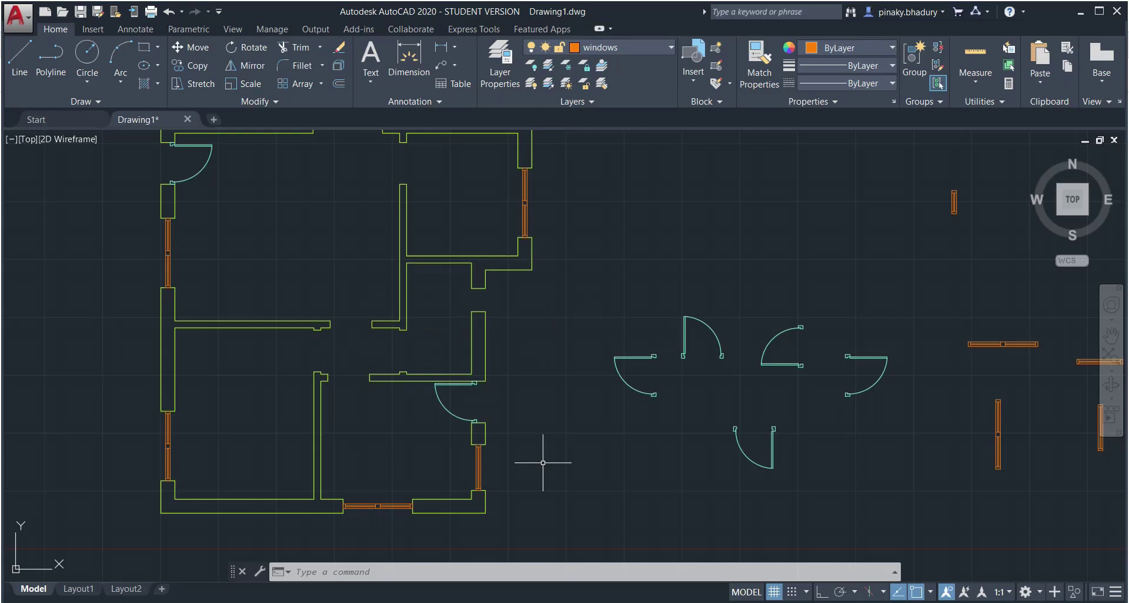
key(alt+Tab)
key(alt+Tab)
click(238, 76)
click(773, 434)
key(Return)
scroll(781, 435, up, 8)
click(718, 415)
scroll(782, 471, down, 4)
key(F8)
click(835, 523)
scroll(874, 570, down, 6)
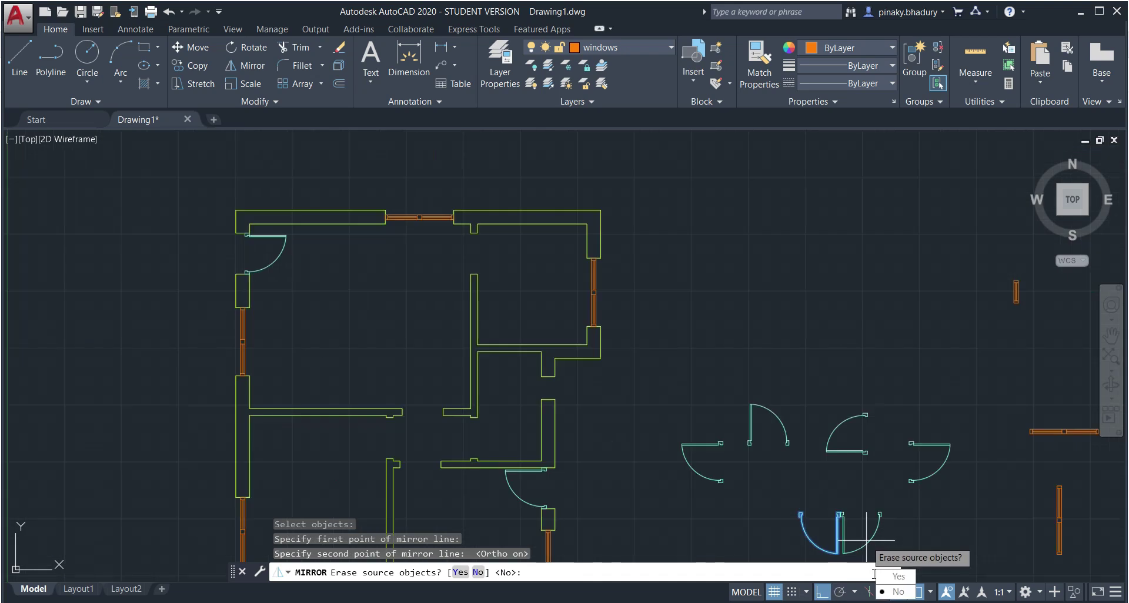
click(900, 595)
scroll(842, 557, up, 8)
scroll(842, 549, down, 2)
click(955, 471)
key(Return)
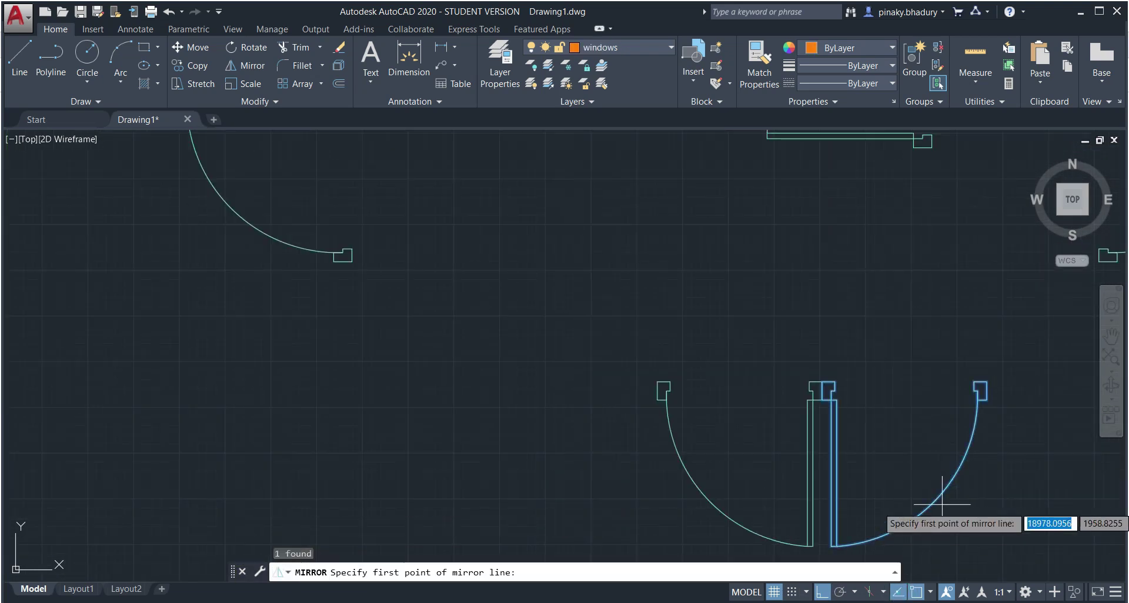
key(alt+Tab)
key(alt+Tab)
scroll(882, 364, up, 5)
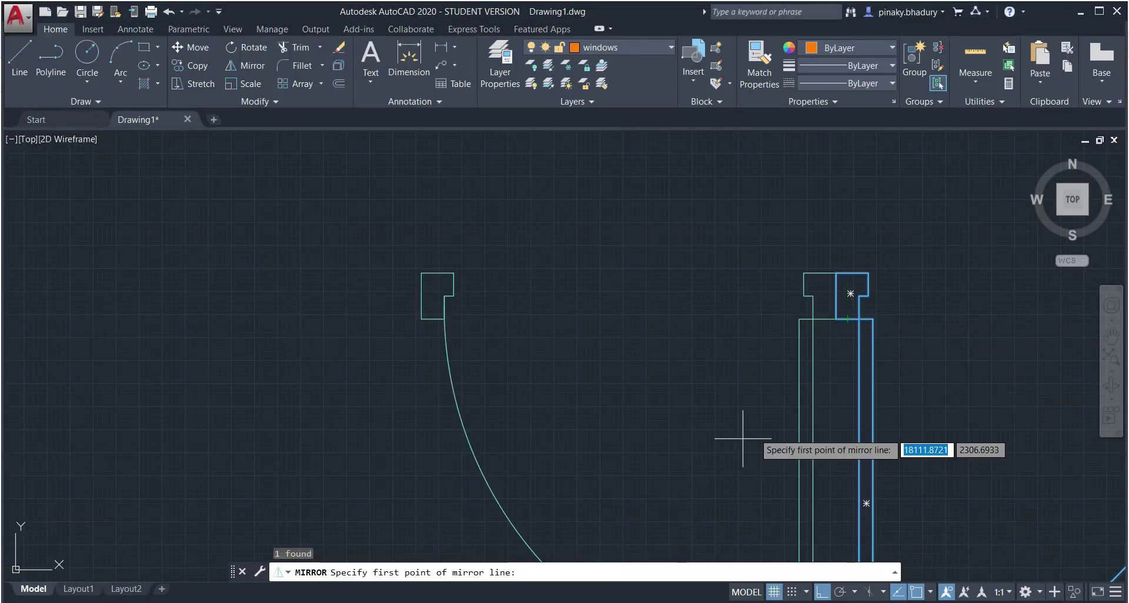
key(Escape)
Step: Copy the new downward-swinging door block into the door opening in Bed Room 1's upper wall, as in the PDF
text(co)
key(Return)
key(alt+Tab)
key(alt+Tab)
key(alt+Tab)
key(alt+Tab)
scroll(453, 245, up, 5)
click(383, 232)
scroll(504, 425, down, 10)
key(alt+Tab)
key(alt+Tab)
key(Escape)
scroll(495, 428, up, 4)
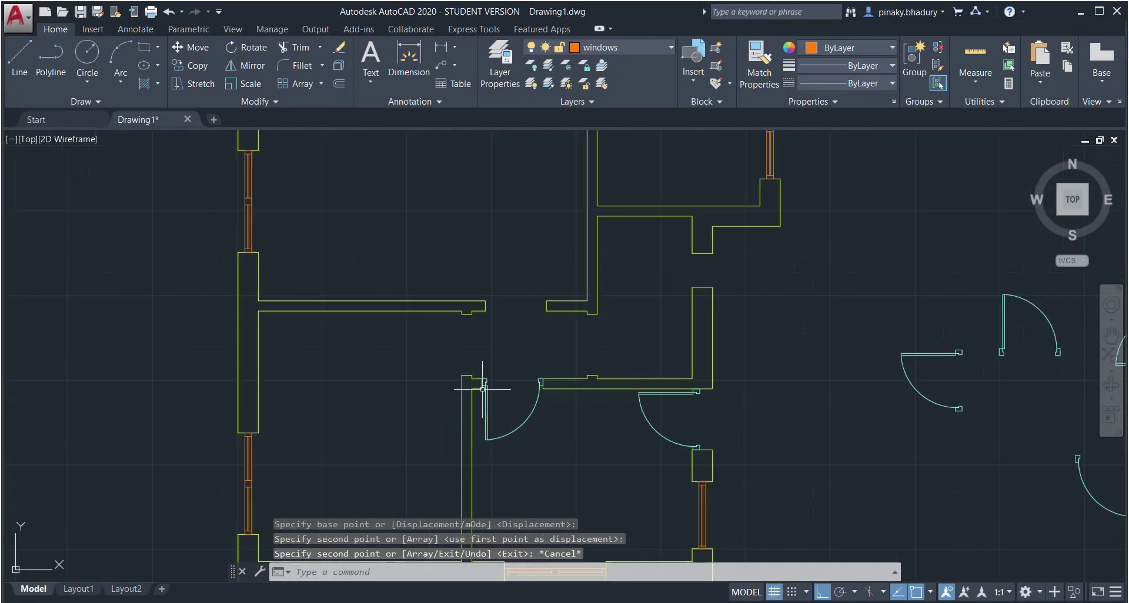
Step: Copy the spare door block that swings down to the left into Bed Room 2's door opening in its right wall
key(alt+Tab)
key(alt+Tab)
scroll(994, 435, up, 2)
text(co)
key(Return)
key(alt+Tab)
key(alt+Tab)
click(931, 301)
scroll(160, 319, up, 2)
click(146, 200)
scroll(201, 324, down, 4)
key(Escape)
Step: Copy the rightmost spare door block by its upper jamb's upper right corner into the Bathroom's left wall door opening
key(alt+Tab)
key(alt+Tab)
text(co)
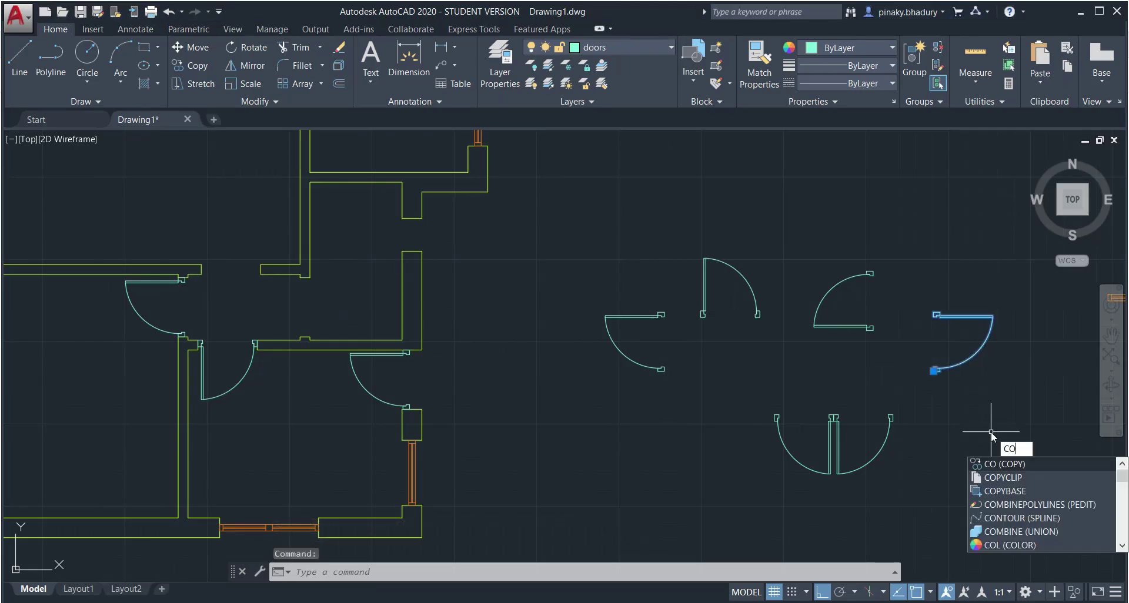
key(Return)
key(alt+Tab)
key(alt+Tab)
scroll(943, 311, up, 3)
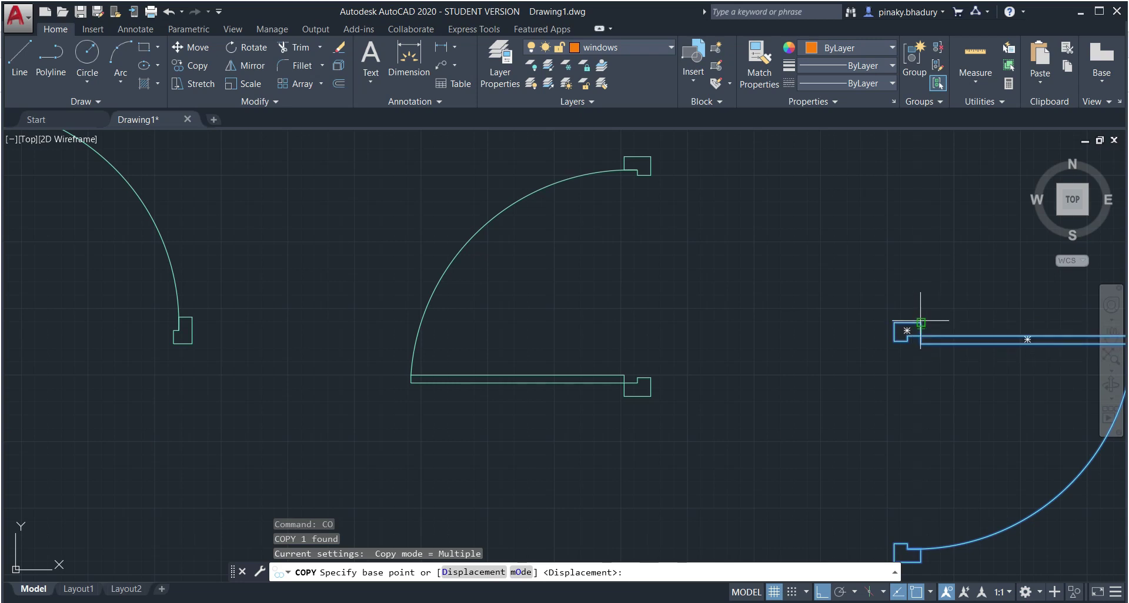
click(920, 320)
scroll(693, 385, down, 4)
scroll(329, 376, up, 3)
click(363, 277)
key(Escape)
scroll(432, 373, down, 6)
Step: Following the PDF, copy the door block that swings down to the left into the opening between Living Room and Kitchen
key(alt+Tab)
key(alt+Tab)
key(alt+Tab)
scroll(292, 258, up, 3)
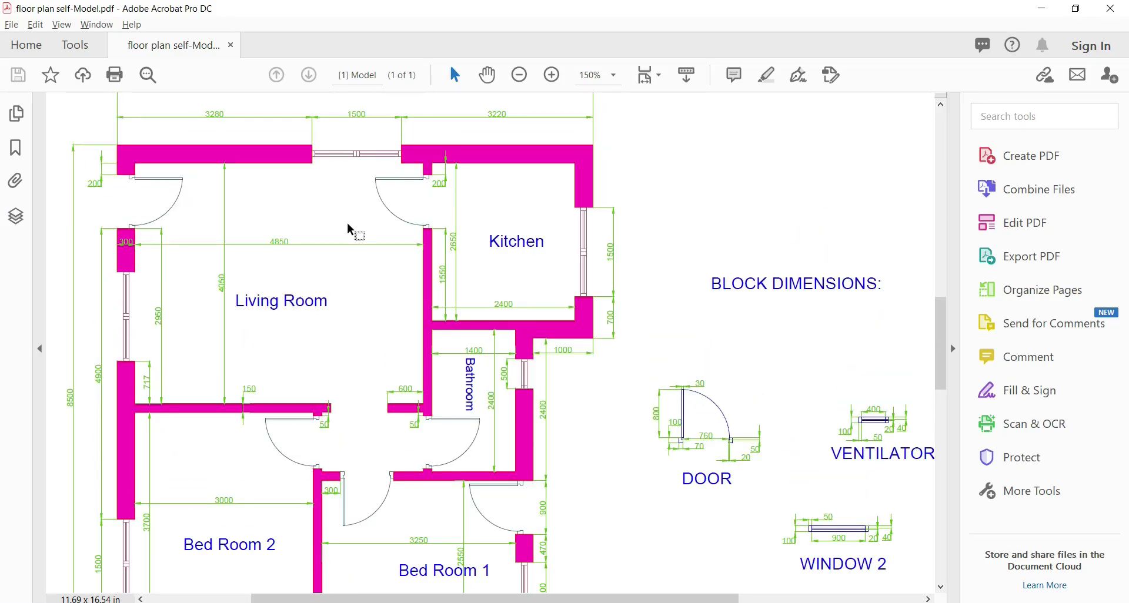
key(alt+Tab)
text(o)
key(Return)
scroll(629, 420, up, 4)
key(alt+Tab)
key(alt+Tab)
scroll(611, 317, up, 6)
key(alt+Tab)
key(alt+Tab)
scroll(461, 176, up, 6)
click(442, 181)
scroll(479, 359, down, 6)
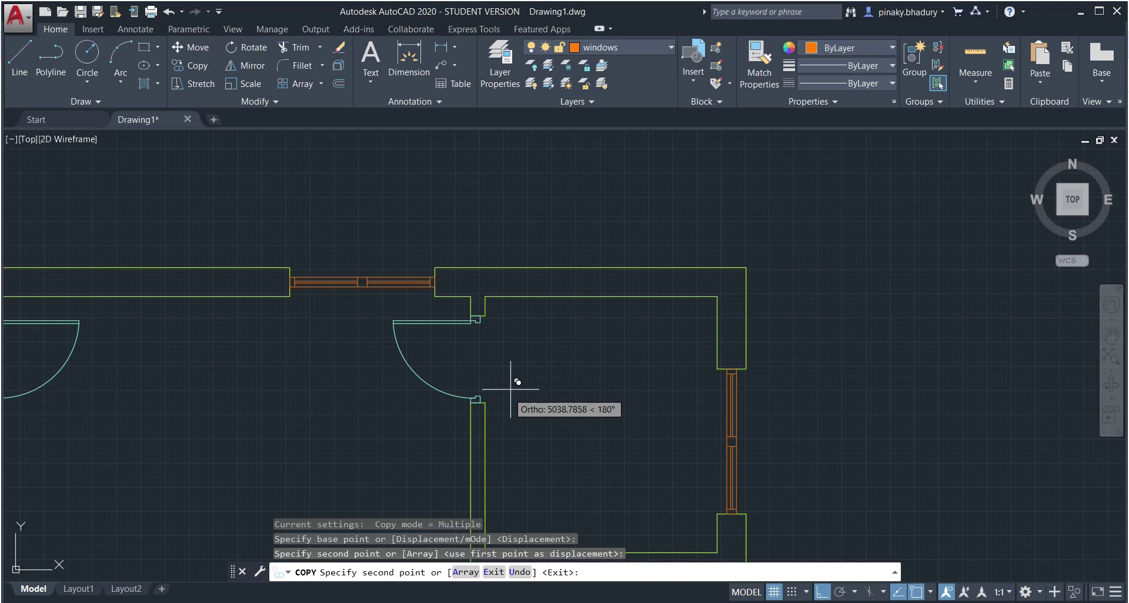
key(Escape)
scroll(488, 144, down, 4)
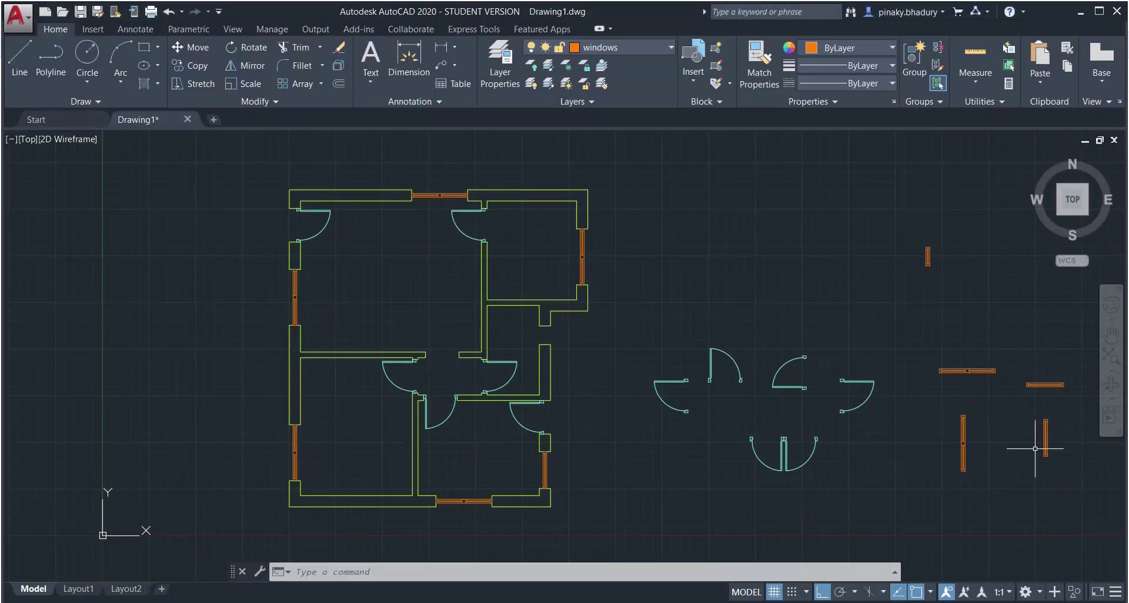
Step: Copy the vertical ventilator block by its upper edge midpoint into the opening in the Bathroom's right wall
click(927, 257)
scroll(935, 253, up, 5)
text(CO)
key(Return)
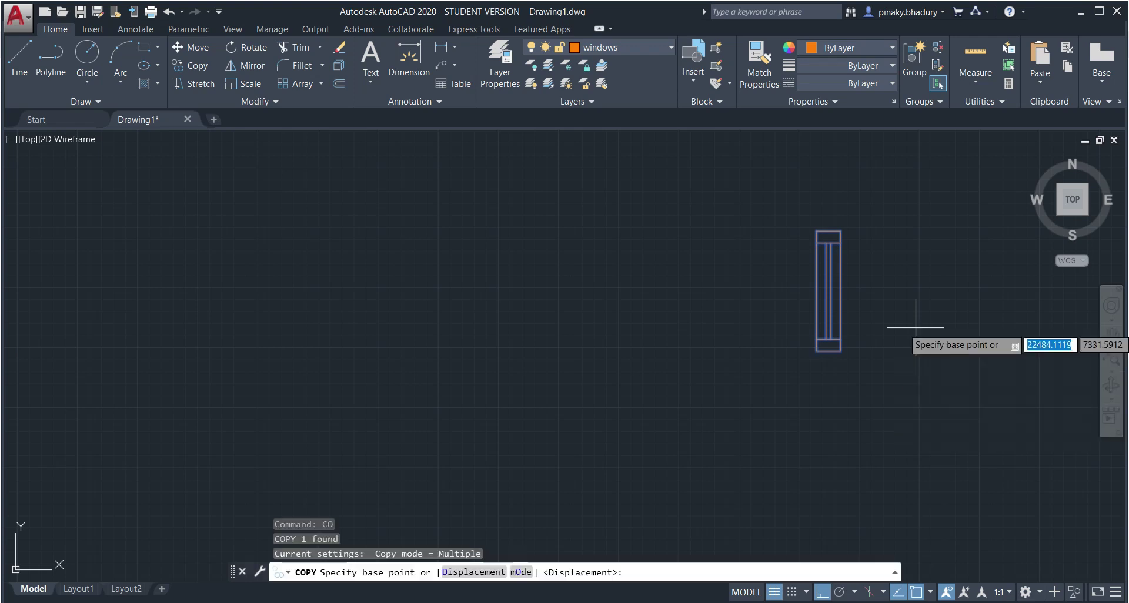
click(827, 230)
scroll(372, 368, down, 5)
scroll(386, 282, up, 5)
click(366, 268)
key(Escape)
scroll(535, 389, down, 4)
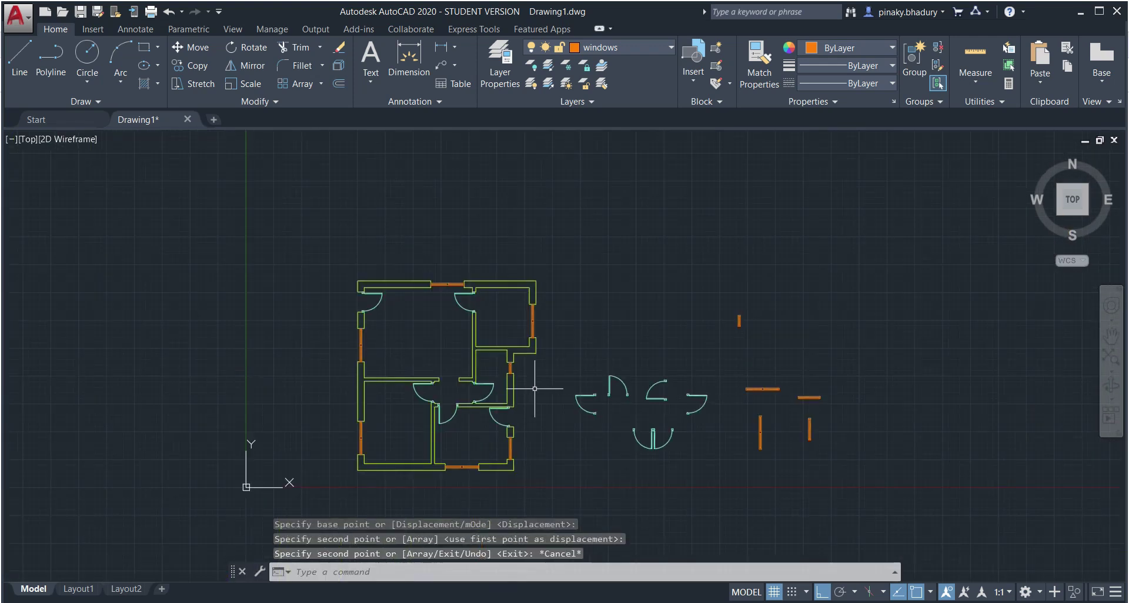
Step: Compare the plan with the PDF and delete all the spare door, window and ventilator blocks beside the floor plan
key(alt+Tab)
scroll(513, 467, down, 1)
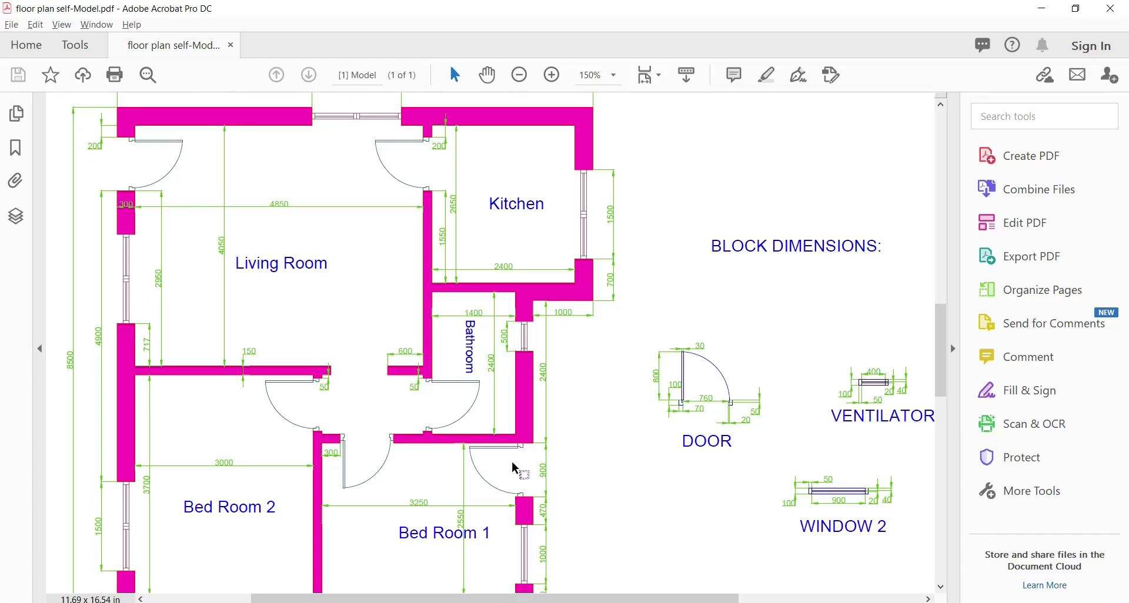
scroll(513, 467, down, 1)
key(alt+Tab)
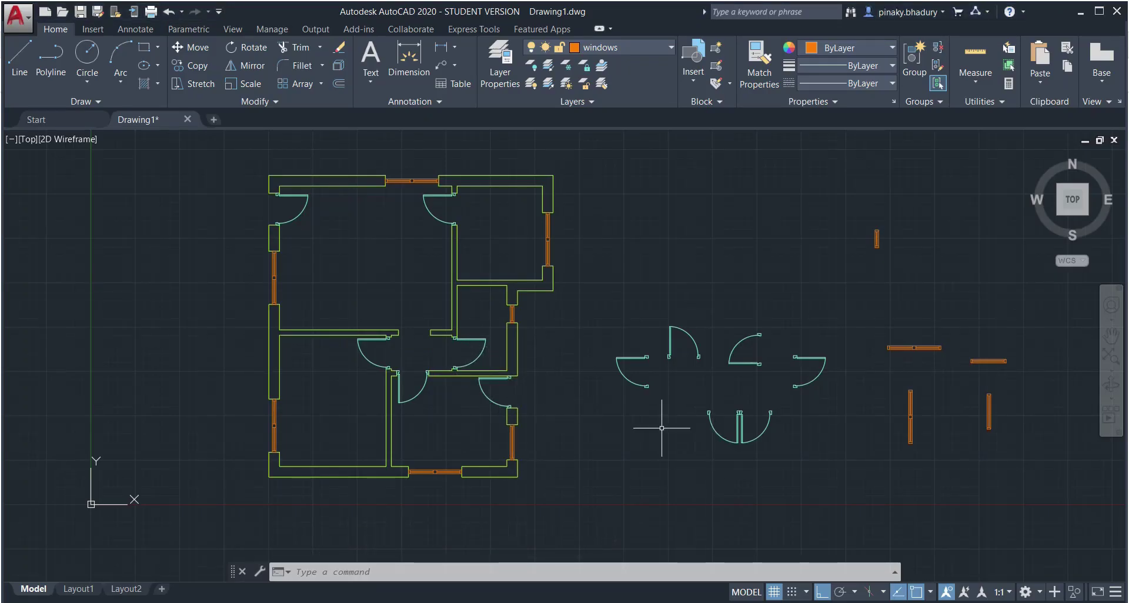
mouse_move(981, 203)
mouse_down()
mouse_move(1033, 479)
mouse_move(595, 462)
mouse_move(594, 321)
mouse_move(643, 270)
mouse_move(671, 210)
mouse_up()
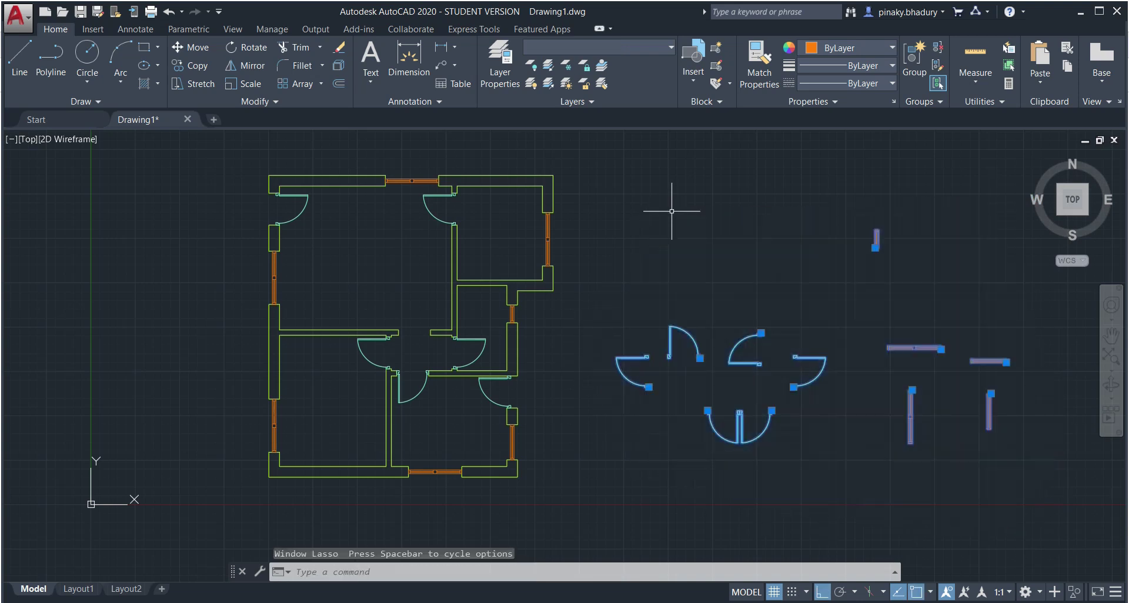
key(Delete)
scroll(328, 404, down, 2)
scroll(327, 310, up, 4)
scroll(326, 334, down, 2)
scroll(277, 352, up, 2)
scroll(279, 344, down, 2)
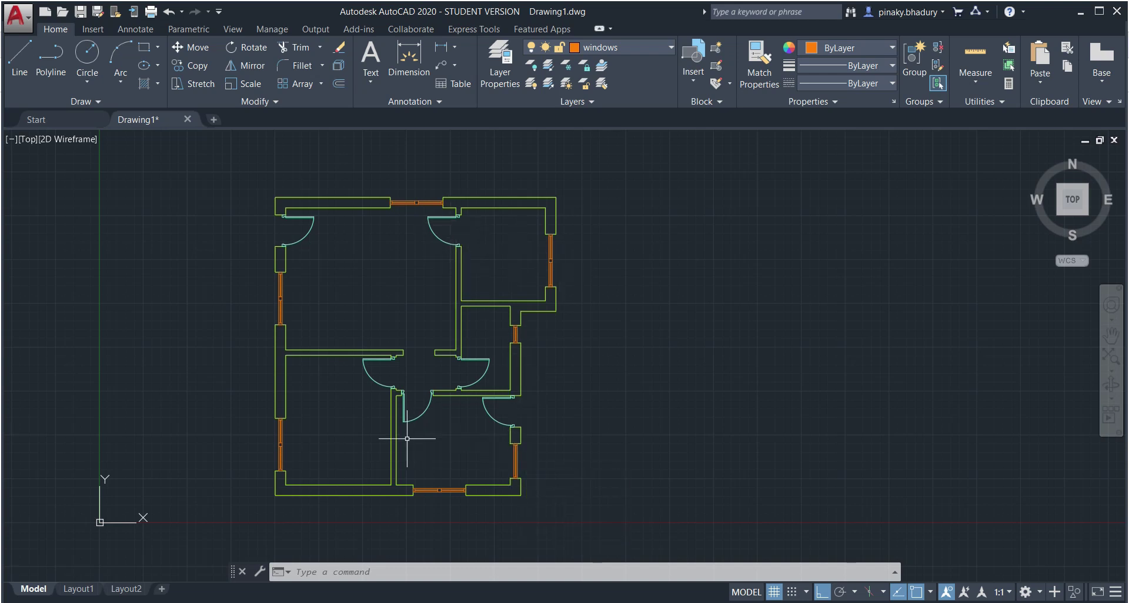
Step: Hatch the left outer wall sections, with their connected upper, lower and interior walls, using the SOLID pattern
key(alt+Tab)
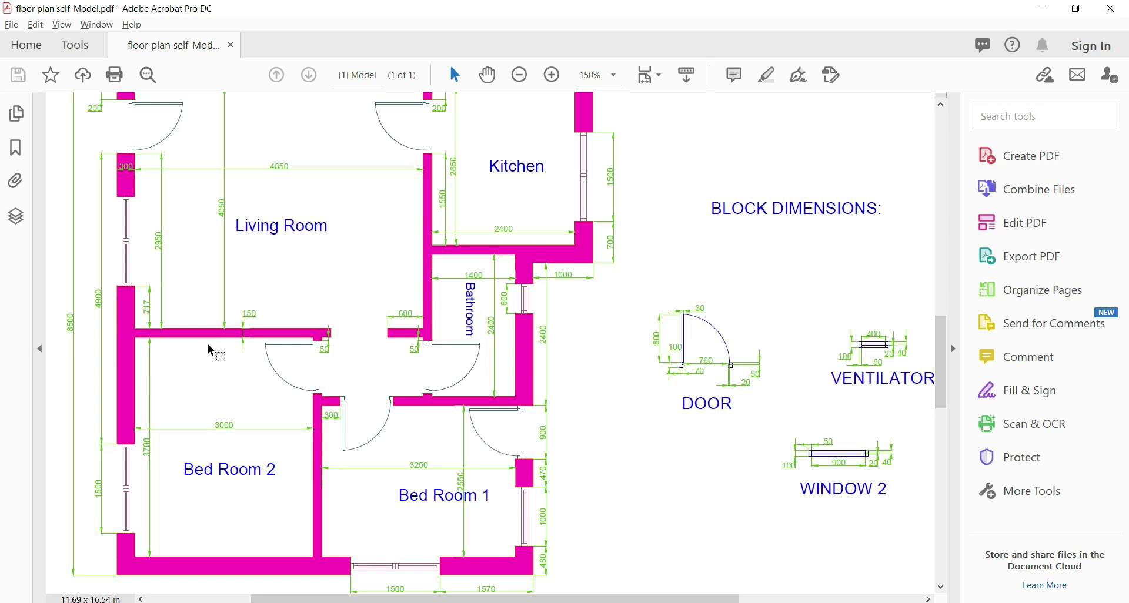
key(alt+Tab)
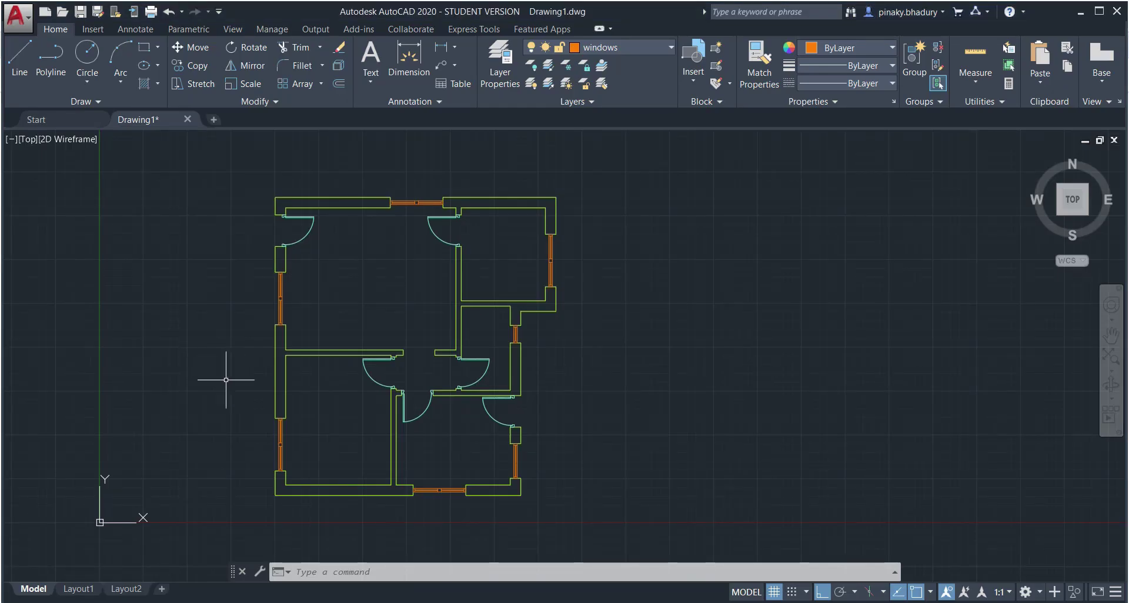
click(157, 85)
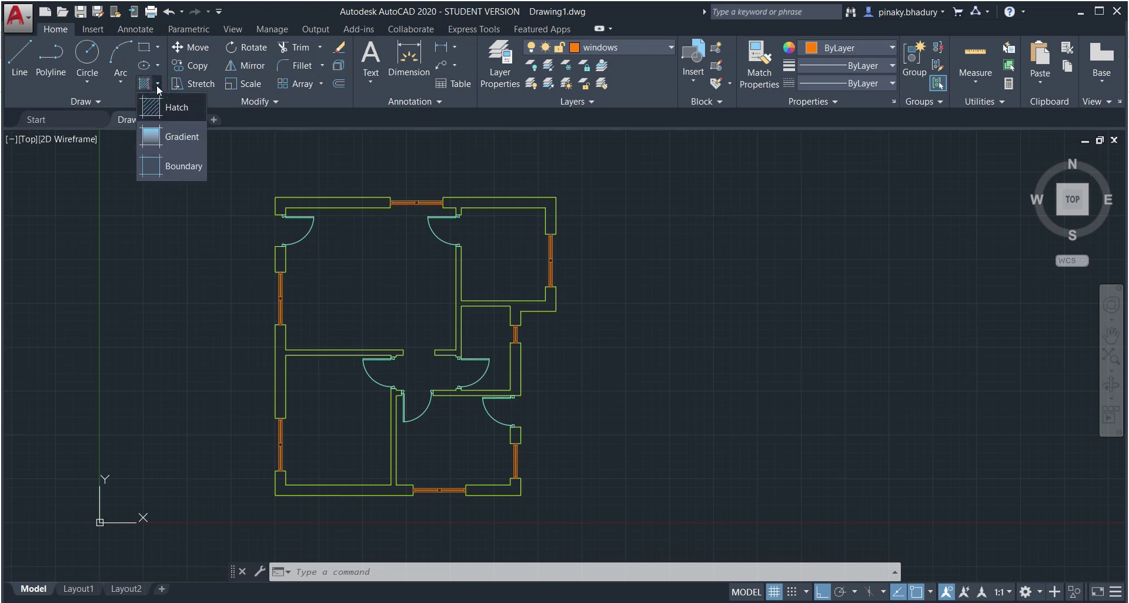
click(170, 107)
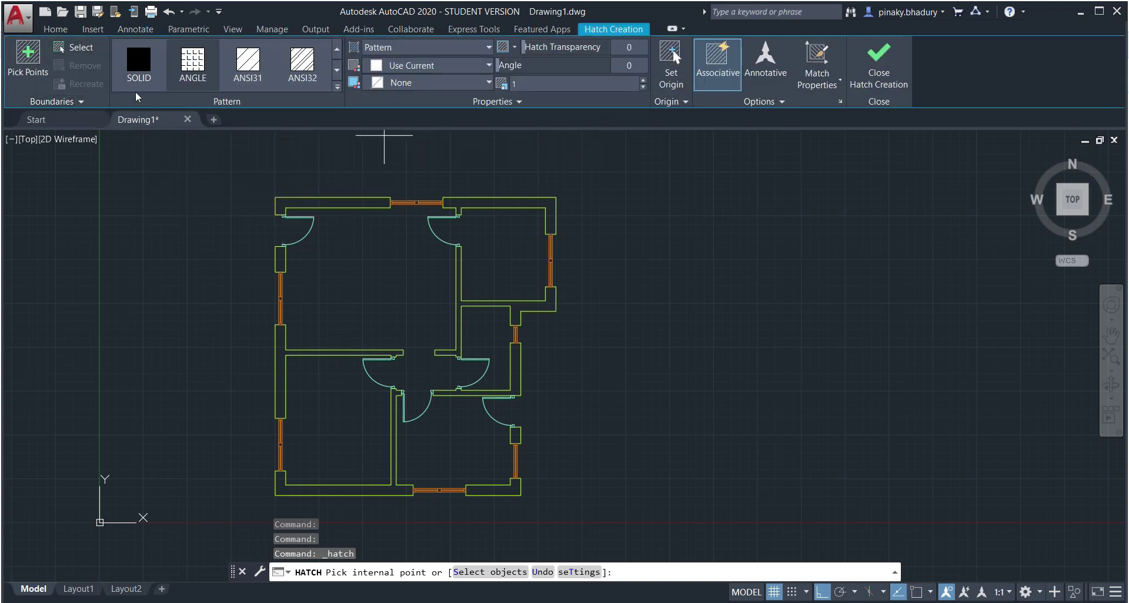
click(140, 65)
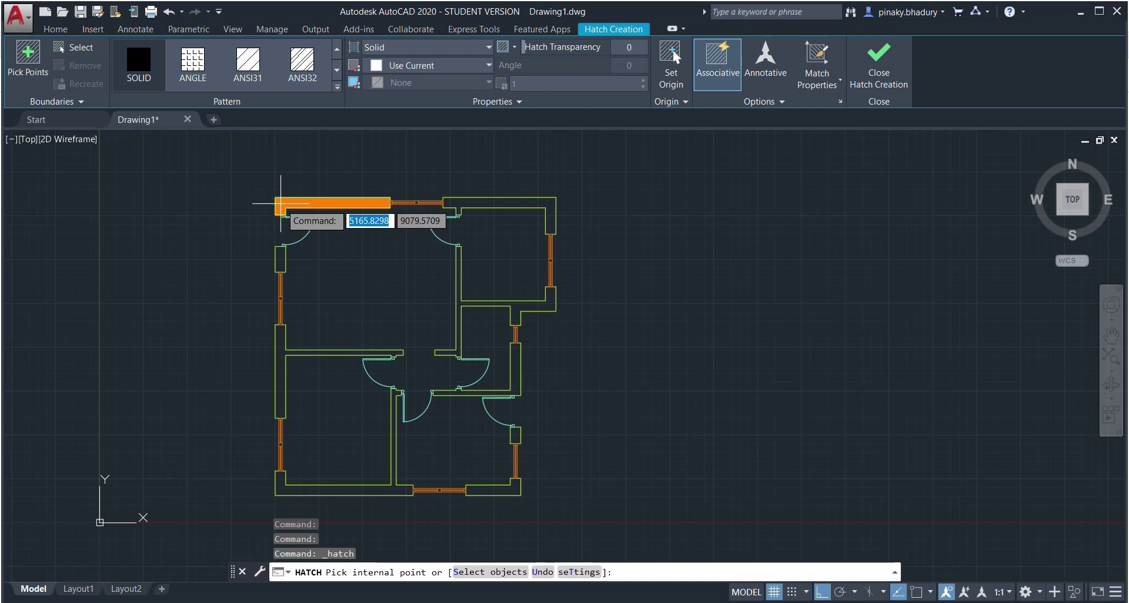
click(281, 204)
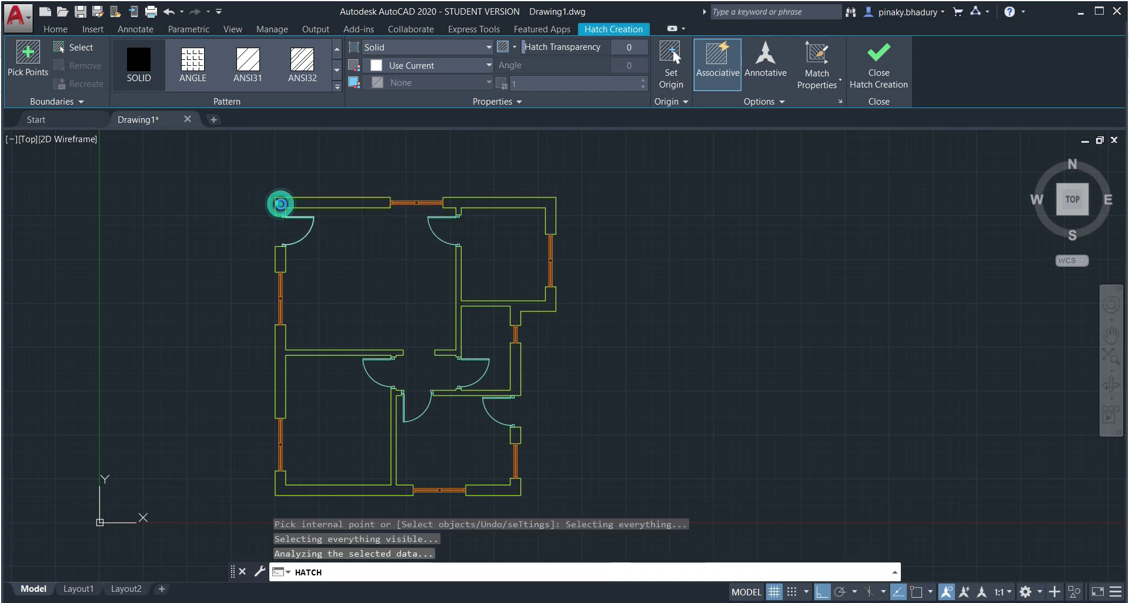
click(280, 260)
click(280, 372)
click(285, 489)
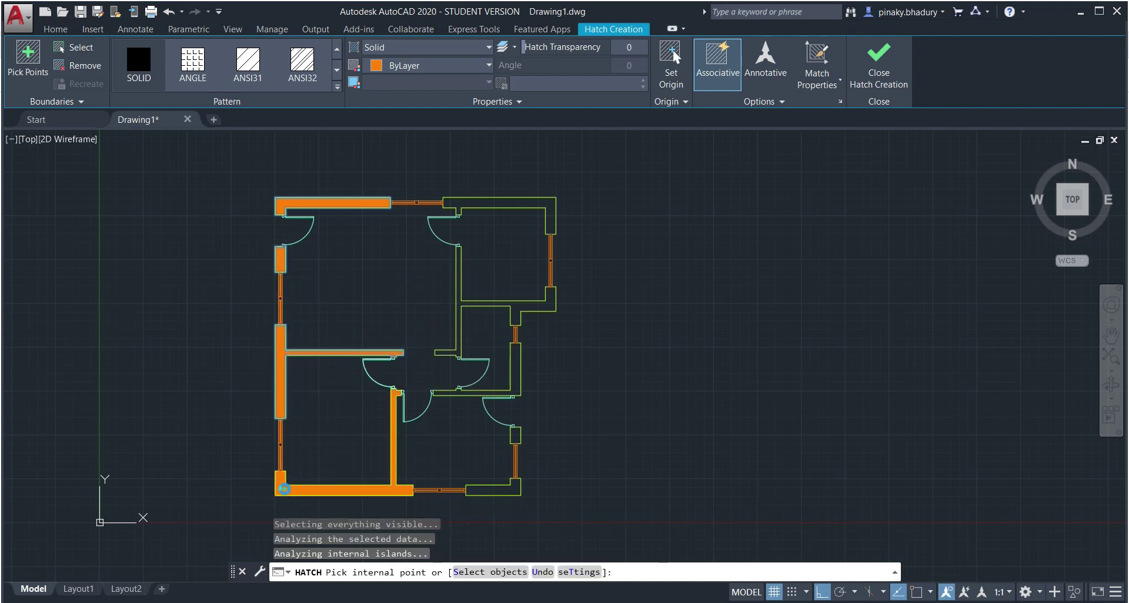
Step: Add the remaining walls around Bed Room 1, the Bathroom and the Kitchen to the solid hatch
click(488, 489)
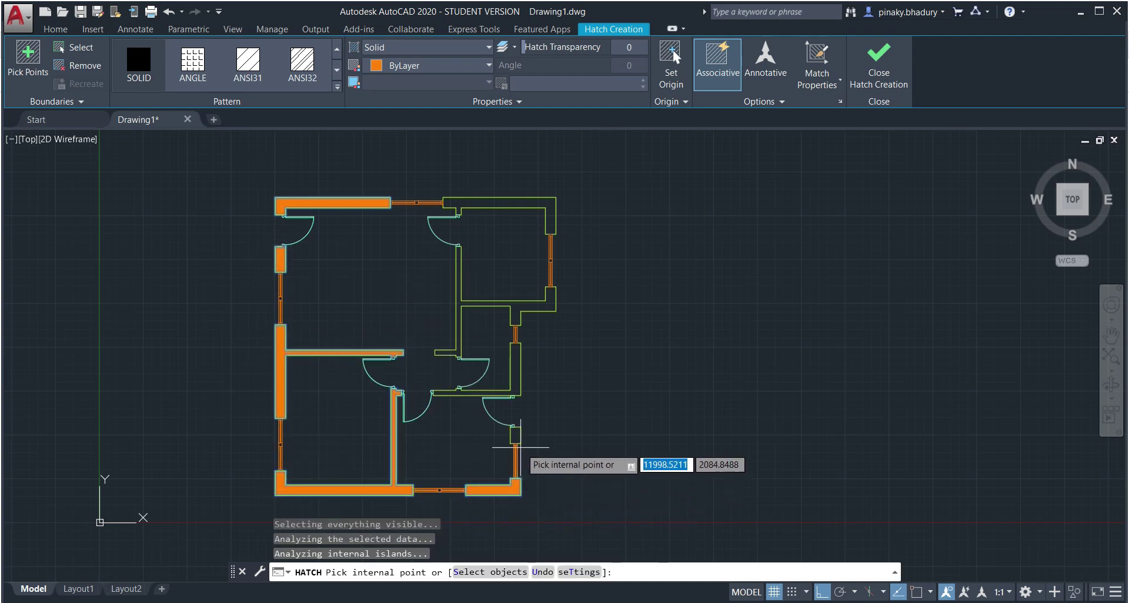
click(515, 437)
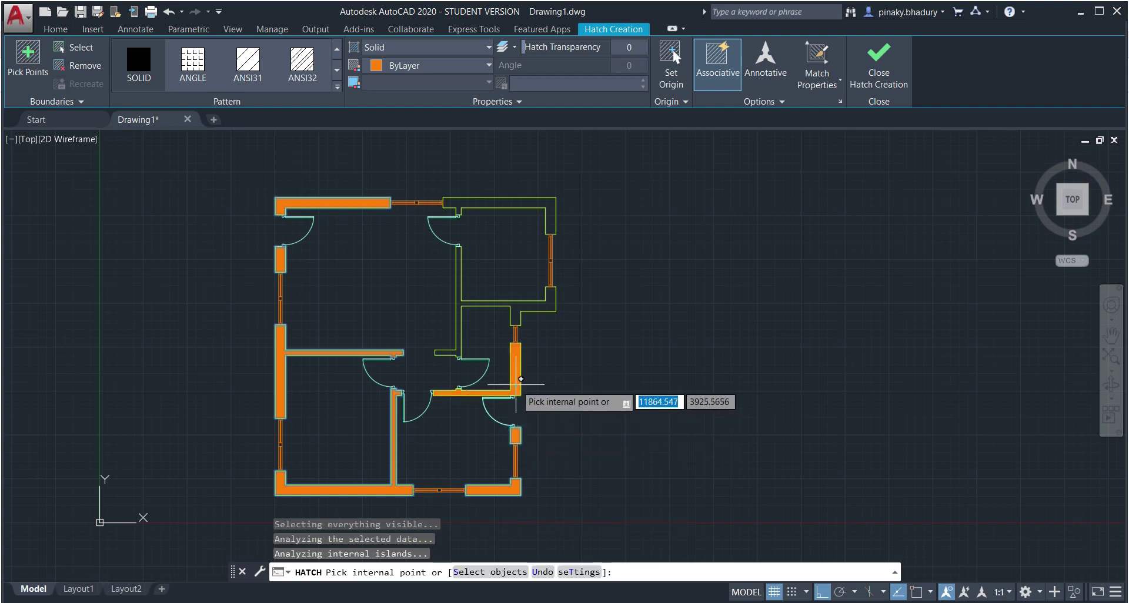
click(515, 385)
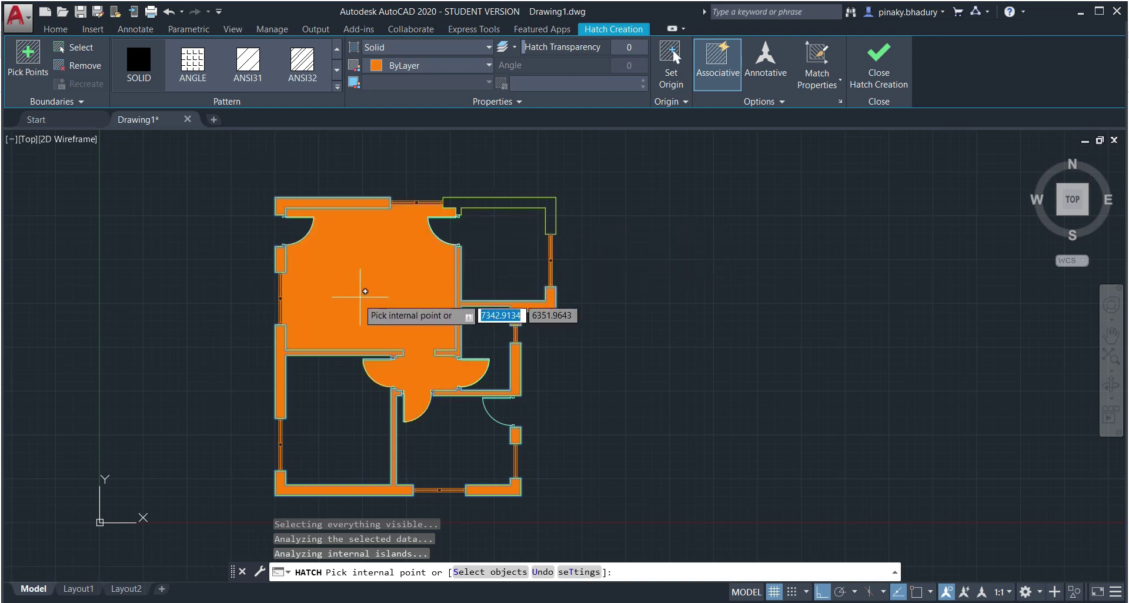
click(548, 207)
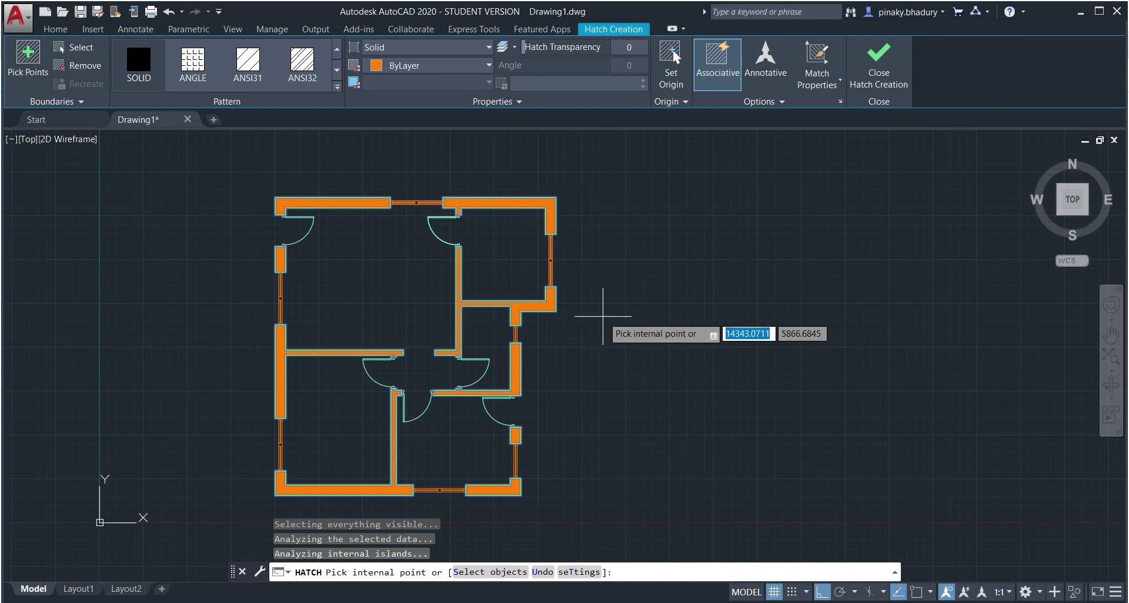
Step: Finish the wall hatch and move the whole solid hatch to the Hatches layer
key(Escape)
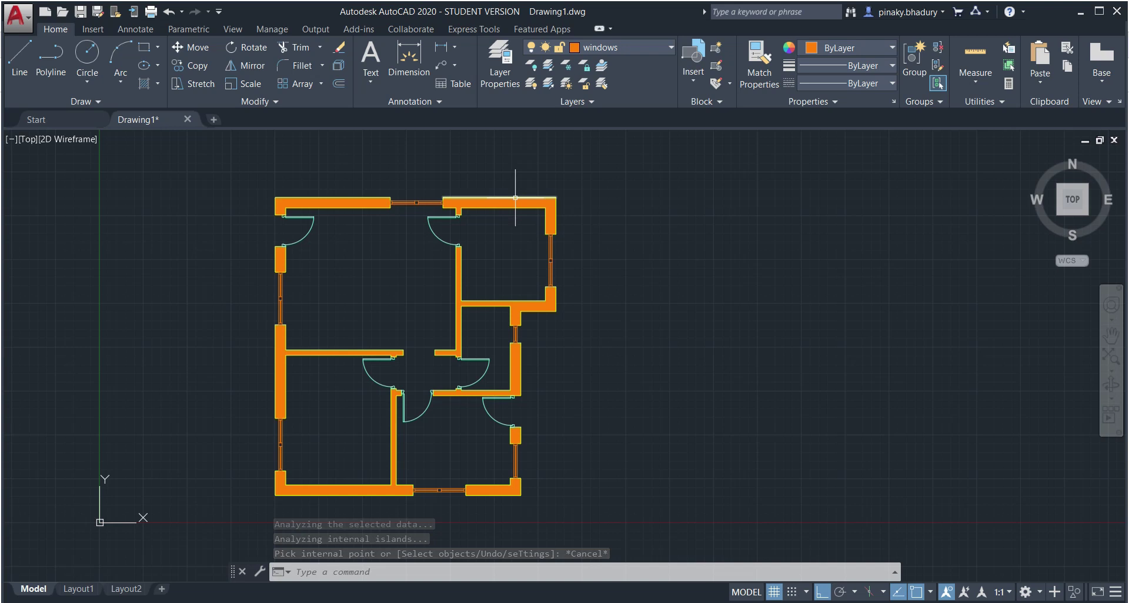
click(416, 347)
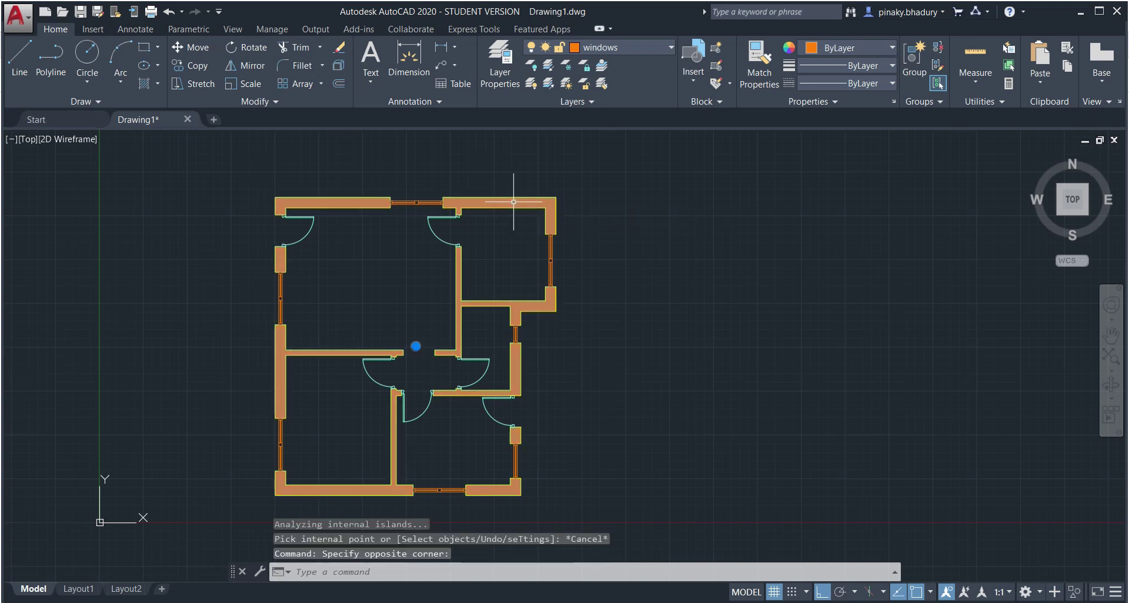
click(513, 201)
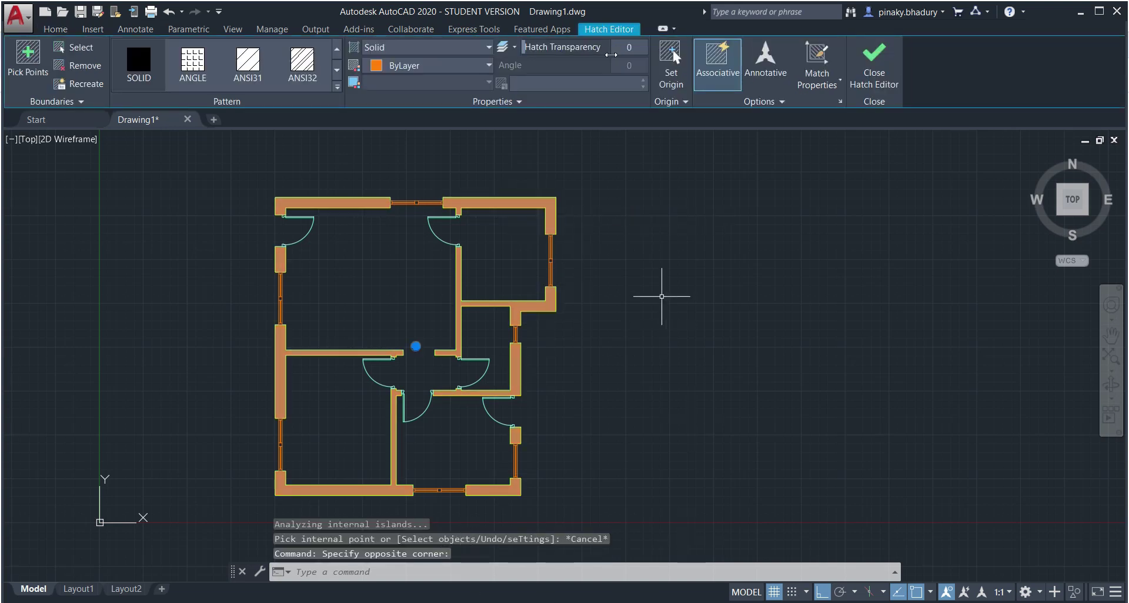
click(65, 33)
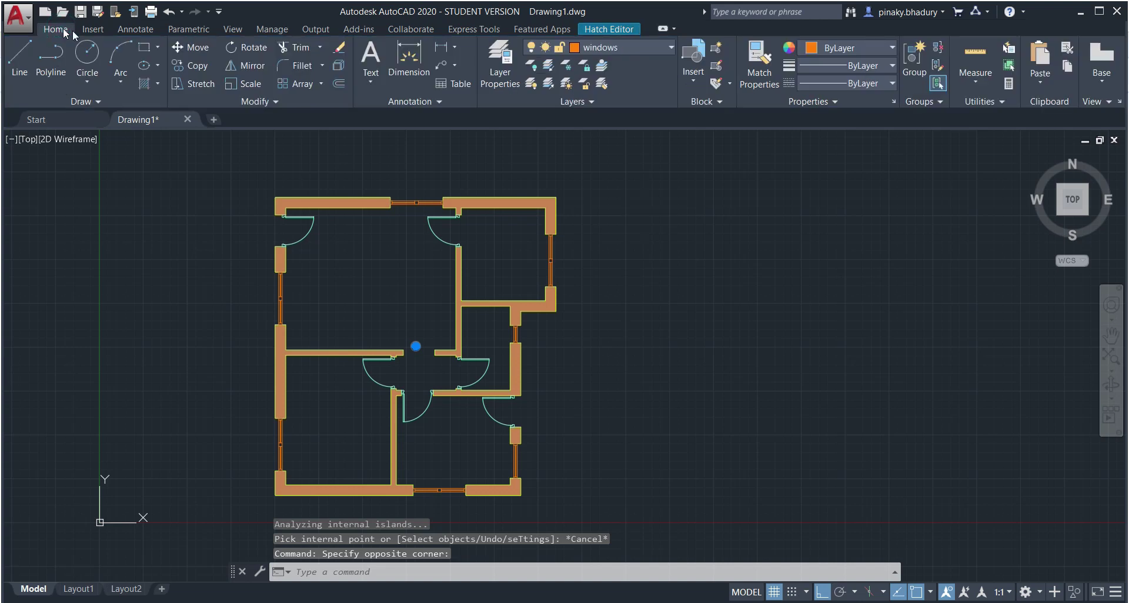
click(639, 52)
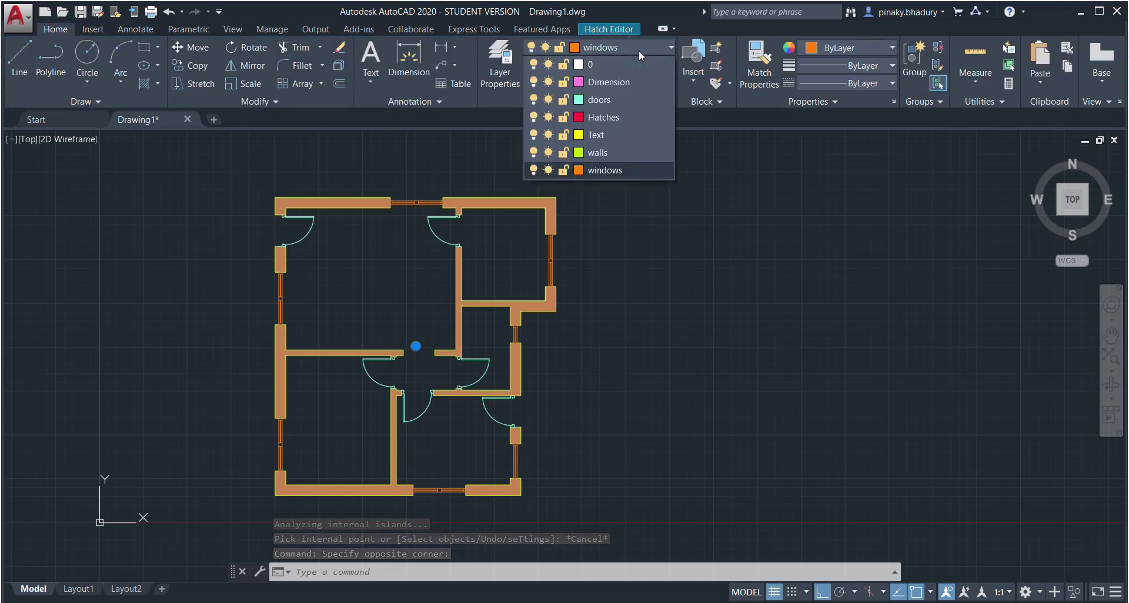
click(615, 119)
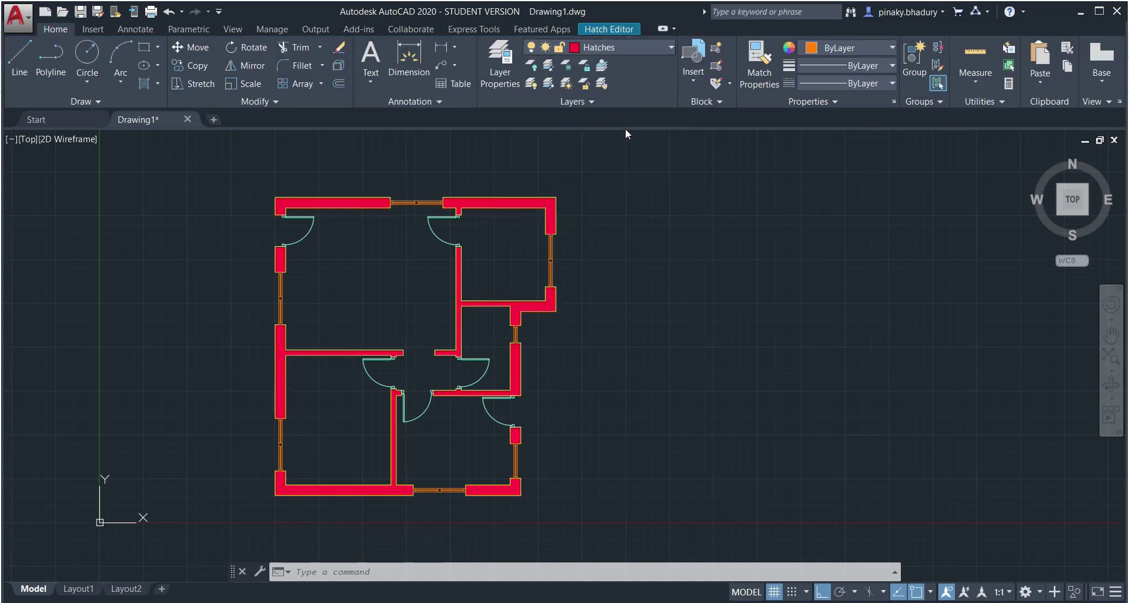
key(Escape)
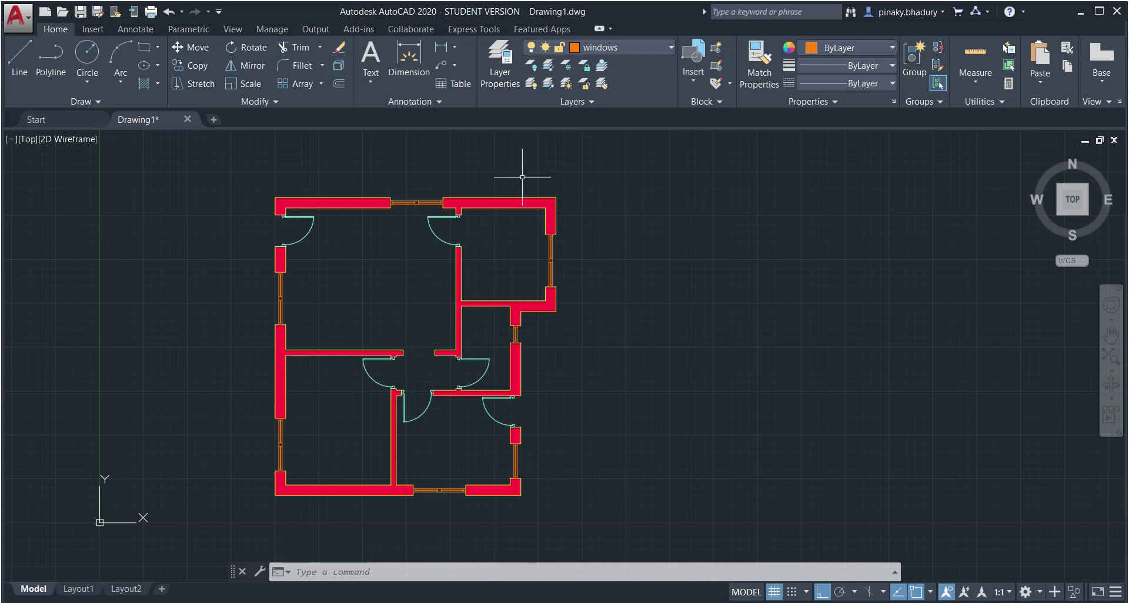
Step: Compare the plan with the PDF and make Dimension the current layer
mouse_move(536, 209)
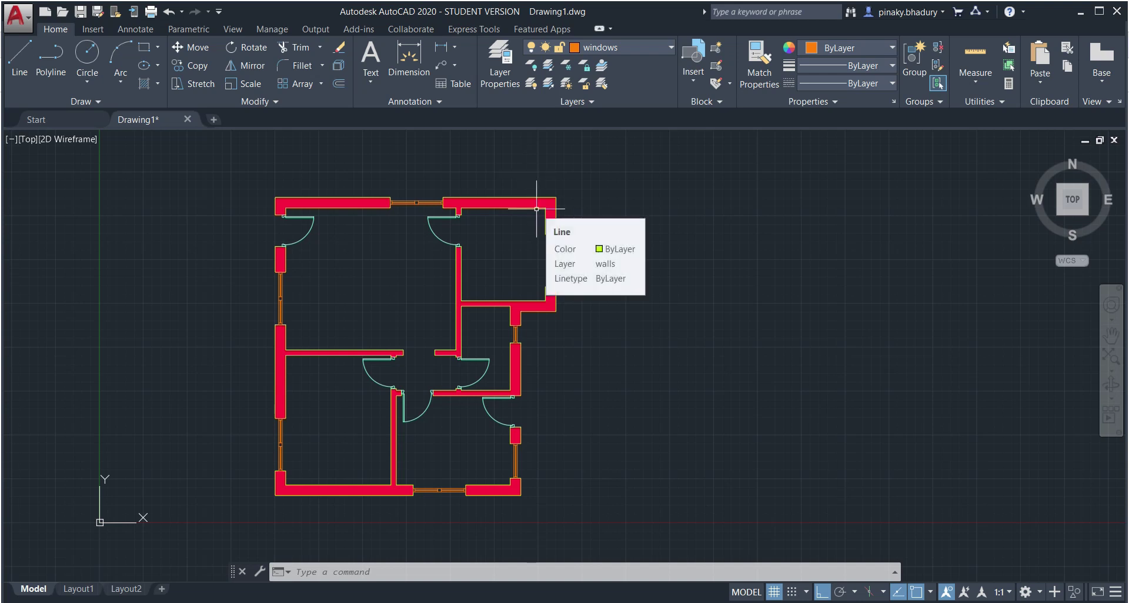
key(alt+Tab)
scroll(474, 227, up, 4)
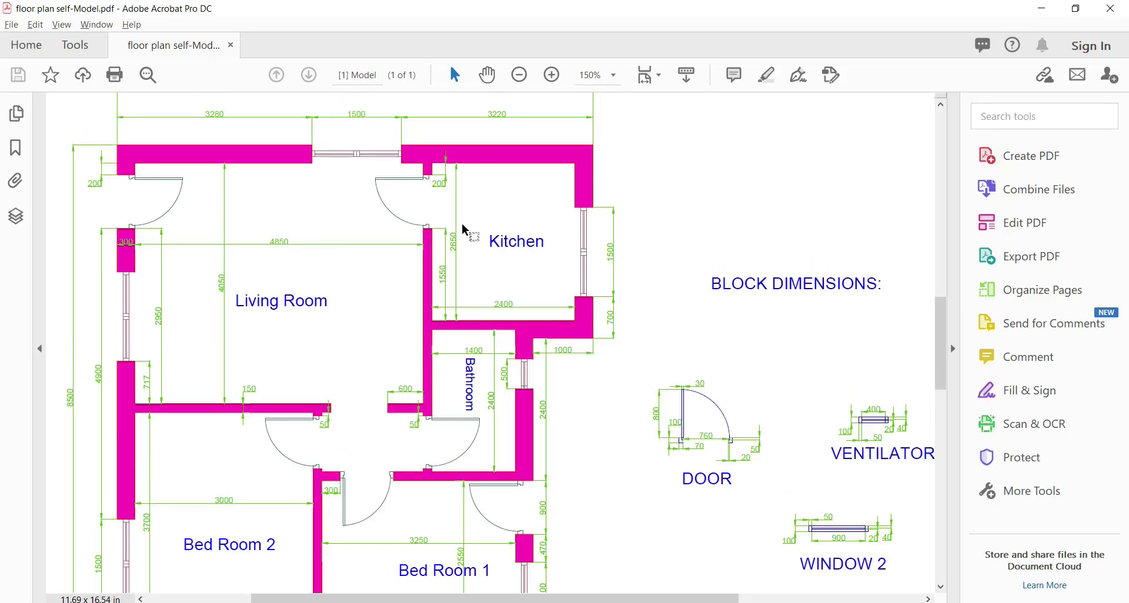
key(alt+Tab)
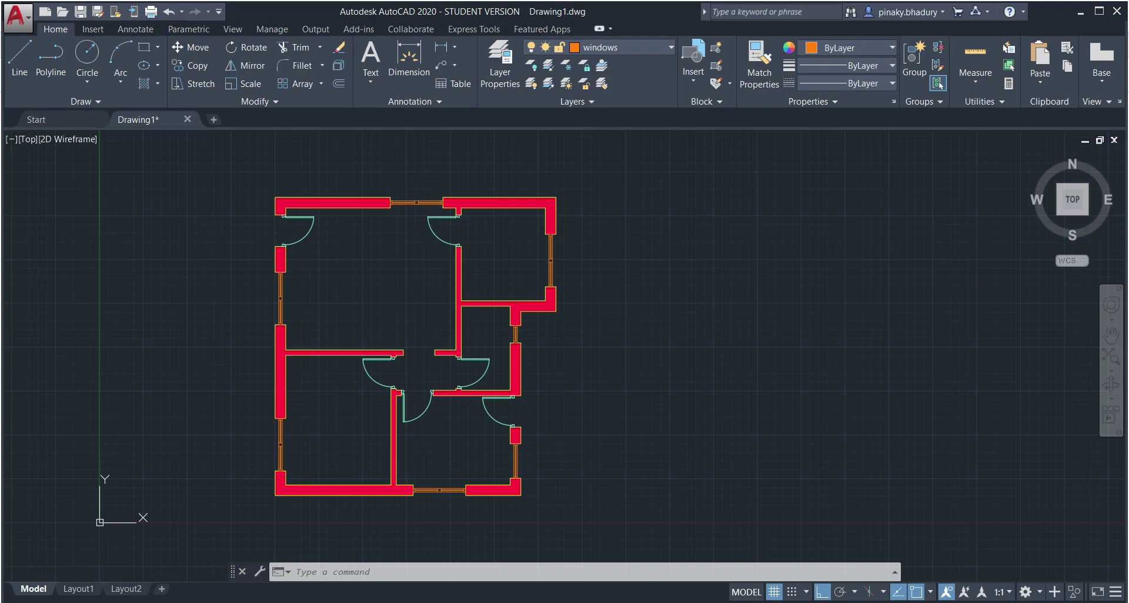
click(658, 47)
click(612, 83)
scroll(465, 217, up, 2)
scroll(456, 210, down, 2)
scroll(392, 150, up, 2)
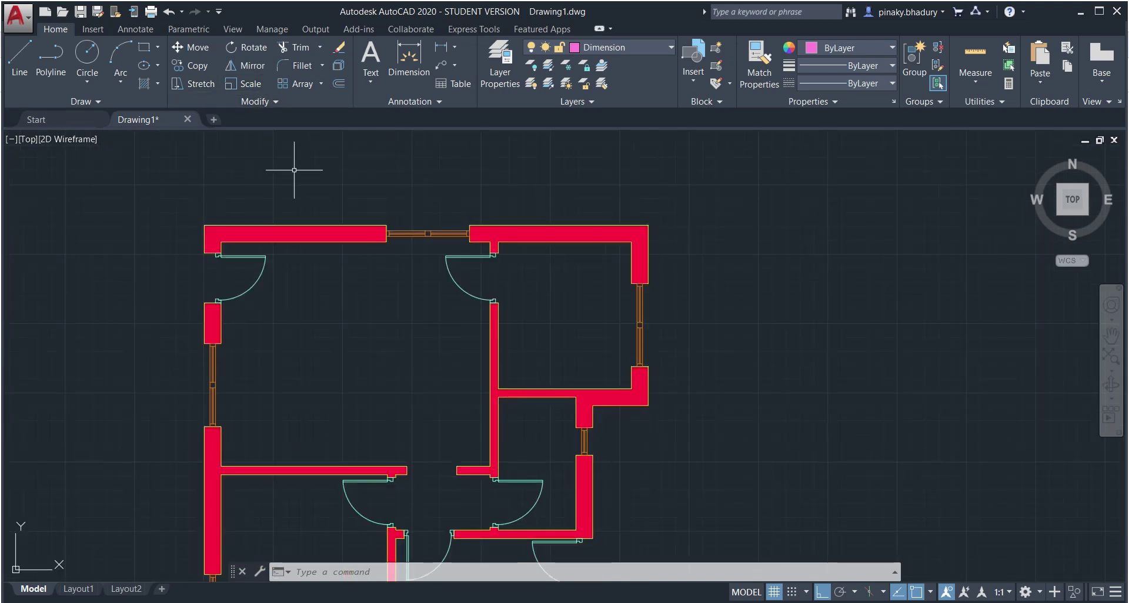
Step: Add a linear dimension above the plan spanning the upper wall between its two outer corners, following the PDF
click(454, 47)
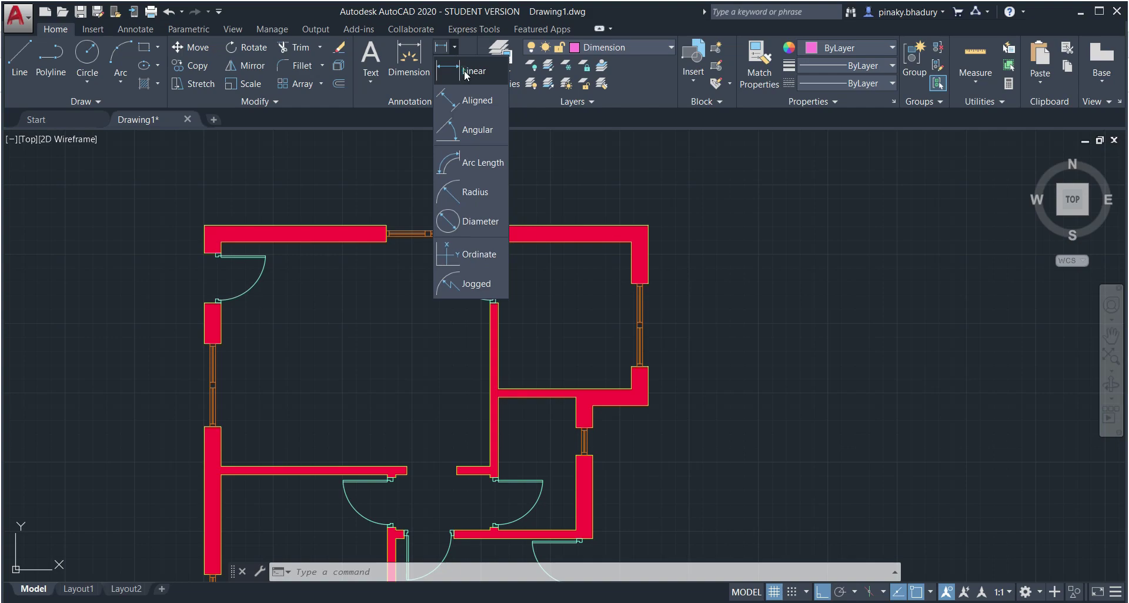
click(464, 71)
key(alt+Tab)
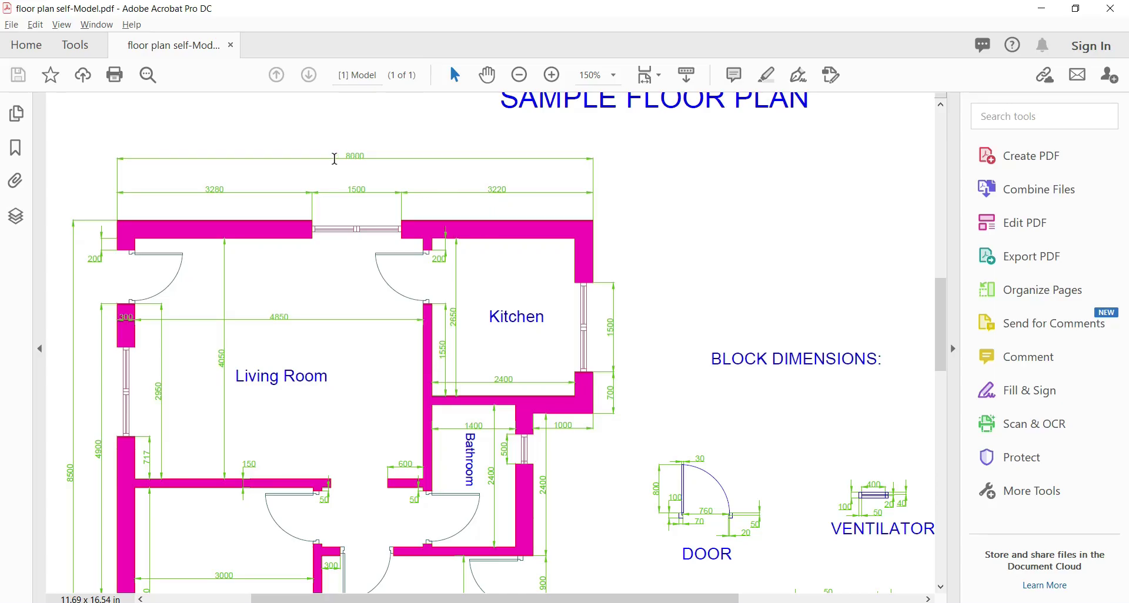
key(alt+Tab)
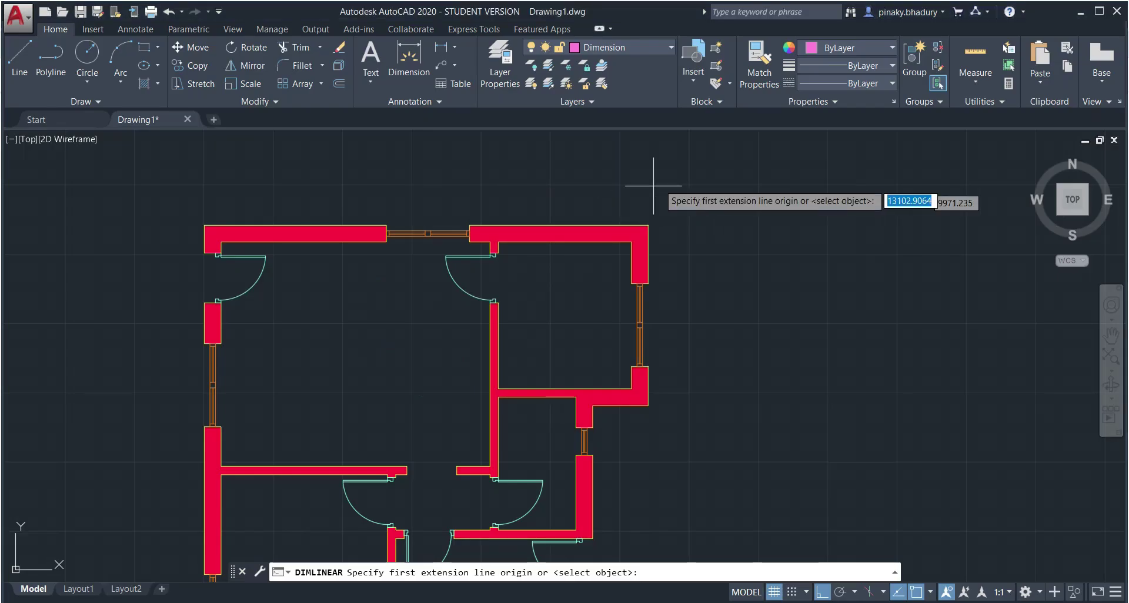
click(648, 225)
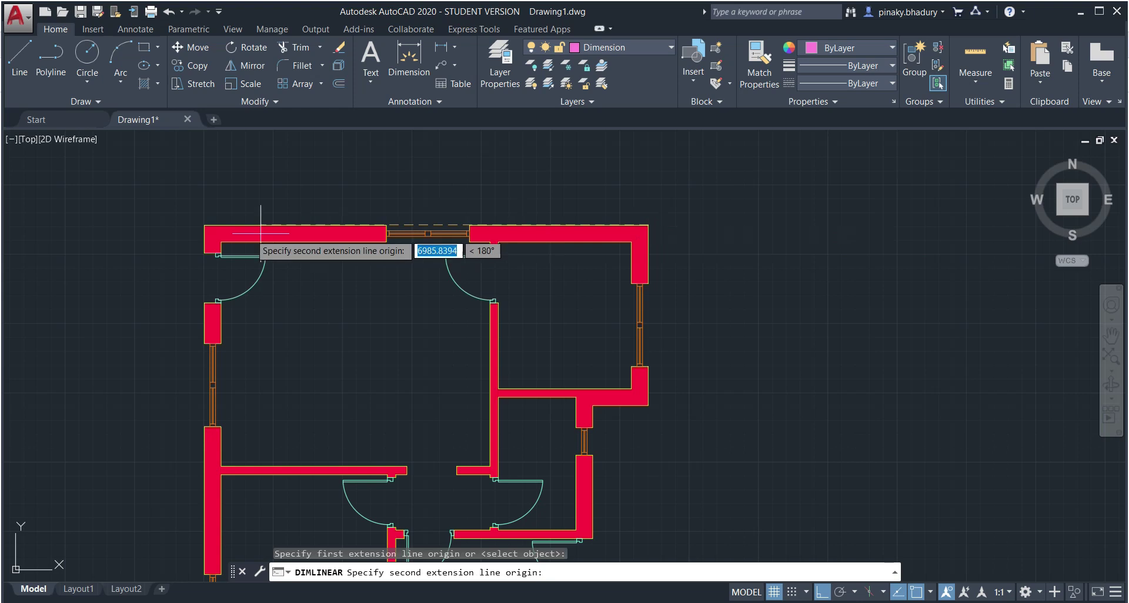
click(206, 225)
click(223, 190)
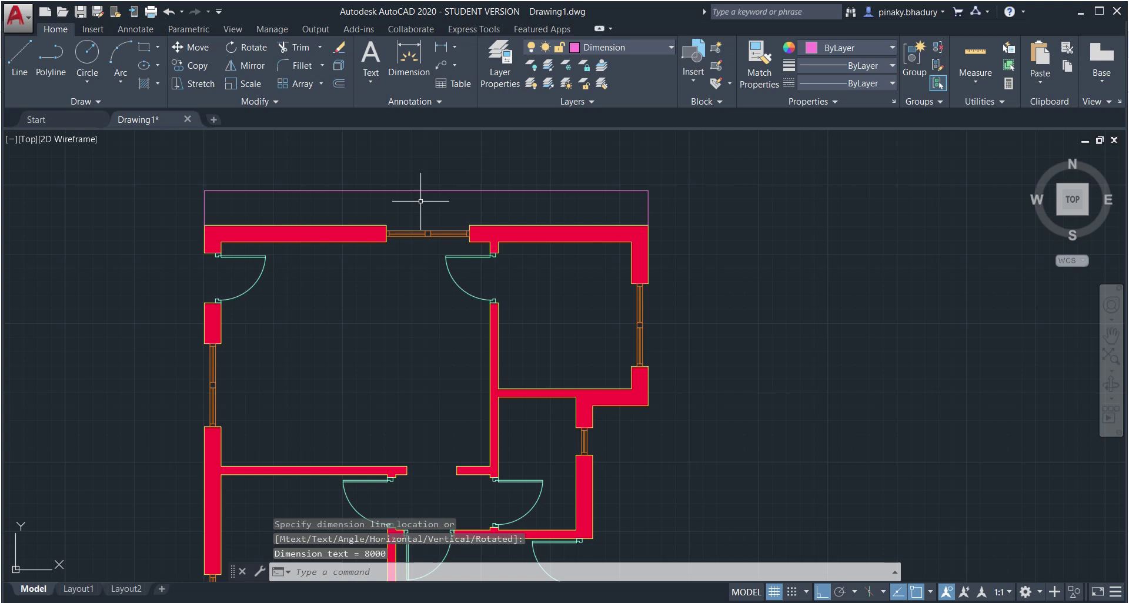
Step: Modify the ISO-25 dimension style to an arrow size of 50
click(439, 101)
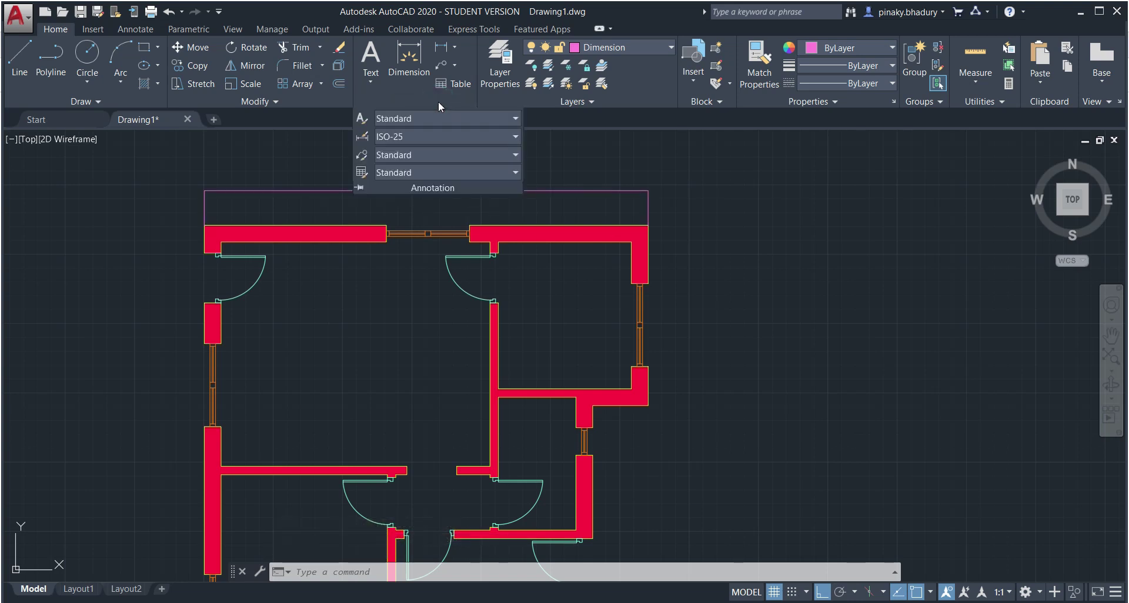
click(362, 139)
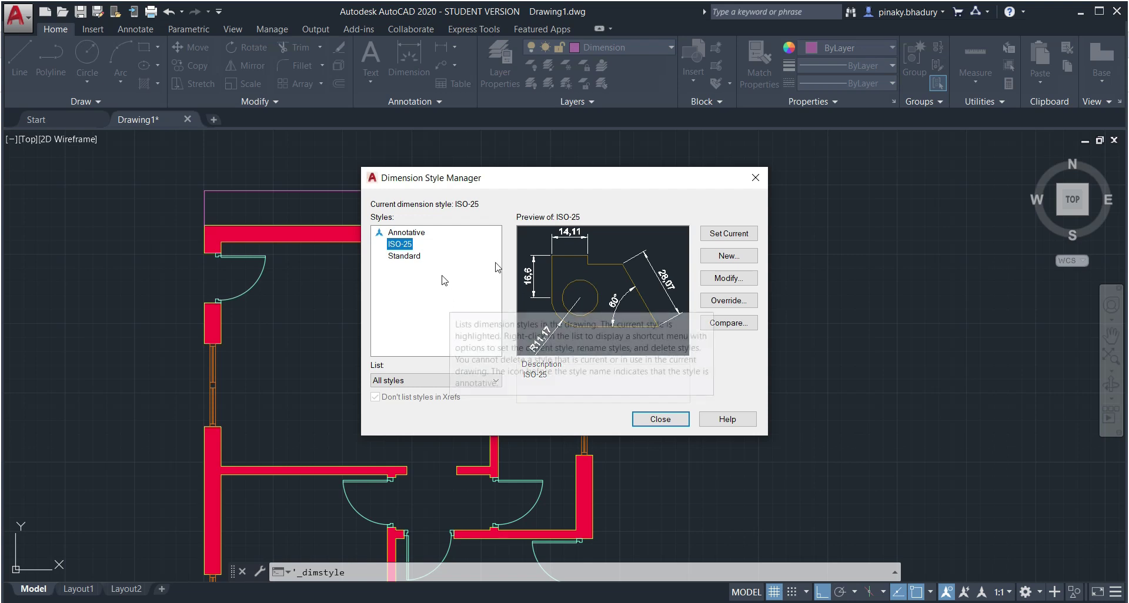
click(724, 282)
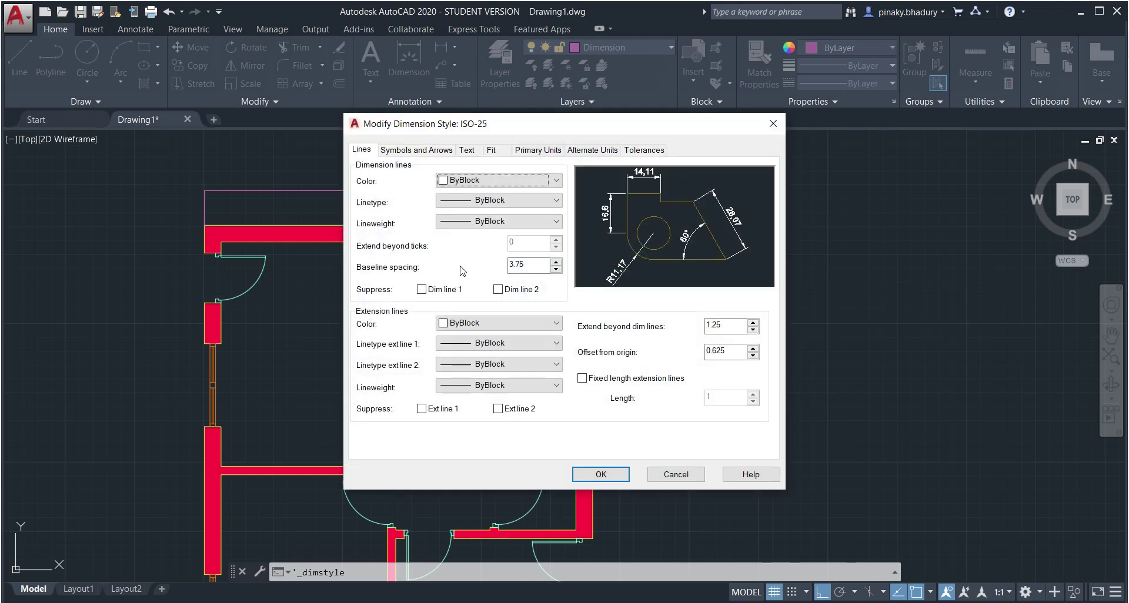
click(410, 151)
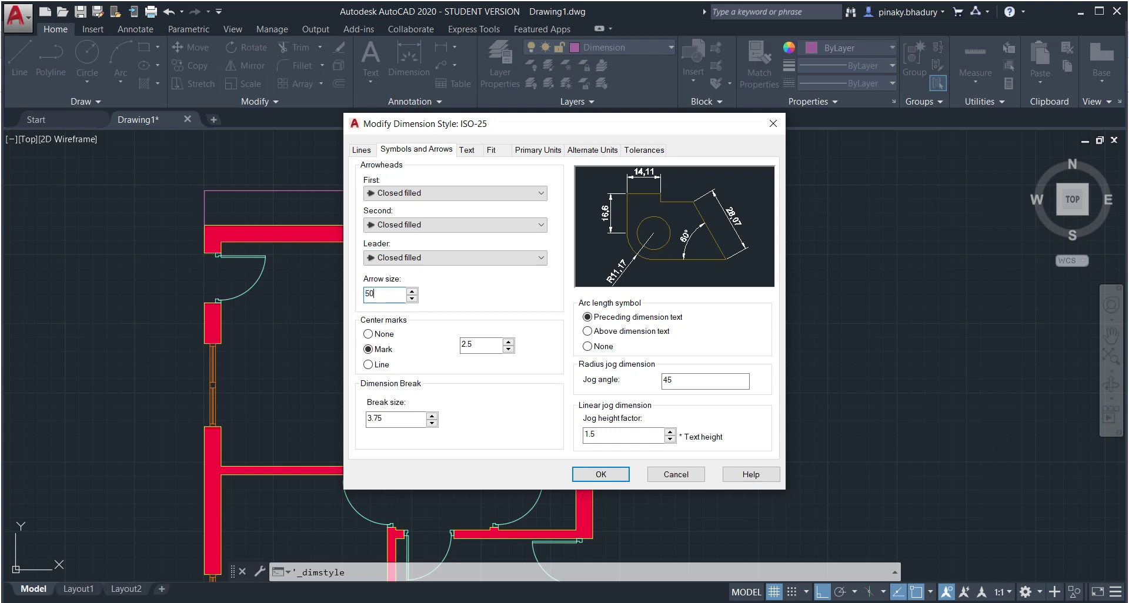
click(606, 481)
click(657, 424)
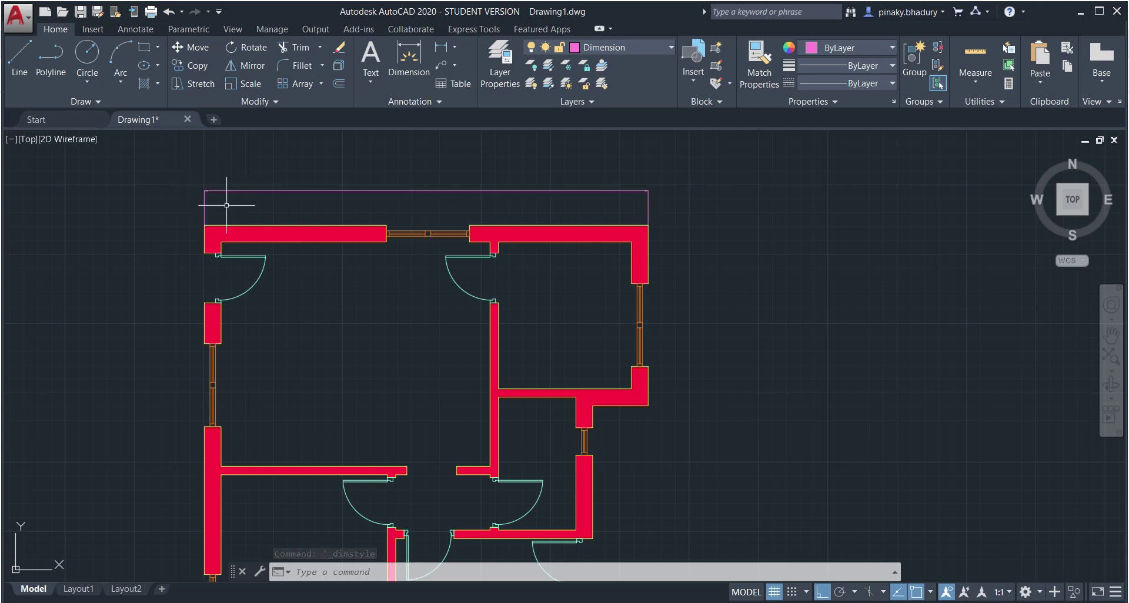
Step: Modify the ISO-25 dimension style to arrow size 100, text height 100 and ISO standard text alignment
click(438, 101)
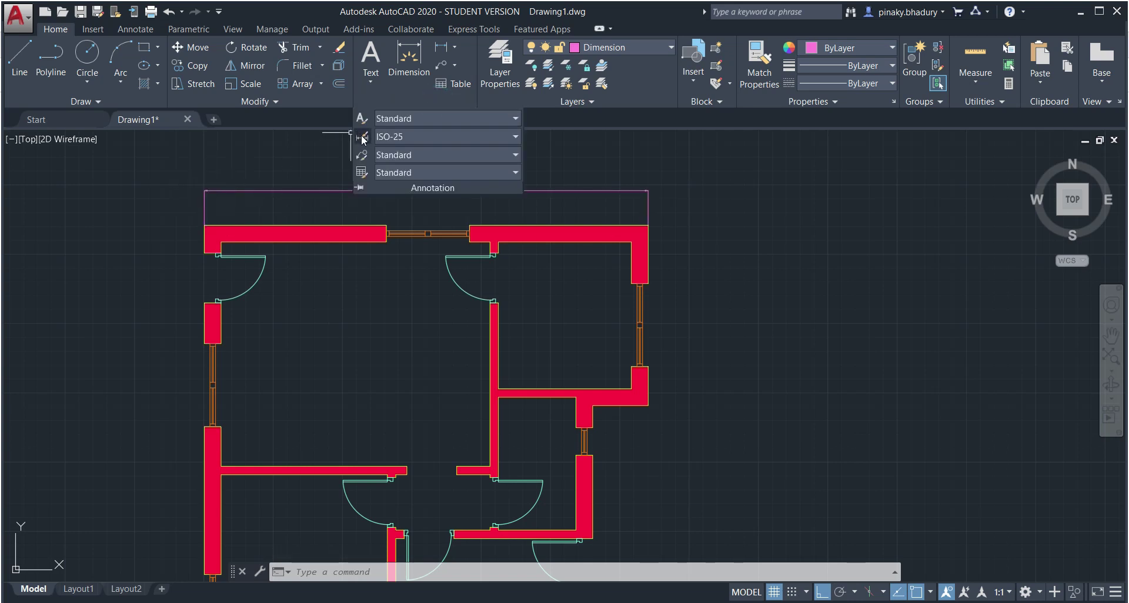
click(362, 138)
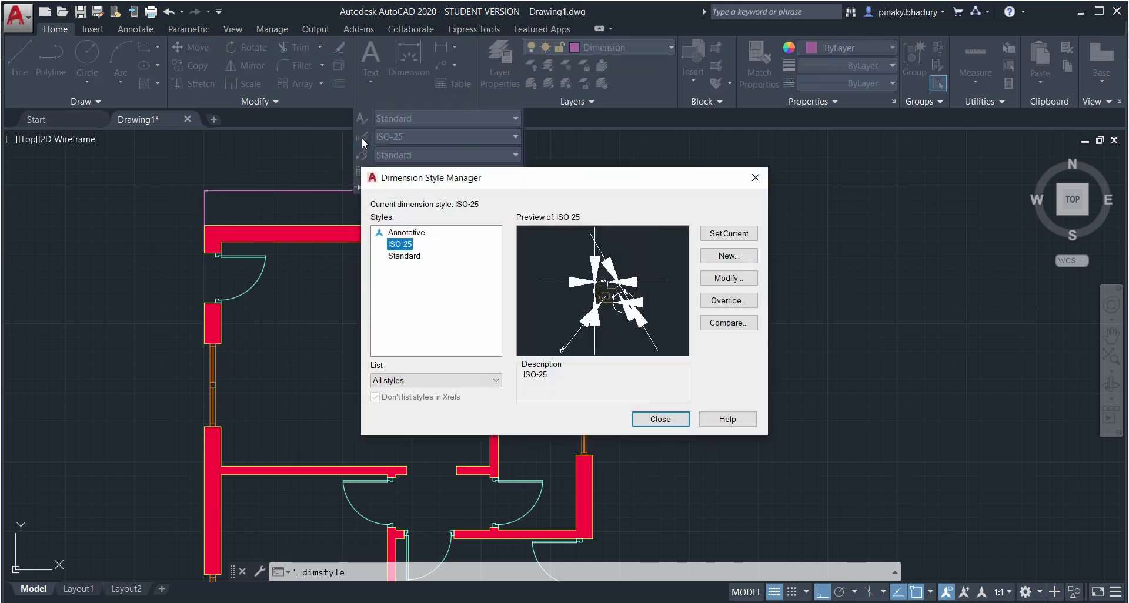
click(717, 281)
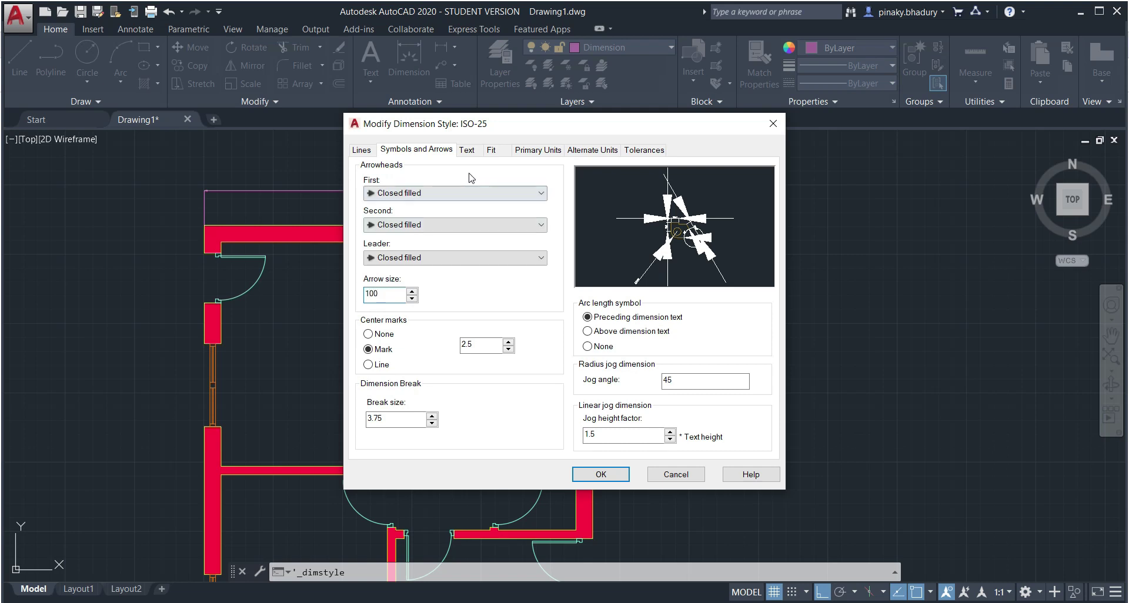
click(465, 151)
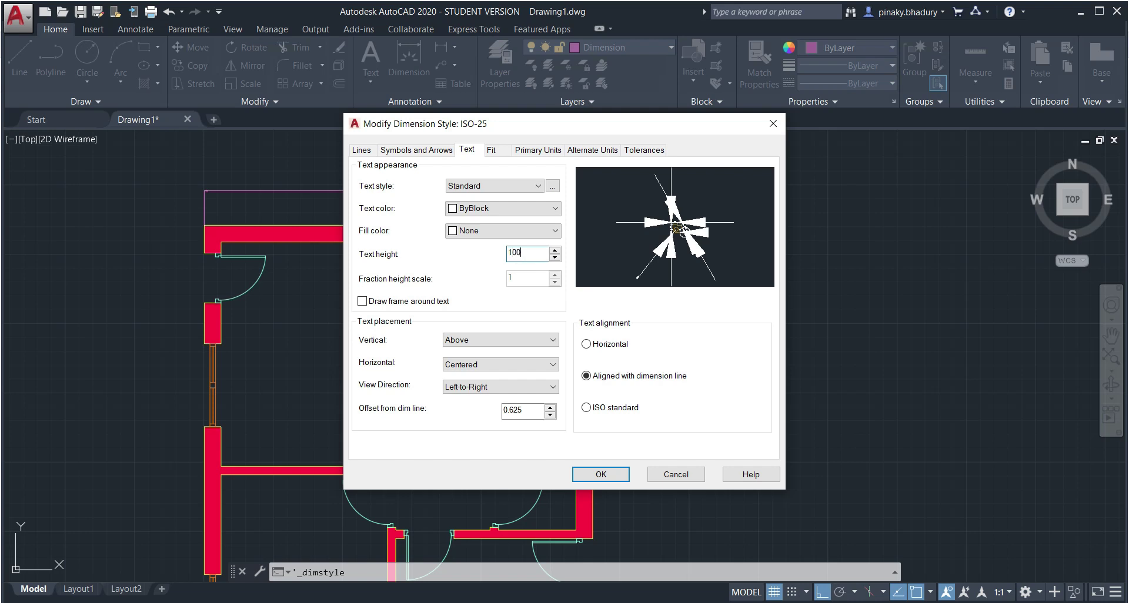
click(619, 409)
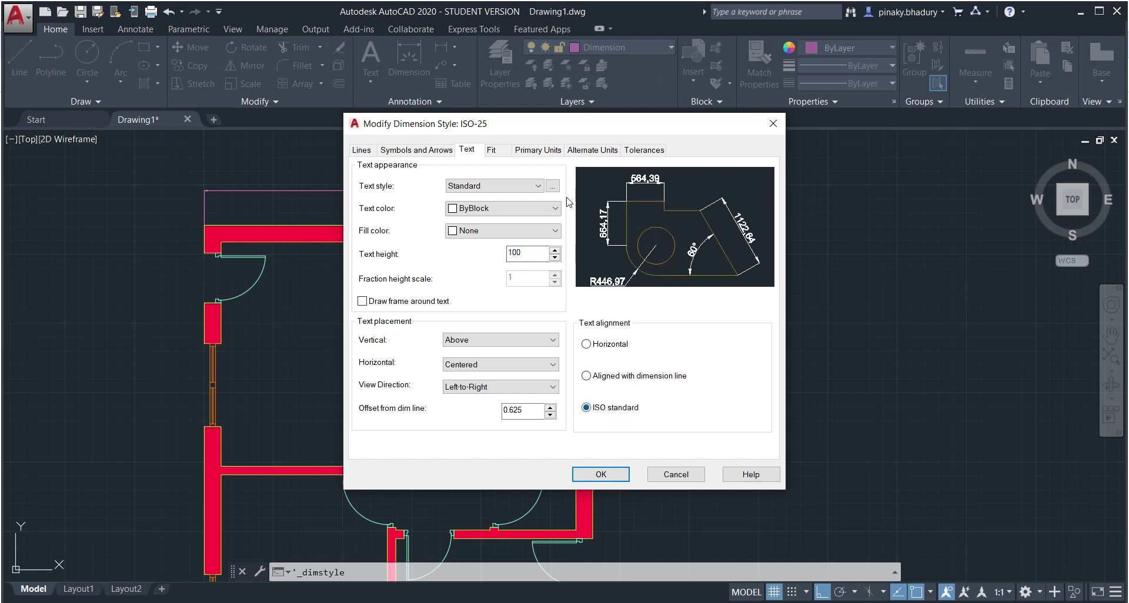
Step: Set the ISO-25 style's linear dimension precision to 0 and apply the modified dimension style
click(493, 151)
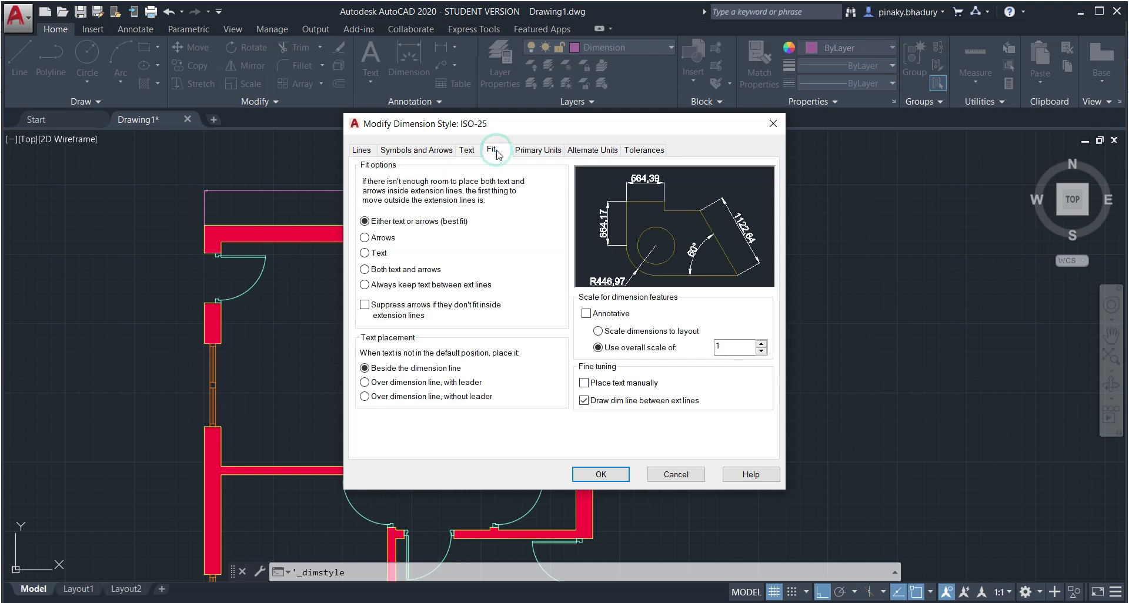
click(537, 151)
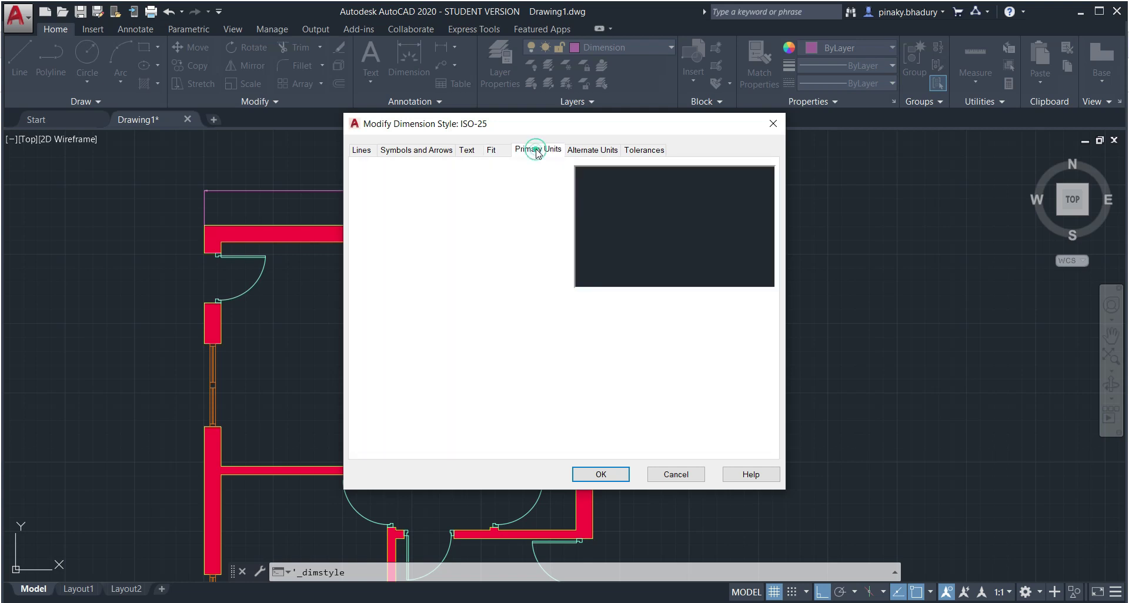
click(479, 200)
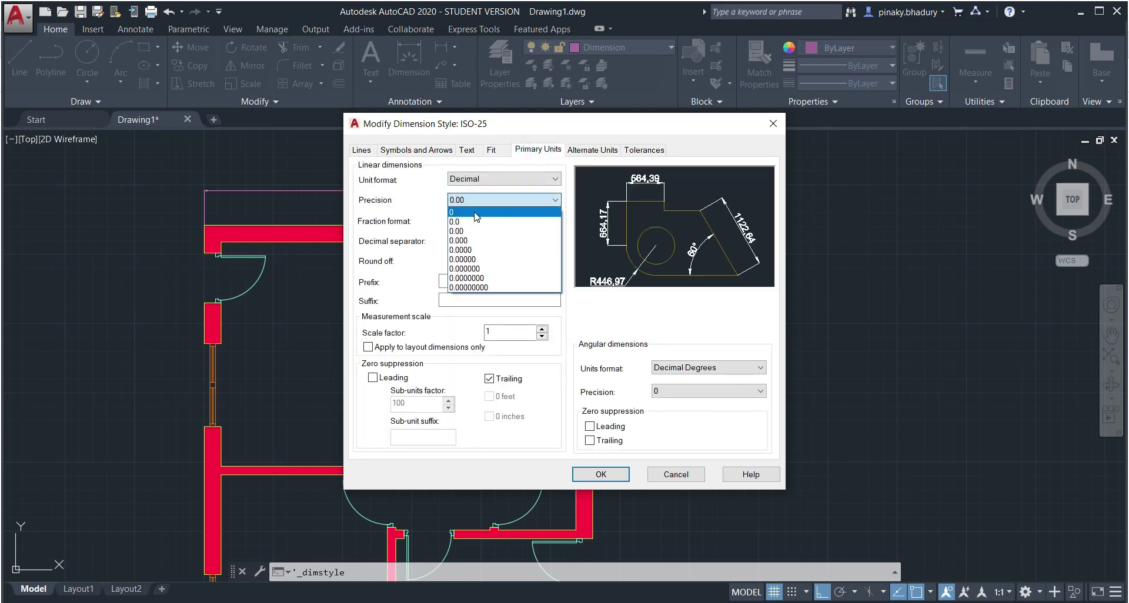
click(475, 213)
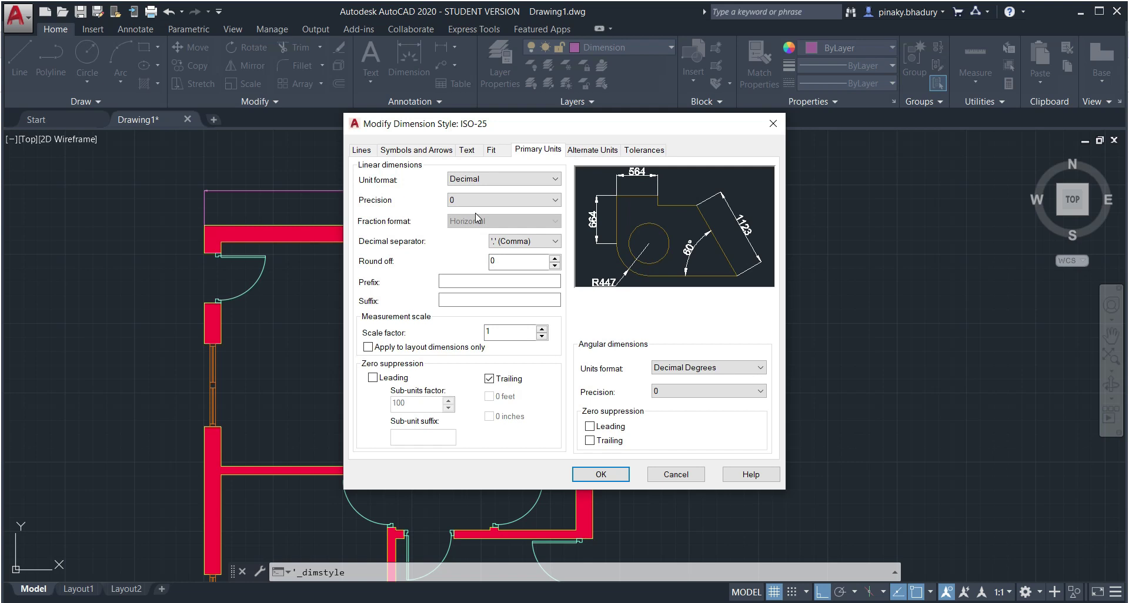
click(592, 151)
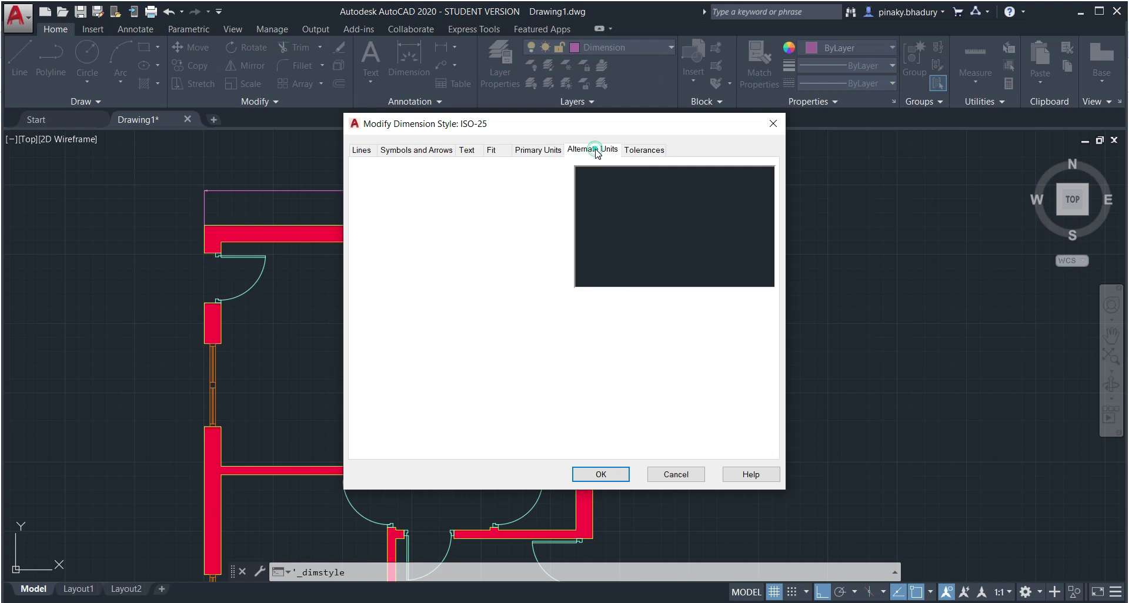
click(634, 154)
click(600, 474)
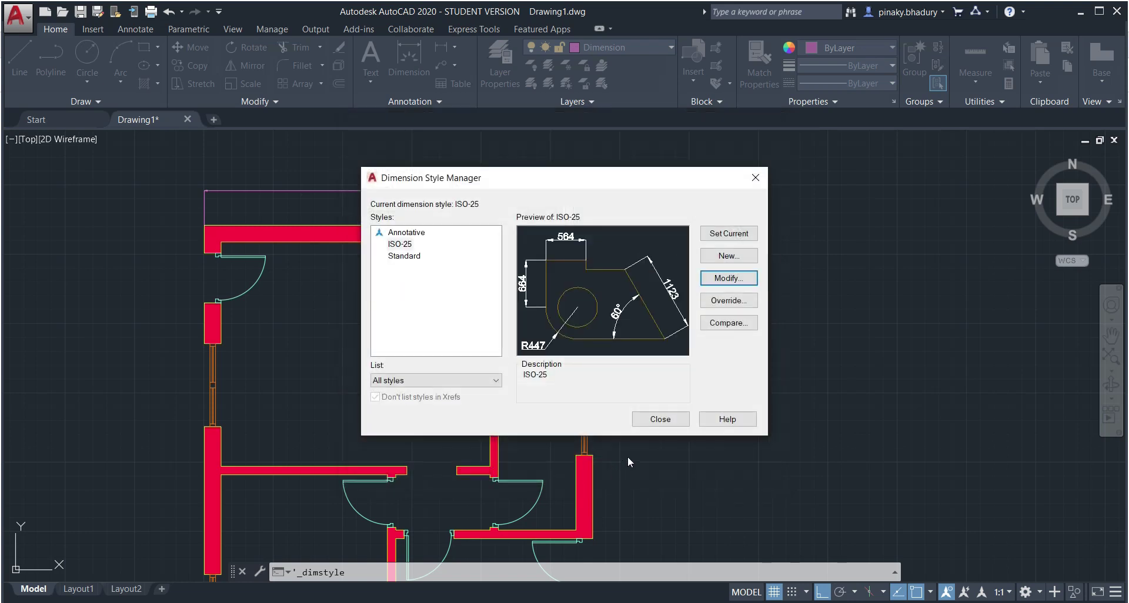
click(653, 423)
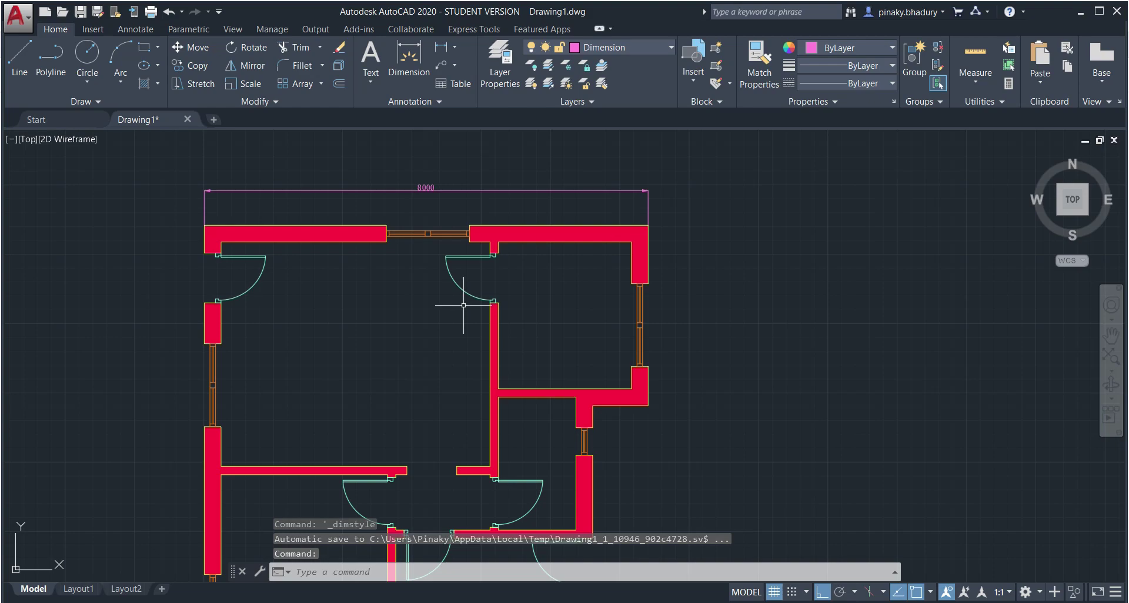
Step: Add a linear dimension above the upper wall from its outer right corner to the window opening, following the PDF
key(alt+Tab)
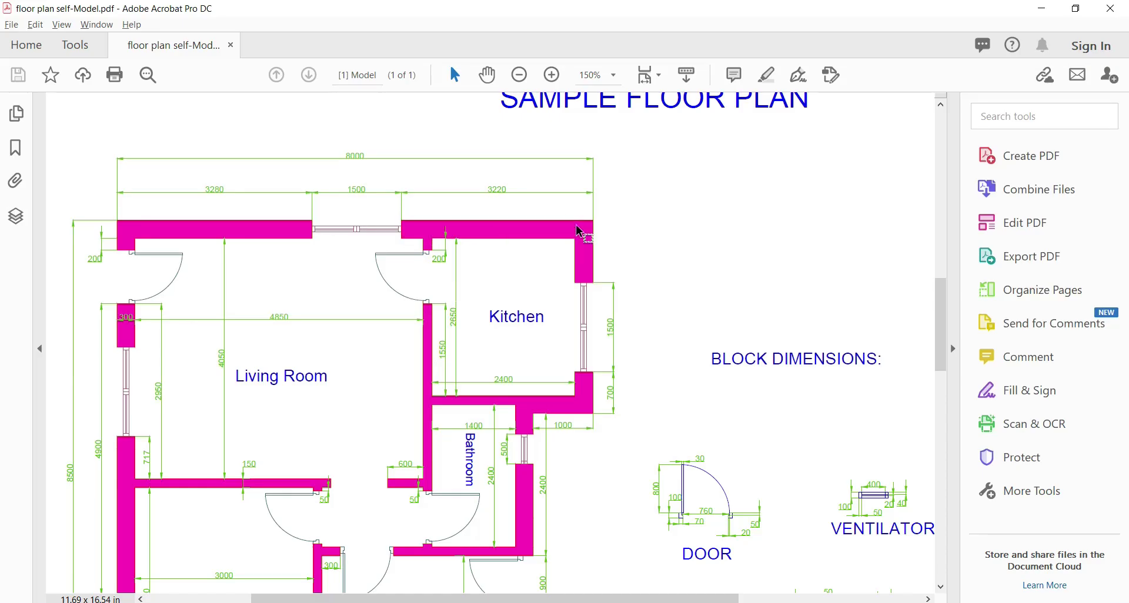
key(alt+Tab)
click(454, 47)
click(466, 72)
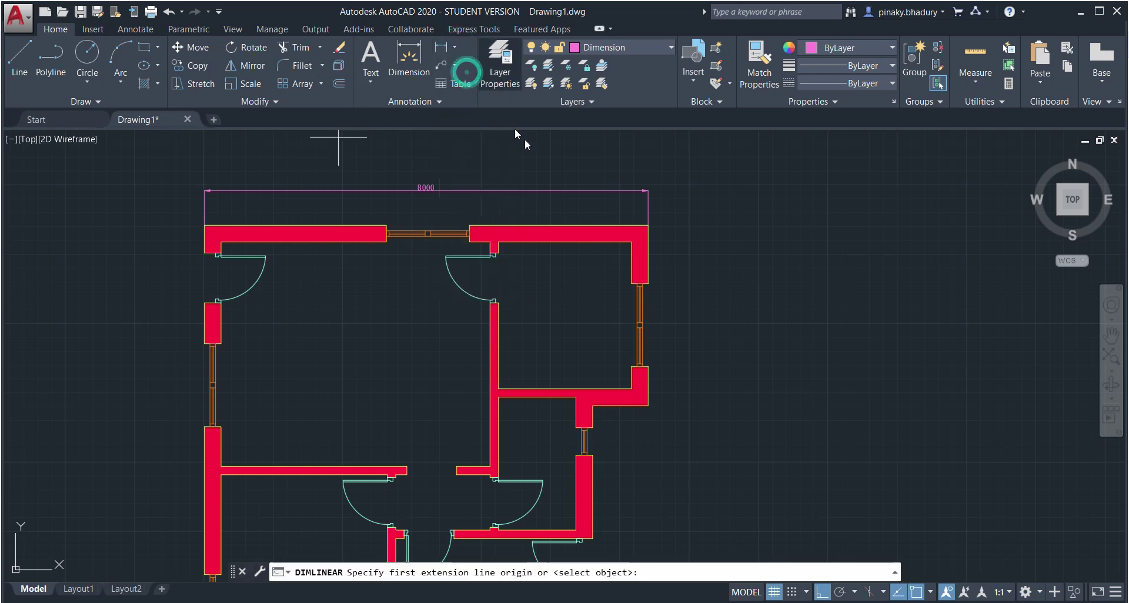
click(648, 225)
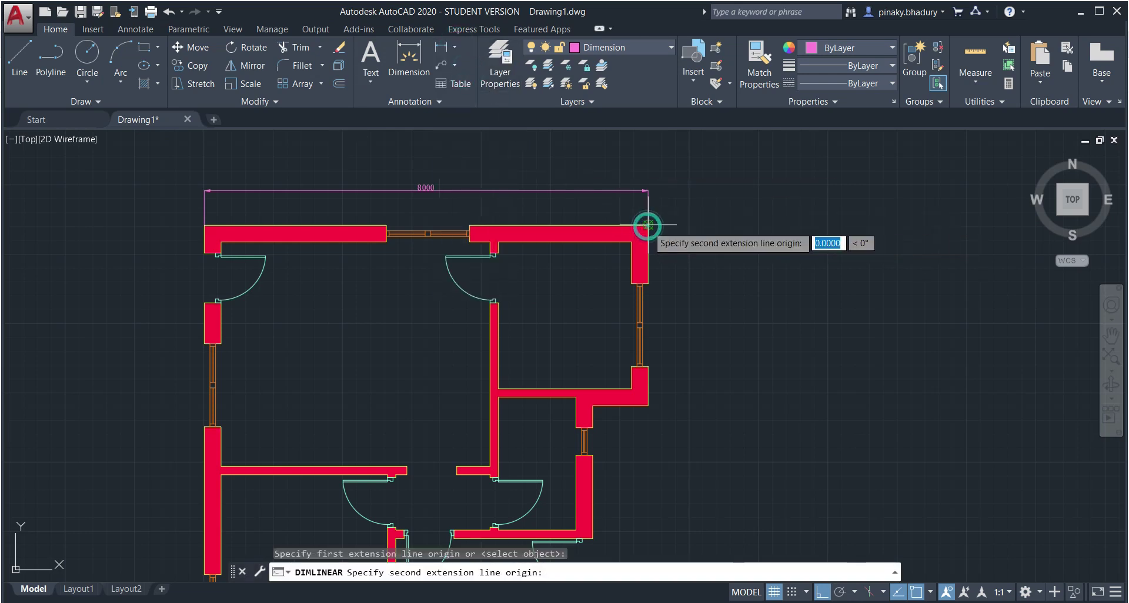
click(470, 225)
click(542, 209)
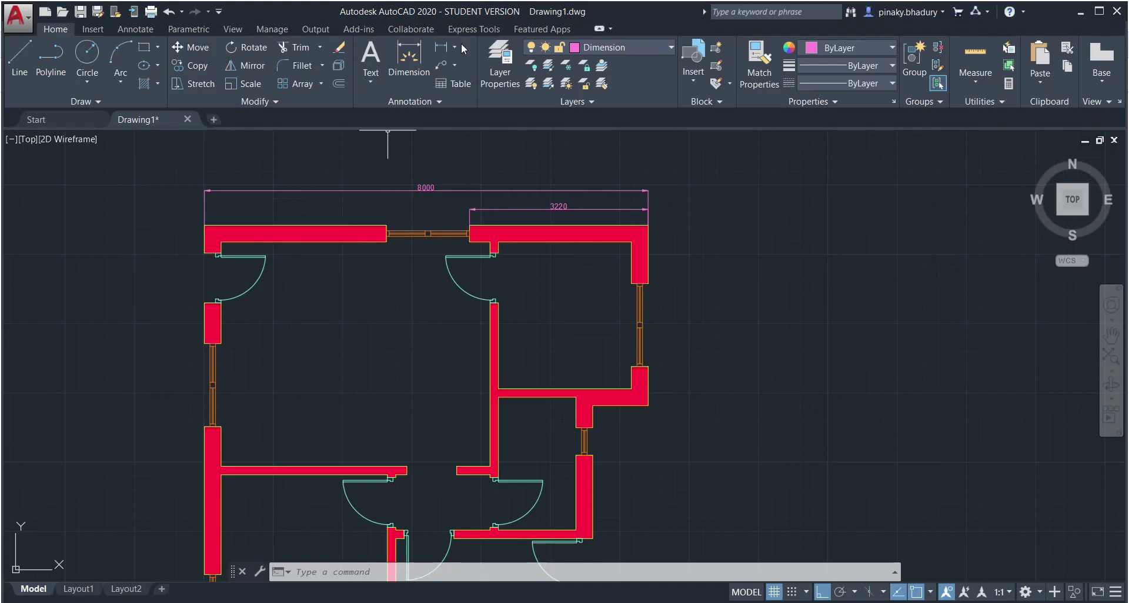
Step: Dimension the width of the upper wall's window opening, aligned with the neighbouring wall dimension
key(Return)
scroll(463, 219, up, 4)
click(469, 226)
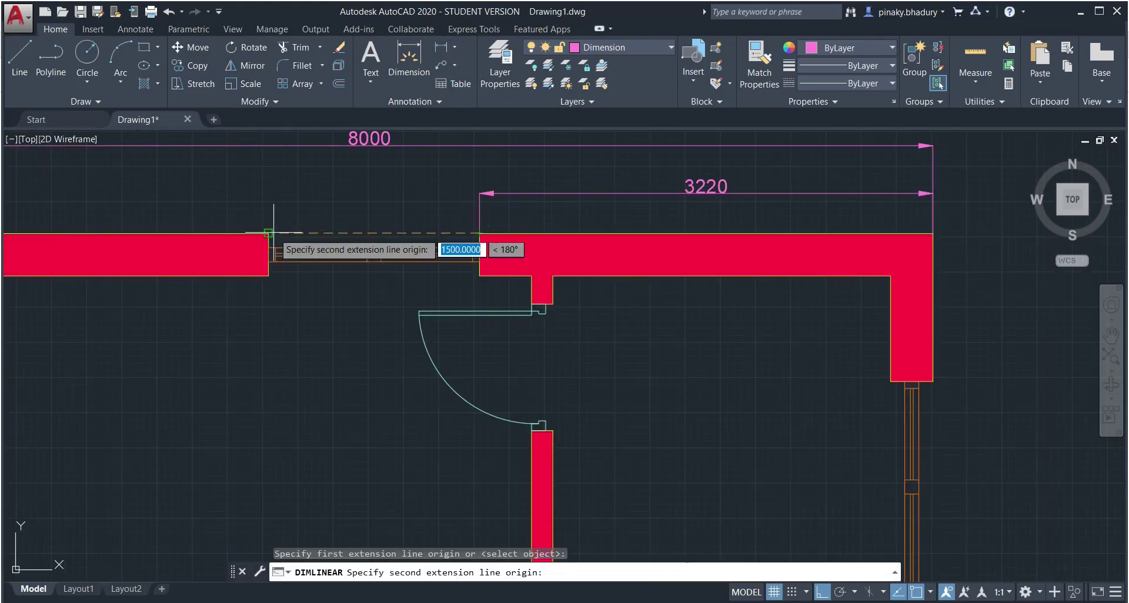
click(387, 225)
click(480, 192)
scroll(494, 243, down, 6)
scroll(424, 240, up, 6)
Step: Dimension the upper wall from the window opening to its outer left corner, in line with the window dimension
click(441, 48)
click(655, 260)
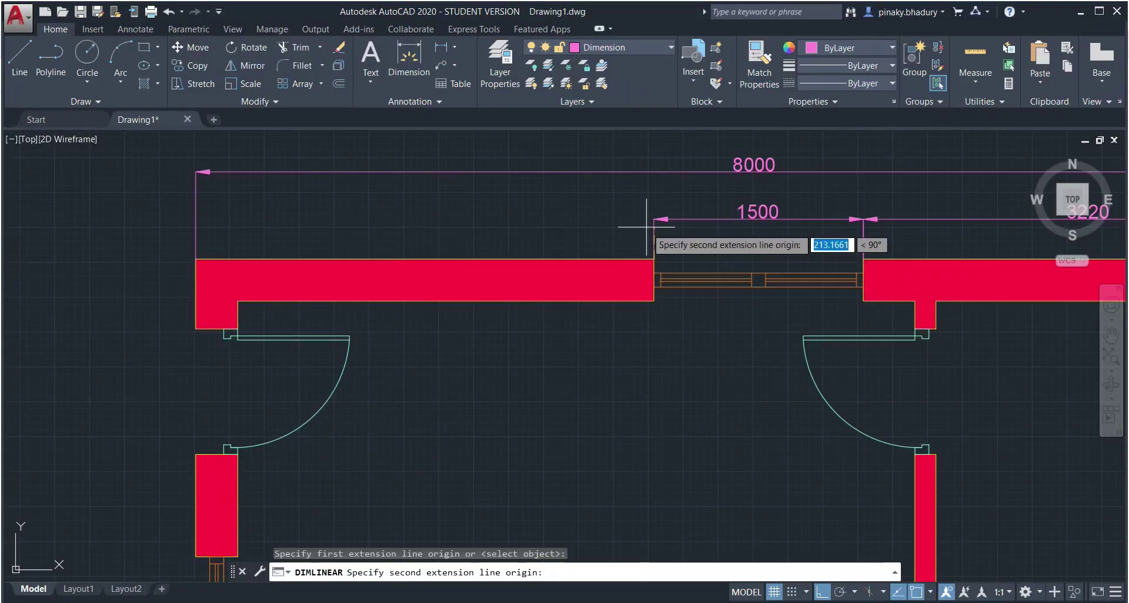
scroll(197, 258, up, 6)
scroll(191, 268, up, 8)
click(171, 252)
scroll(234, 235, down, 12)
click(940, 174)
scroll(941, 174, down, 4)
scroll(1108, 168, up, 2)
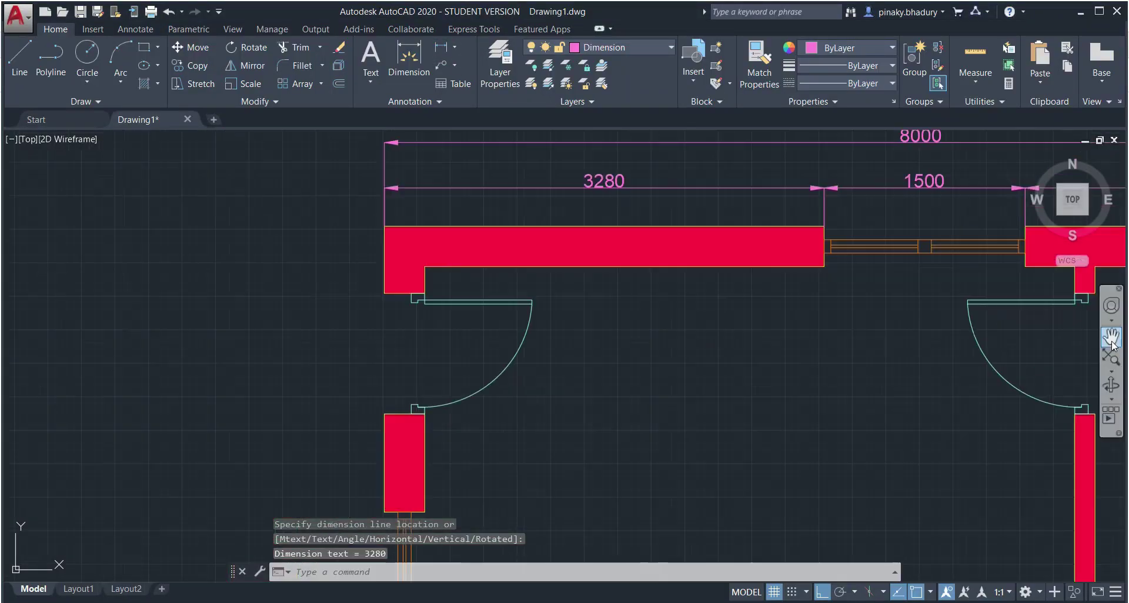
scroll(1099, 338, down, 6)
middle_drag(1100, 338, 573, 345)
middle_drag(333, 380, 212, 350)
scroll(211, 350, up, 2)
scroll(327, 320, up, 2)
key(Return)
click(316, 211)
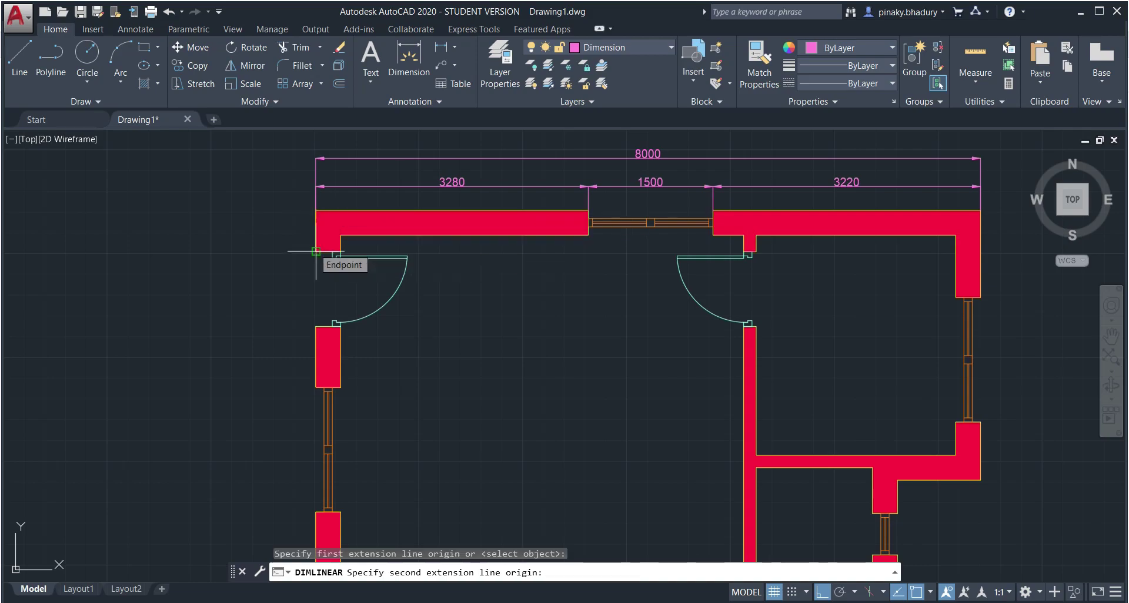
key(Escape)
Step: Add a vertical linear dimension outside the left wall for the short stub above the entrance door
click(441, 47)
click(315, 236)
click(315, 252)
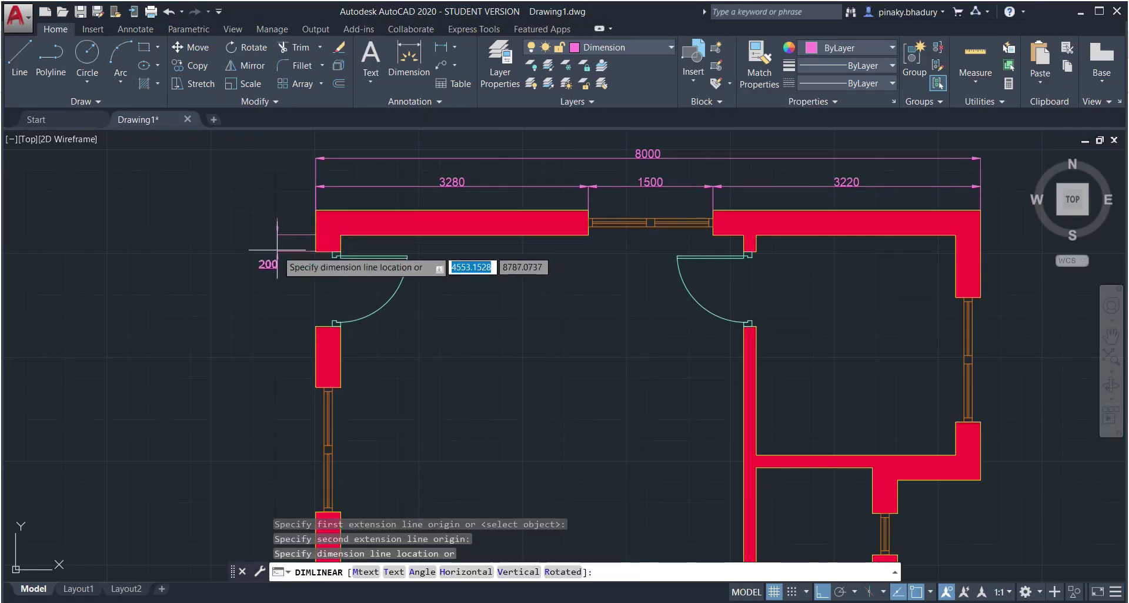
Step: Dimension the overall height of the plan outside the left wall, between its upper and lower outer corners, following the PDF
key(alt+Tab)
scroll(371, 344, down, 4)
scroll(111, 415, down, 3)
ctrl+scroll(110, 415, down, 1)
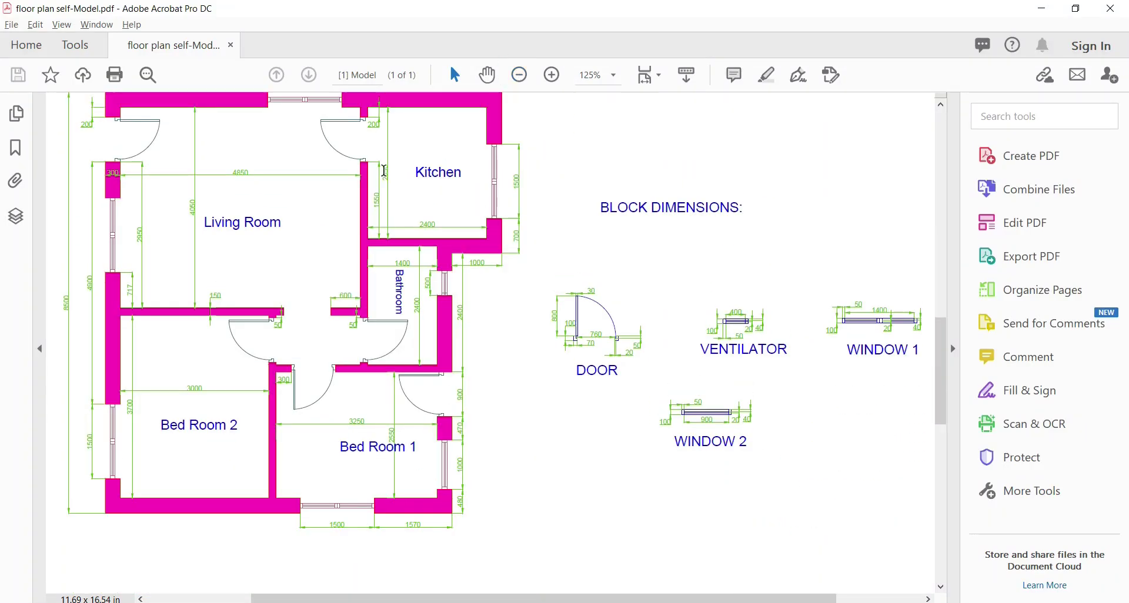
key(alt+Tab)
click(439, 48)
scroll(468, 285, down, 8)
middle_drag(464, 288, 329, 339)
scroll(327, 171, up, 5)
click(270, 236)
middle_drag(276, 435, 303, 284)
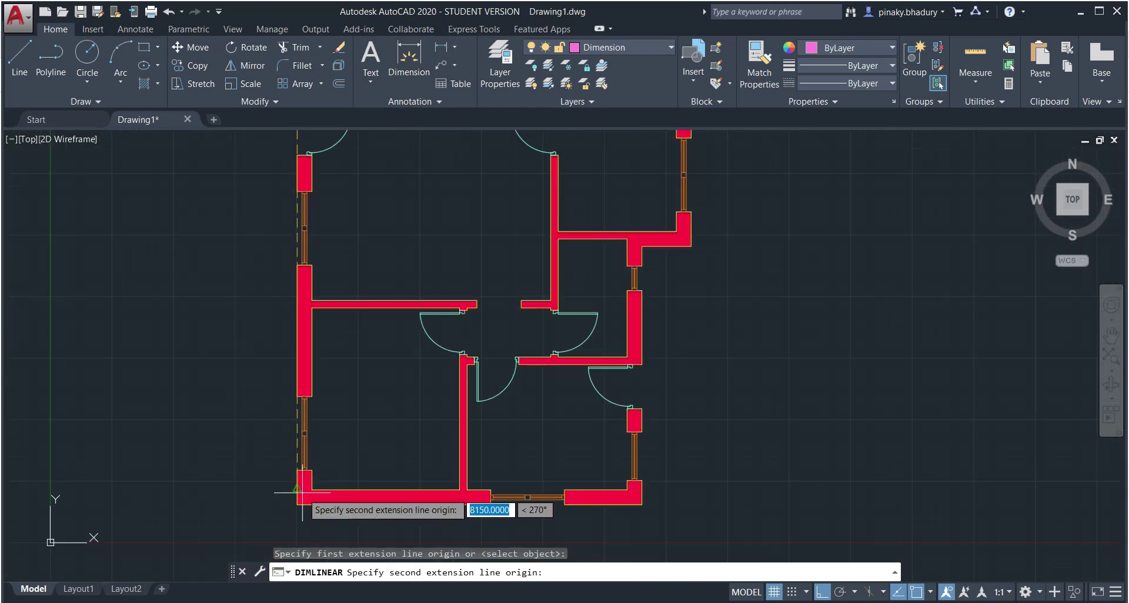
click(298, 504)
click(245, 494)
Step: Dimension the outer left wall from below the entrance door down to the start of the Bed Room 2 window
scroll(254, 490, down, 3)
middle_drag(376, 458, 307, 472)
scroll(258, 429, up, 3)
key(alt+Tab)
key(alt+Tab)
click(441, 47)
click(185, 220)
click(186, 457)
scroll(163, 171, up, 7)
click(164, 193)
Step: Dimension the Bed Room 2 window opening on the left wall, in line with the wall dimension above it
scroll(279, 444, down, 10)
scroll(287, 499, up, 4)
key(alt+Tab)
key(alt+Tab)
scroll(277, 361, up, 5)
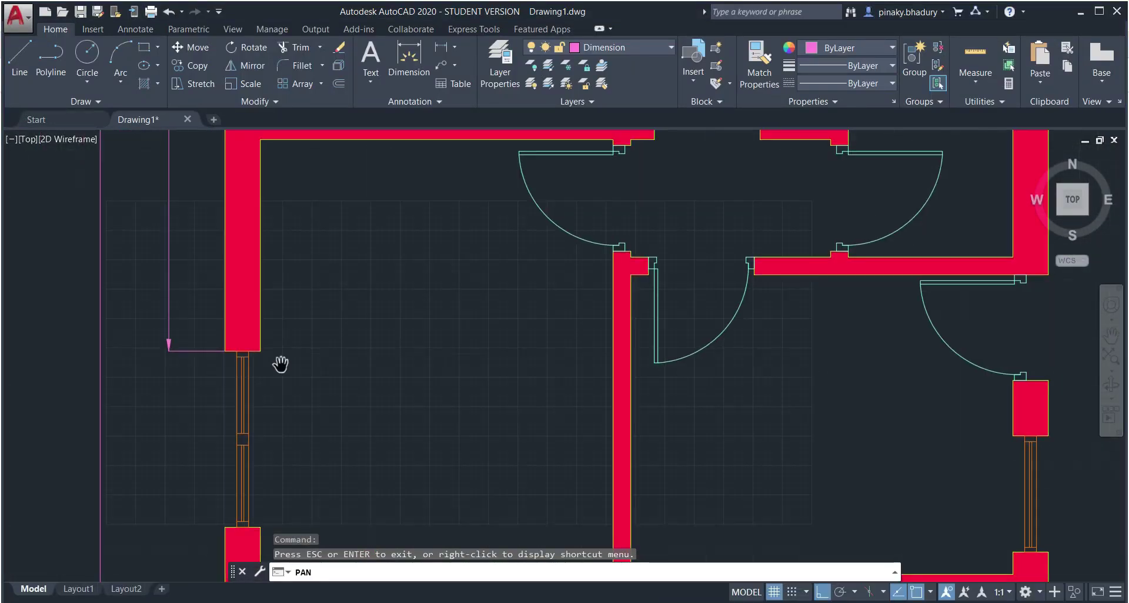
click(441, 49)
click(225, 351)
click(224, 527)
click(168, 352)
Step: Add a vertical linear dimension for the inner height of Bed Room 2, following the PDF
key(alt+Tab)
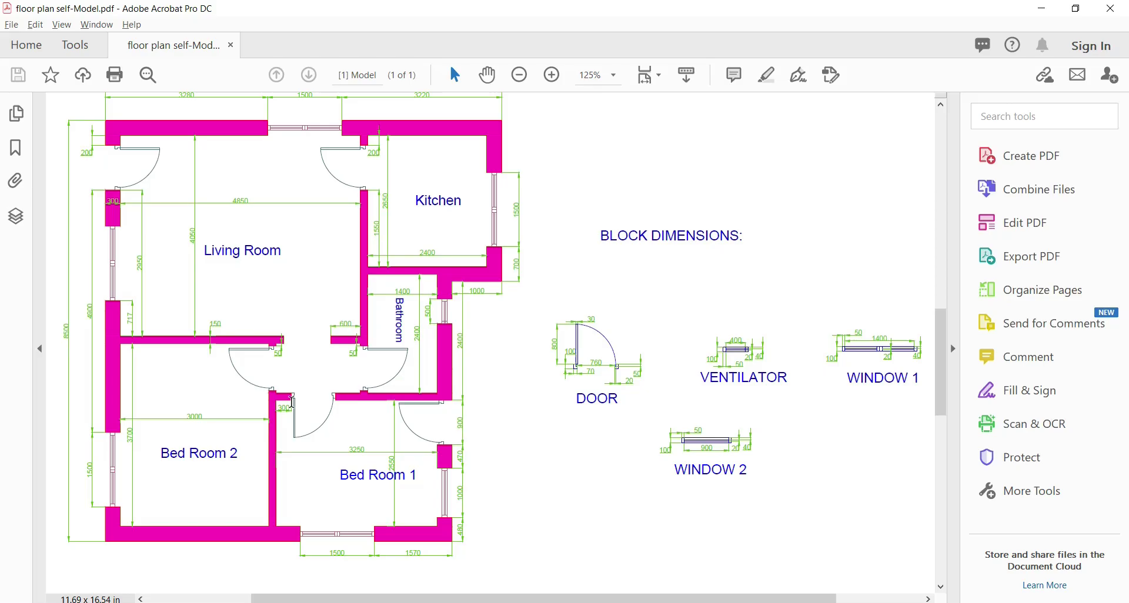
key(alt+Tab)
scroll(238, 448, down, 5)
click(441, 49)
click(253, 498)
click(269, 332)
click(269, 341)
Step: Add a horizontal linear dimension for the inner width of Bed Room 2
key(alt+Tab)
key(alt+Tab)
click(441, 49)
click(244, 386)
click(382, 398)
click(306, 403)
Step: Dimension the thickness of the partition wall between the Living Room and Bed Room 2
scroll(305, 402, up, 5)
key(alt+Tab)
key(alt+Tab)
scroll(399, 308, down, 2)
click(441, 50)
click(376, 243)
click(376, 254)
click(391, 212)
Step: Dimension the Living Room's left wall from the partition up to the window and adjust the dimension with its grip
key(alt+Tab)
key(alt+Tab)
click(441, 49)
click(245, 243)
click(246, 191)
click(282, 197)
click(282, 228)
click(282, 243)
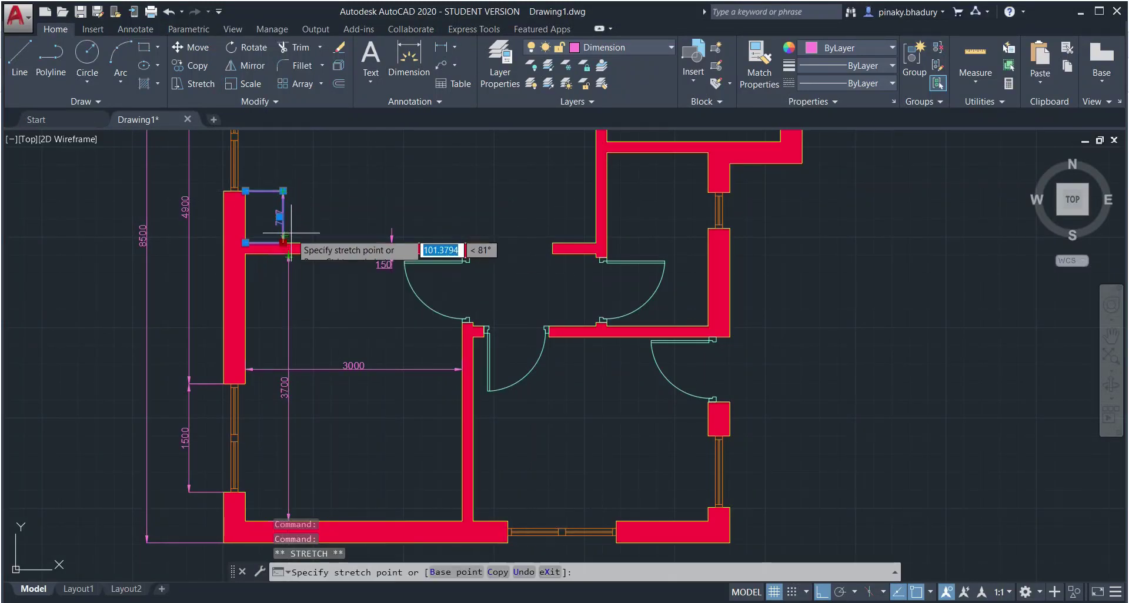
scroll(293, 236, up, 4)
click(279, 281)
scroll(323, 262, down, 4)
Step: Add a horizontal linear dimension at the partition opening below the Living Room, following the PDF
key(alt+Tab)
key(alt+Tab)
click(441, 48)
scroll(500, 364, up, 7)
key(alt+Tab)
key(alt+Tab)
click(507, 285)
click(438, 285)
click(454, 346)
scroll(514, 529, down, 5)
Step: Add a vertical linear dimension across the short wall offset near the partition opening, following the PDF
key(alt+Tab)
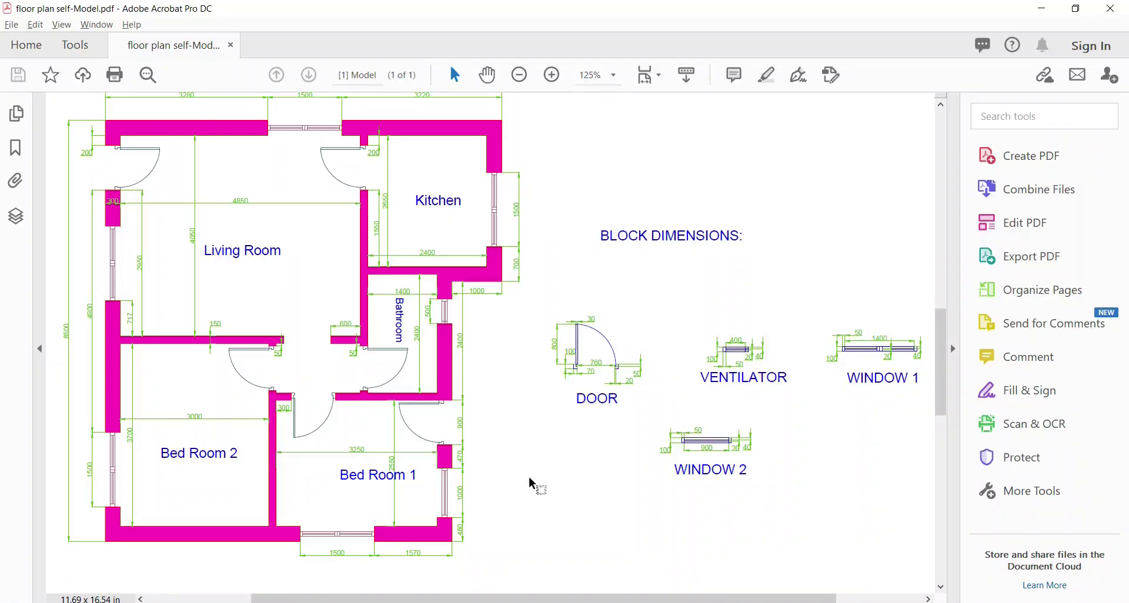
key(alt+Tab)
scroll(506, 207, up, 2)
click(441, 48)
click(471, 242)
click(472, 255)
click(498, 257)
Step: Add a vertical linear dimension for the inner height of the Living Room, from the upper wall to the partition
key(alt+Tab)
key(alt+Tab)
scroll(291, 305, down, 8)
middle_drag(291, 306, 291, 376)
click(441, 48)
click(255, 189)
scroll(259, 359, up, 8)
click(244, 377)
click(244, 293)
scroll(247, 294, down, 5)
Step: Add a horizontal linear dimension for the inner width of the Living Room
key(alt+Tab)
key(alt+Tab)
scroll(308, 248, down, 3)
click(441, 48)
click(144, 207)
click(469, 207)
click(412, 215)
Step: Dimension the short wall stub above the Kitchen door, placing the dimension on the Kitchen side
key(alt+Tab)
key(alt+Tab)
middle_drag(507, 171, 522, 331)
scroll(522, 317, up, 3)
click(441, 48)
click(473, 245)
click(474, 265)
click(517, 267)
Step: Add a vertical linear dimension for the inner height of the Kitchen
click(441, 49)
click(588, 245)
click(590, 524)
click(592, 486)
Step: Dimension the Kitchen's left wall from below the door to the room's lower inner corner
click(441, 50)
click(473, 524)
click(473, 360)
click(514, 394)
Step: Add a horizontal linear dimension for the inner width of the Kitchen near its lower wall, following the PDF
key(alt+Tab)
key(alt+Tab)
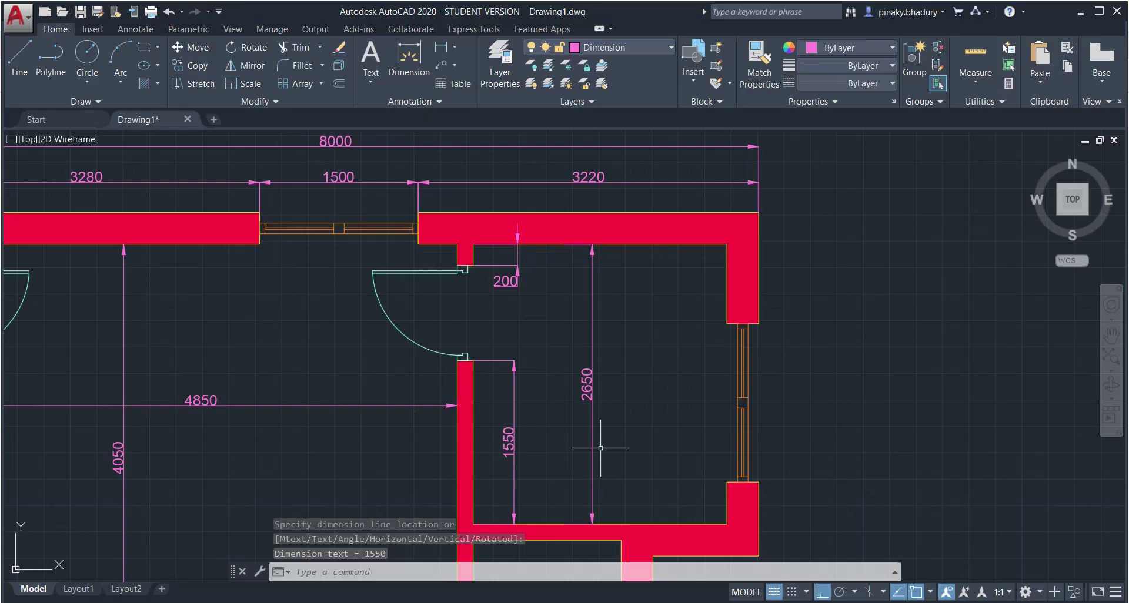
scroll(600, 449, down, 3)
click(441, 48)
click(522, 484)
click(678, 482)
click(685, 483)
key(alt+Tab)
key(alt+Tab)
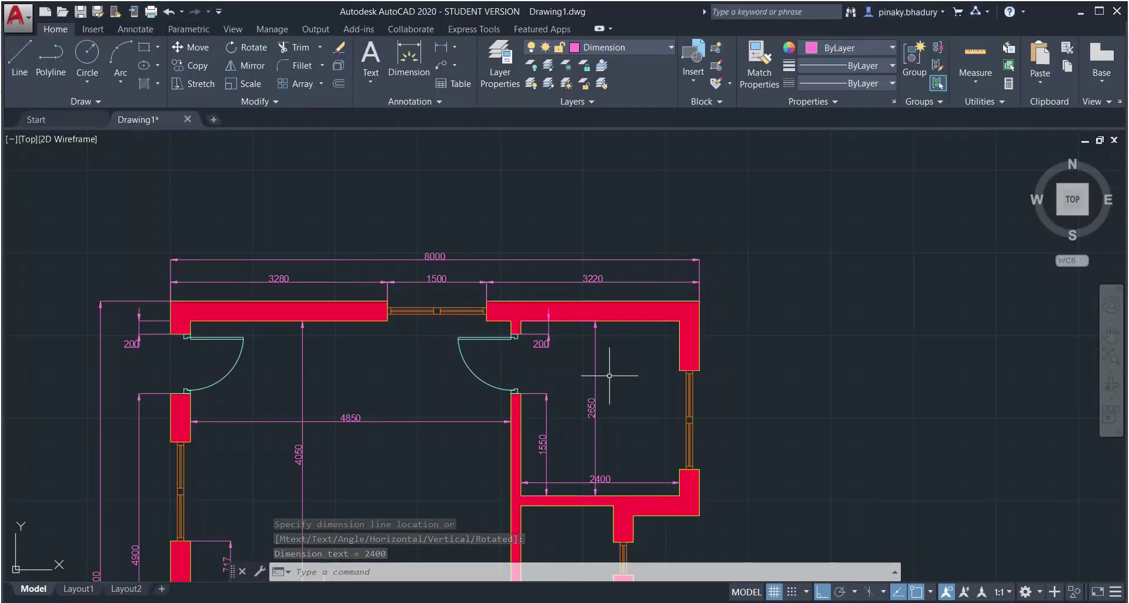
Step: Move the Kitchen's inner height dimension closer to the dimension along the room's left wall
click(595, 388)
click(595, 409)
click(567, 409)
Step: Following the PDF, add a vertical linear dimension for the Kitchen's window opening outside the right wall
key(alt+Tab)
key(alt+Tab)
click(441, 48)
click(700, 370)
click(700, 469)
click(722, 467)
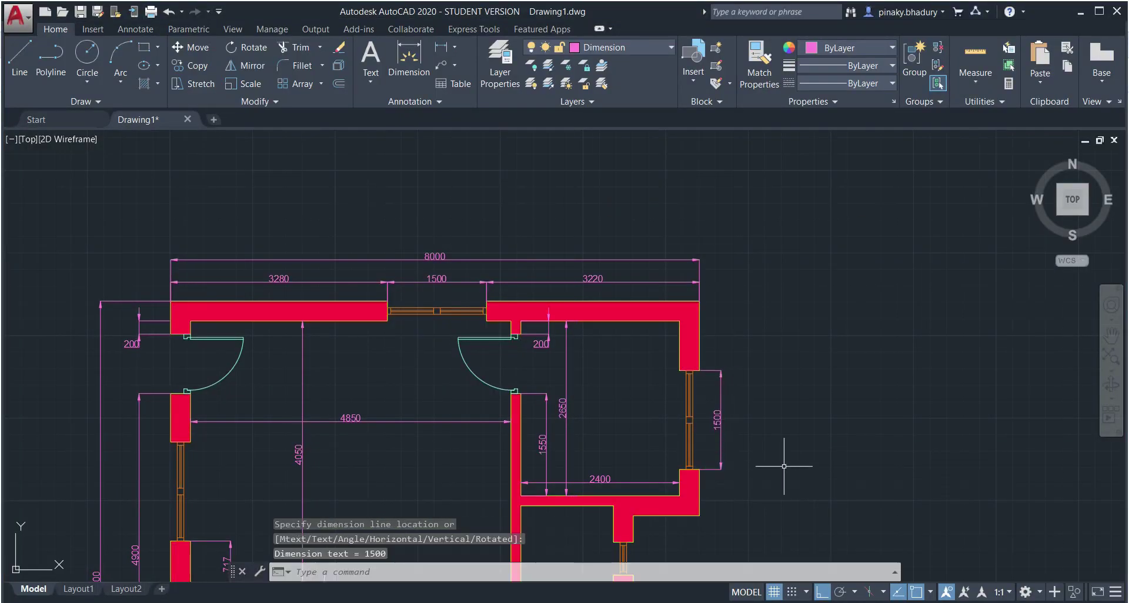
Step: Add a horizontal linear dimension below the Kitchen's outer corner for the offset between the Kitchen and Bathroom outer walls
key(alt+Tab)
key(alt+Tab)
scroll(728, 522, down, 9)
scroll(725, 536, up, 9)
click(441, 48)
click(710, 288)
click(545, 288)
click(588, 332)
Step: Dimension the Bathroom's ventilator opening vertically, placing the dimension on the room's inner side
key(alt+Tab)
key(alt+Tab)
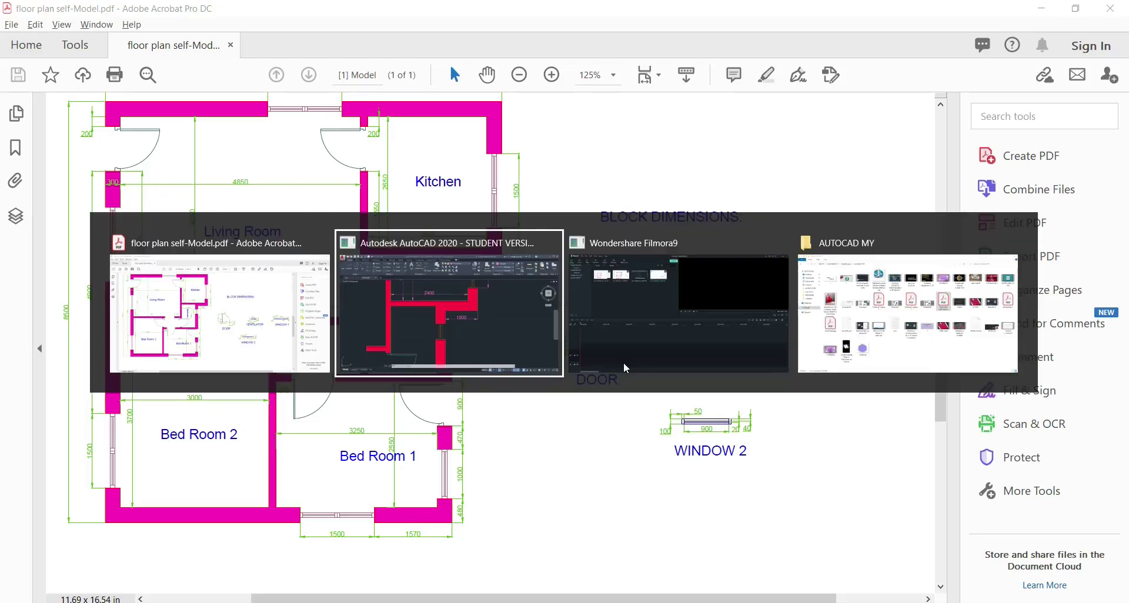
click(441, 48)
click(495, 353)
click(495, 436)
click(459, 412)
Step: Add a vertical linear dimension for the inner height of the Bathroom
key(alt+Tab)
key(alt+Tab)
scroll(460, 273, down, 5)
click(441, 48)
click(428, 273)
click(428, 425)
click(443, 347)
Step: Add a horizontal linear dimension for the inner width of the Bathroom near its upper wall
key(alt+Tab)
key(alt+Tab)
scroll(474, 291, up, 2)
click(441, 48)
click(384, 288)
click(472, 286)
click(470, 293)
Step: Dimension the outer face of the Bathroom's right wall, from the Kitchen's underside down to the Bed Room 1 door opening
scroll(473, 291, down, 5)
key(alt+Tab)
key(alt+Tab)
click(441, 48)
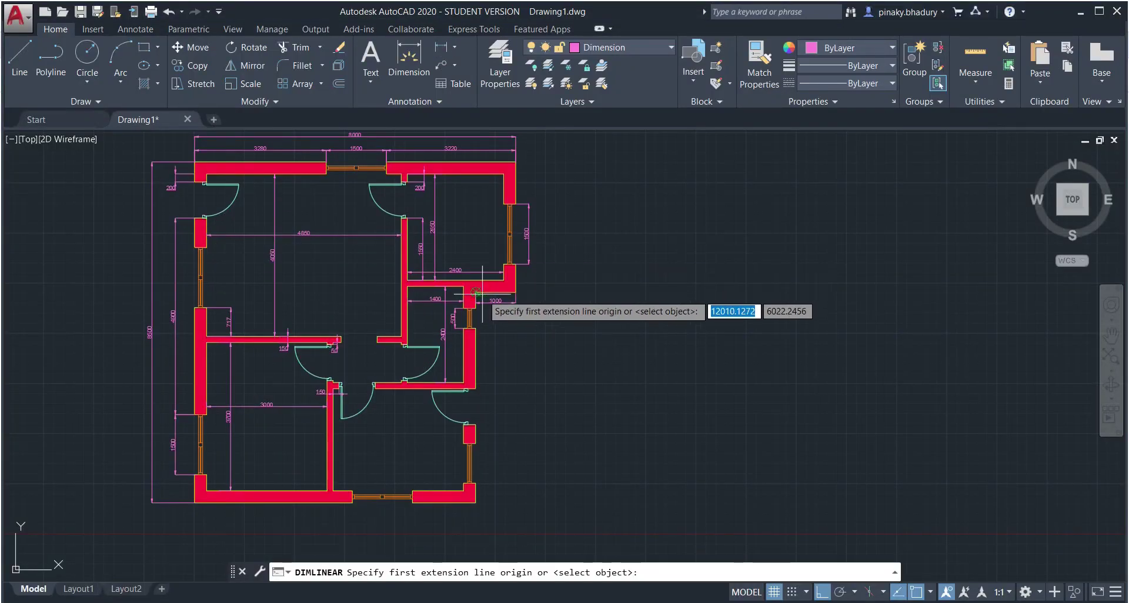
scroll(479, 306, up, 5)
click(481, 262)
scroll(590, 512, down, 5)
Step: Try to dimension the door opening in Bed Room 1's right wall, and delete that dimension
key(alt+Tab)
key(alt+Tab)
scroll(524, 530, up, 5)
click(441, 48)
click(457, 302)
click(457, 392)
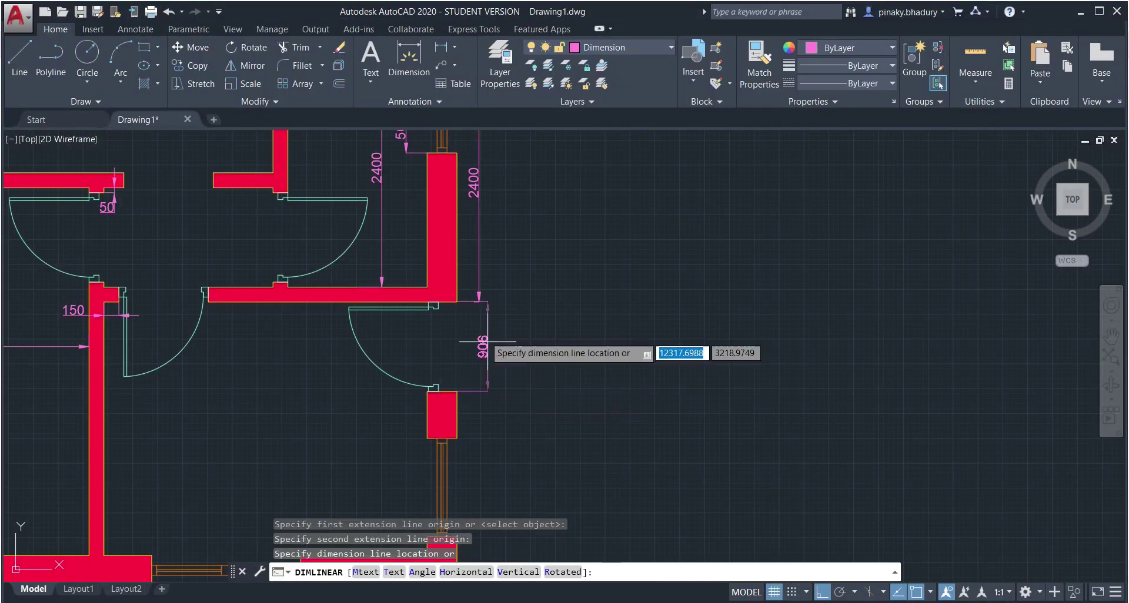
click(478, 302)
scroll(546, 364, down, 2)
middle_drag(519, 439, 519, 401)
scroll(509, 325, up, 4)
click(504, 324)
key(Delete)
Step: Dimension the door opening in Bed Room 1's right wall from wall corner to wall corner, in line with the dimension above
scroll(464, 263, up, 1)
click(441, 49)
click(471, 204)
click(471, 428)
scroll(521, 211, up, 2)
click(532, 225)
scroll(532, 224, down, 3)
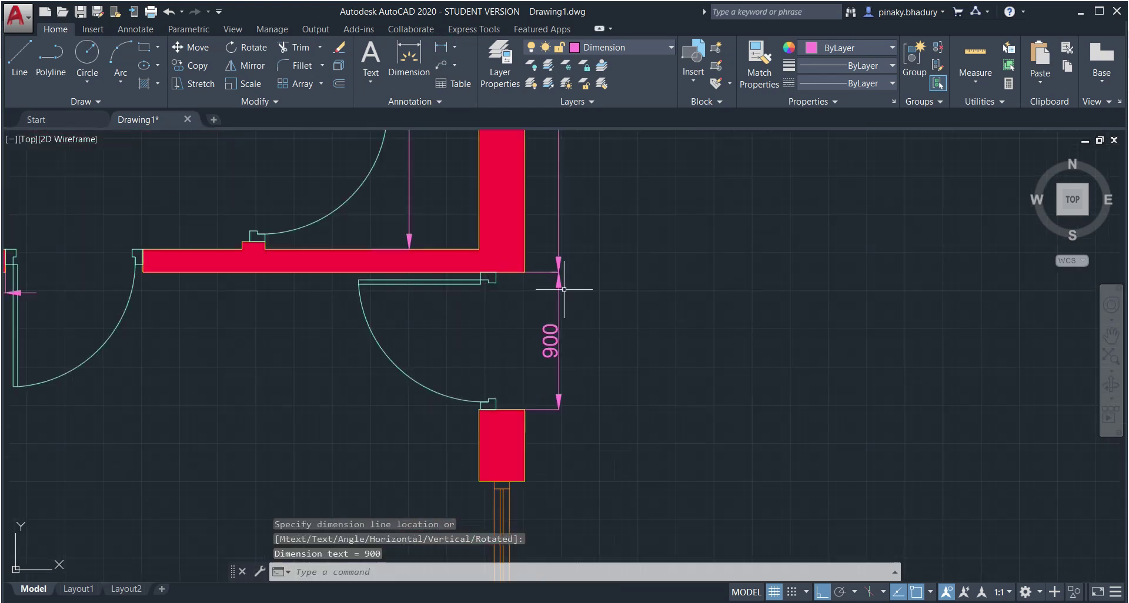
Step: Dimension the short wall piece between the door and the window in Bed Room 1's right wall
middle_drag(588, 517, 588, 353)
key(space)
click(514, 252)
click(515, 323)
click(548, 253)
scroll(611, 367, down, 5)
Step: Dimension the window opening in Bed Room 1's right wall, aligned with the wall piece dimension above it
key(alt+Tab)
key(alt+Tab)
scroll(604, 430, up, 5)
key(space)
click(514, 239)
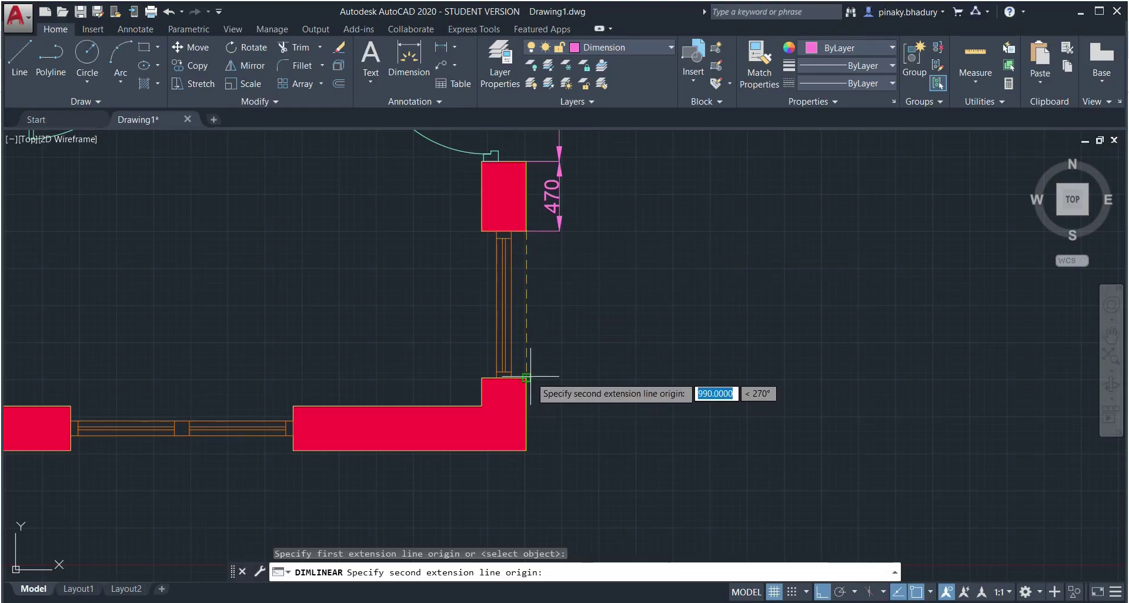
click(532, 379)
key(Escape)
click(523, 232)
click(523, 378)
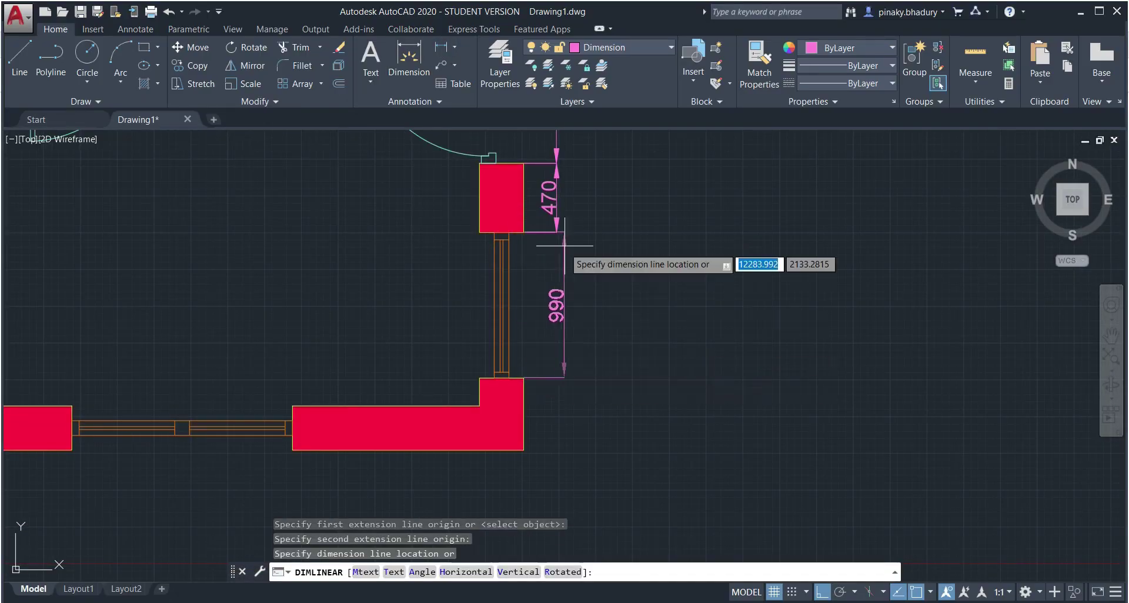
click(557, 305)
Step: Dimension the remaining wall piece from below Bed Room 1's right window to the plan's lower outer corner
scroll(629, 418, down, 2)
key(Return)
click(571, 302)
click(571, 347)
click(592, 347)
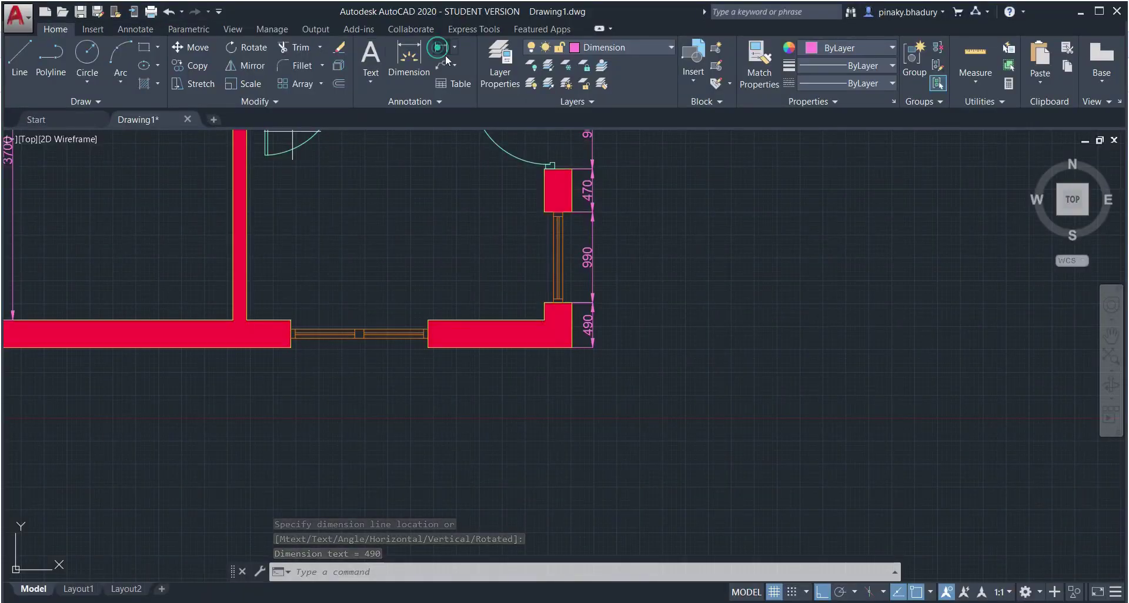
Step: Add horizontal dimensions below Bed Room 1 for the lower wall's end piece and the adjoining window opening
key(Return)
click(428, 347)
click(572, 347)
click(500, 395)
key(Return)
click(291, 347)
click(428, 347)
click(359, 392)
Step: Add a horizontal linear dimension for the inner width of Bed Room 1
scroll(477, 432, down, 2)
key(Return)
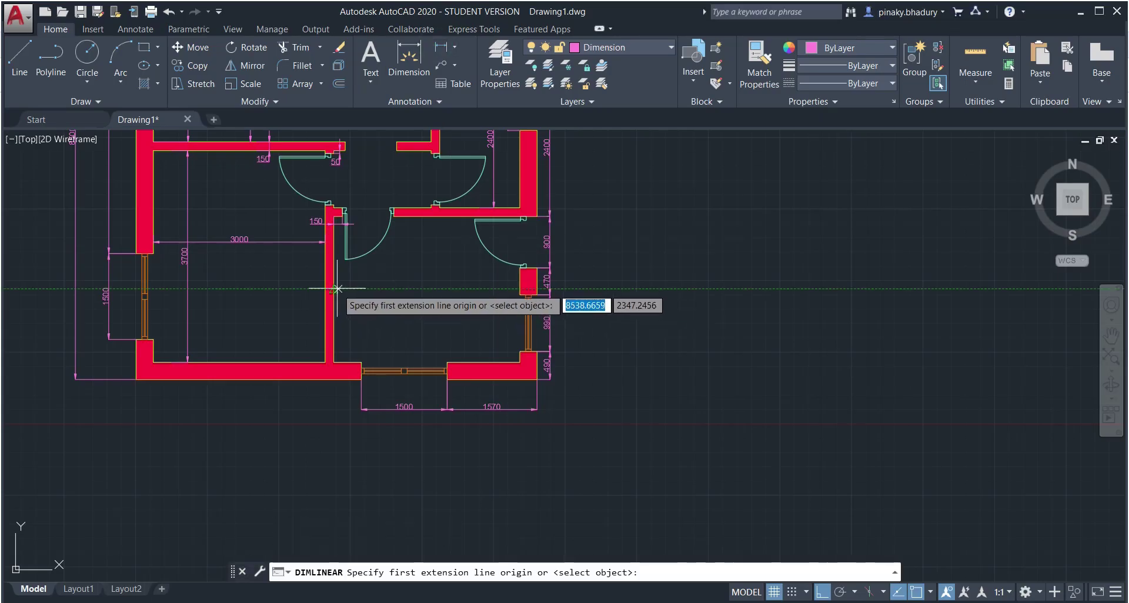
click(333, 289)
scroll(521, 291, up, 3)
click(519, 294)
click(501, 289)
Step: Add a vertical linear dimension for the inner height of Bed Room 1
scroll(525, 281, down, 2)
key(Return)
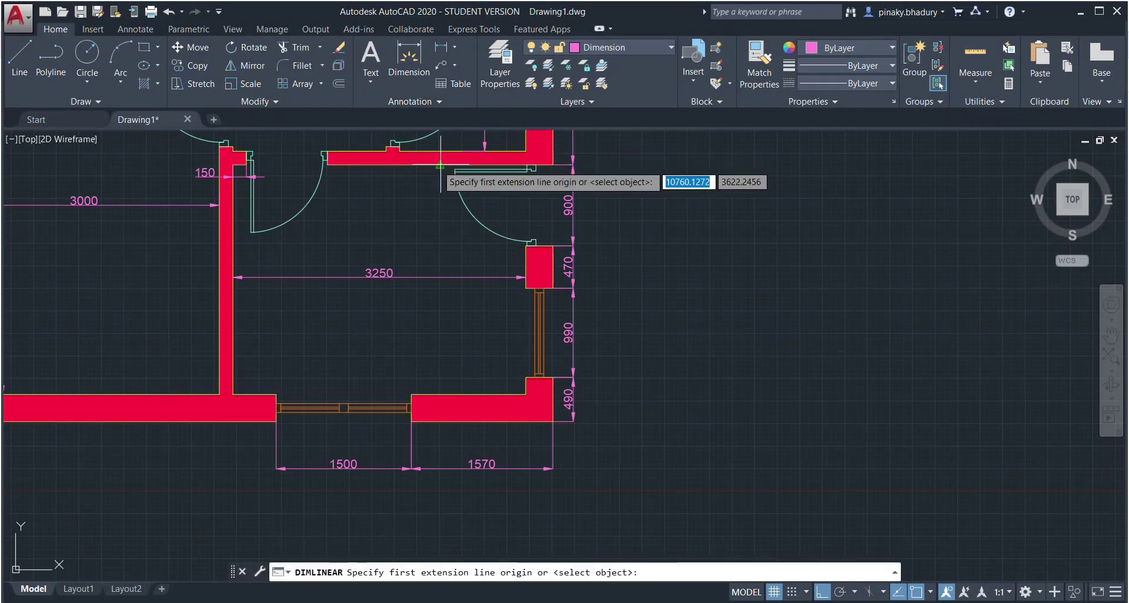
click(440, 166)
click(467, 376)
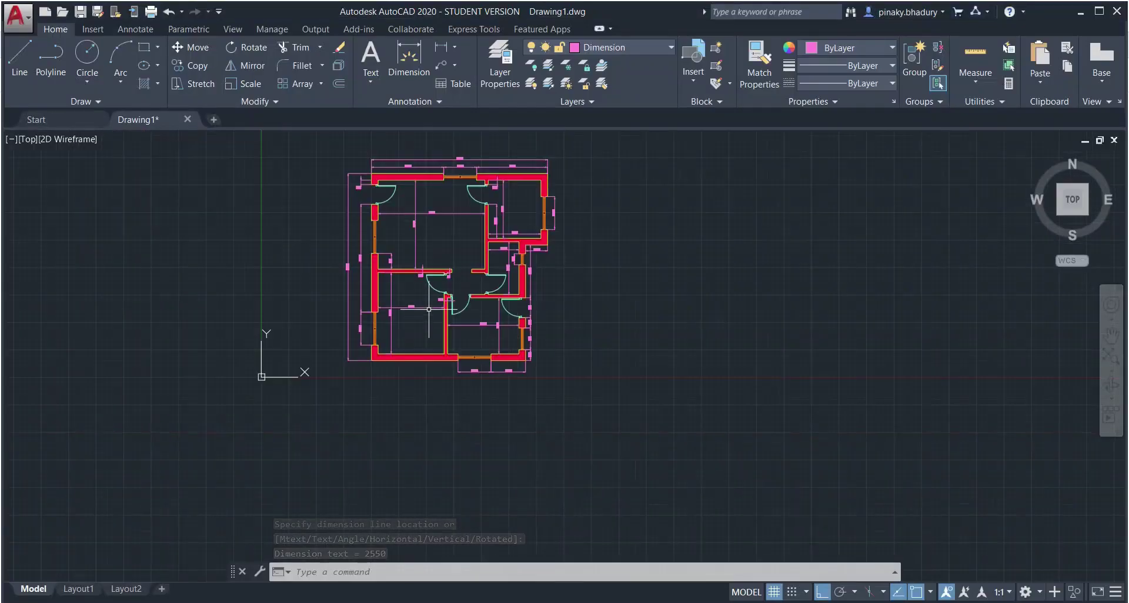
scroll(471, 146, up, 1)
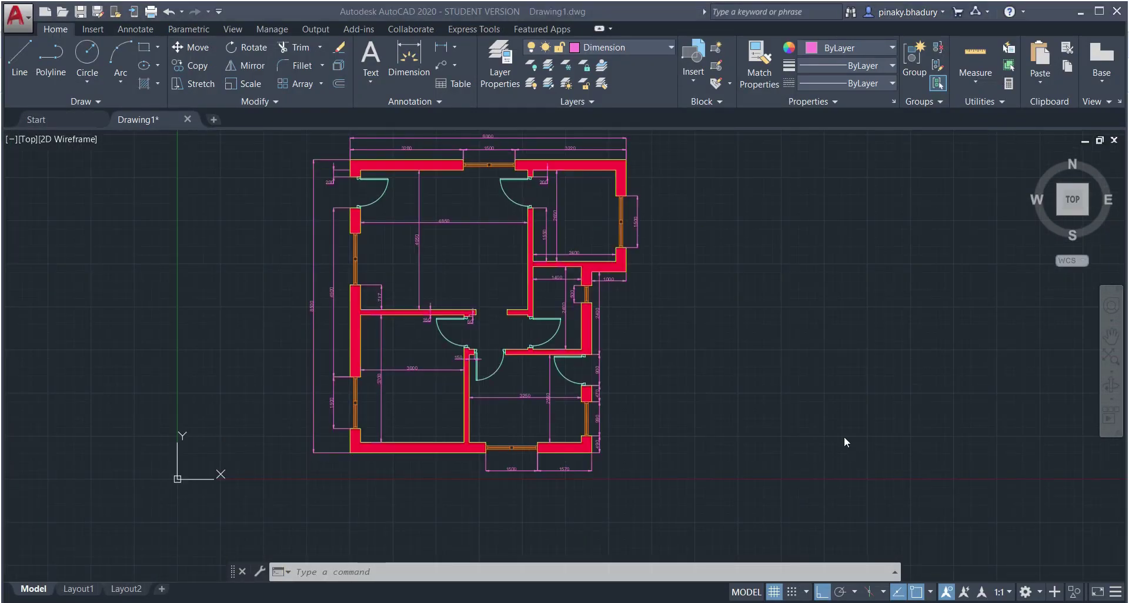
scroll(749, 374, down, 2)
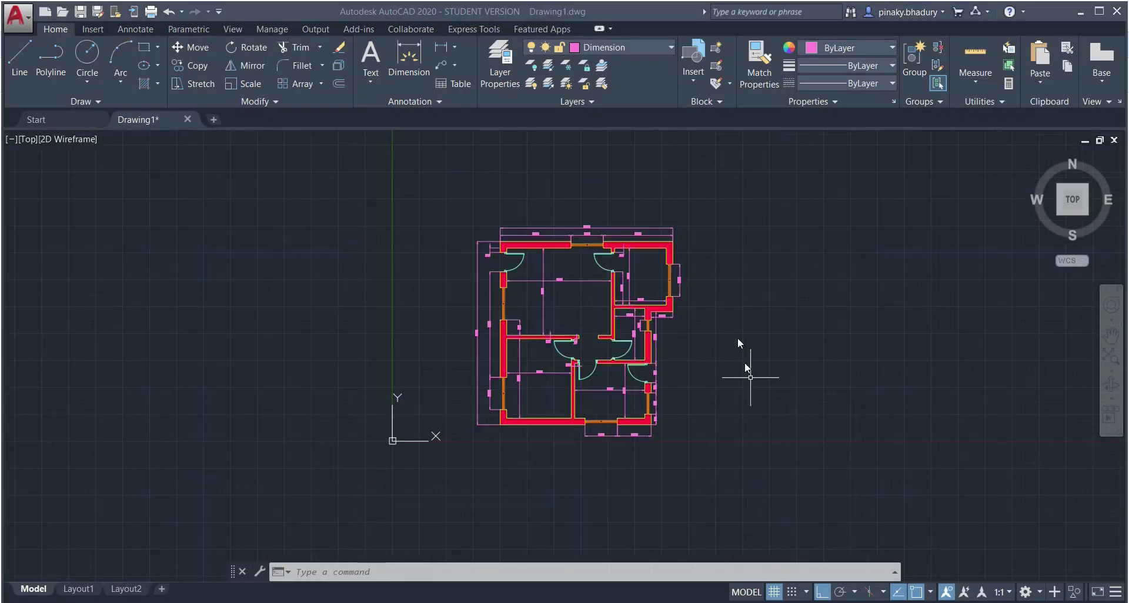
scroll(694, 294, up, 2)
scroll(670, 348, up, 2)
scroll(670, 347, down, 2)
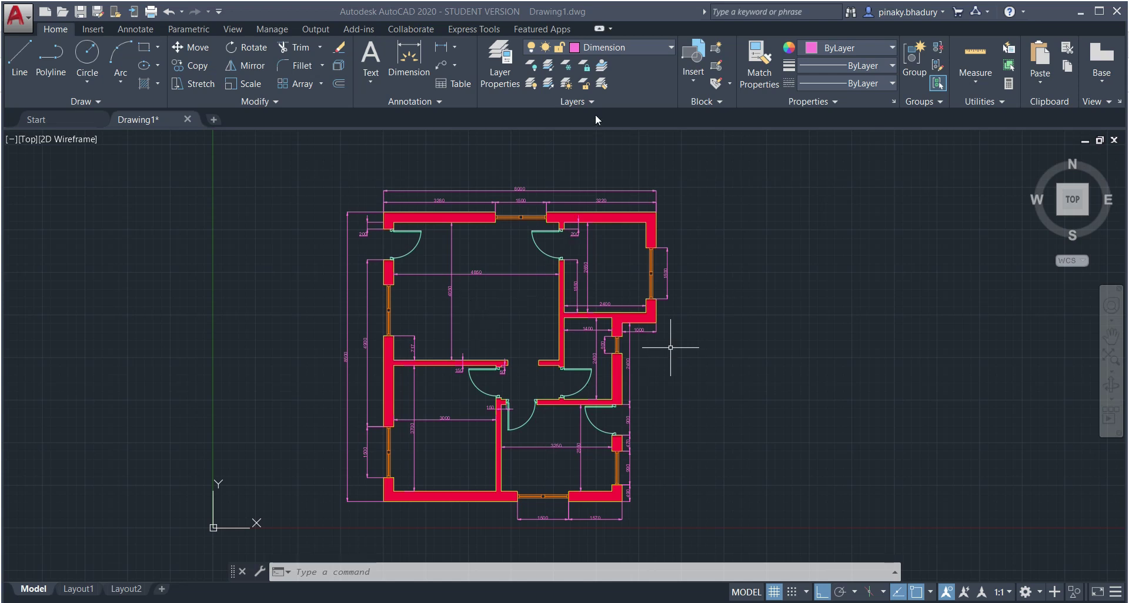
Step: Make the Text layer current and check the room names in the PDF
click(644, 48)
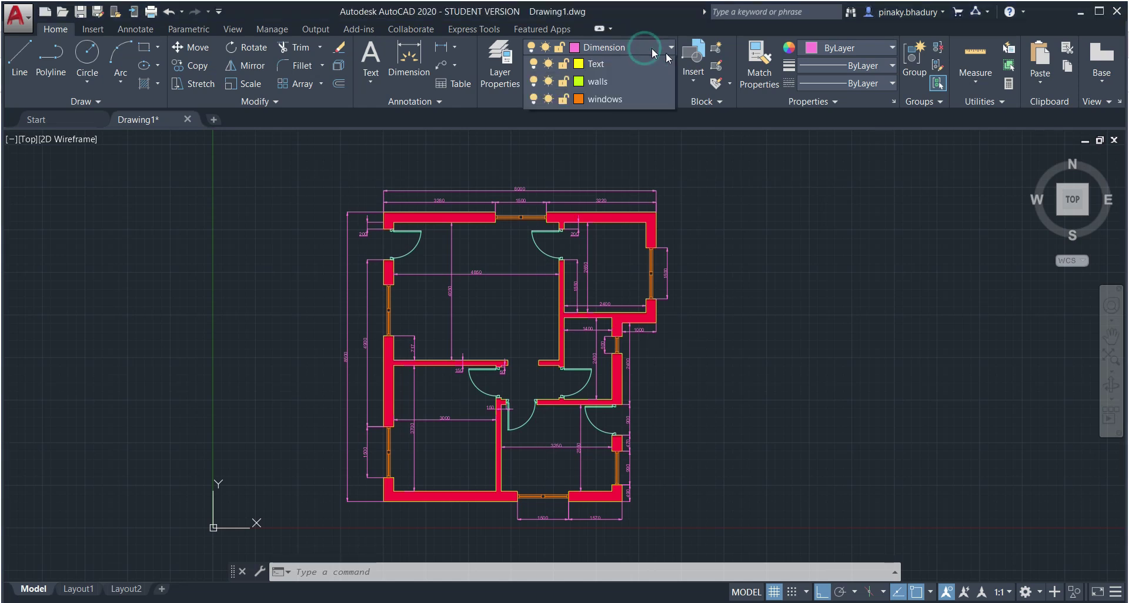
click(606, 153)
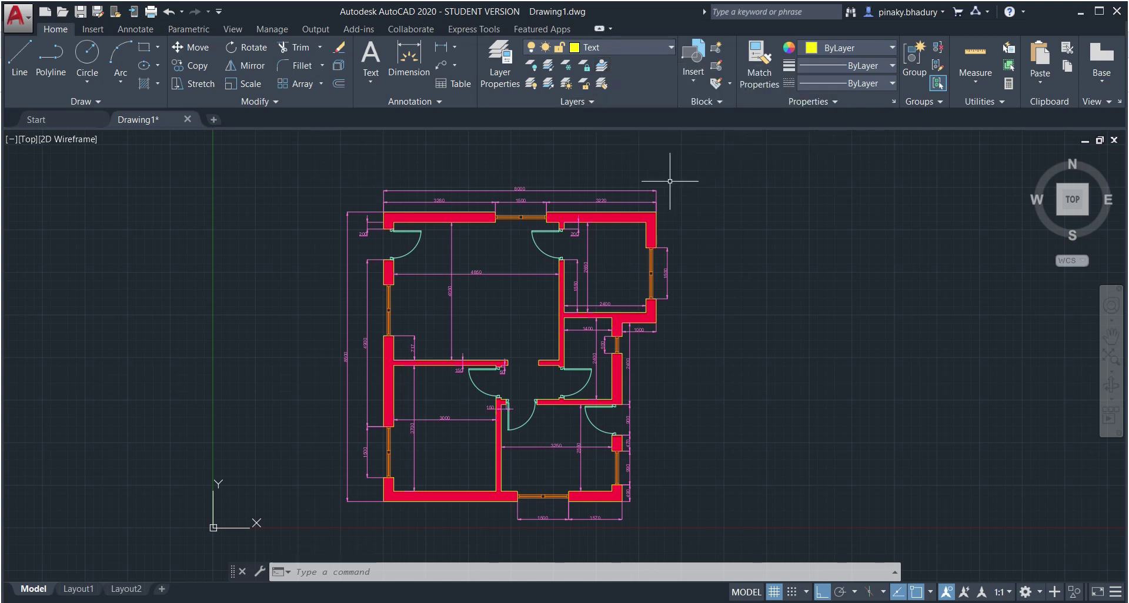
key(alt+Tab)
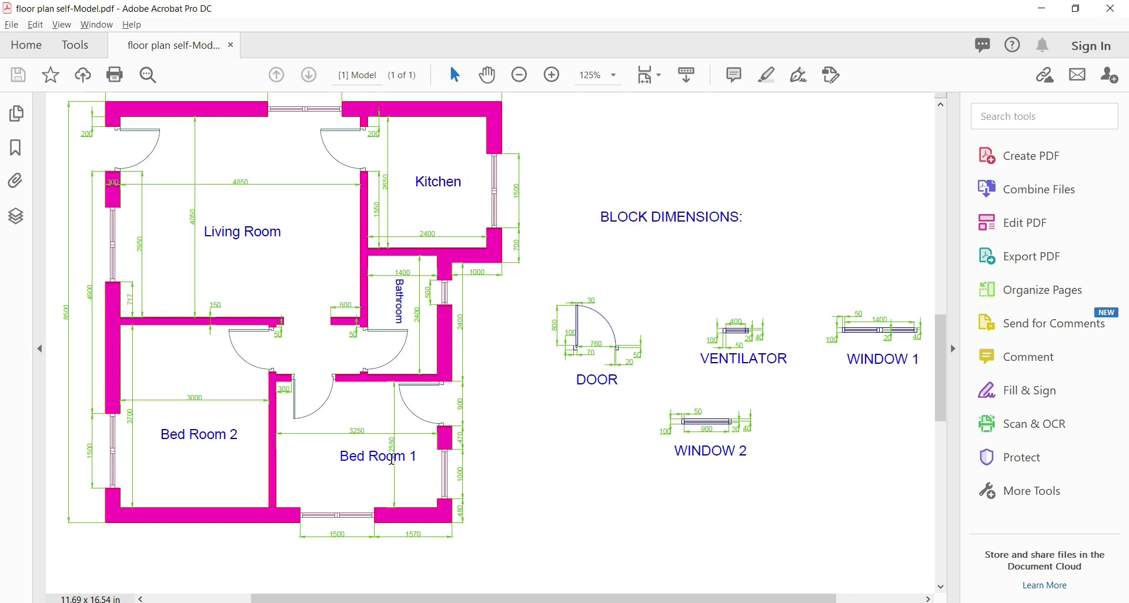
key(alt+Tab)
Step: Add the multiline text "Living Room" inside the large upper room
scroll(488, 303, up, 1)
scroll(488, 303, down, 2)
click(370, 80)
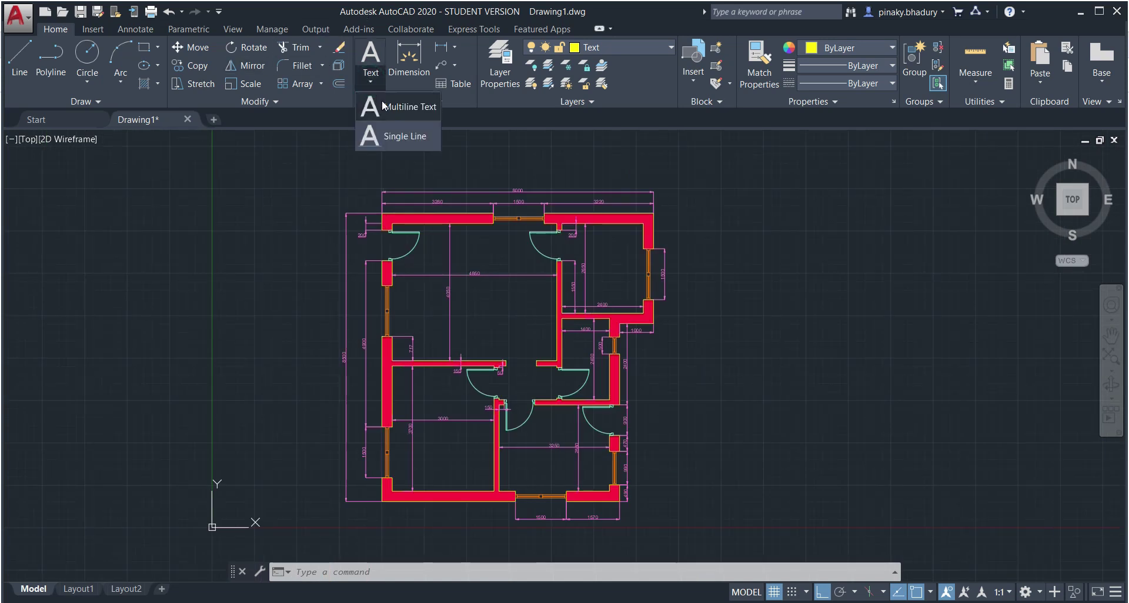
click(382, 106)
scroll(470, 314, up, 2)
scroll(466, 313, down, 2)
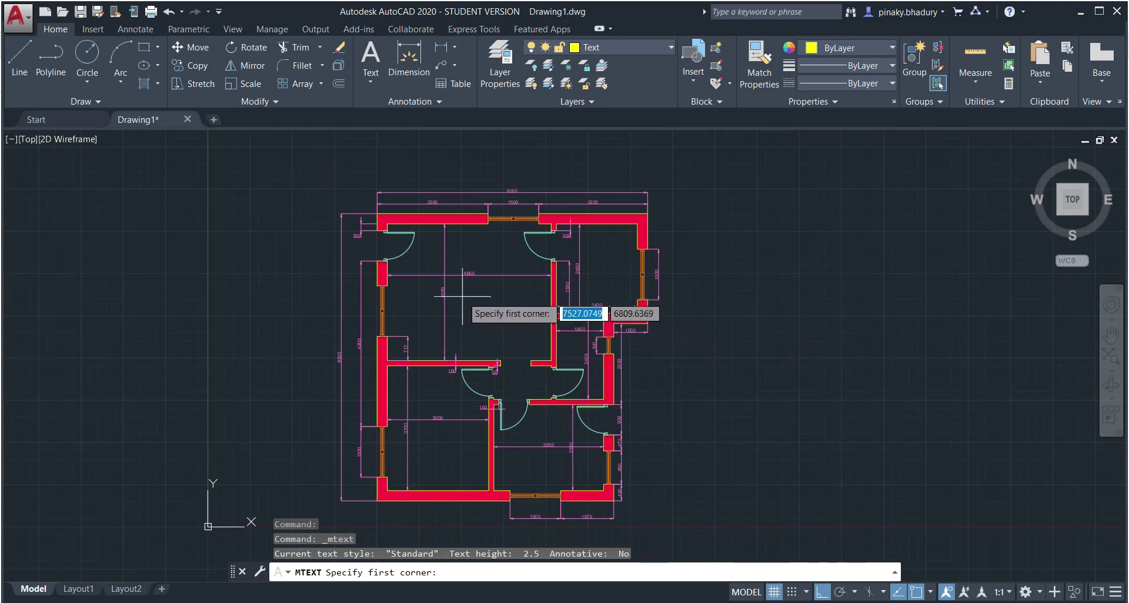
click(461, 297)
click(517, 317)
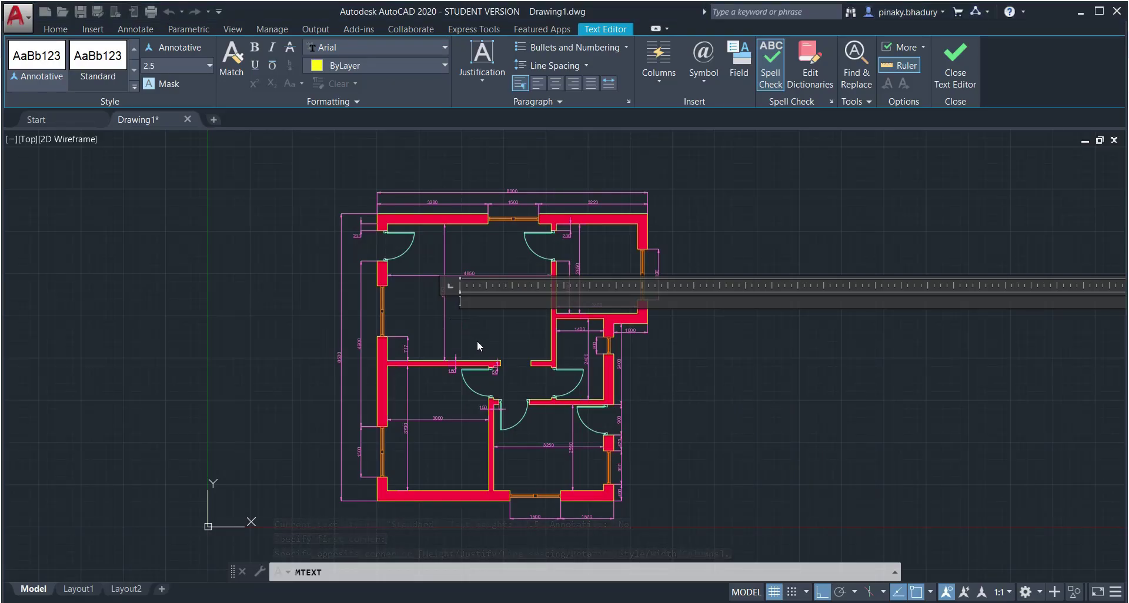
text(Lin)
text(ving R)
text(oom)
click(697, 351)
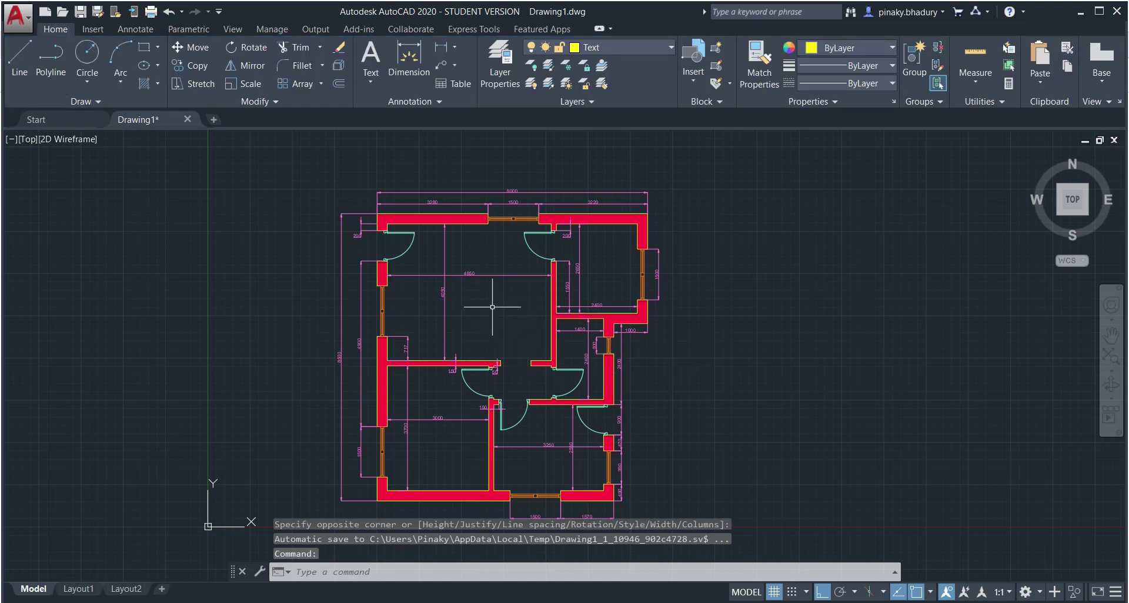
scroll(497, 304, up, 6)
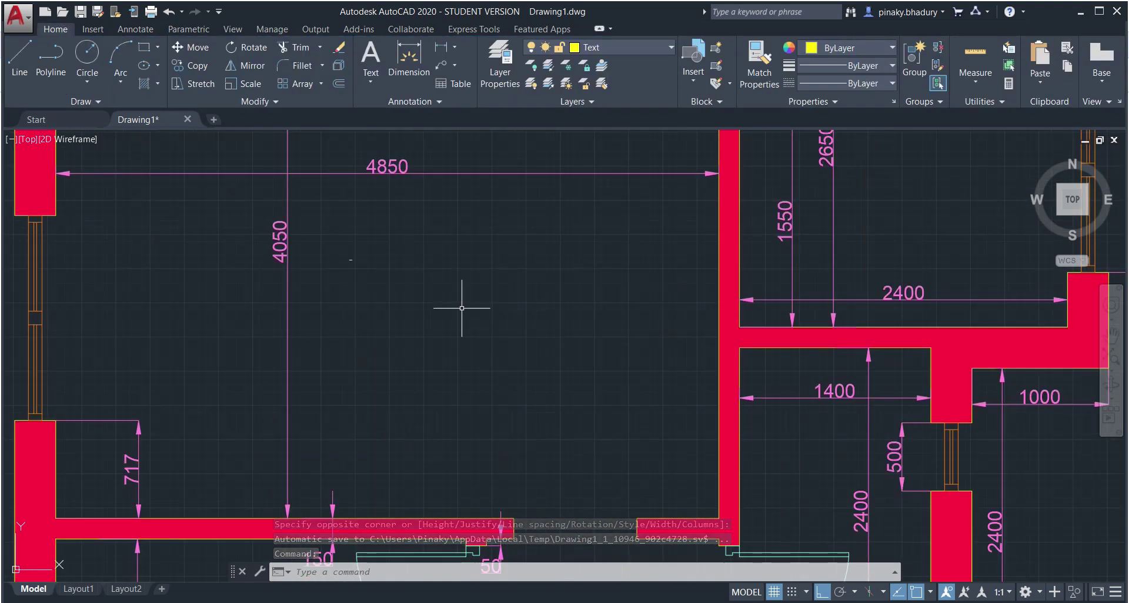
scroll(346, 261, down, 2)
scroll(346, 261, up, 2)
mouse_move(346, 262)
mouse_down()
mouse_move(360, 247)
mouse_move(339, 270)
mouse_move(352, 263)
mouse_up()
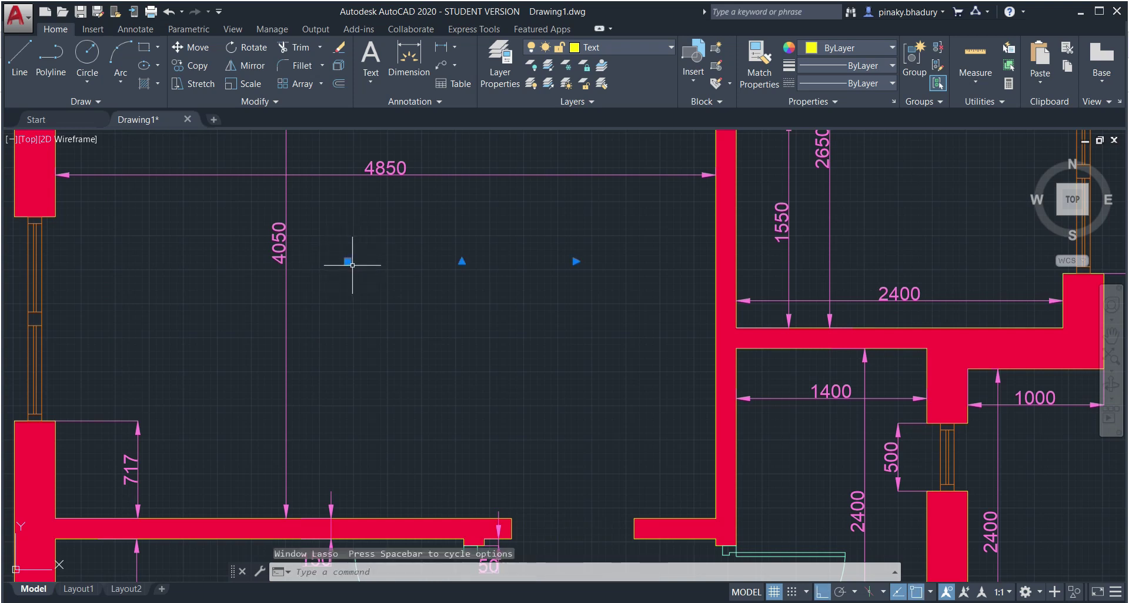
click(348, 261)
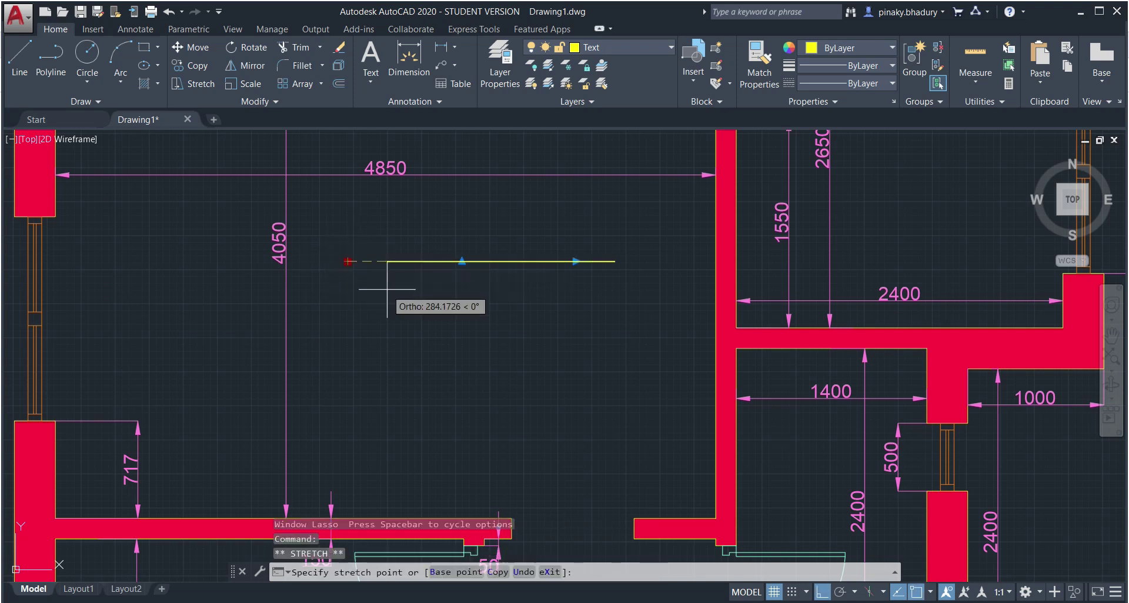
key(Escape)
key(Escape)
Step: Set the text height of the "Living Room" label to 100 in its properties
click(347, 260)
text(p)
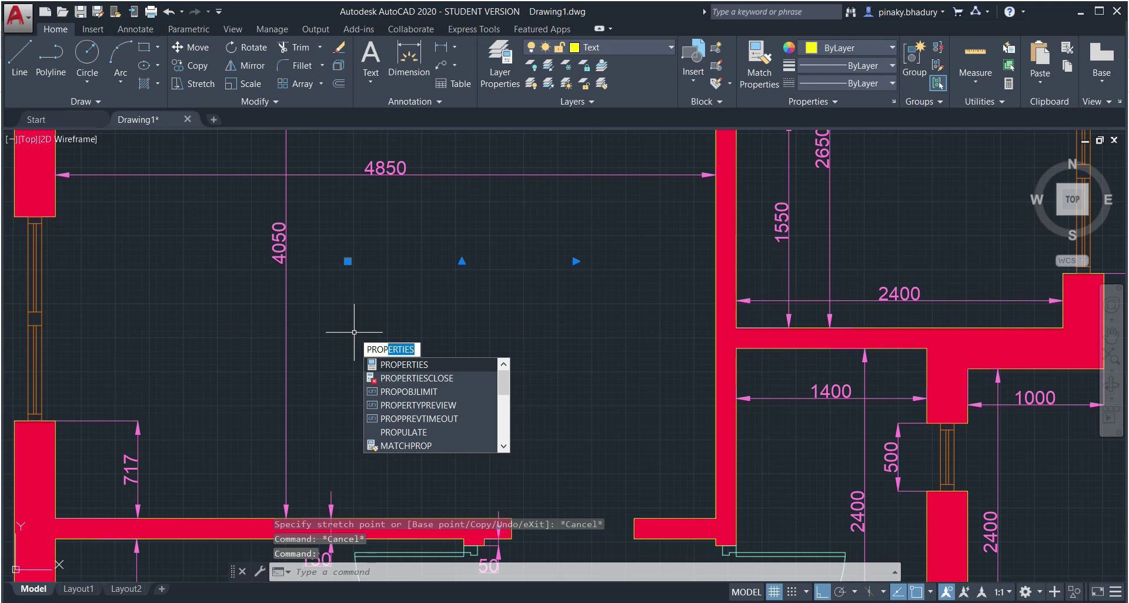
key(Return)
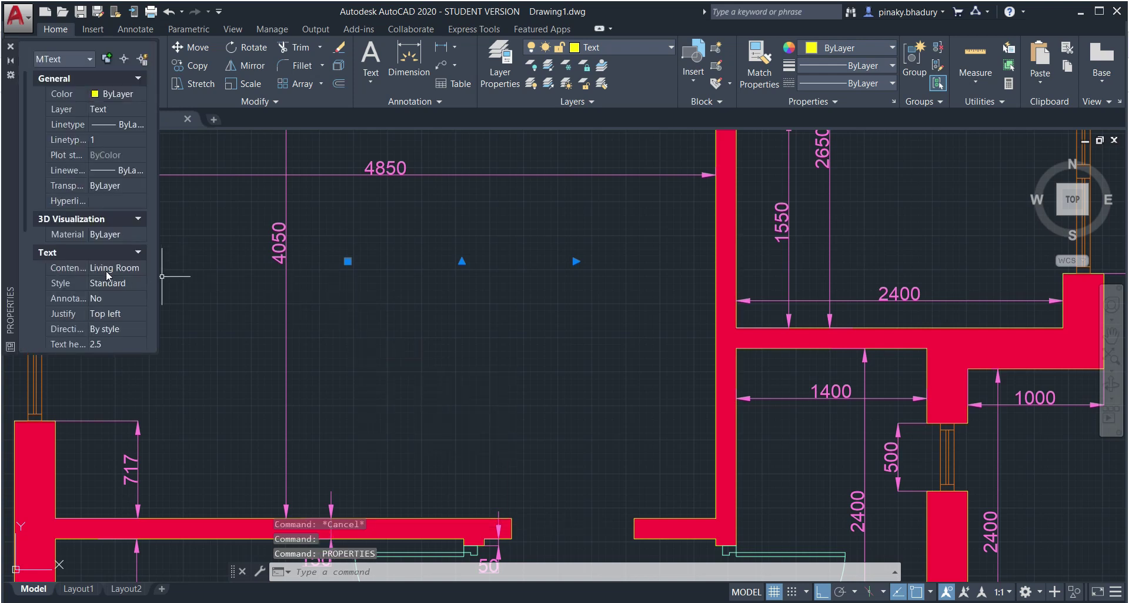
scroll(93, 316, down, 5)
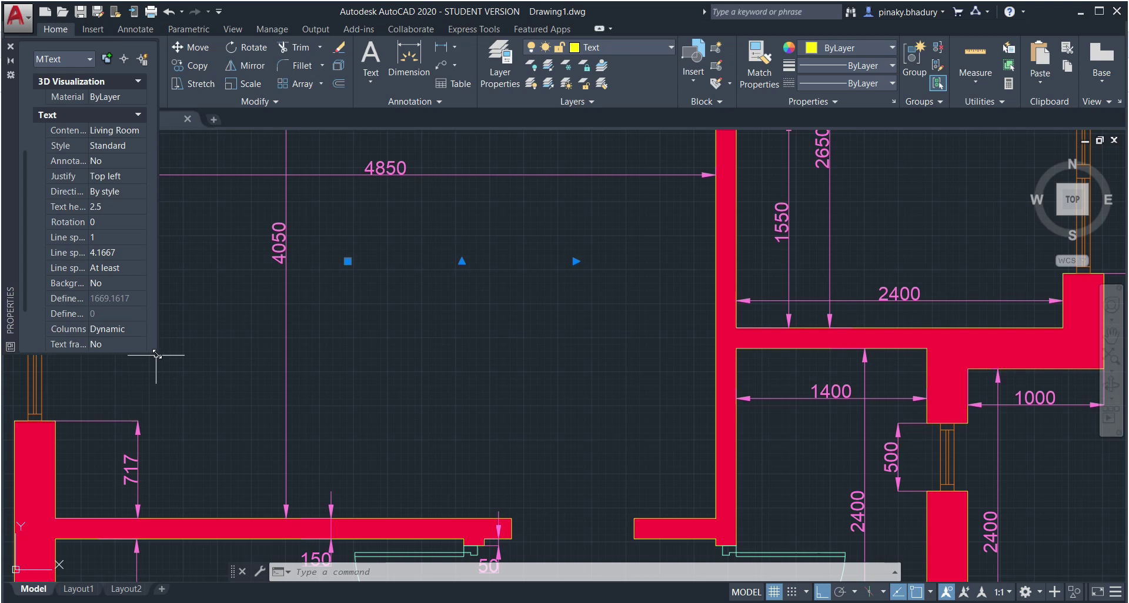
drag(156, 354, 263, 429)
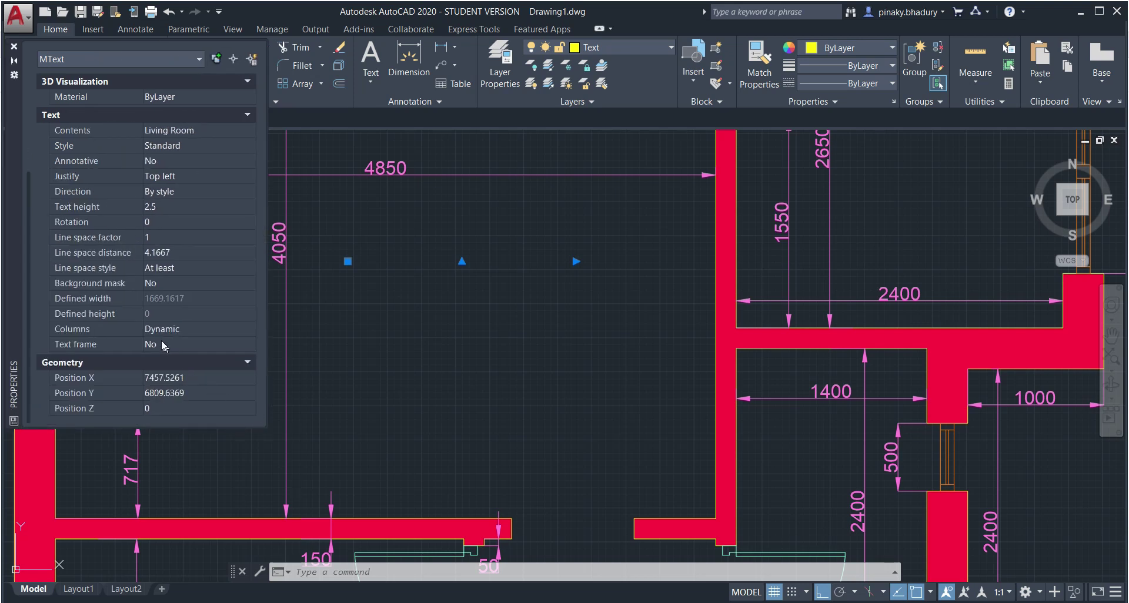
scroll(135, 327, up, 5)
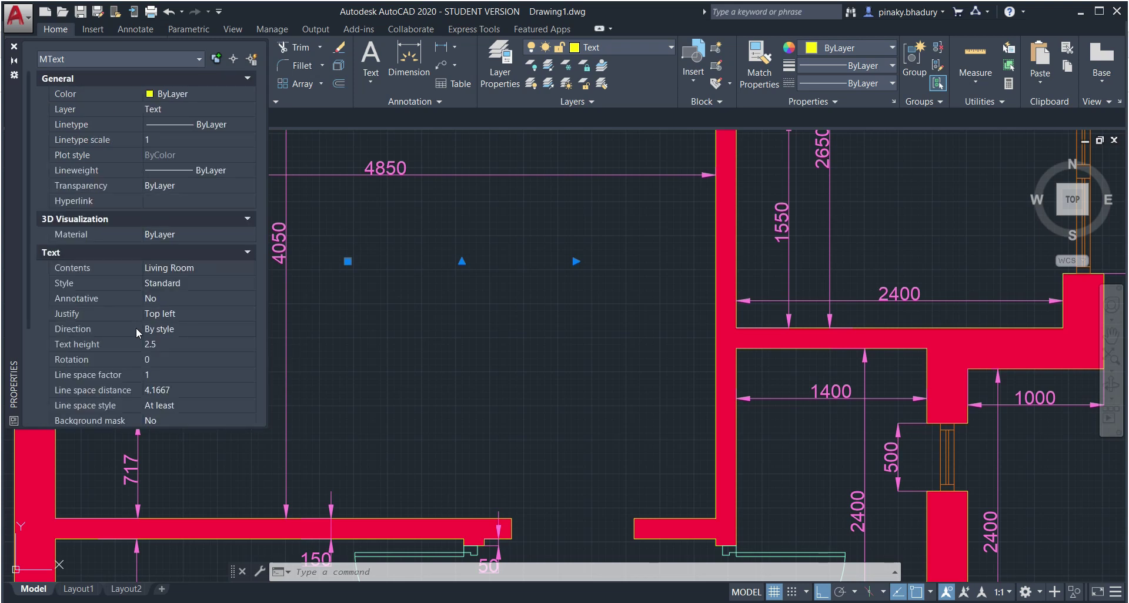
scroll(136, 327, down, 2)
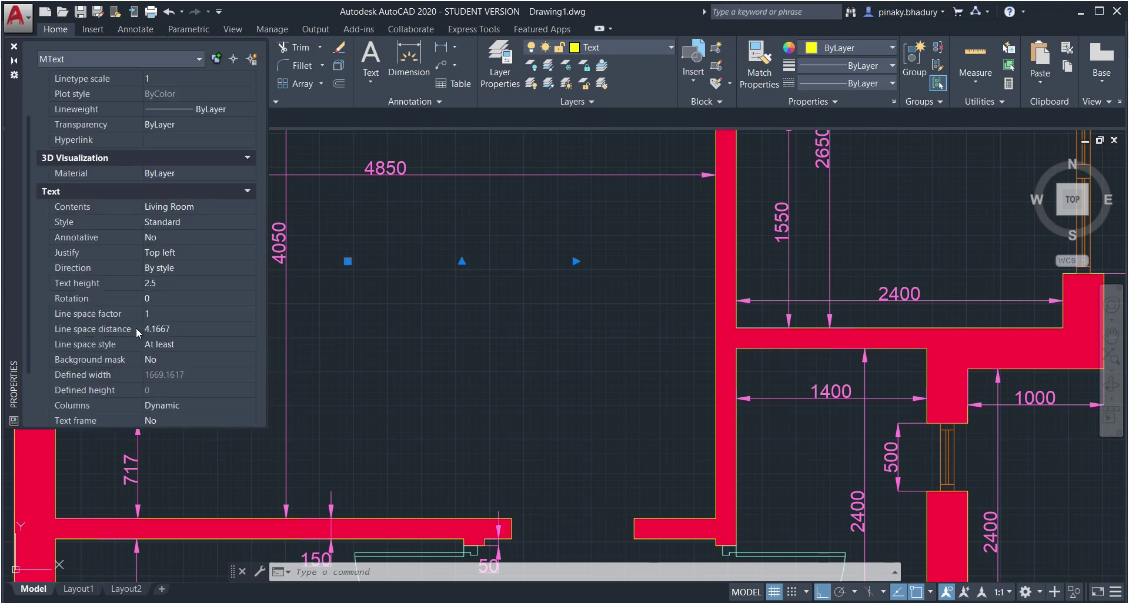
click(156, 285)
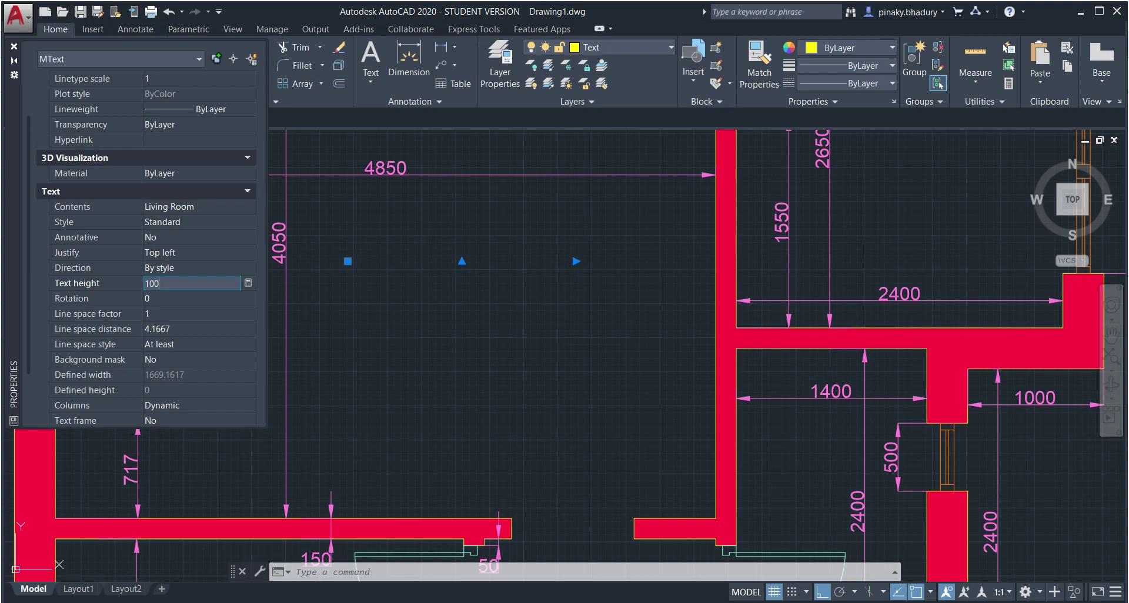
key(Tab)
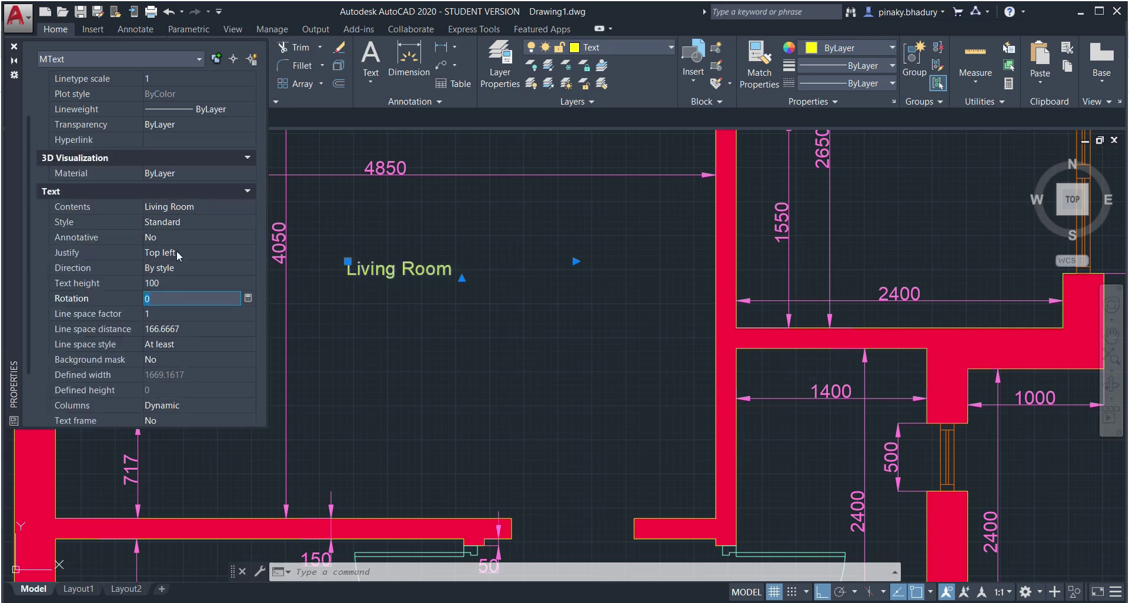
click(13, 46)
scroll(365, 300, down, 3)
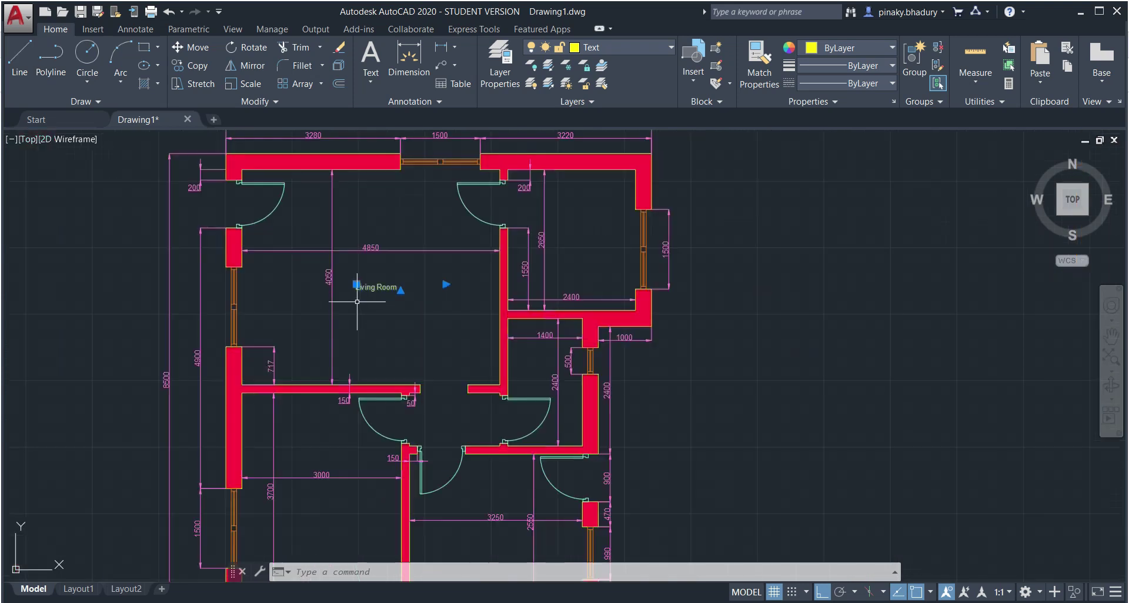
scroll(436, 331, up, 2)
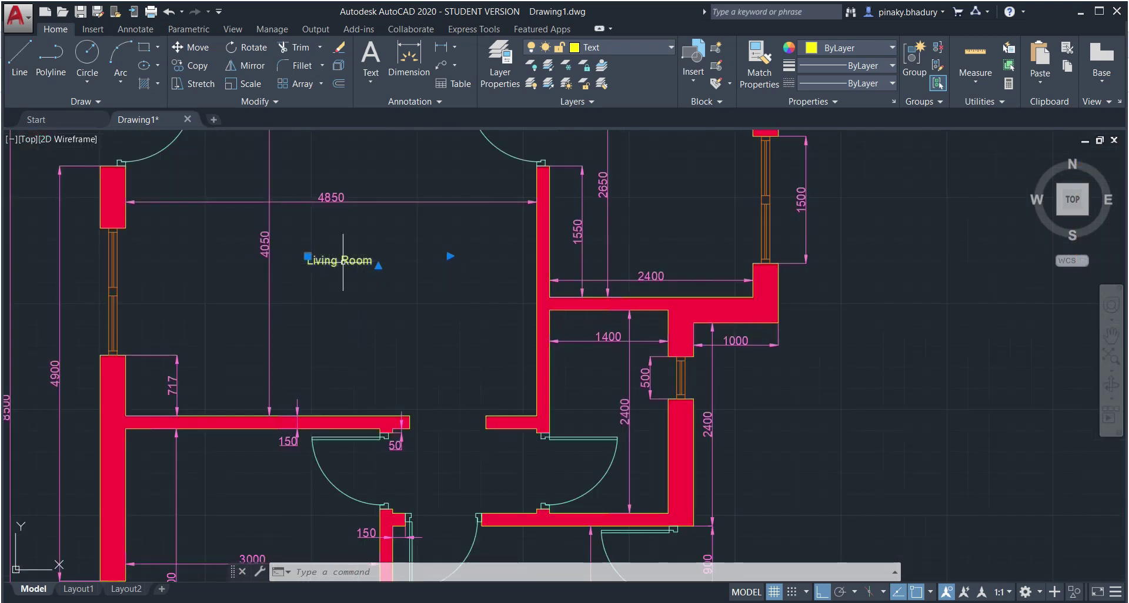
scroll(375, 273, down, 2)
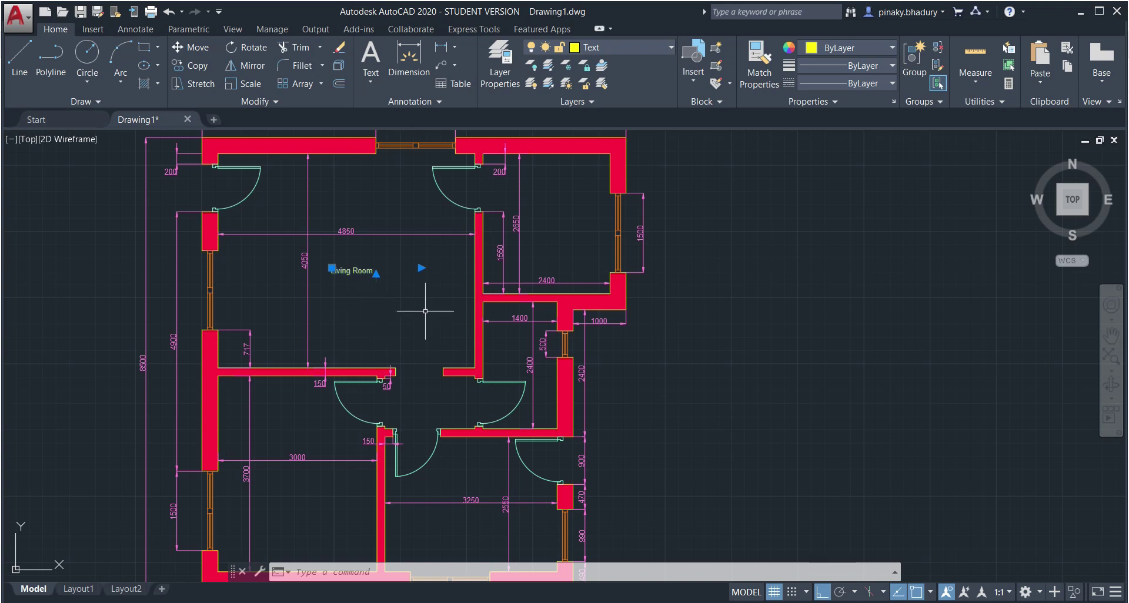
Step: Copy the "Living Room" label into the kitchen area with Ortho off, checking the label's position in the PDF
key(Escape)
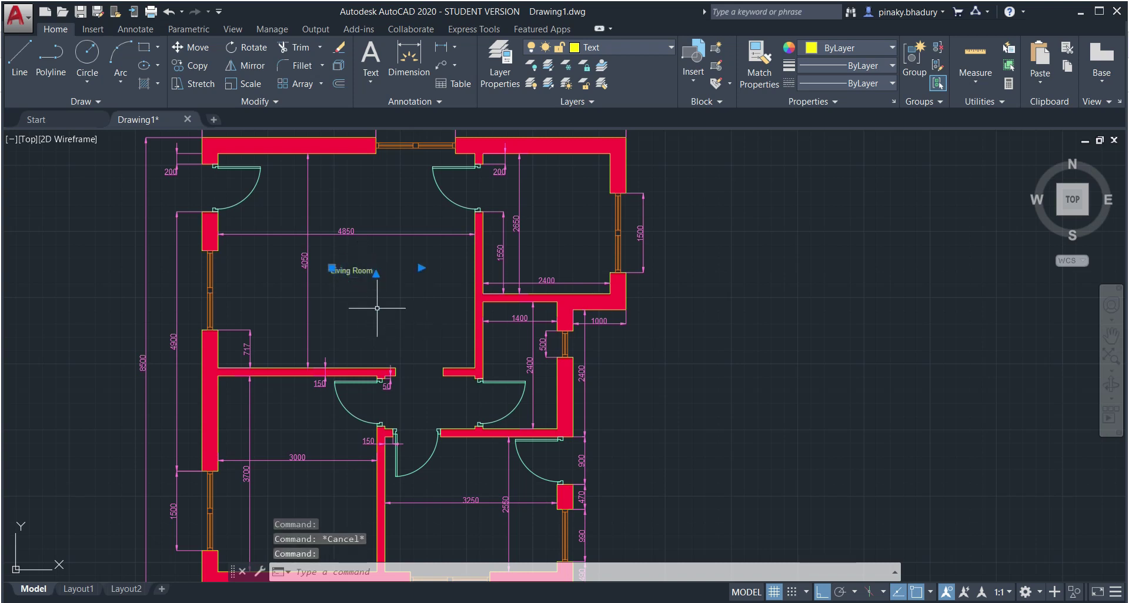
text(co)
key(Return)
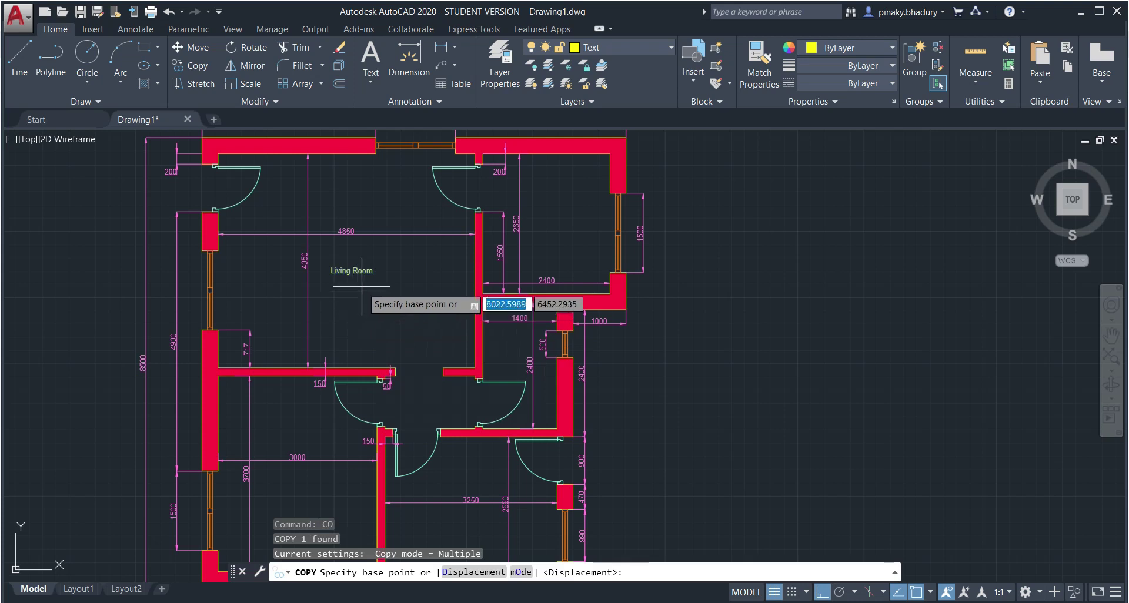
click(354, 285)
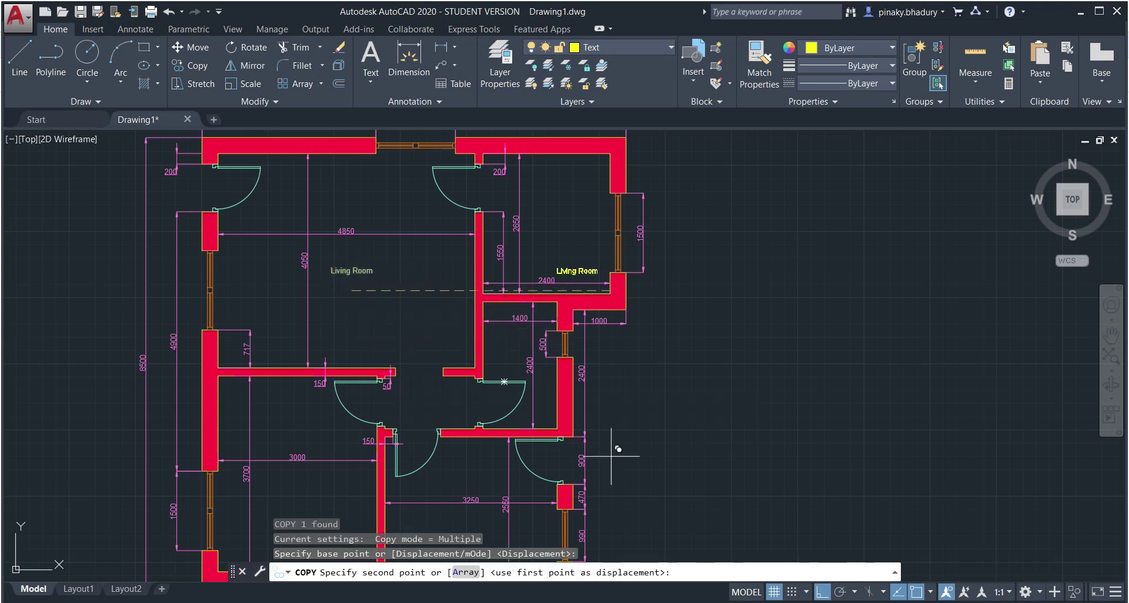
key(F8)
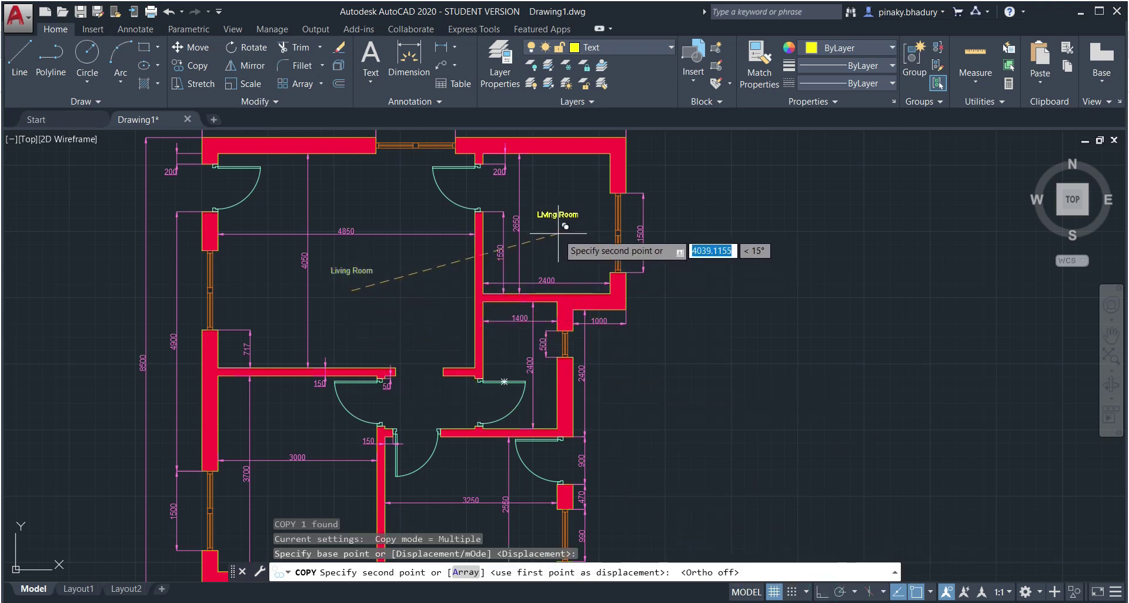
key(alt+Tab)
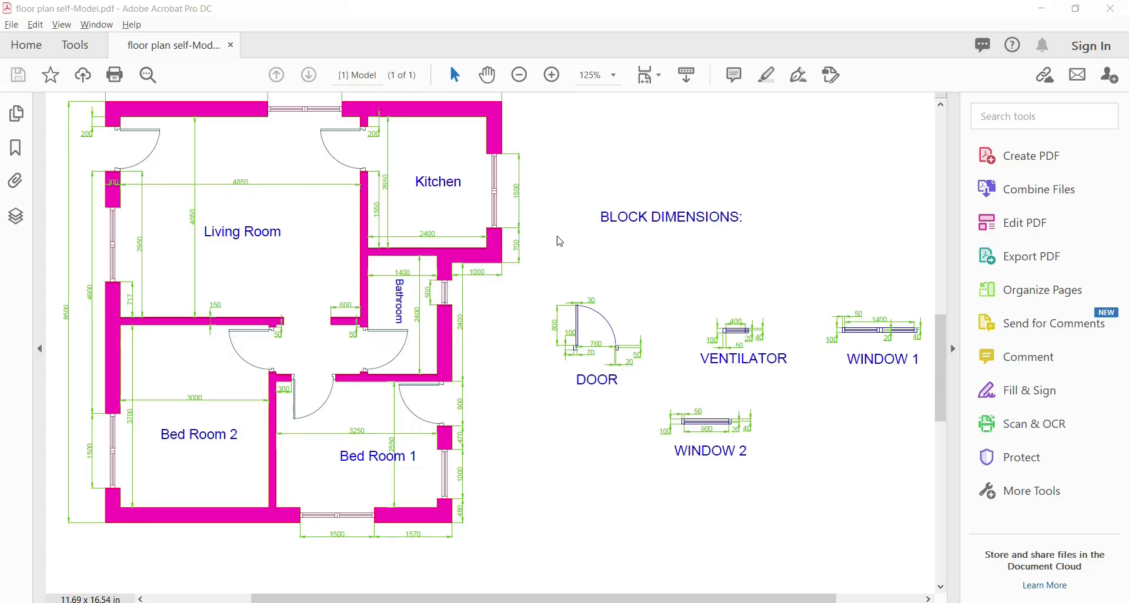
key(alt+Tab)
click(558, 234)
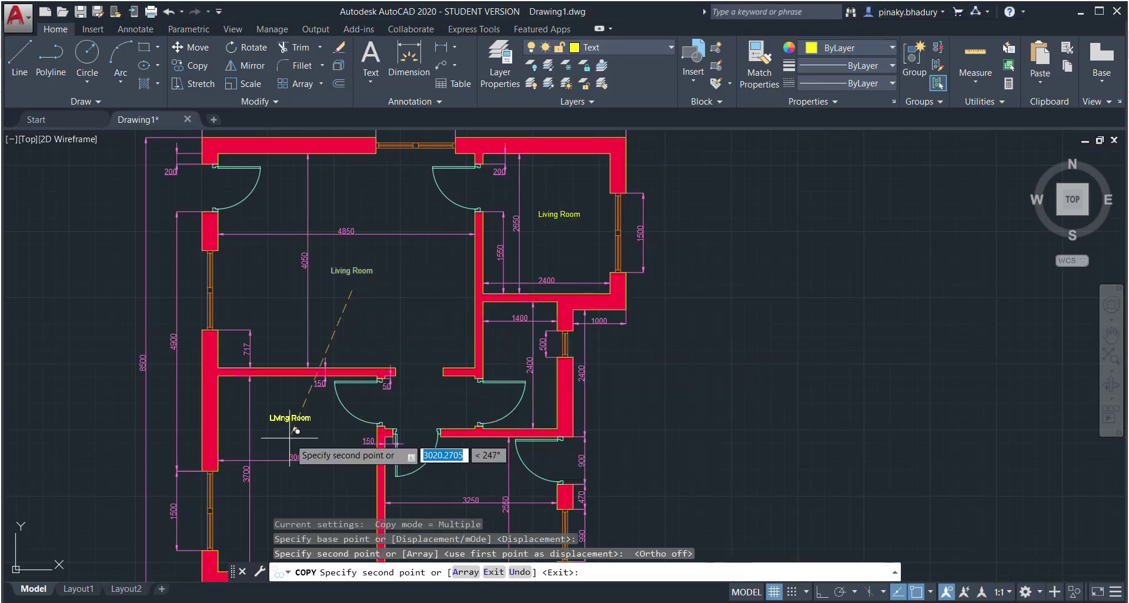
Step: Place further copies of the "Living Room" label in both lower bedrooms and the bathroom, and finish copying
click(305, 494)
scroll(394, 523, down, 4)
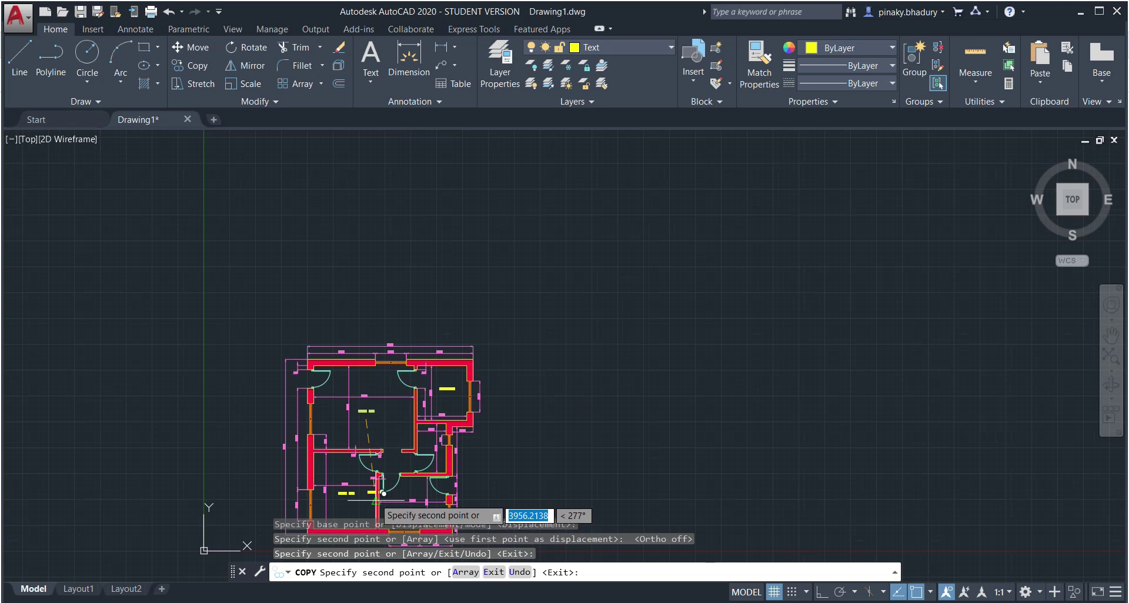
scroll(394, 523, up, 4)
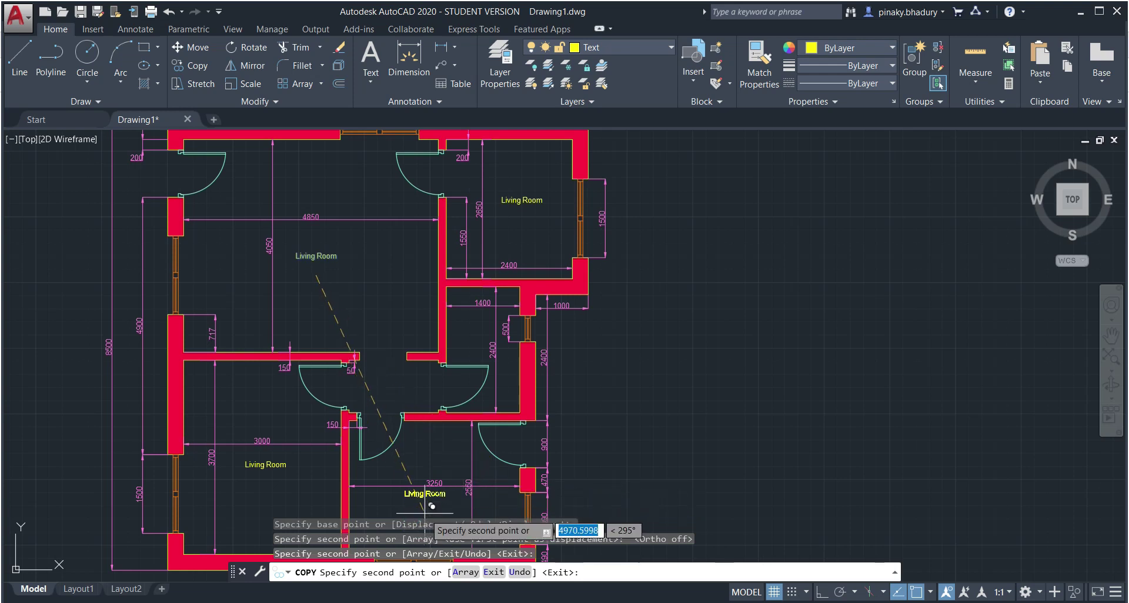
scroll(422, 525, up, 4)
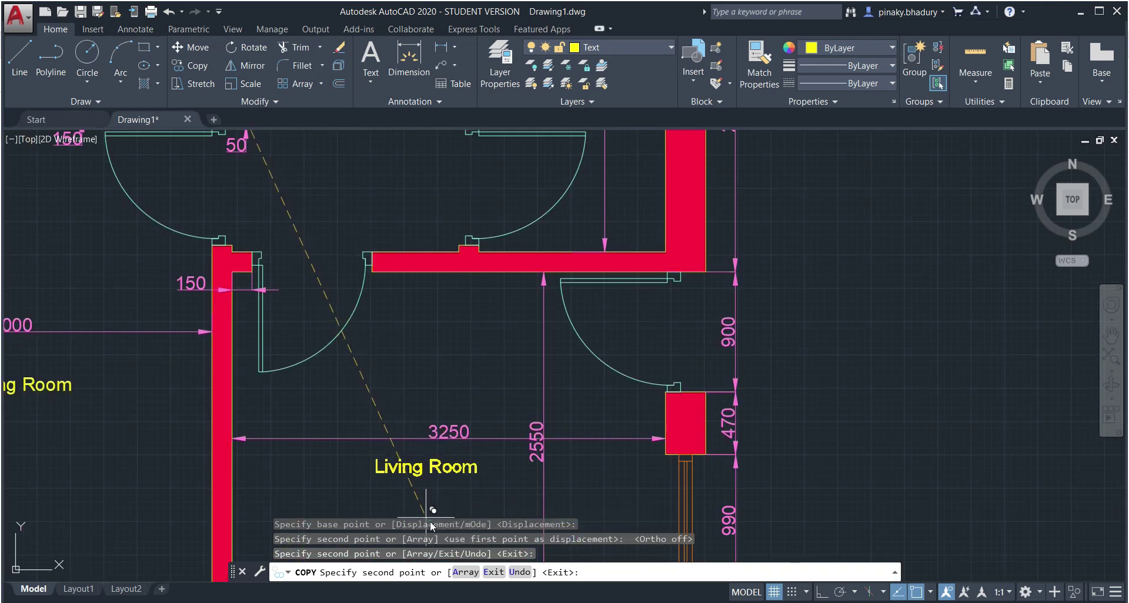
scroll(441, 464, down, 7)
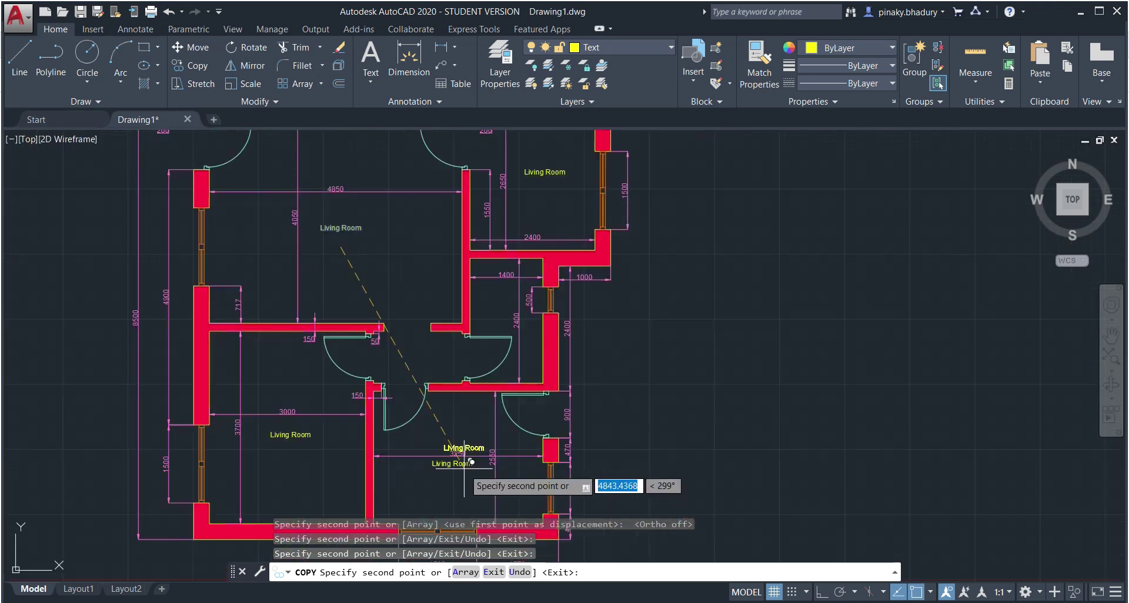
key(alt+Tab)
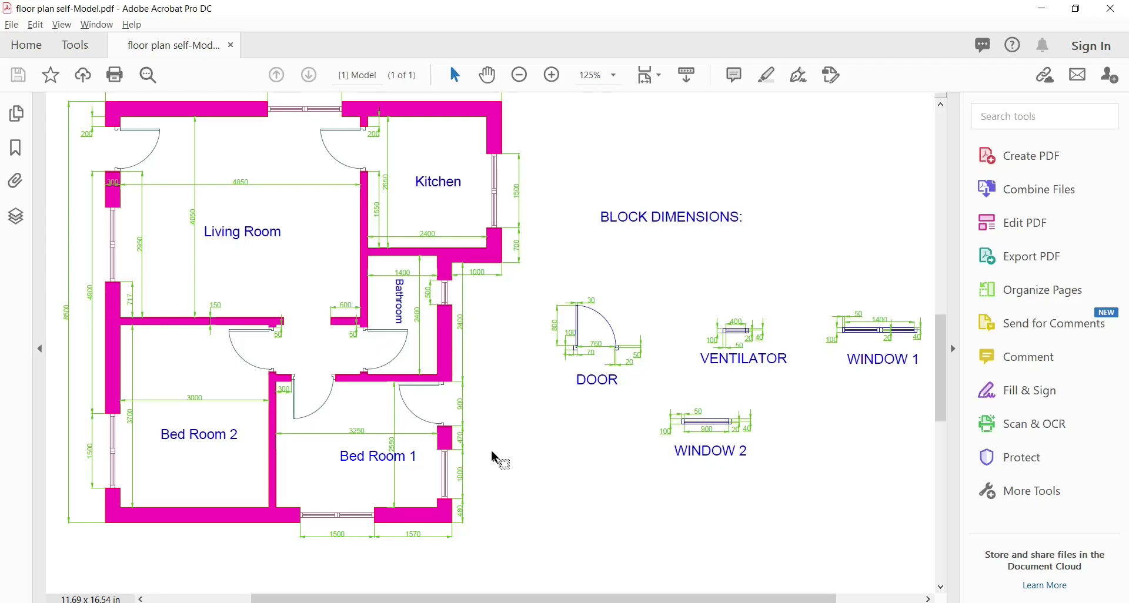
key(alt+Tab)
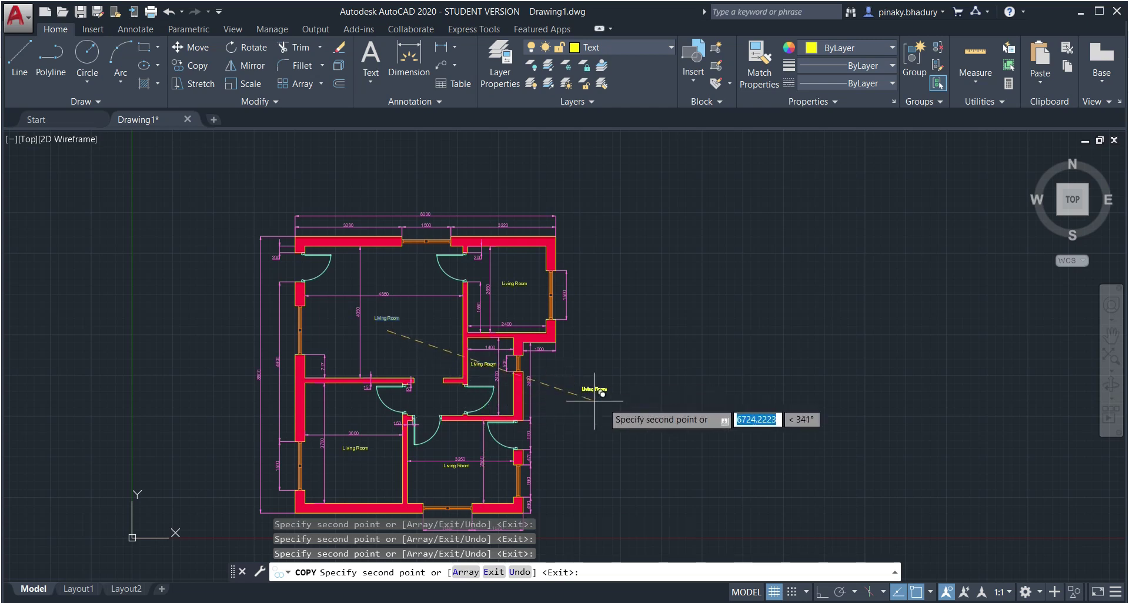
key(Escape)
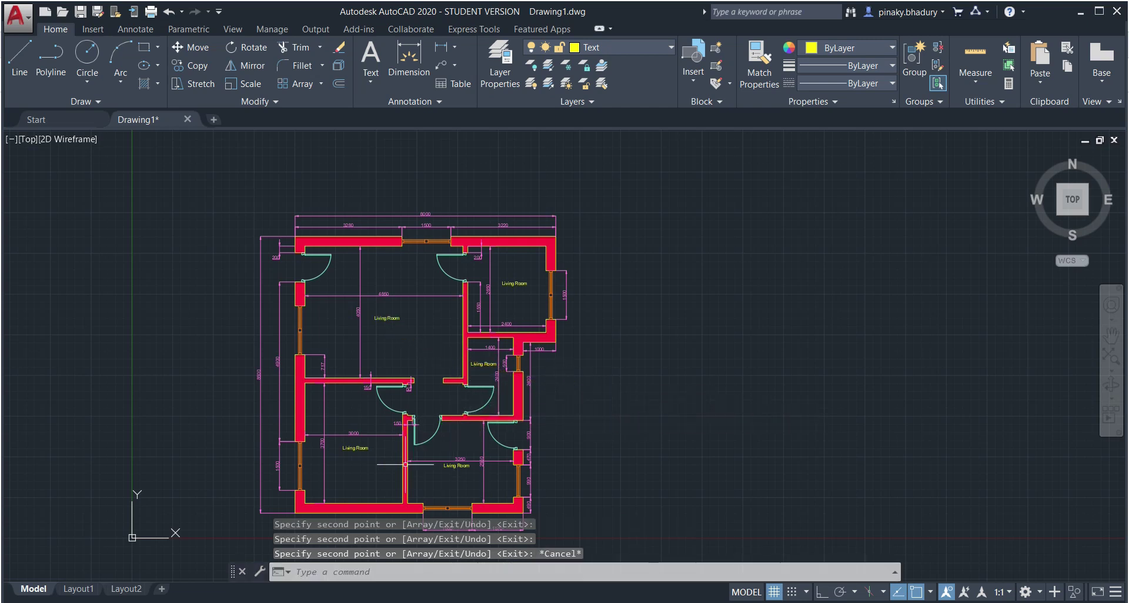
Step: Check the bedroom name in the PDF and change the label in the 3000 mm wide lower room to "Bed Room 2"
scroll(387, 478, up, 2)
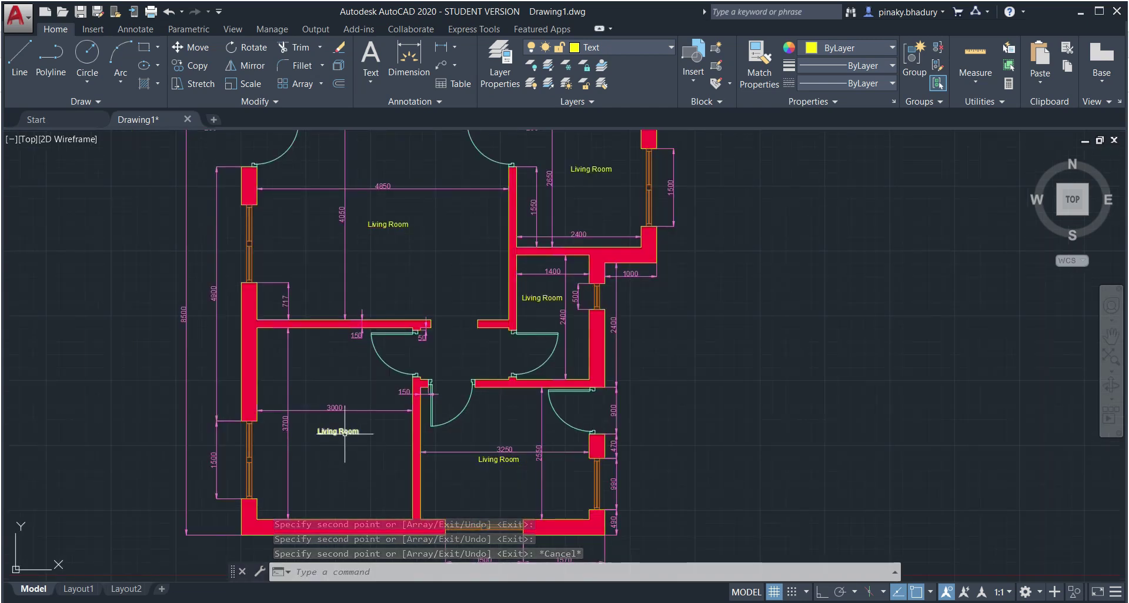
key(alt+Tab)
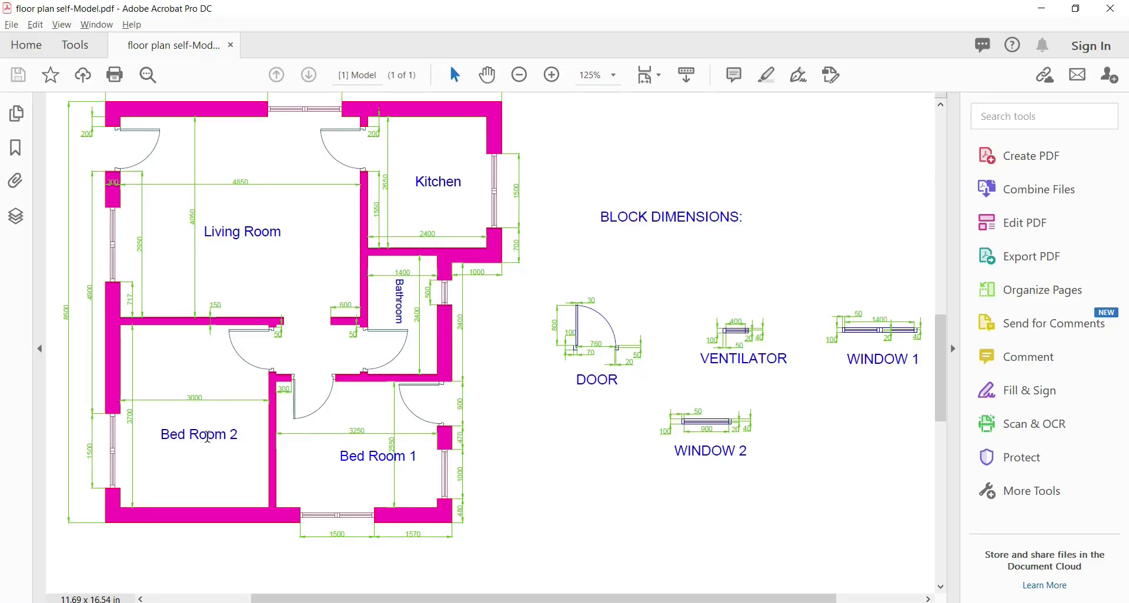
key(alt+Tab)
click(339, 432)
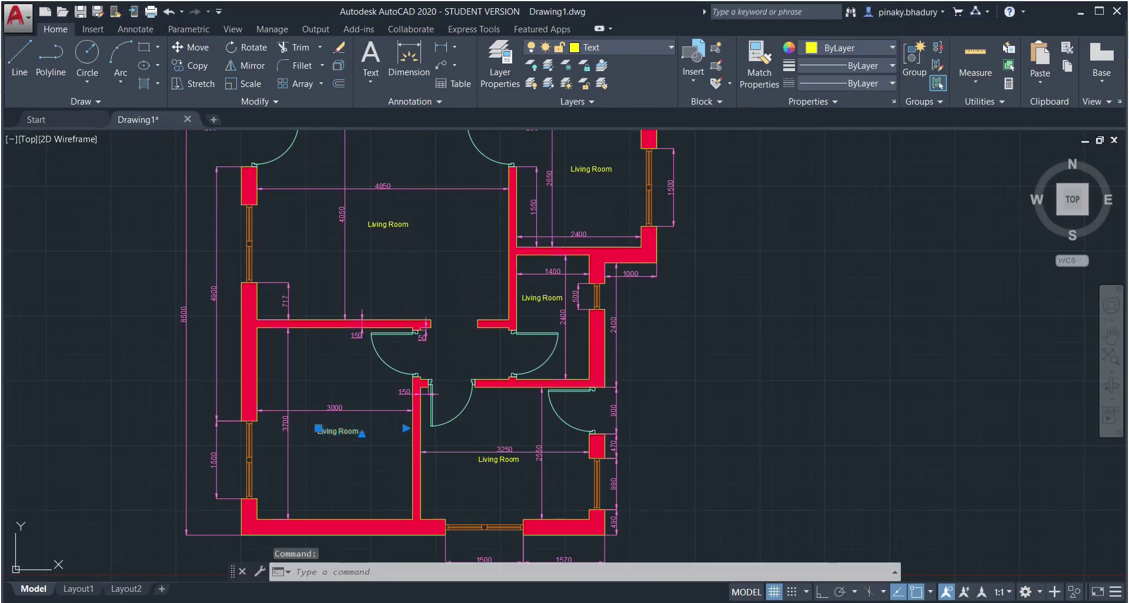
double_click(359, 431)
text(Bed R)
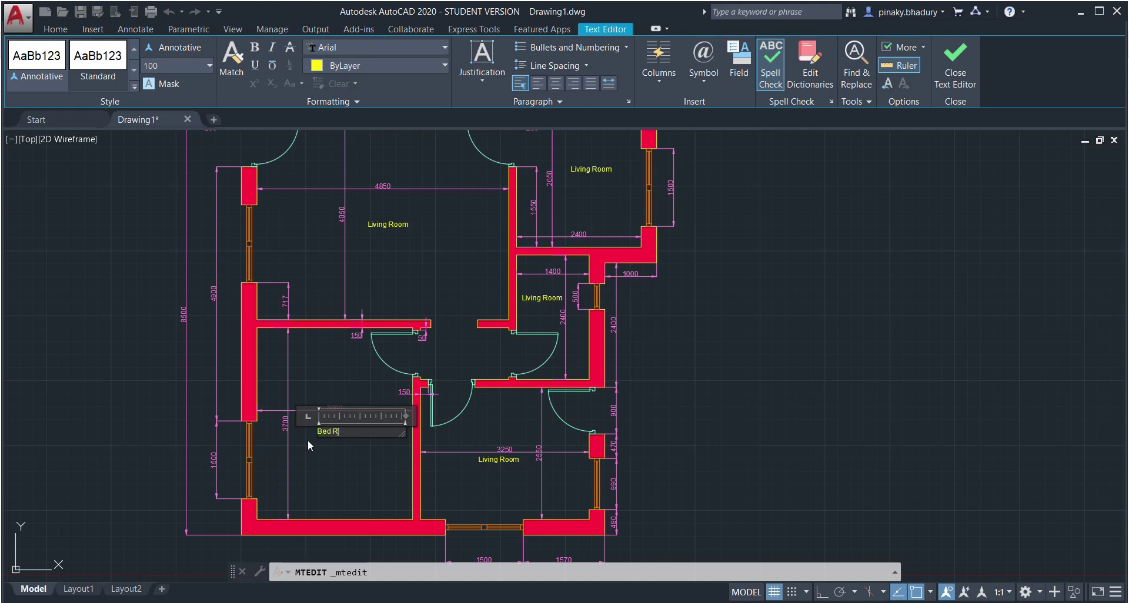
text(oom 2)
click(489, 461)
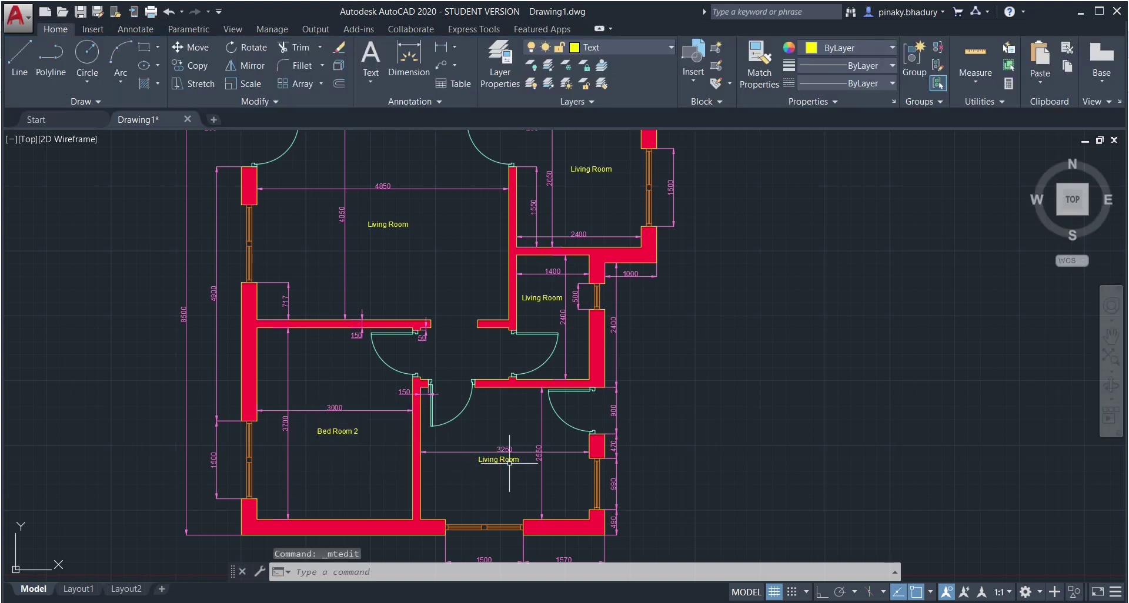
Step: Change the label in the 3250 mm wide lower room to "Bed Room 1"
click(504, 460)
double_click(504, 460)
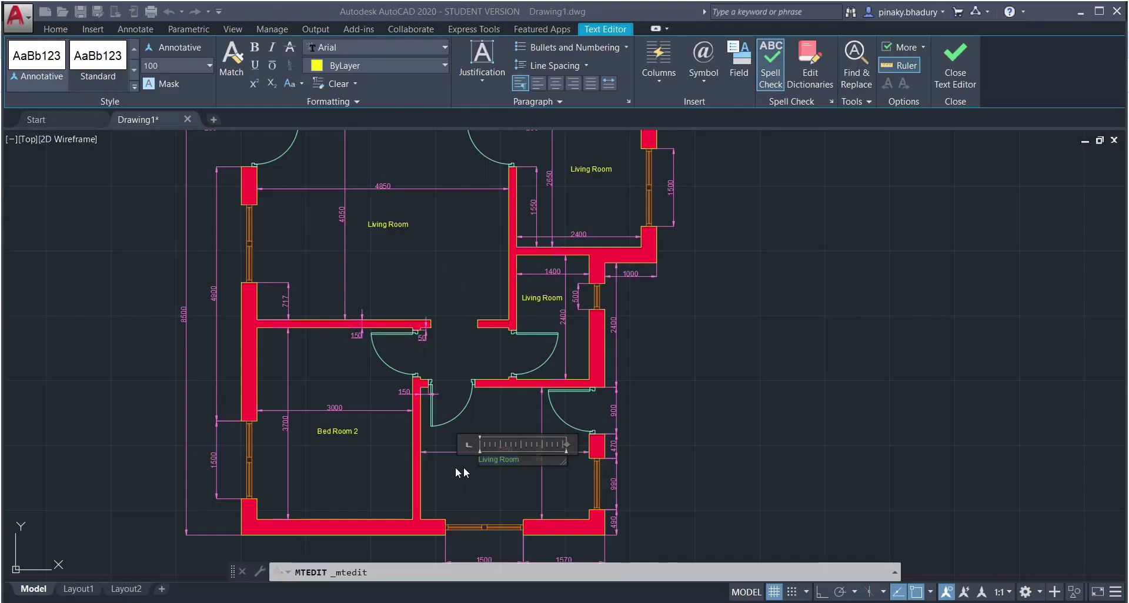
text(Bed)
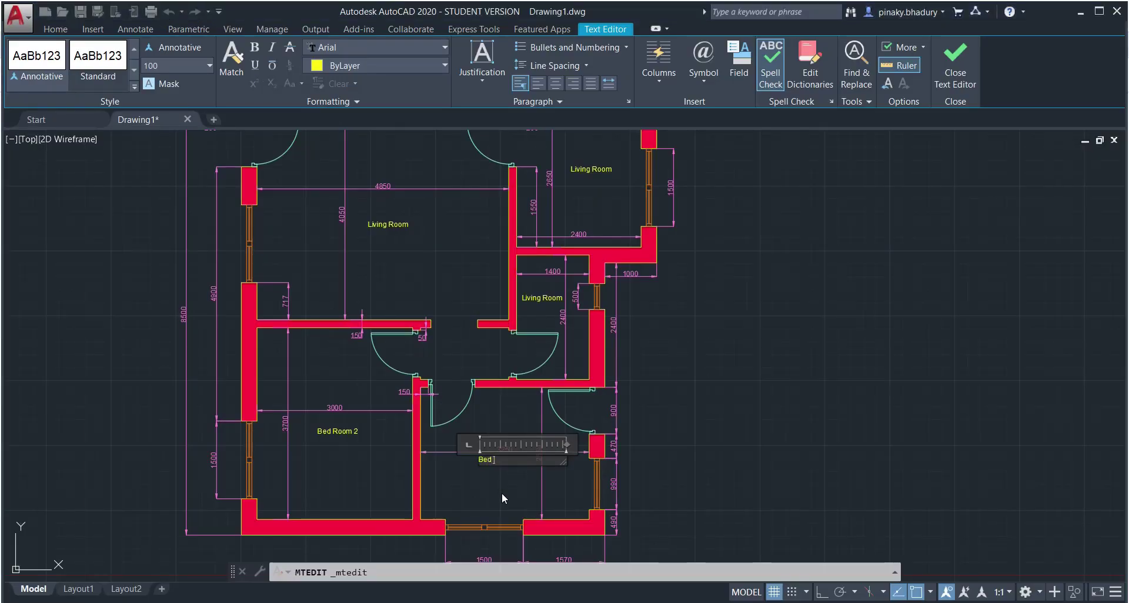
text( Room 1)
click(680, 457)
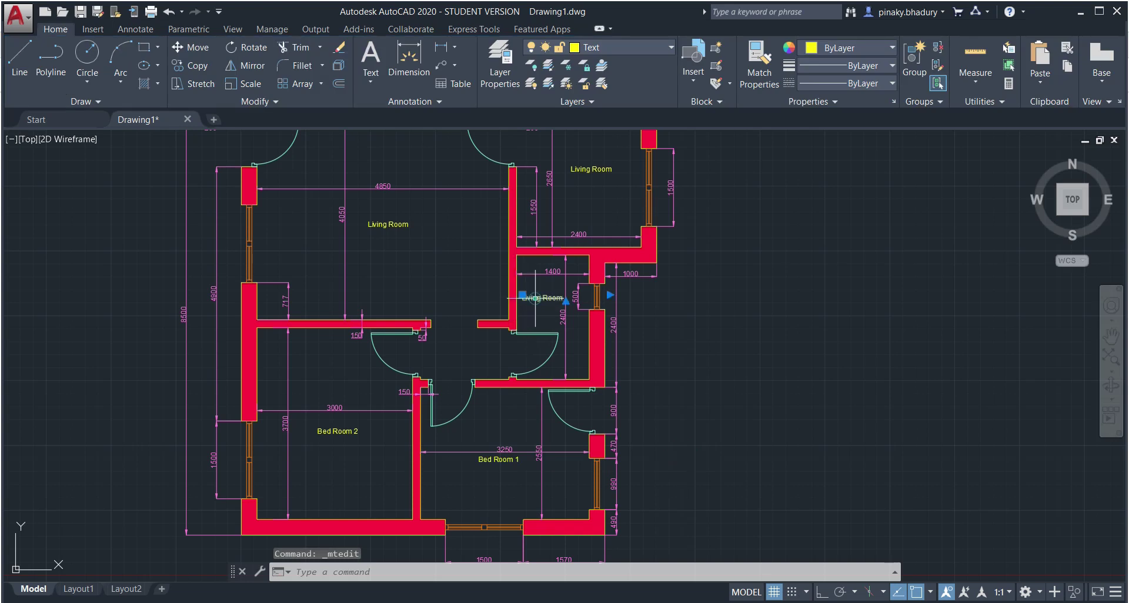
Step: Check the PDF and change the label in the 1400 mm wide room to "Bathroom"
key(alt+Tab)
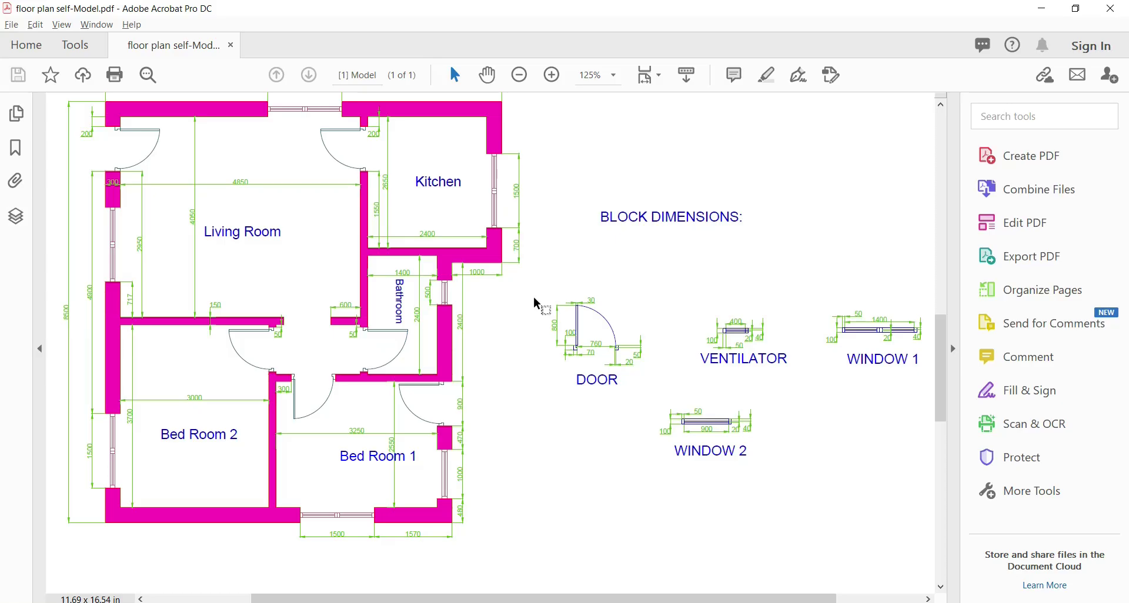
key(alt+Tab)
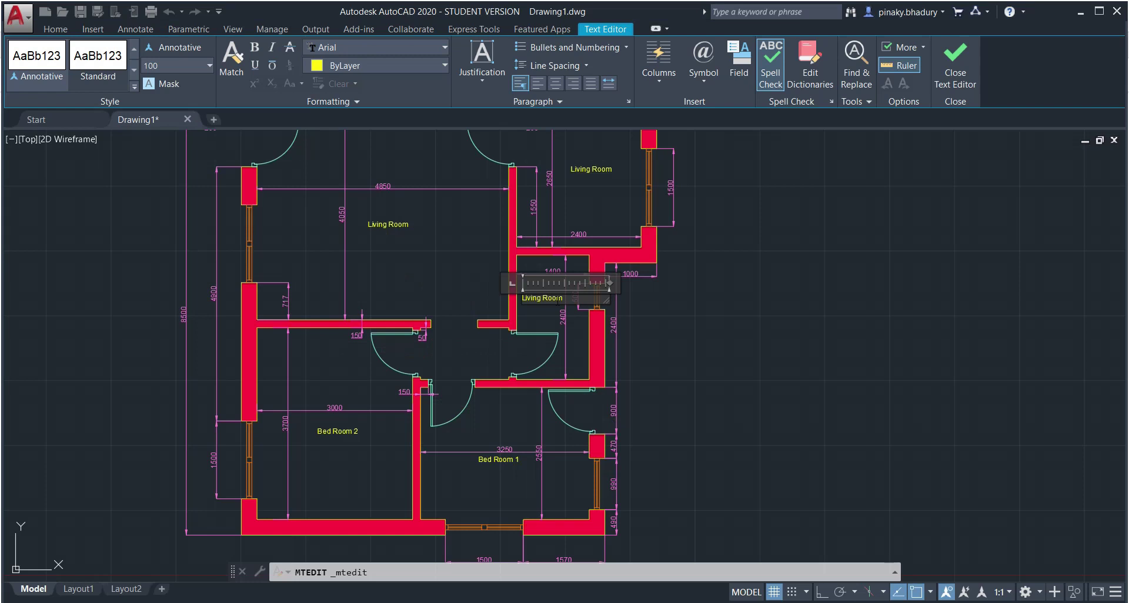
triple_click(561, 298)
text(Bathroom)
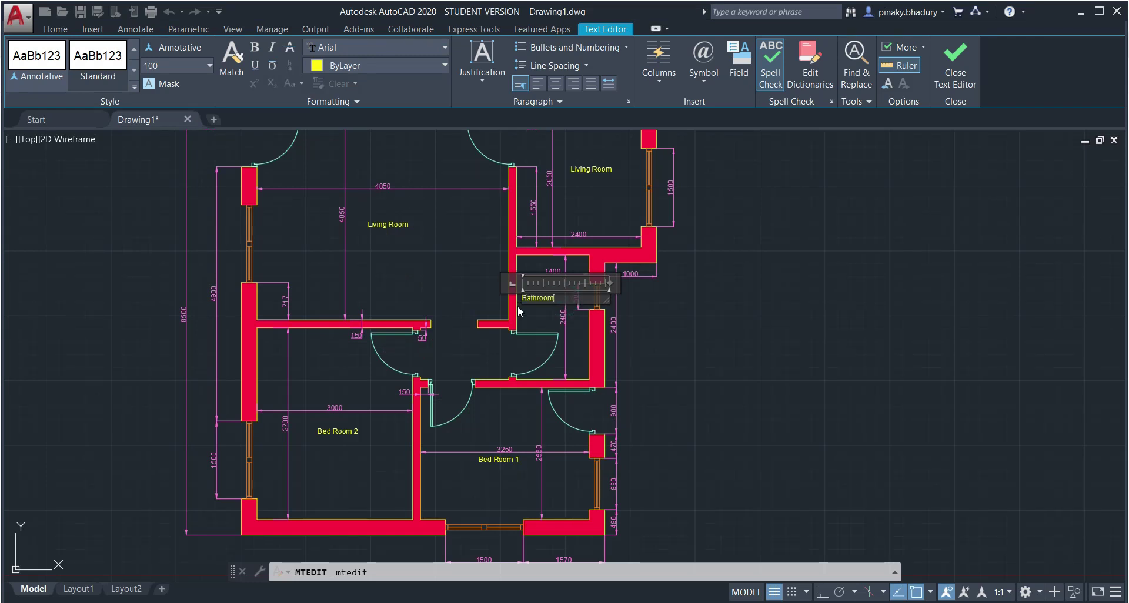
click(674, 318)
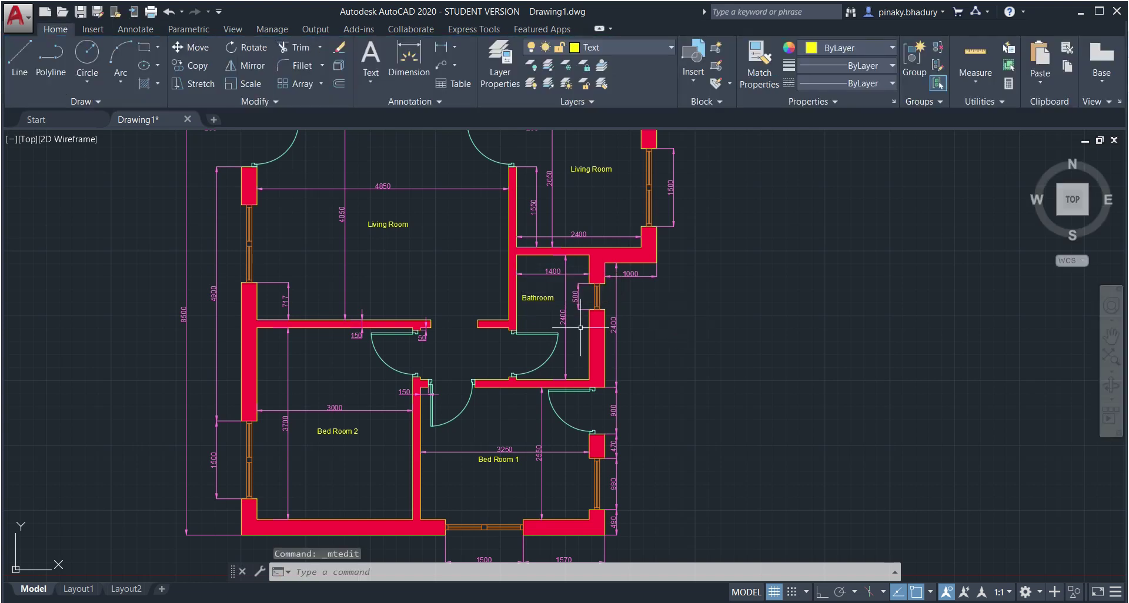
Step: Change the copied label in the 2400 mm wide upper room to "Kitchen"
scroll(618, 187, down, 5)
scroll(596, 235, up, 5)
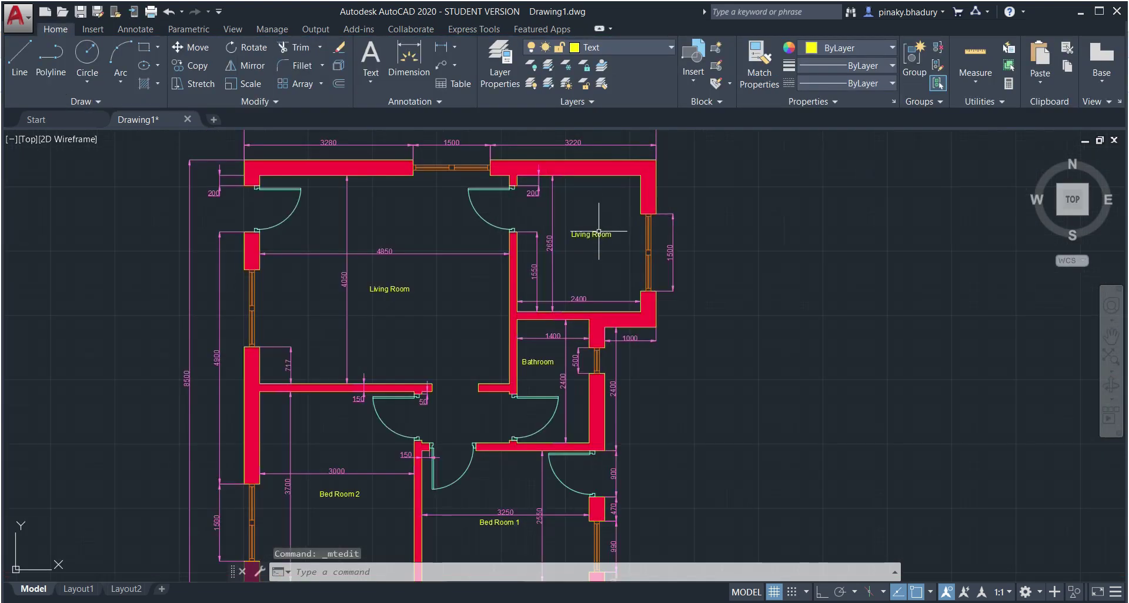
click(596, 236)
double_click(596, 237)
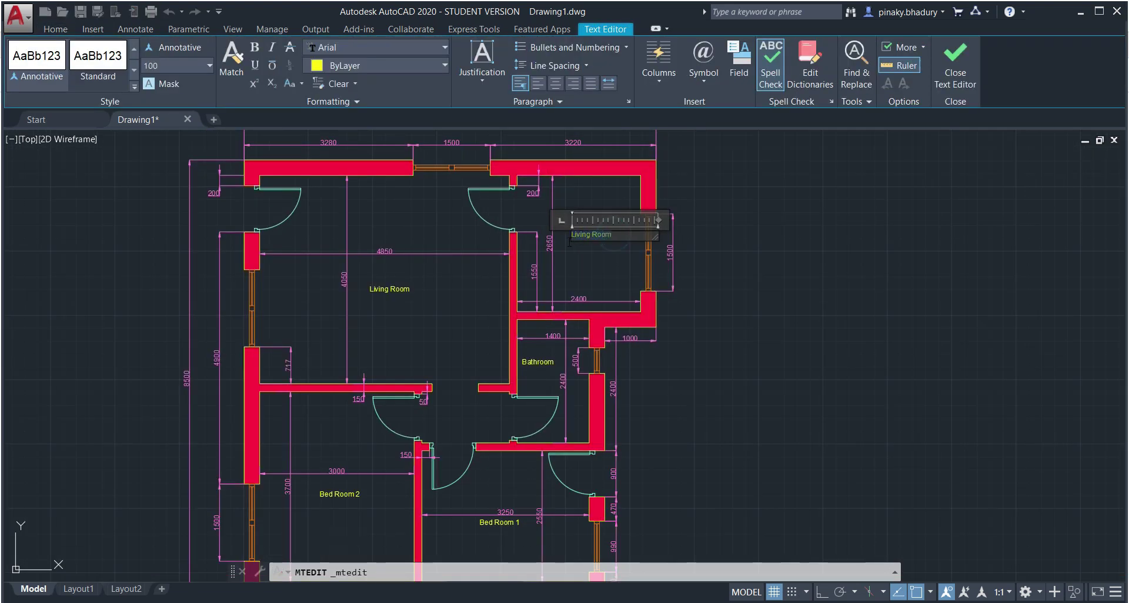
text(Kitchen)
click(754, 273)
Step: Review the whole labelled and dimensioned floor plan and compare it with the PDF
scroll(751, 270, down, 2)
scroll(658, 391, up, 2)
scroll(669, 383, down, 2)
scroll(704, 350, up, 2)
scroll(693, 354, down, 2)
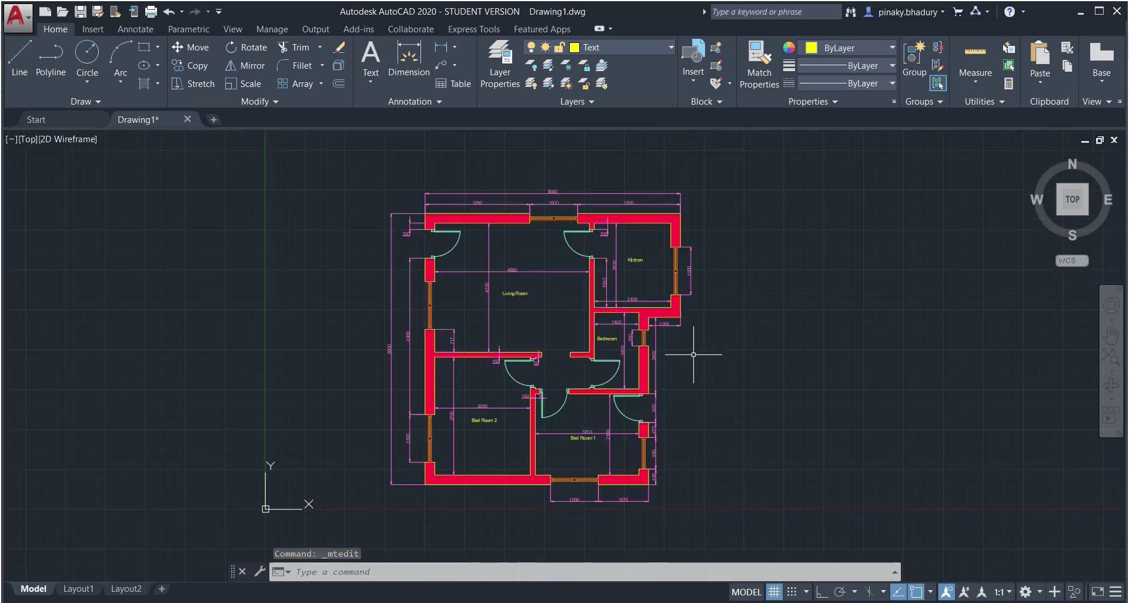
scroll(693, 354, up, 2)
scroll(693, 354, down, 2)
scroll(693, 354, up, 2)
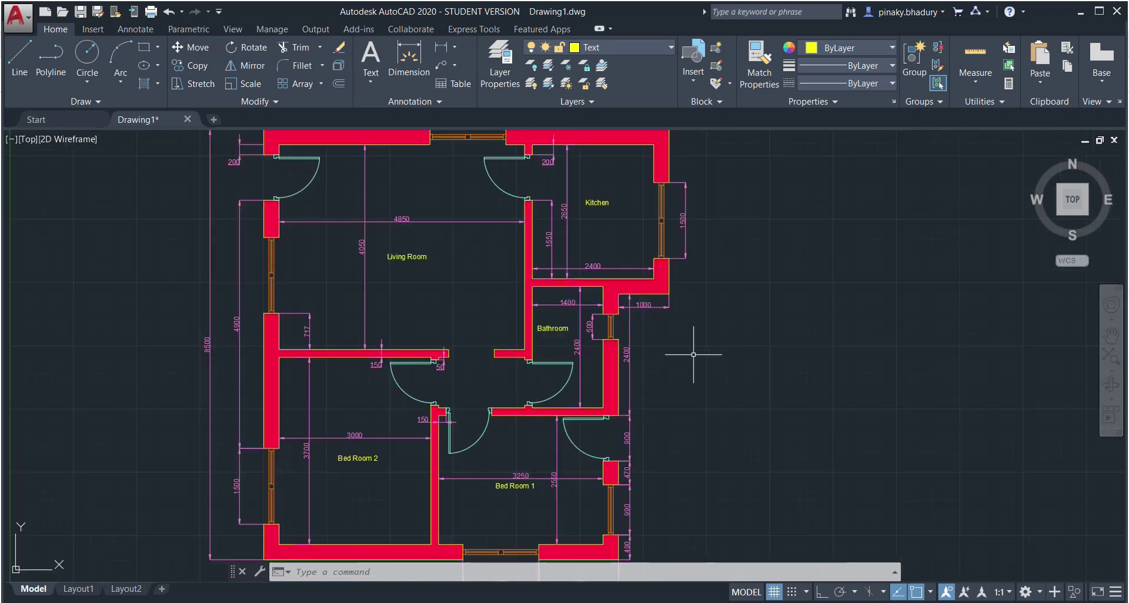
click(1111, 335)
drag(718, 378, 587, 415)
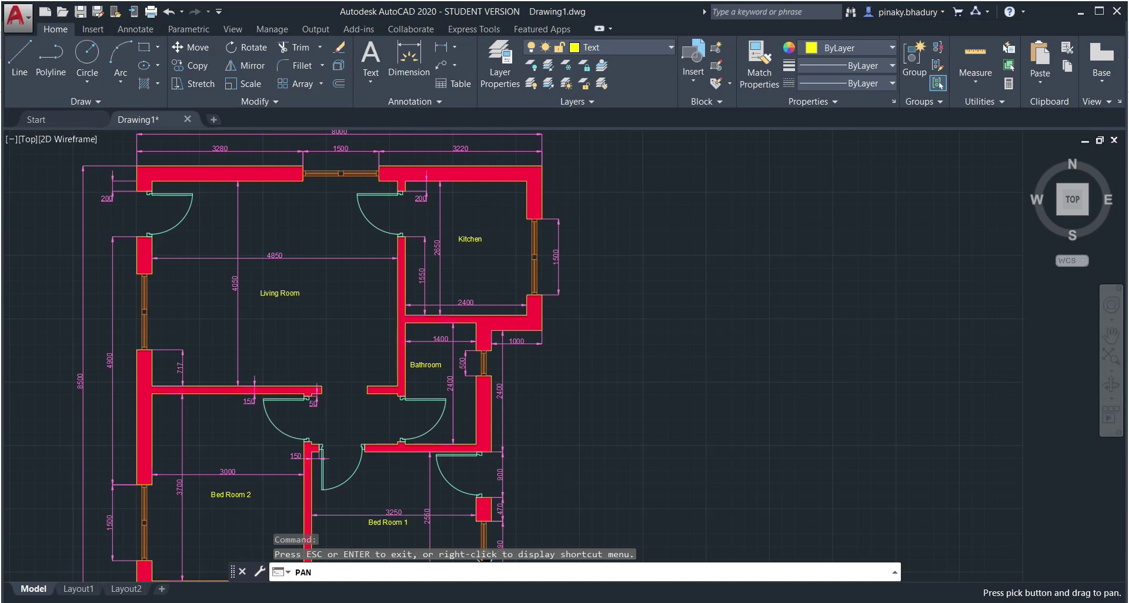
click(622, 595)
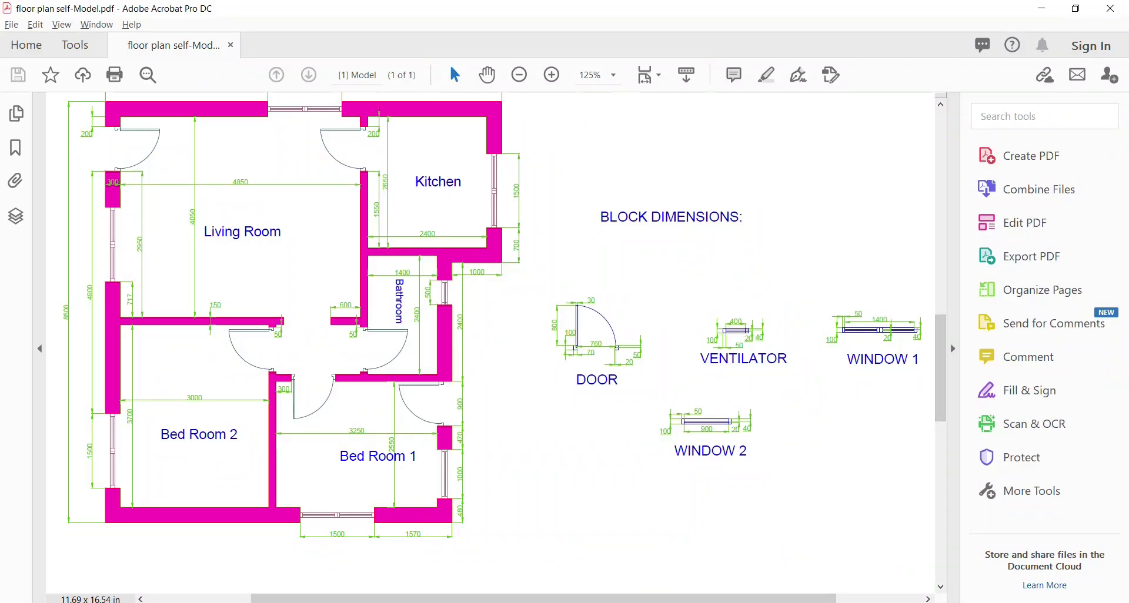
key(alt+Tab)
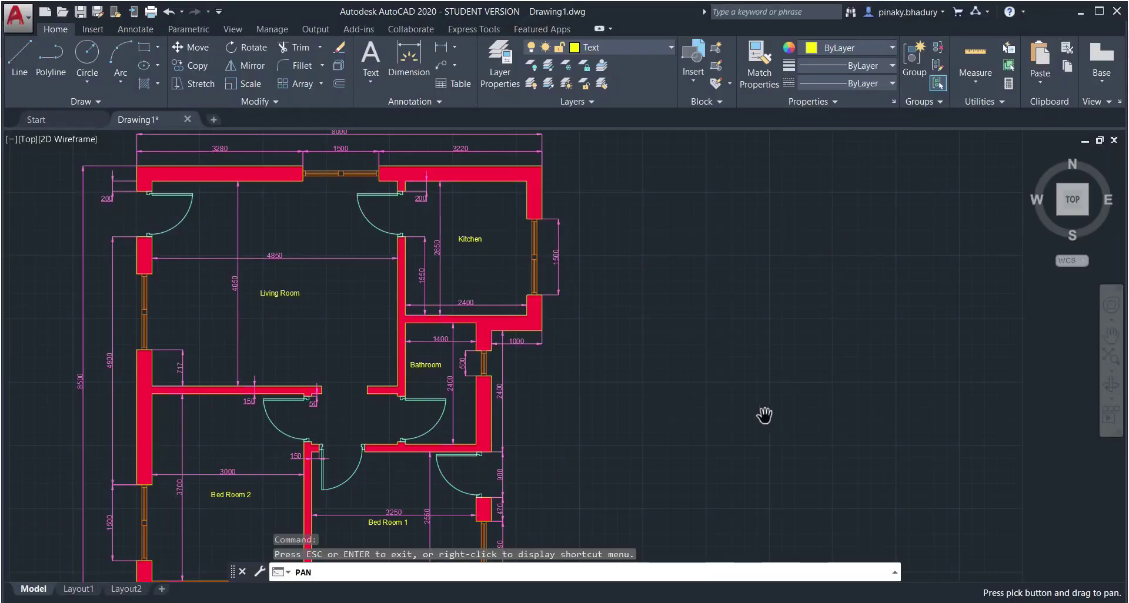
scroll(683, 415, up, 2)
scroll(682, 415, down, 4)
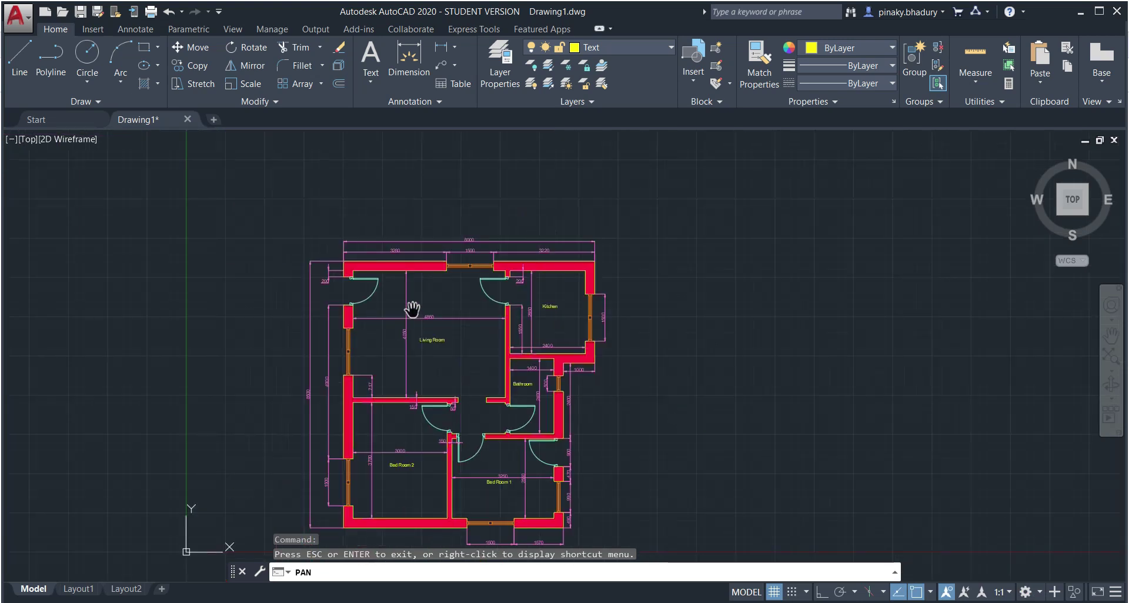
scroll(402, 306, up, 2)
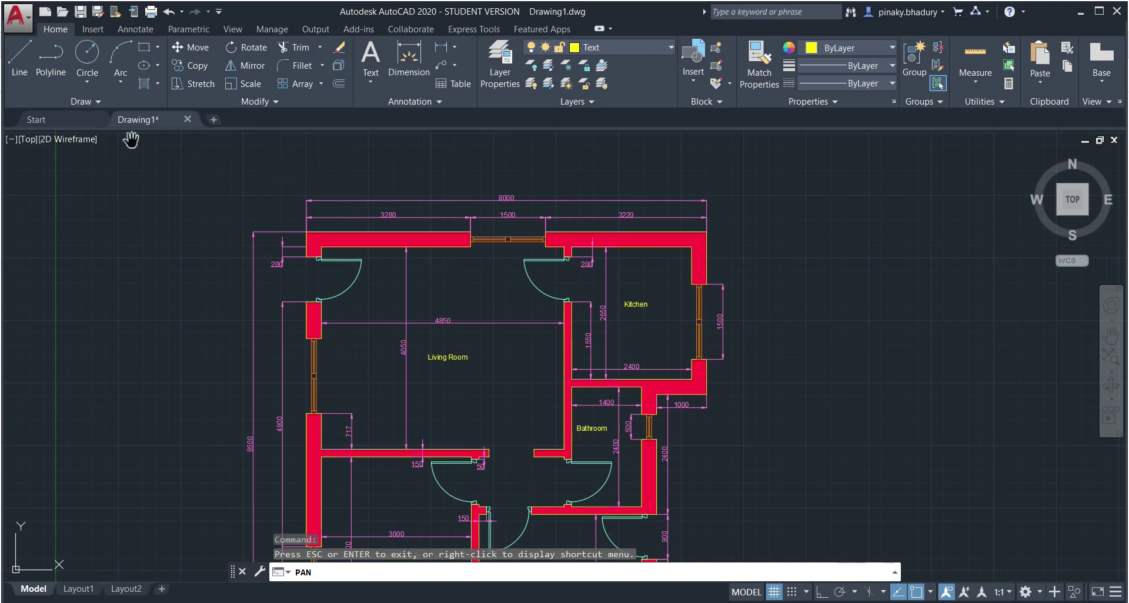
double_click(132, 185)
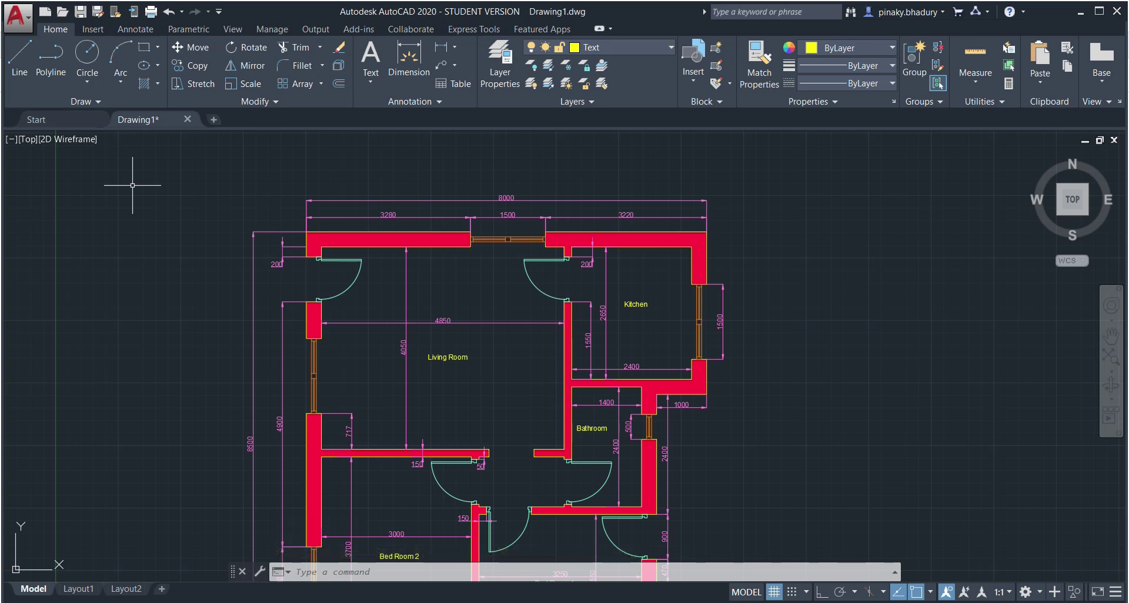
scroll(379, 302, down, 4)
scroll(412, 445, up, 2)
scroll(408, 279, up, 2)
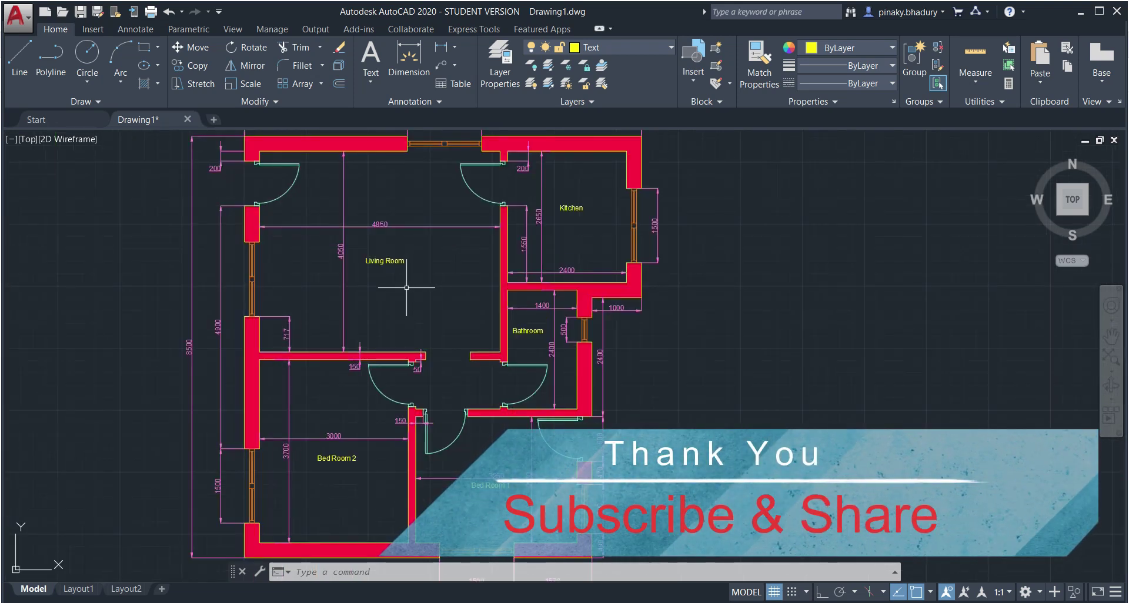